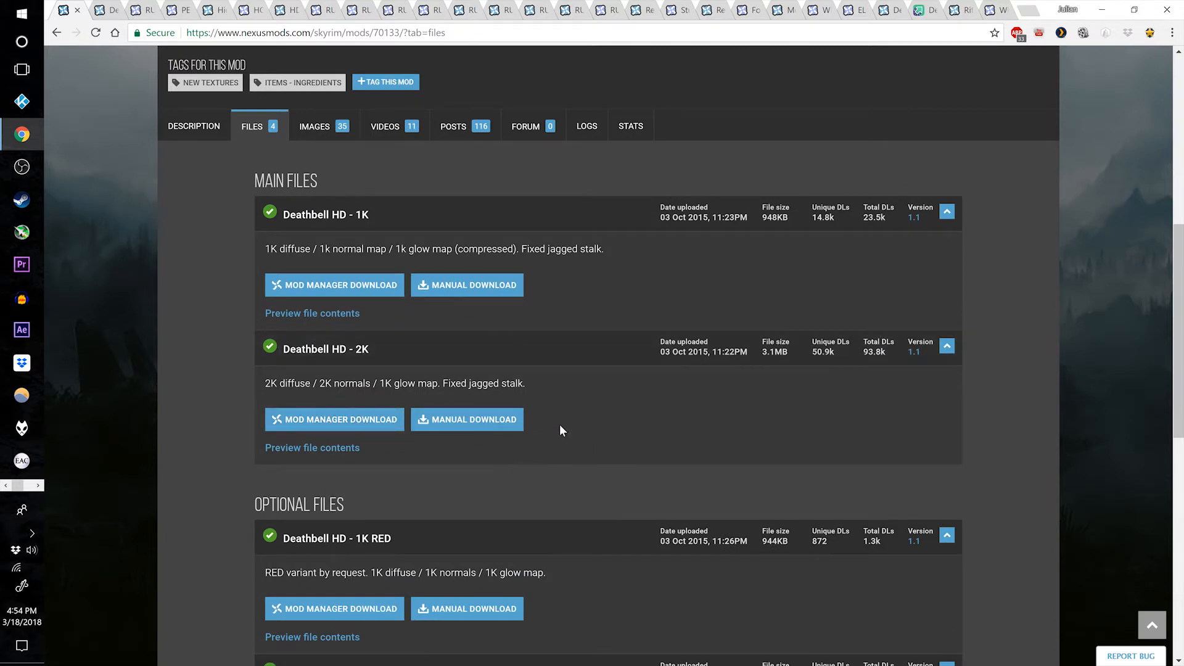
# - Download the Deathbell HD - 2K main file manually and close the mod's page
pyautogui.click(474, 423)
pyautogui.hotkey('ctrl', 'w')
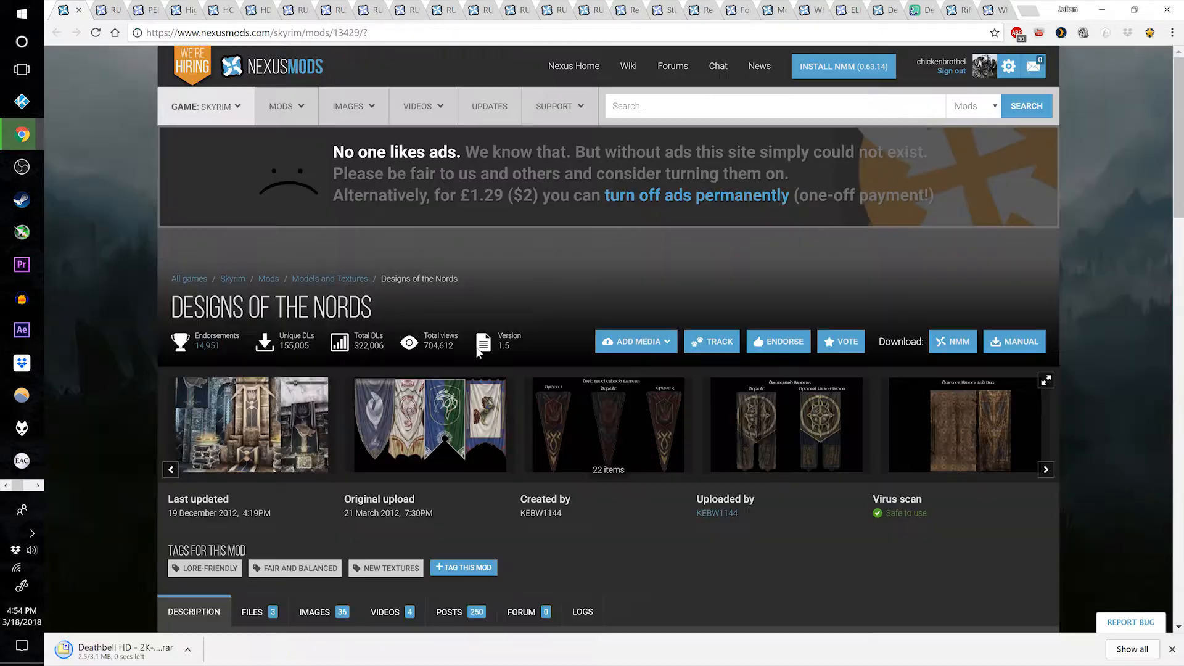
# - Open the file list of Designs of the Nords, download the Banners main file manually and close the page
pyautogui.scroll(-3, 204, 461)
pyautogui.scroll(-4, 209, 457)
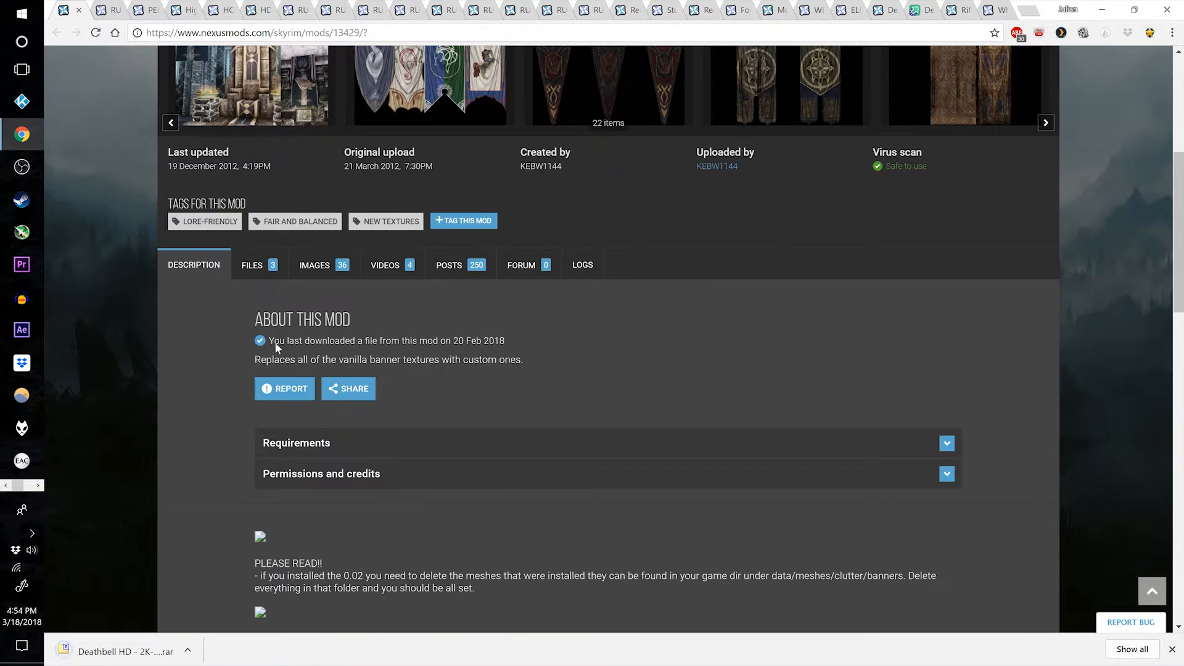
pyautogui.click(250, 269)
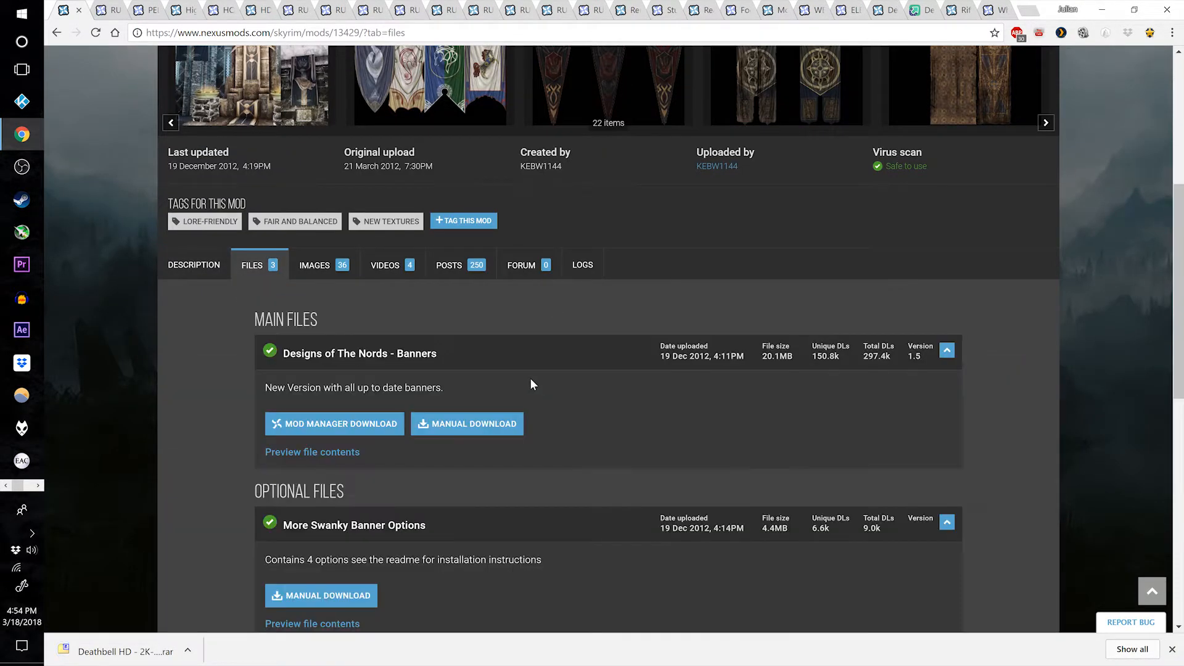
pyautogui.scroll(-2, 530, 379)
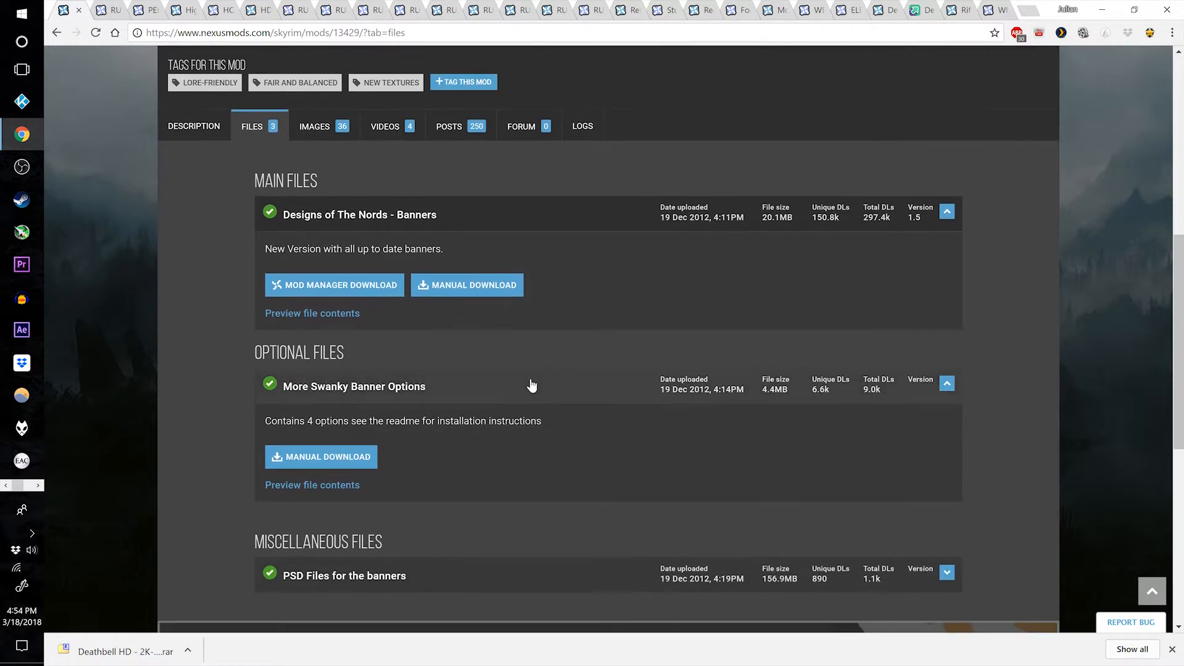
pyautogui.click(471, 286)
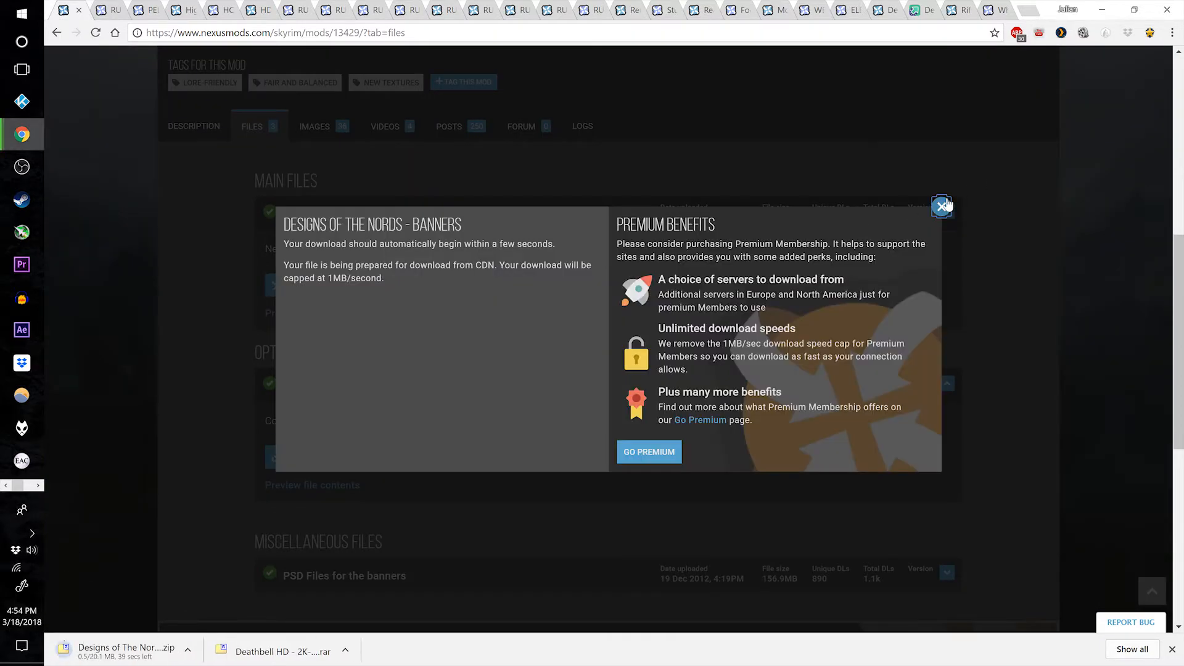
pyautogui.hotkey('ctrl', 'w')
# - Download the 2K main file of RUGNAROK - Special Edition through the mod manager and close its page
pyautogui.scroll(-2, 605, 322)
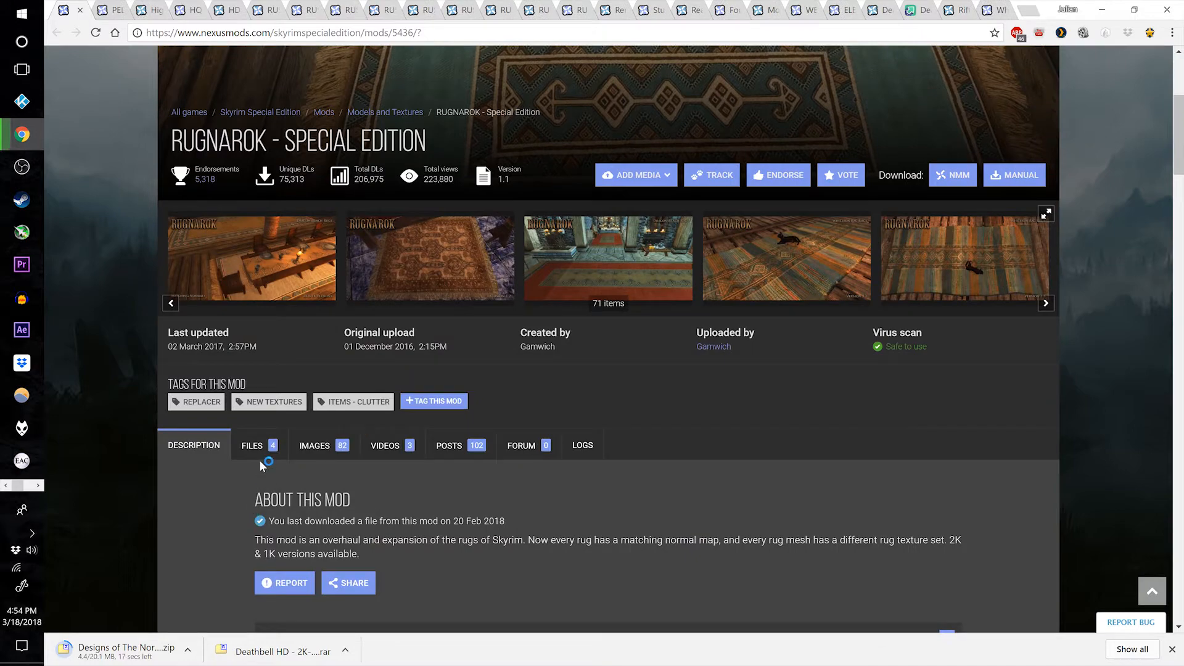
pyautogui.click(260, 450)
pyautogui.scroll(-4, 616, 432)
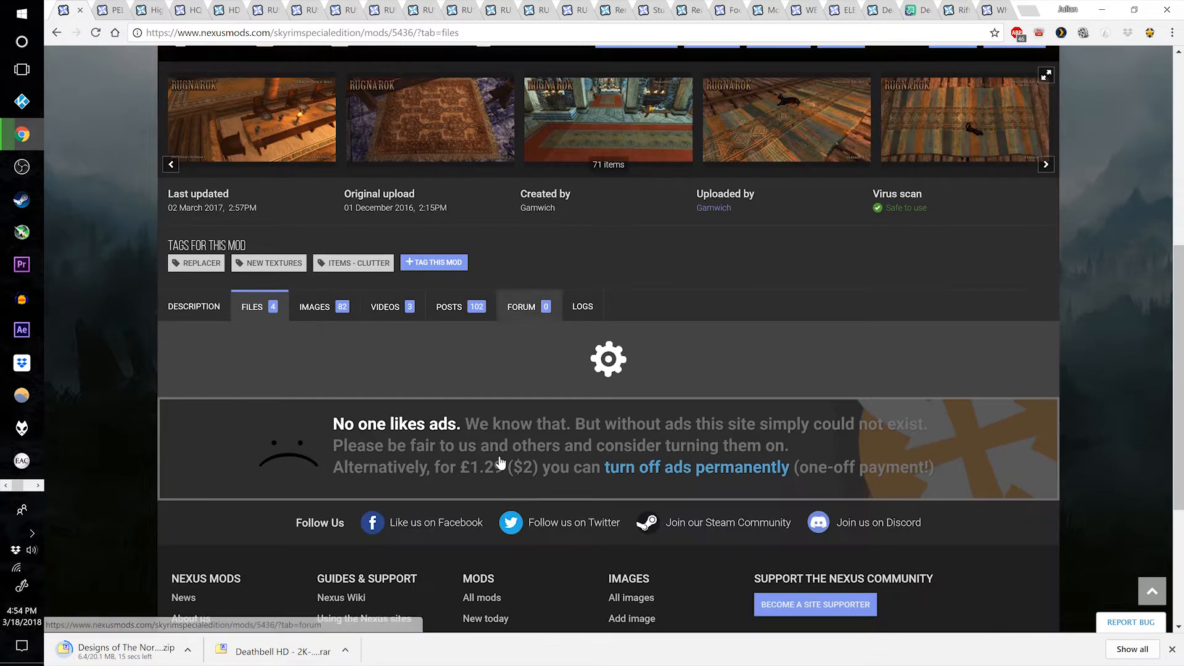
pyautogui.scroll(-3, 536, 404)
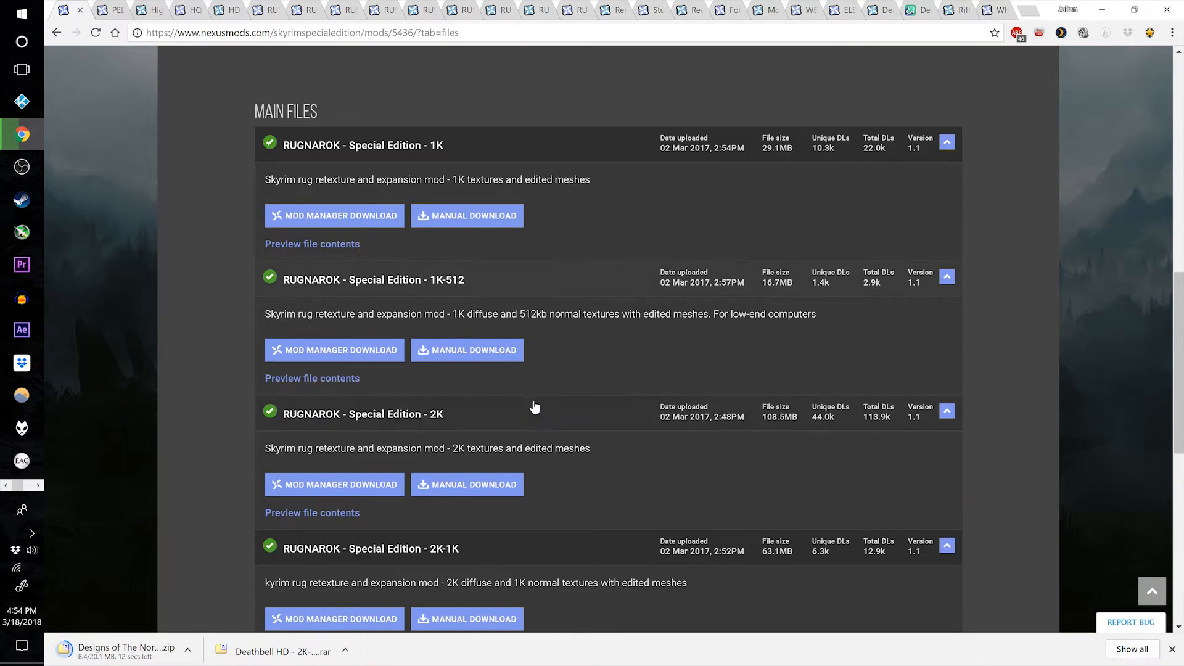
pyautogui.scroll(-3, 542, 404)
pyautogui.scroll(2, 604, 378)
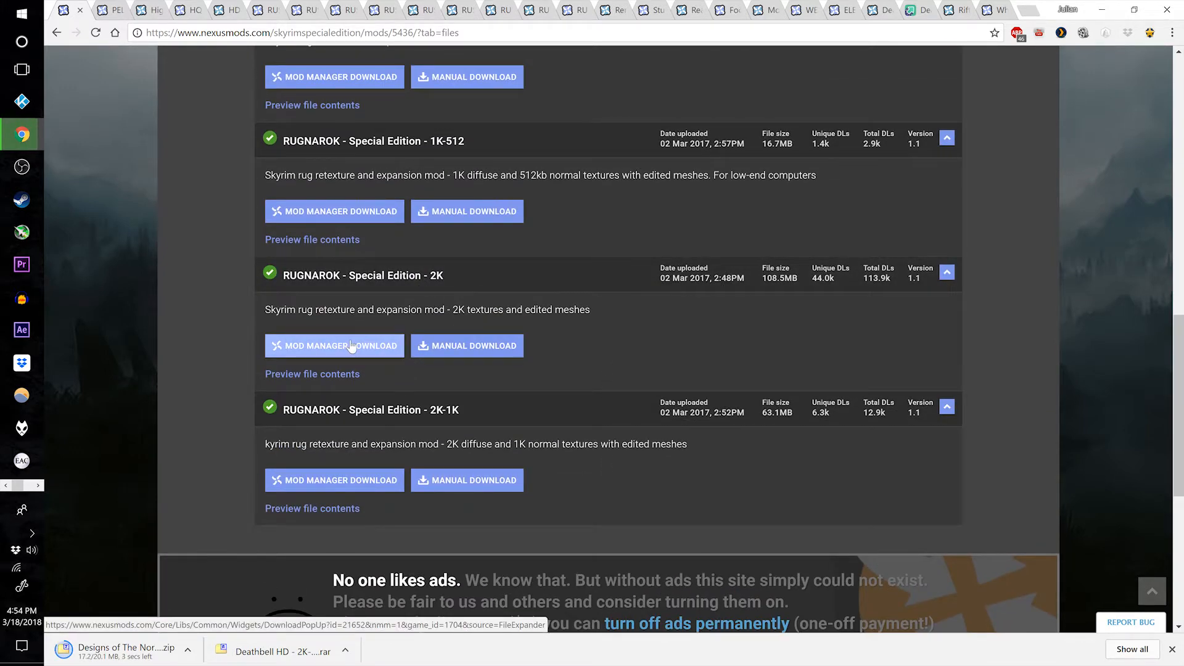
pyautogui.hotkey('ctrl', 'w')
# - Download the FULL version of PELTAPALOOZA Special Edition through the mod manager and close its page
pyautogui.scroll(-4, 302, 417)
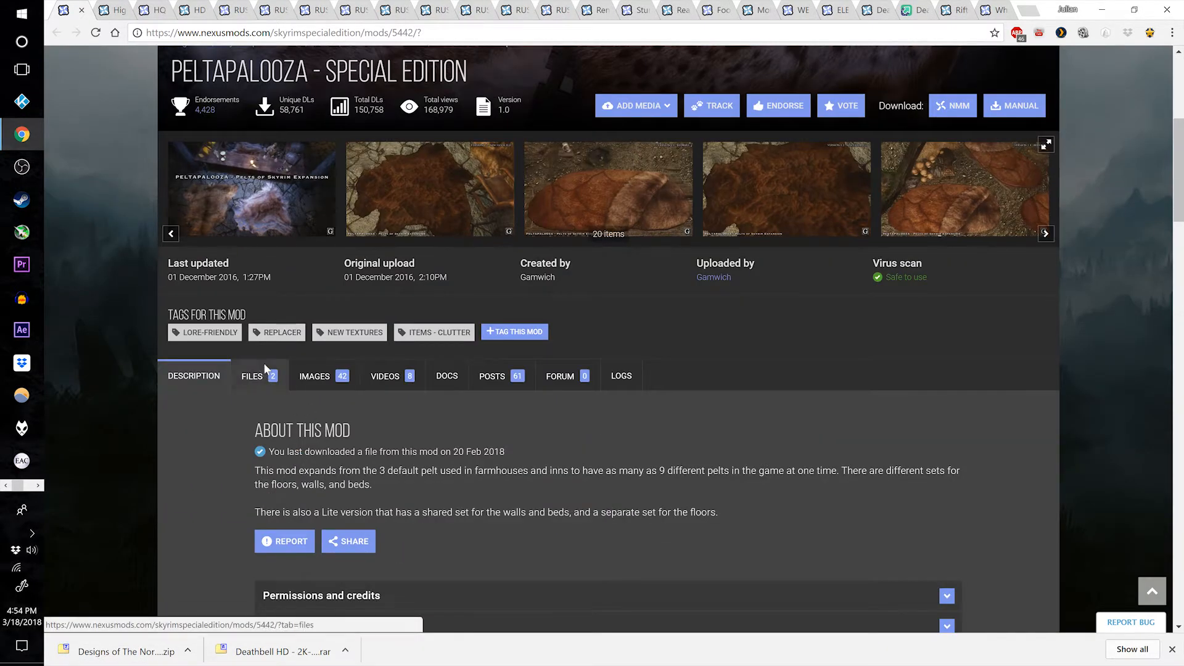
pyautogui.click(265, 370)
pyautogui.scroll(-3, 582, 397)
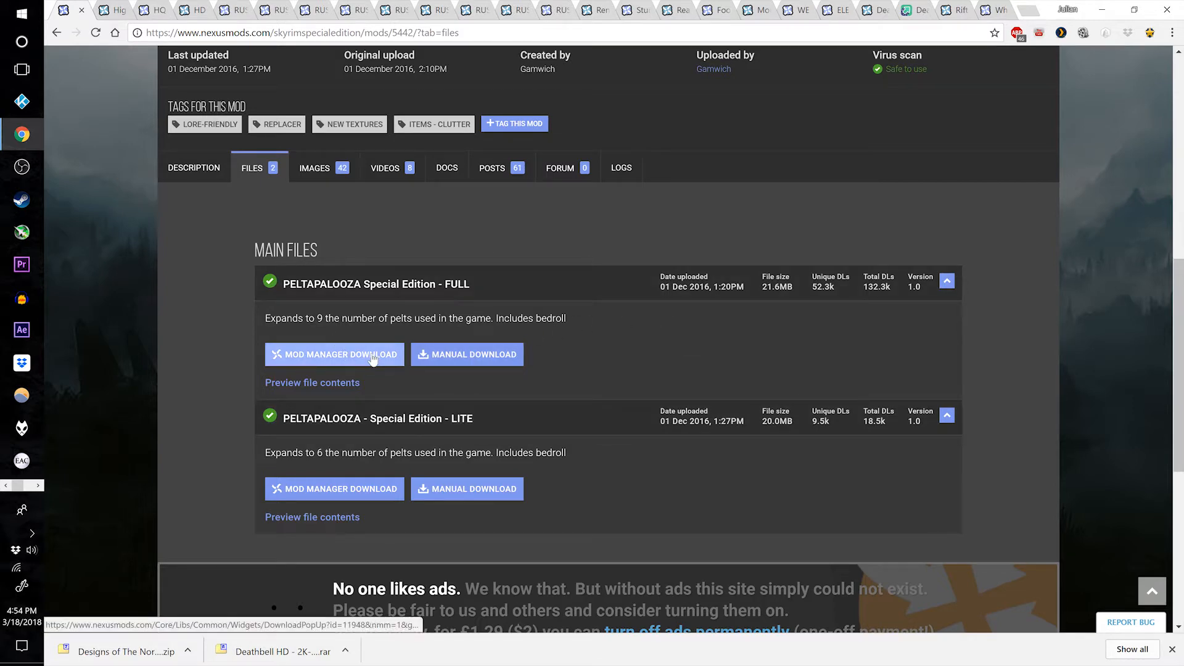
pyautogui.click(349, 355)
pyautogui.hotkey('ctrl', 'w')
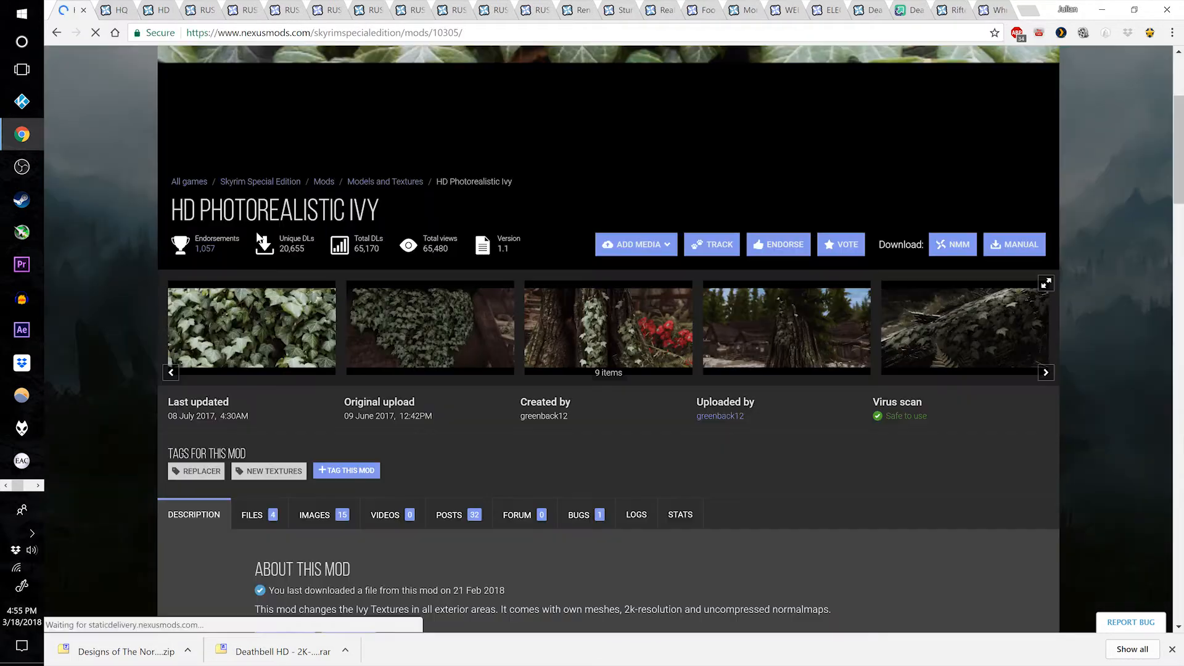
# - Download the HD Photorealistic Ivy main file through the mod manager and dismiss the download notice
pyautogui.scroll(-3, 298, 276)
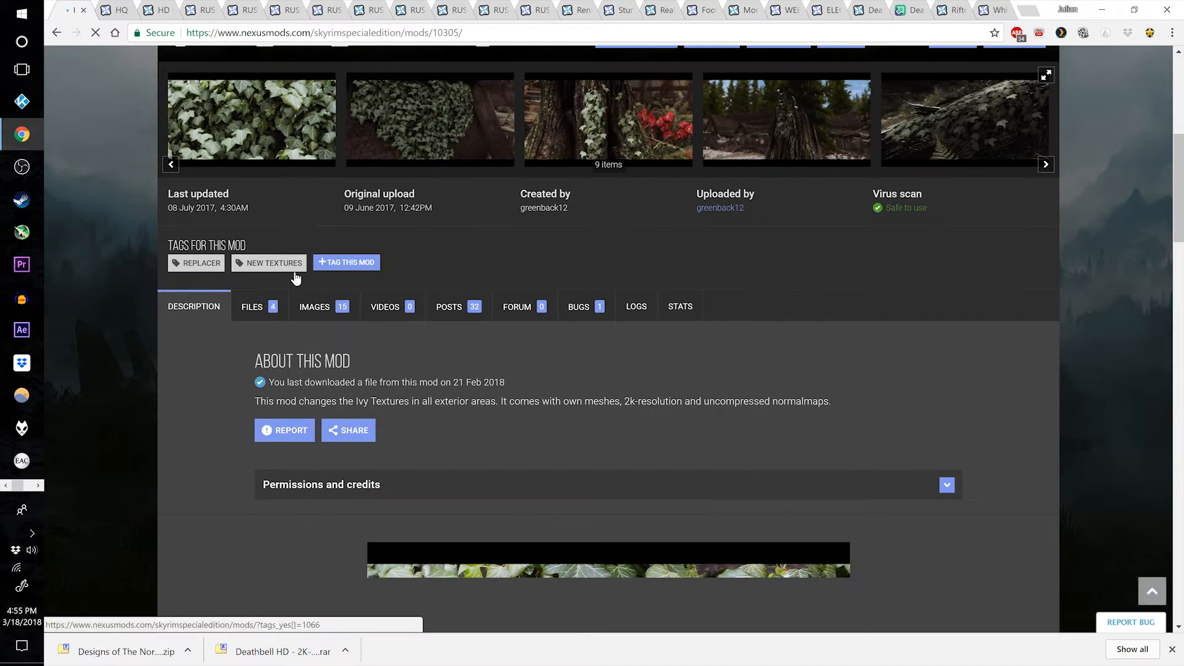
pyautogui.scroll(2, 275, 327)
pyautogui.scroll(-4, 277, 320)
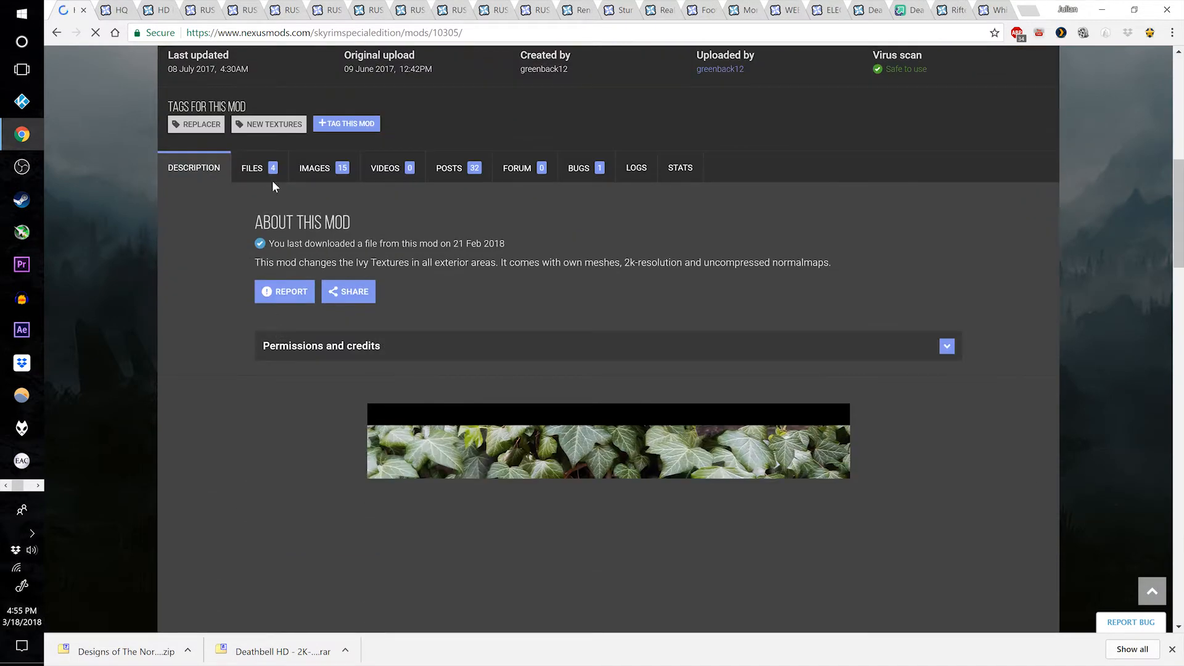
pyautogui.click(270, 175)
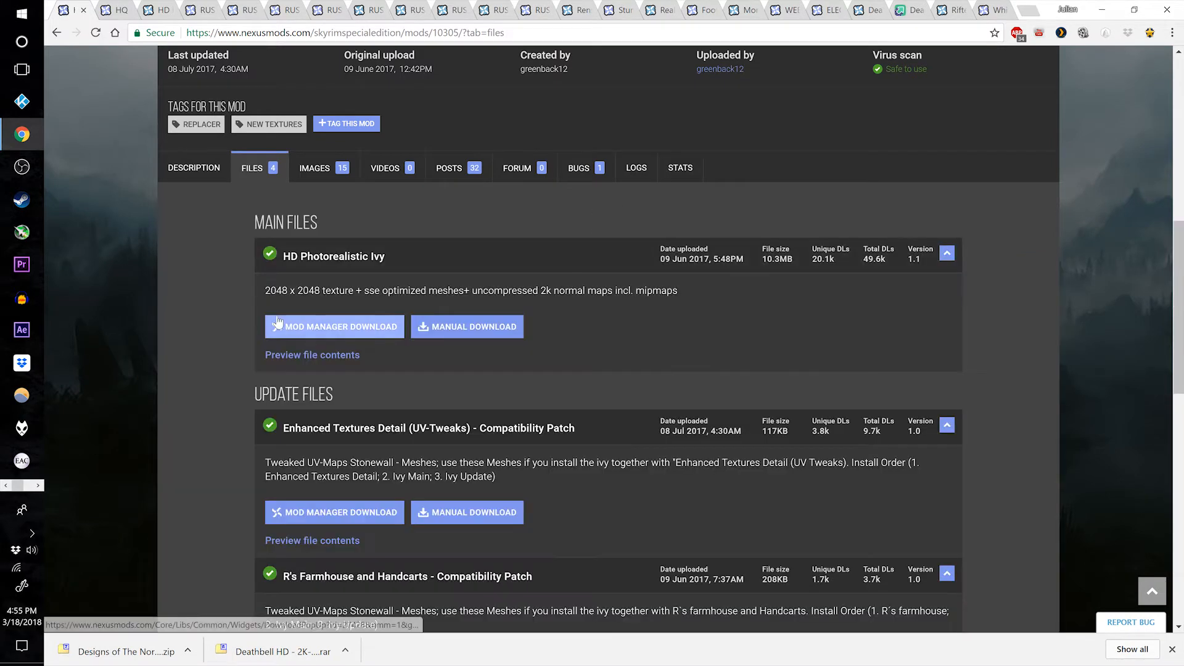
pyautogui.click(318, 325)
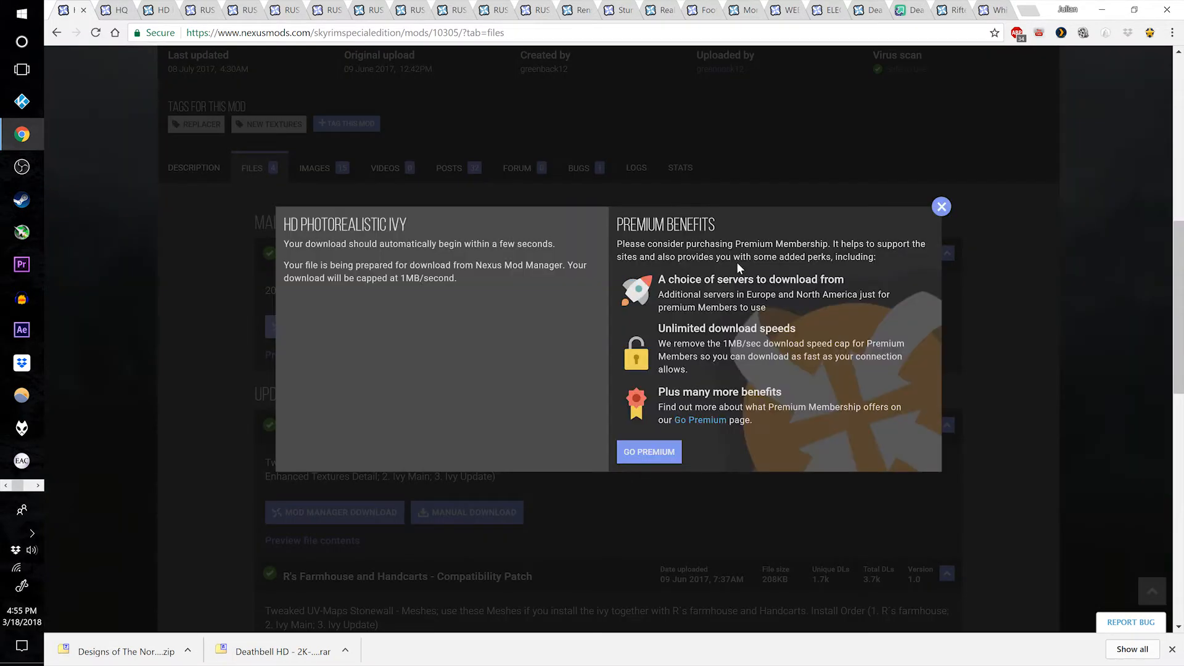
pyautogui.click(950, 211)
# - Download the Enhanced Textures Detail (UV-Tweaks) compatibility patch for the ivy through the mod manager, and close the page
pyautogui.scroll(-1, 396, 378)
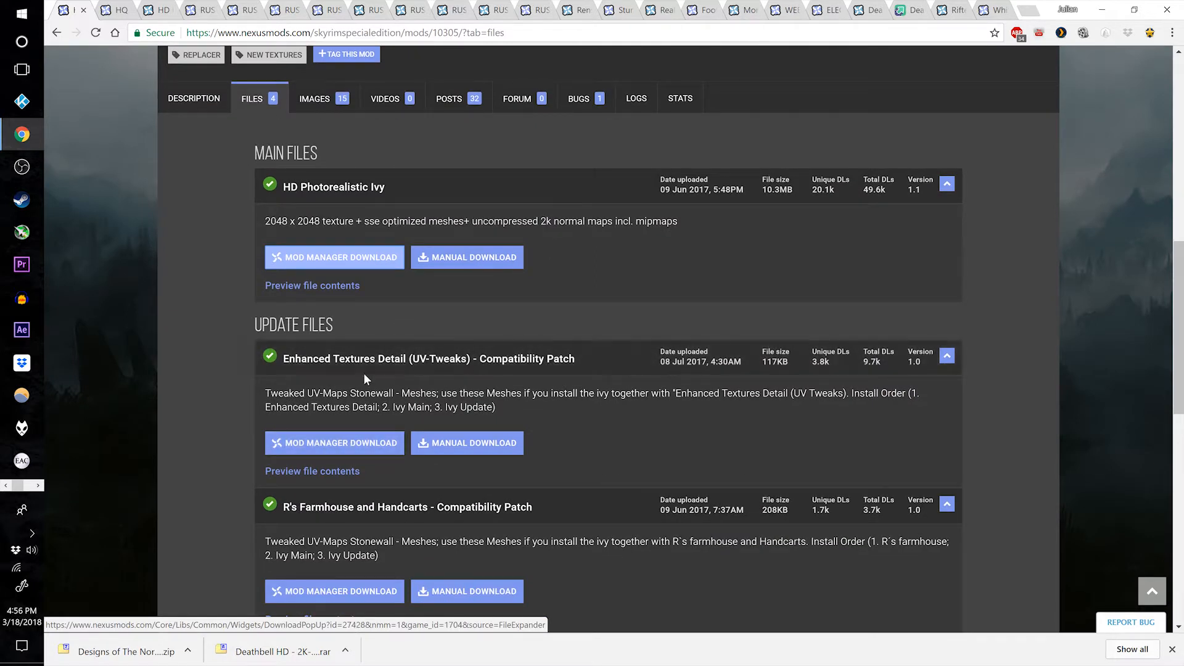
pyautogui.click(370, 441)
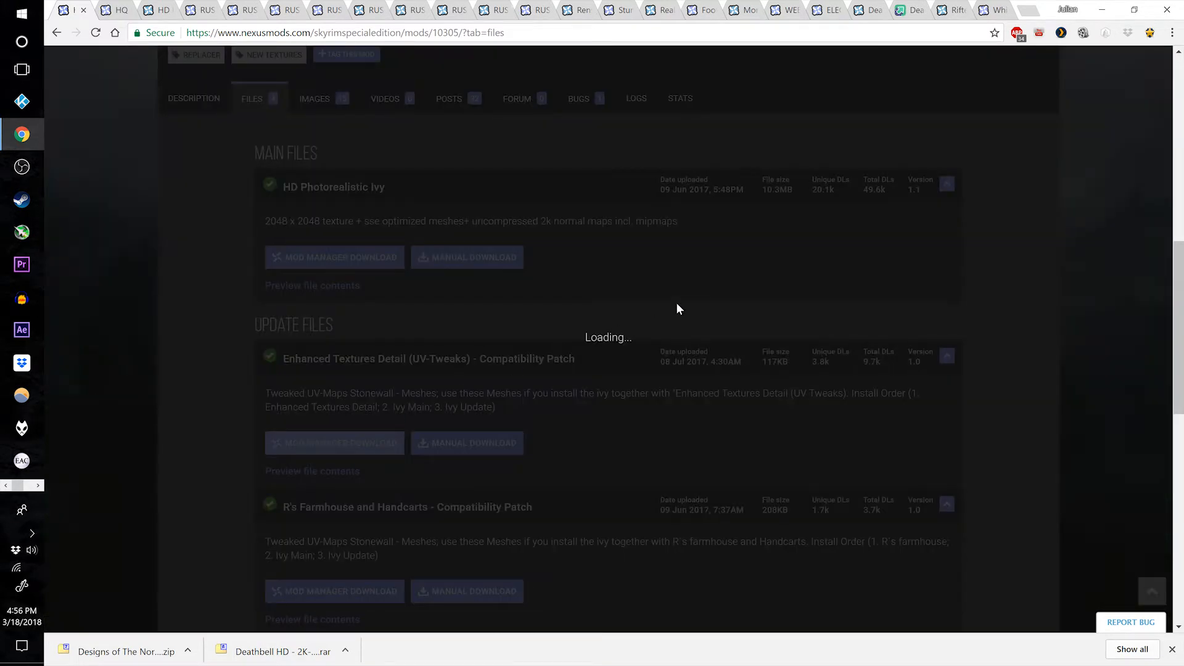
pyautogui.click(937, 209)
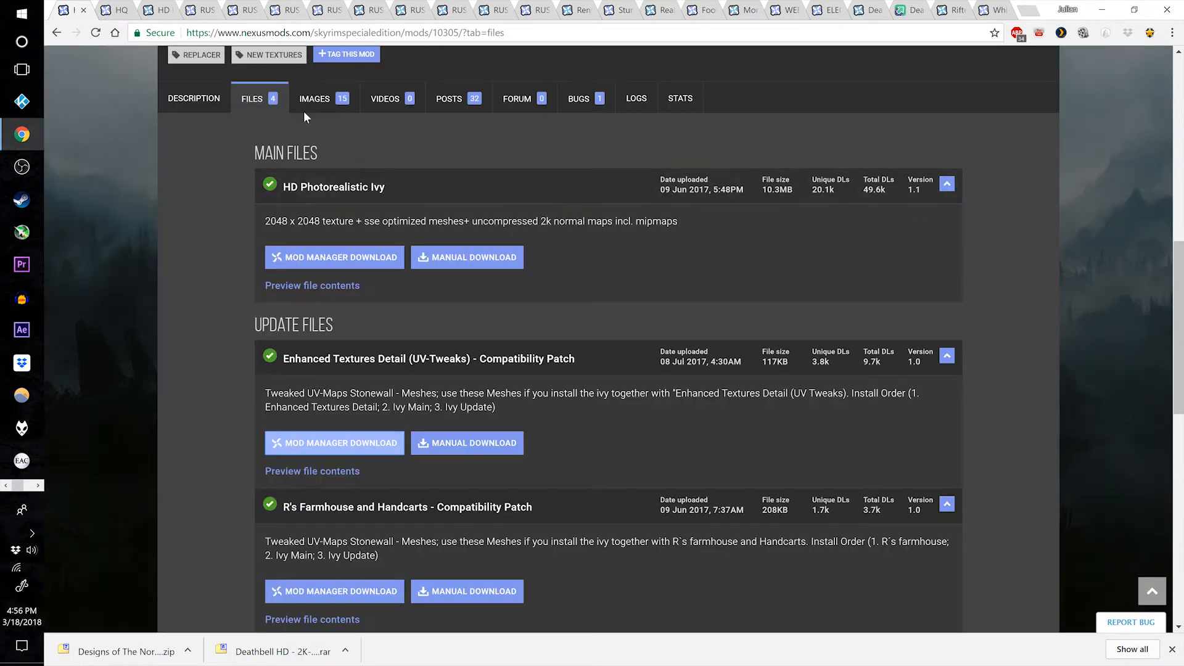
pyautogui.middleClick(69, 11)
# - Download the HQ Paper main file through the mod manager and close the mod's page
pyautogui.scroll(-5, 339, 399)
pyautogui.scroll(2, 281, 407)
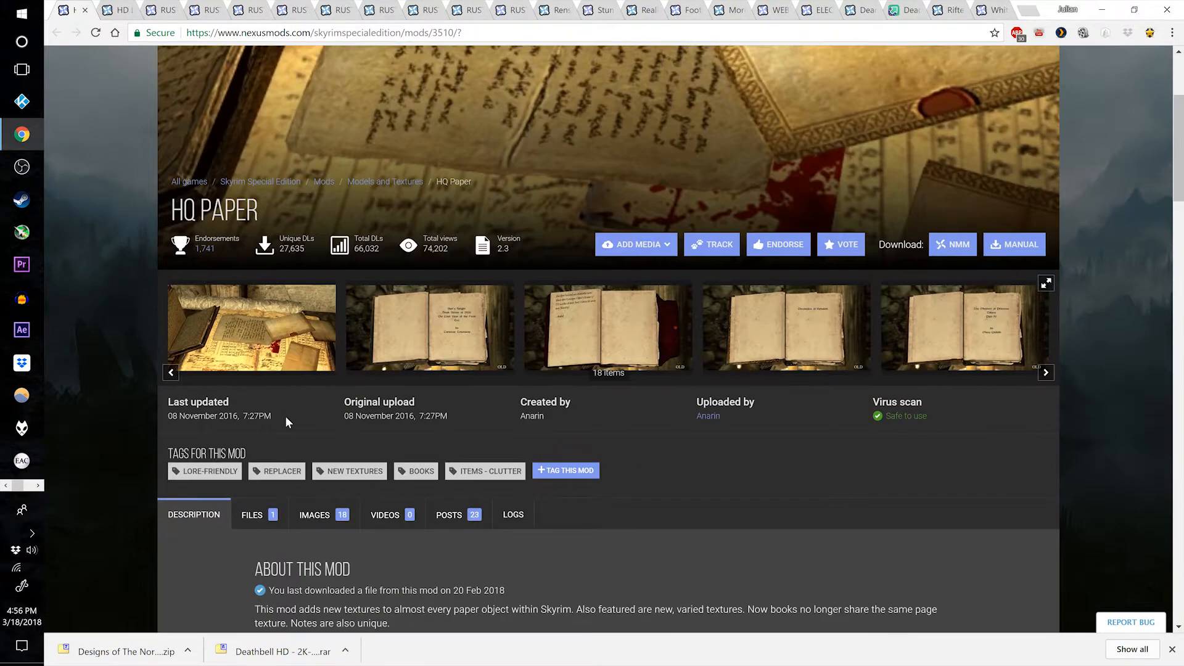
pyautogui.scroll(-1, 285, 416)
pyautogui.click(252, 450)
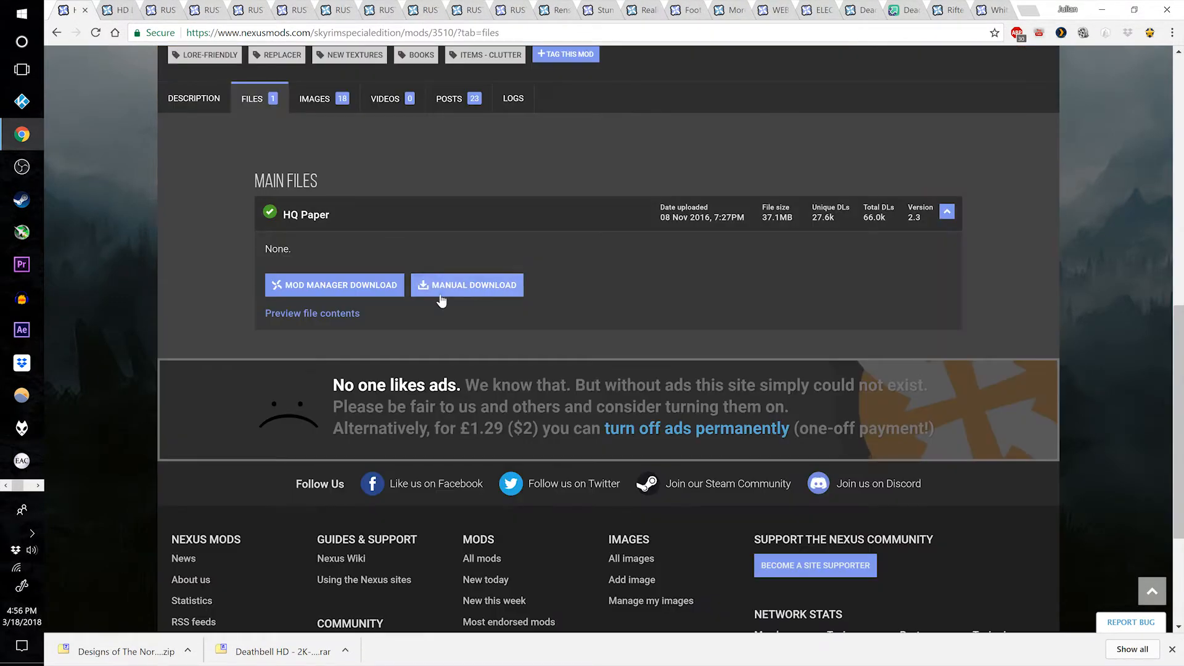
pyautogui.click(363, 278)
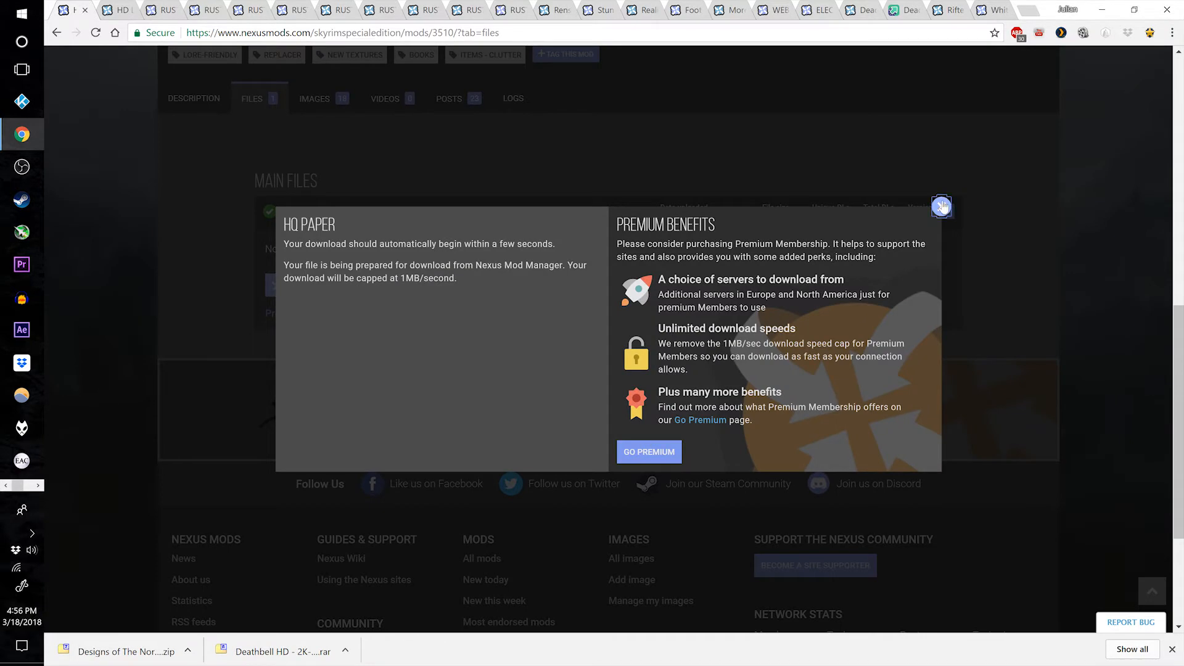
pyautogui.hotkey('ctrl', 'w')
# - Open the file list of HD Linens, download the HD_Linens file manually and close the page
pyautogui.scroll(-2, 335, 445)
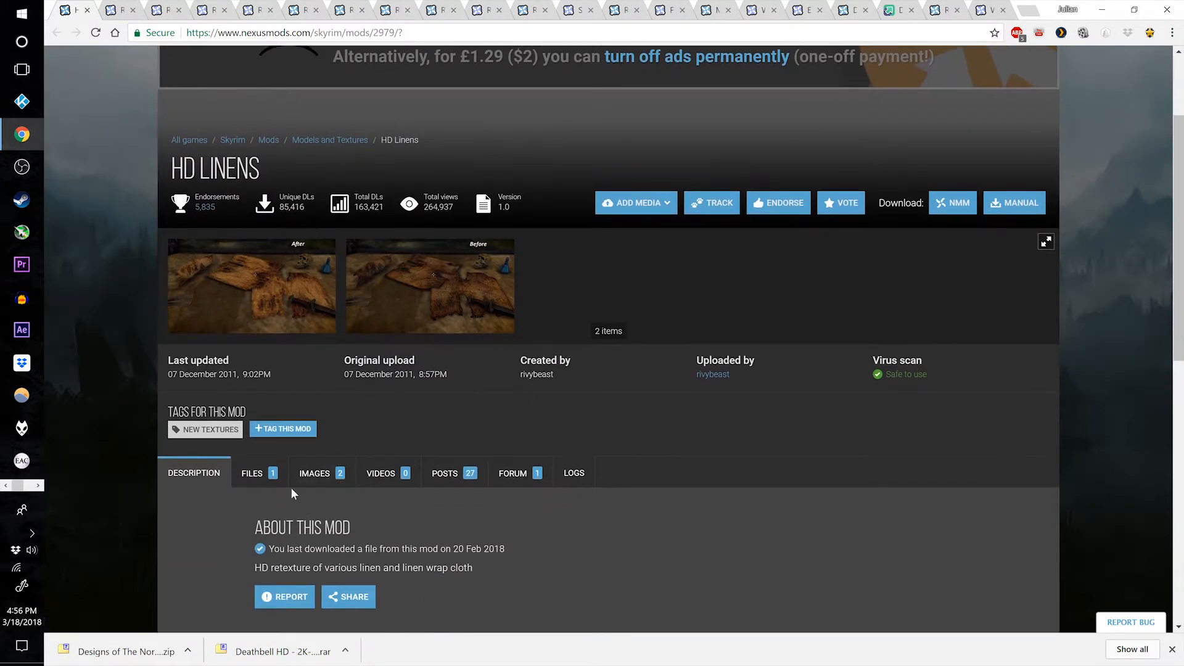
pyautogui.click(265, 478)
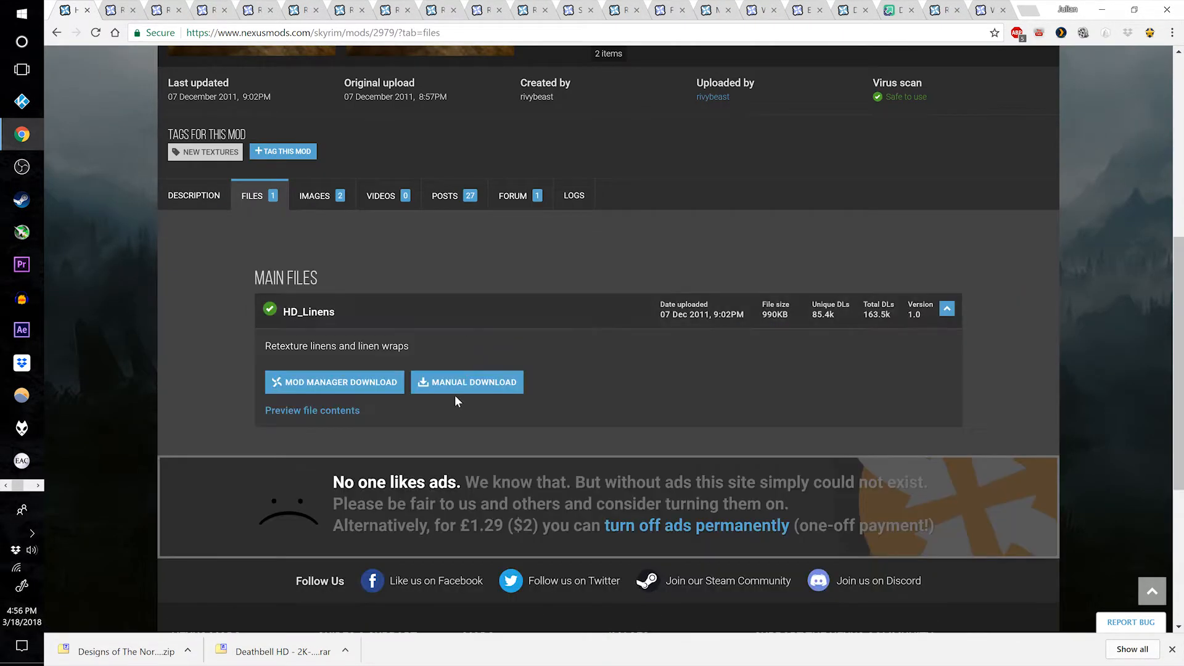
pyautogui.click(455, 383)
pyautogui.hotkey('ctrl', 'w')
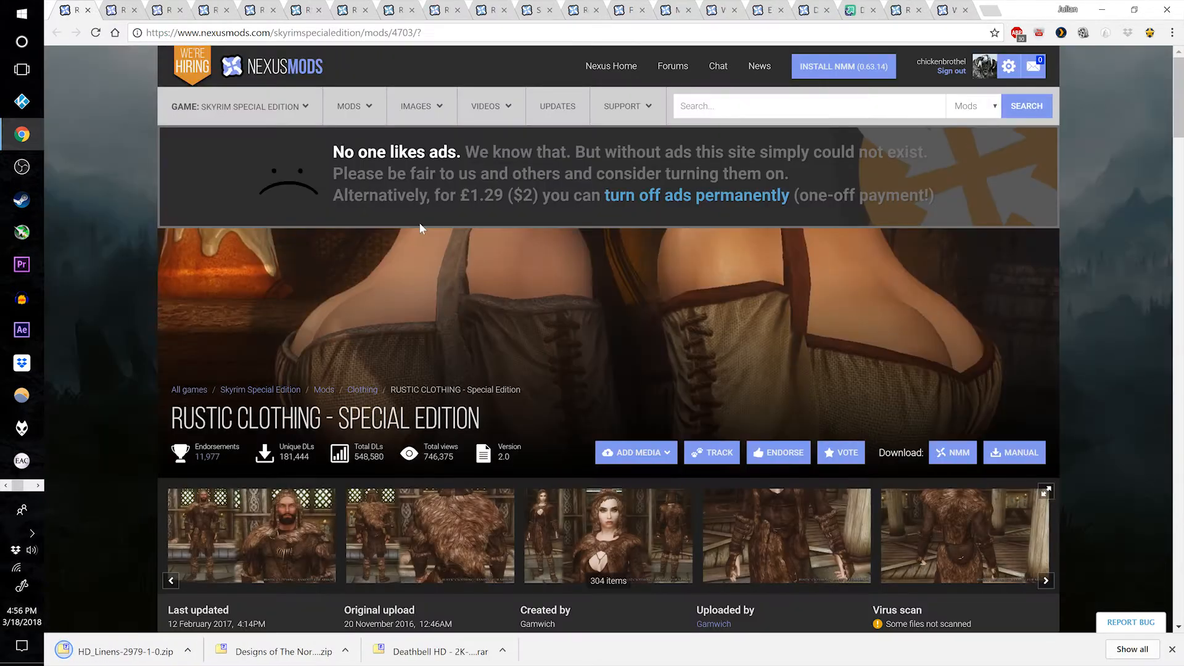
# - Compare the RUSTIC CLOTHING - Special Edition files, download the 4K version through the mod manager and close the page
pyautogui.scroll(-5, 420, 228)
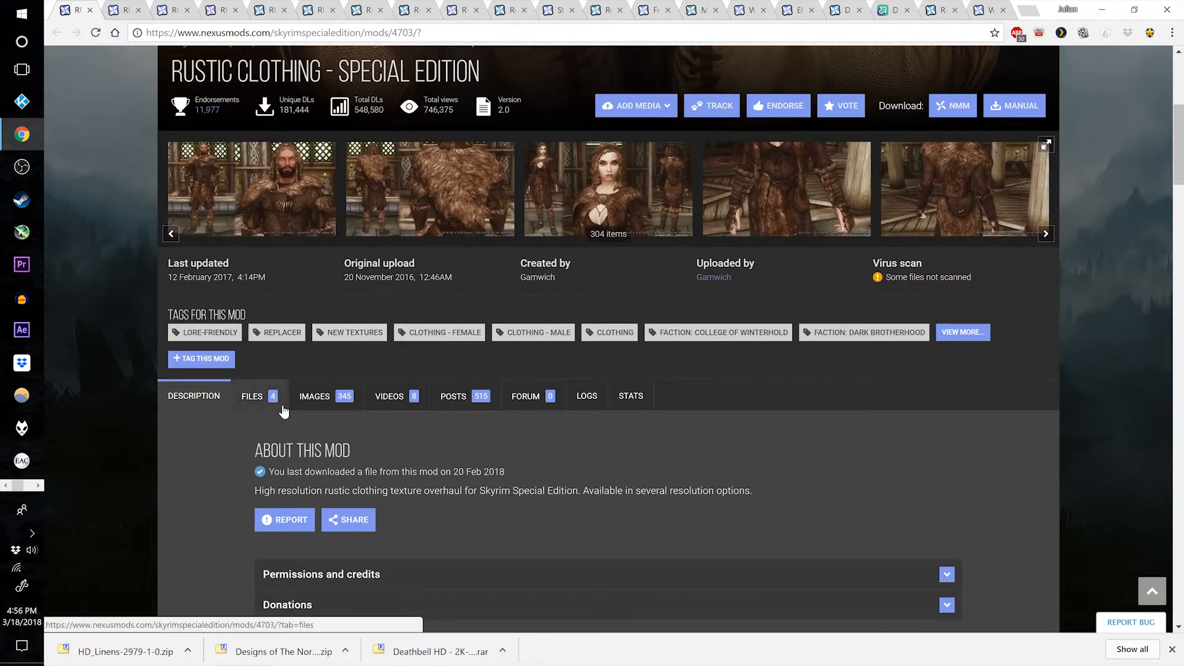
pyautogui.click(283, 411)
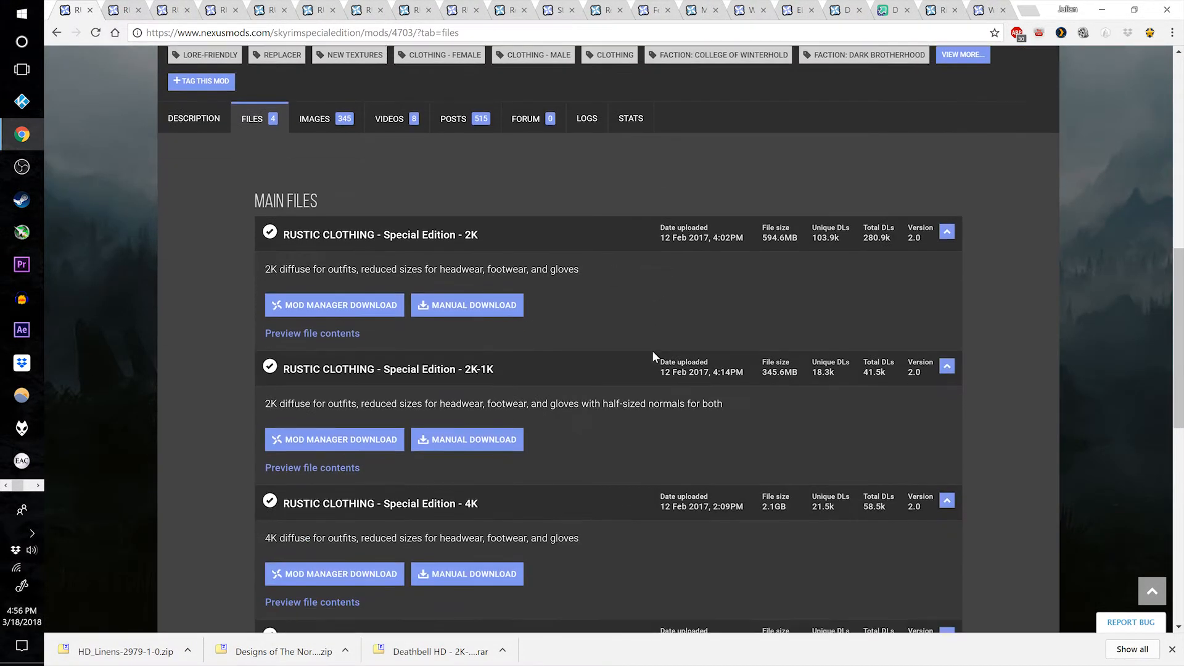
pyautogui.scroll(-5, 652, 350)
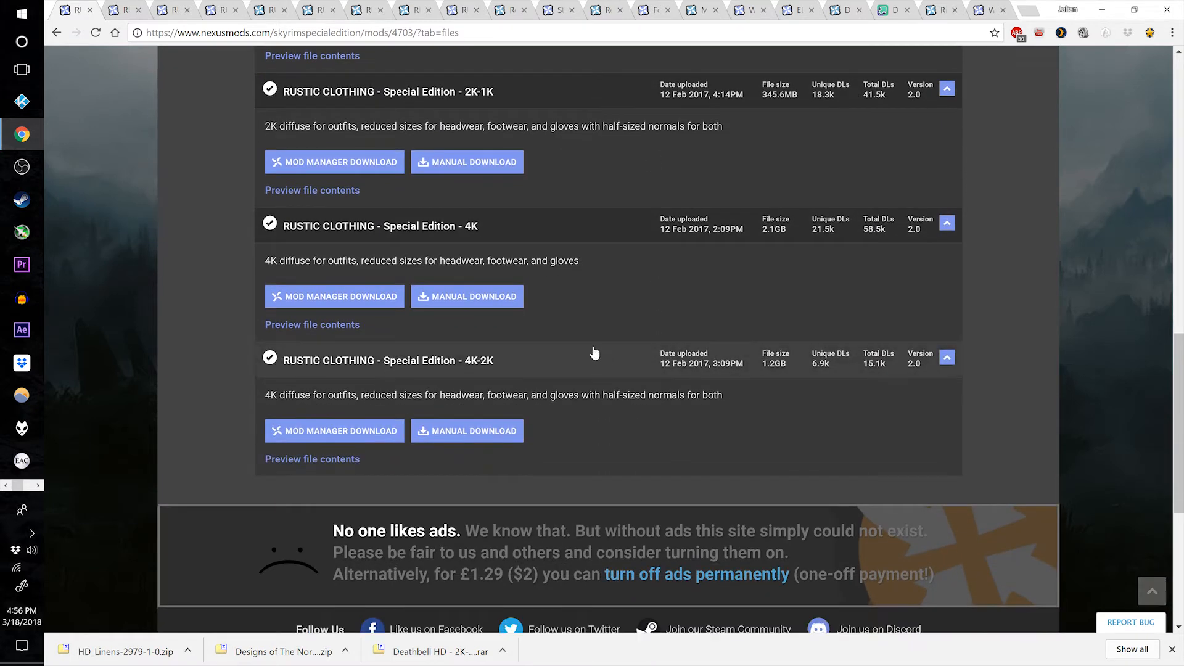
pyautogui.scroll(3, 593, 309)
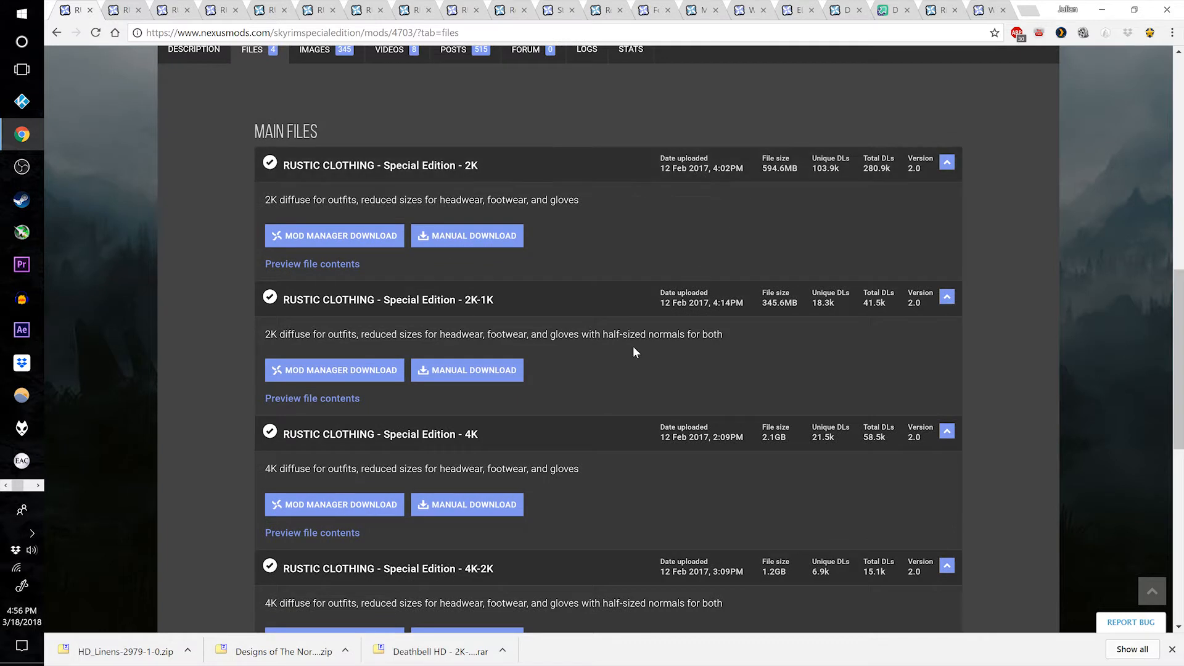
pyautogui.scroll(-1, 646, 322)
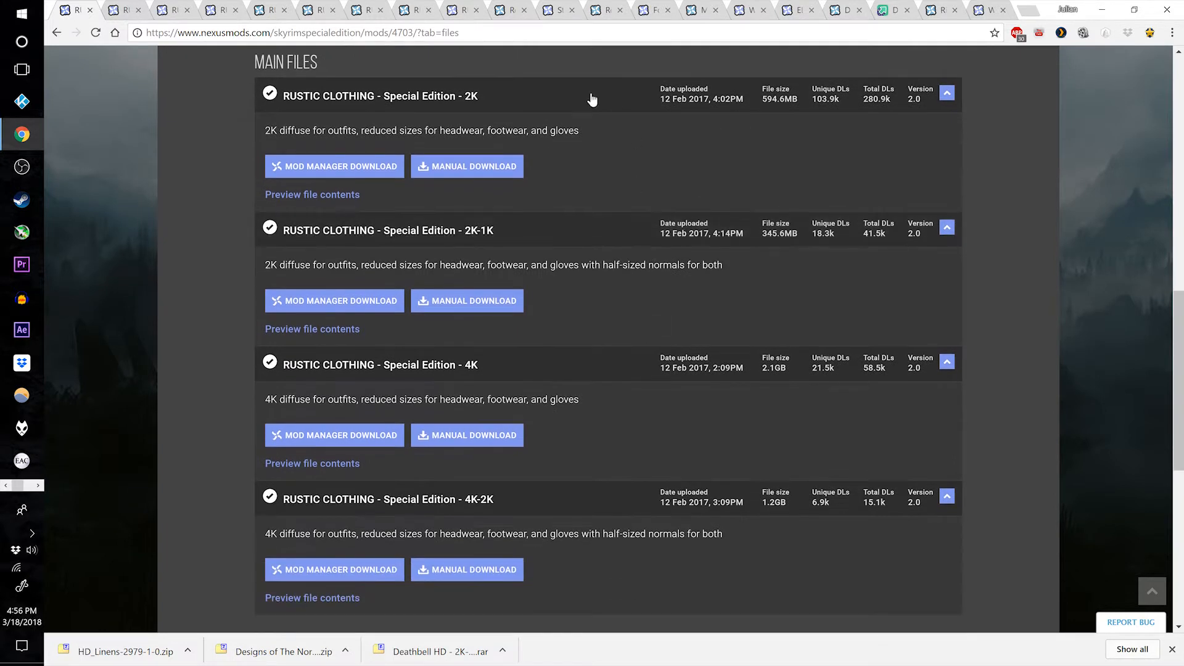
pyautogui.scroll(-1, 642, 336)
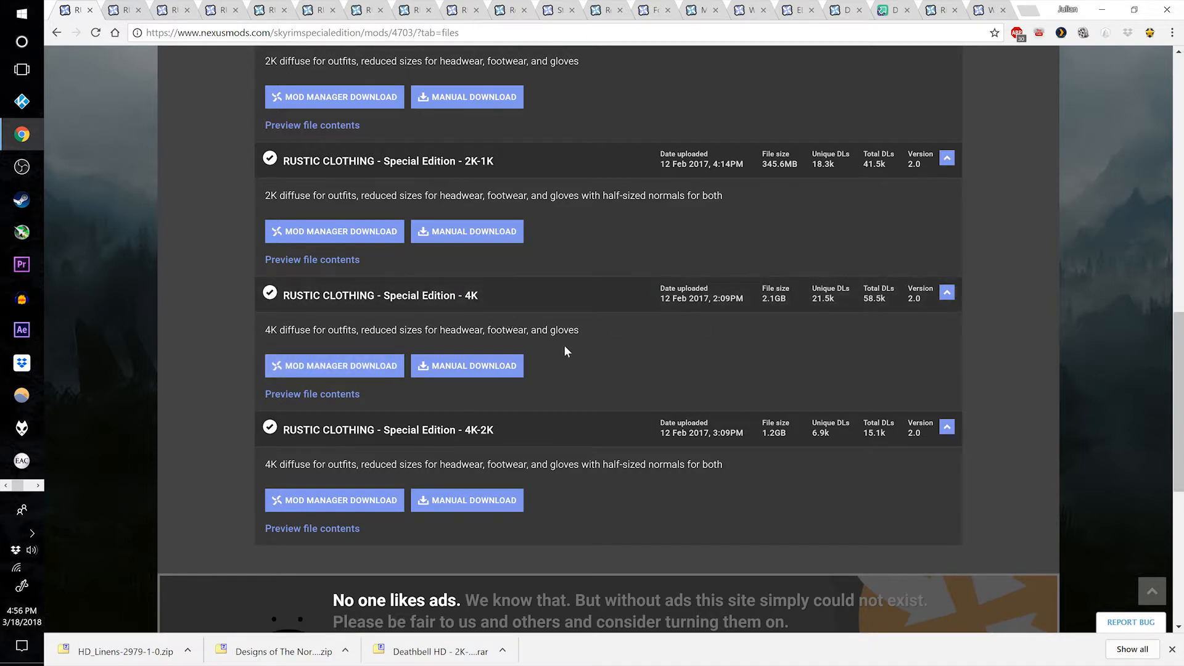
pyautogui.scroll(1, 564, 347)
pyautogui.scroll(-1, 635, 376)
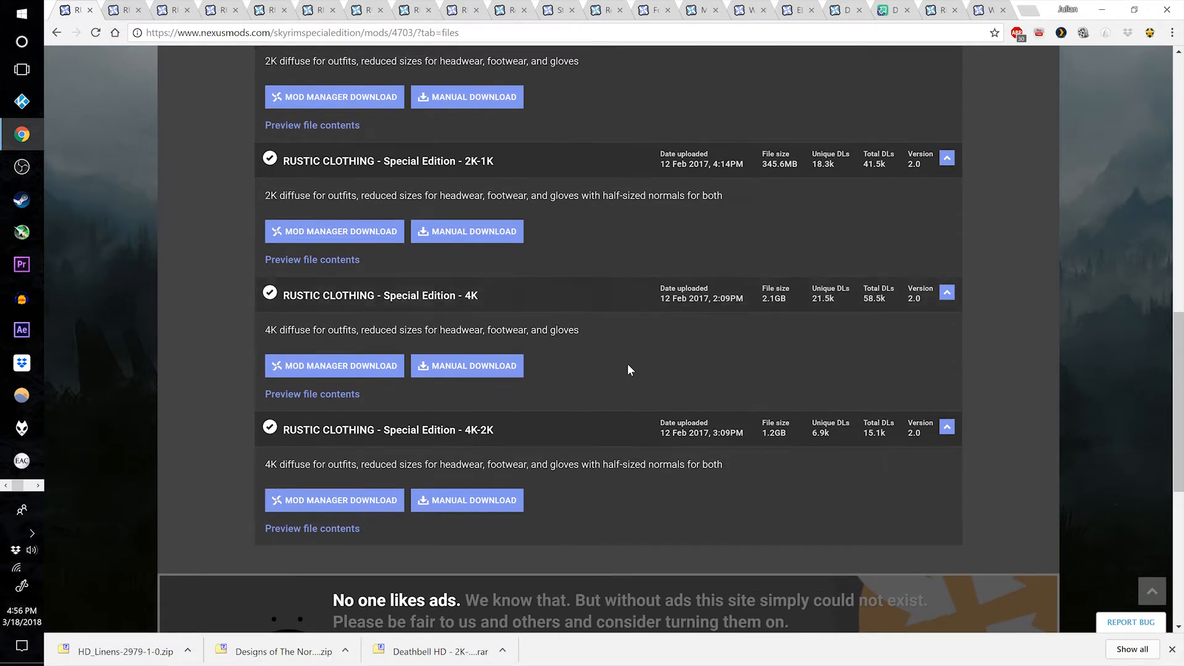
pyautogui.click(326, 371)
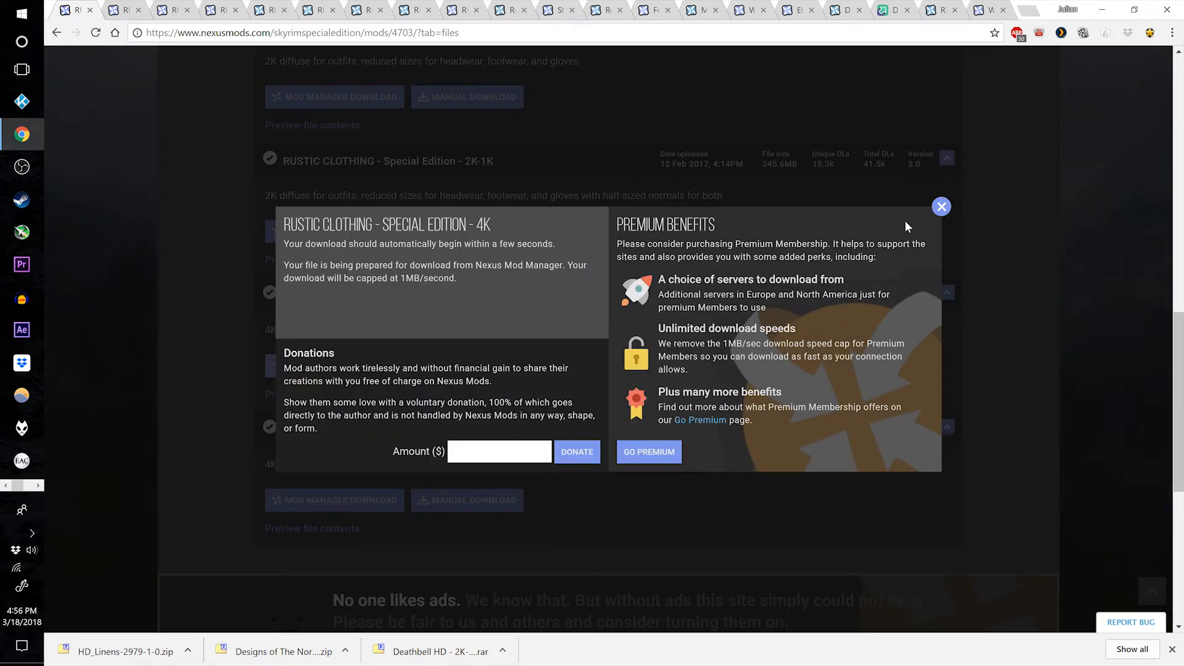
pyautogui.hotkey('ctrl', 'w')
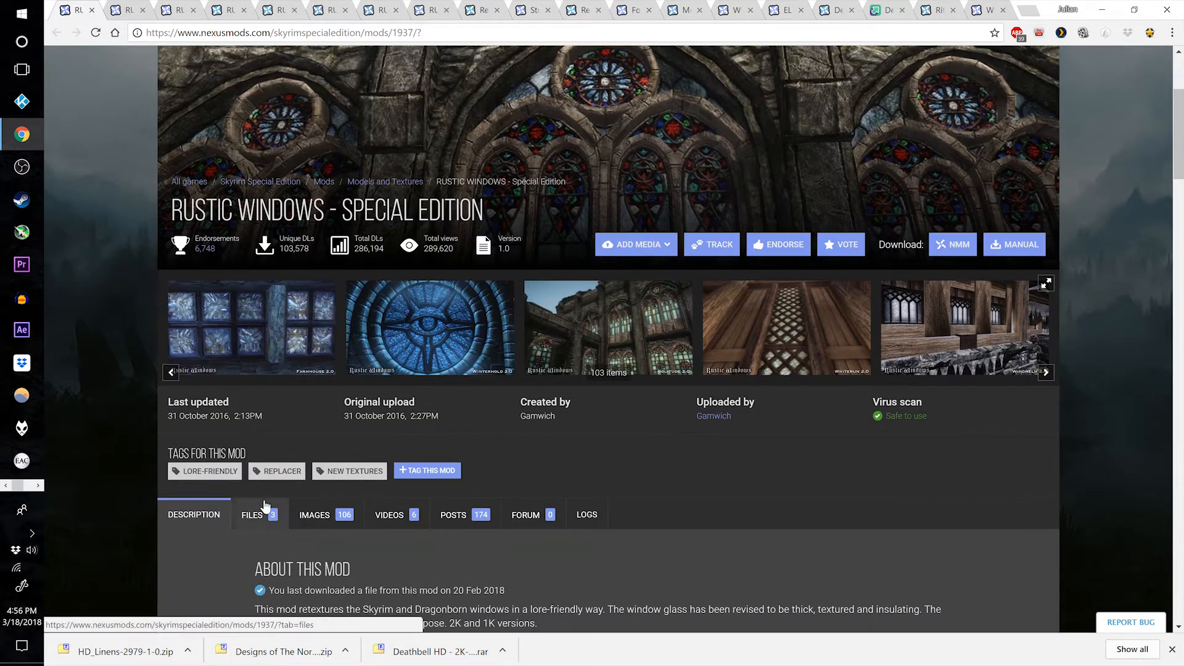
# - Download the 2K version of RUSTIC WINDOWS - Special Edition through the mod manager and close the page
pyautogui.scroll(-3, 439, 442)
pyautogui.scroll(-1, 671, 290)
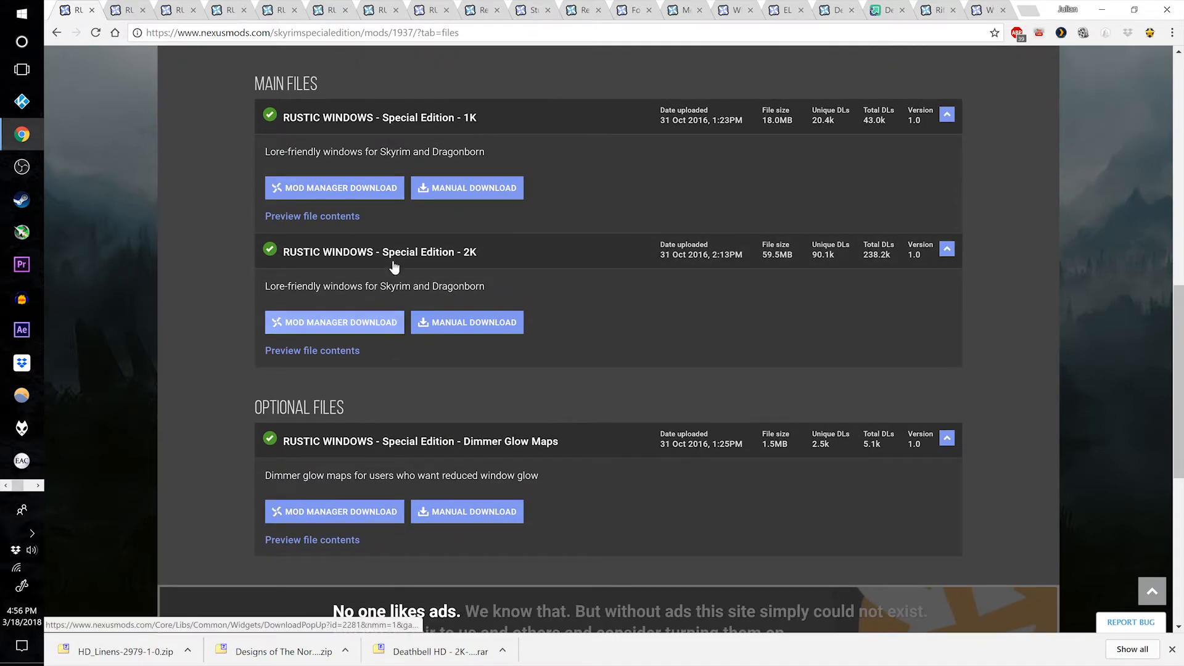
pyautogui.click(389, 322)
pyautogui.hotkey('ctrl', 'w')
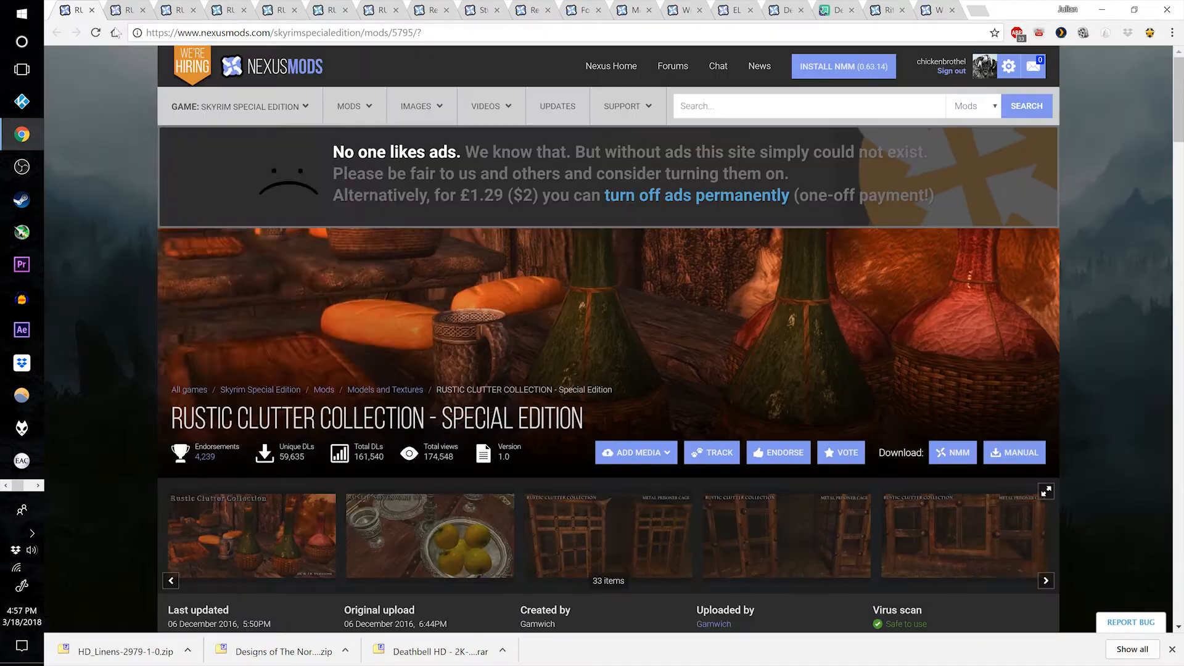
# - Open the file list of RUSTIC CLUTTER COLLECTION, download the Special Edition 2K file through the mod manager and close the page
pyautogui.scroll(-1, 117, 464)
pyautogui.scroll(-5, 240, 415)
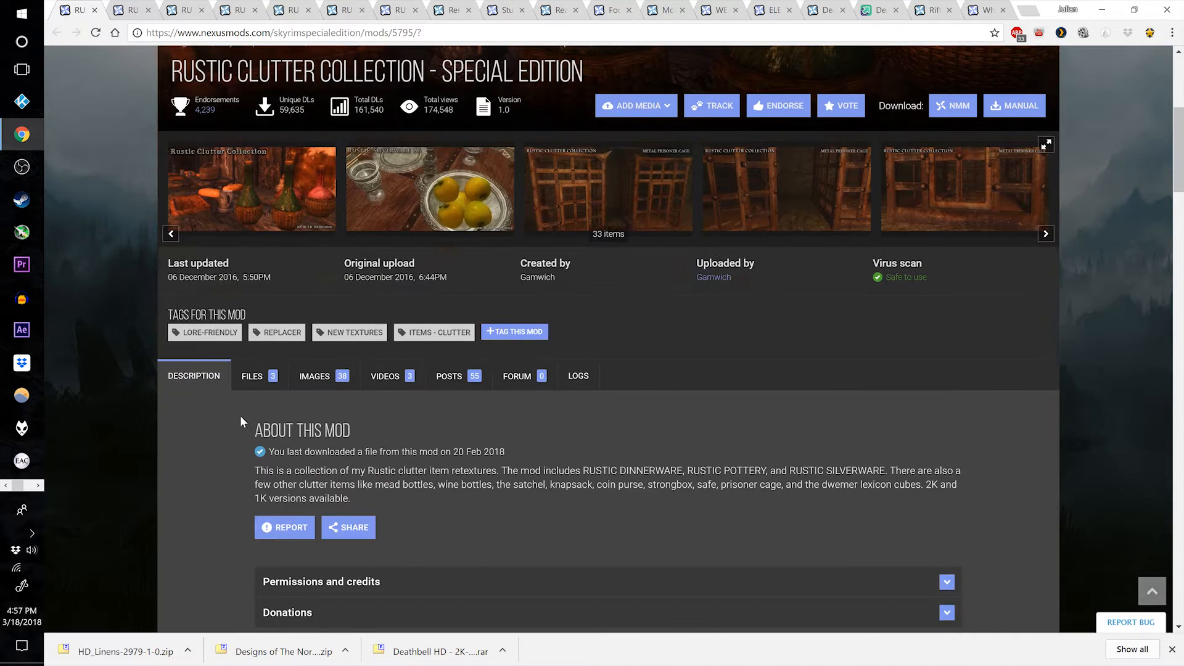
pyautogui.click(253, 376)
pyautogui.scroll(-8, 579, 345)
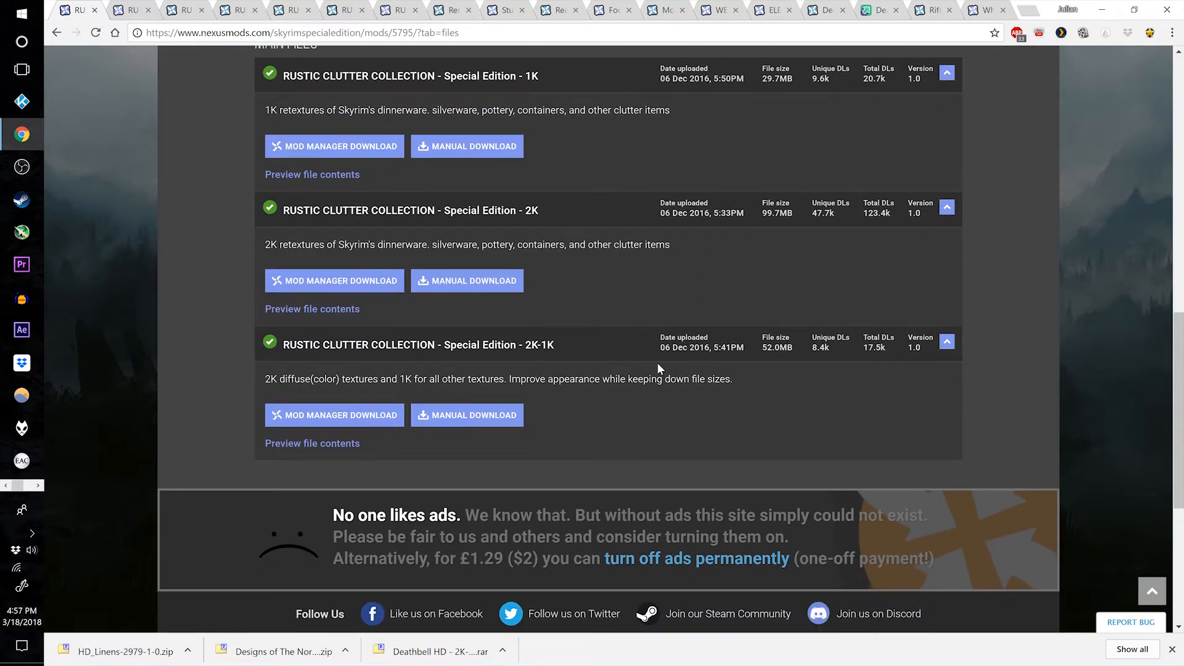
pyautogui.click(339, 279)
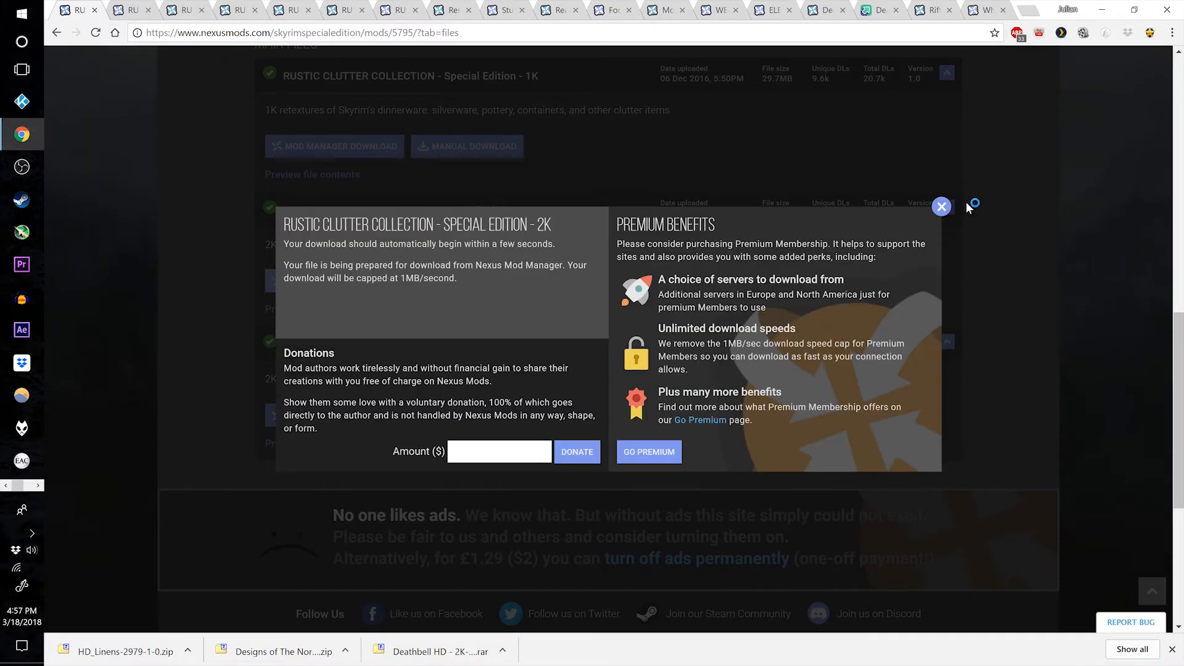
pyautogui.hotkey('ctrl', 'w')
# - From the RUSTIC ANIMATED POTIONS AND POISONS files, download the 2K version through the mod manager and close the page
pyautogui.scroll(-5, 120, 361)
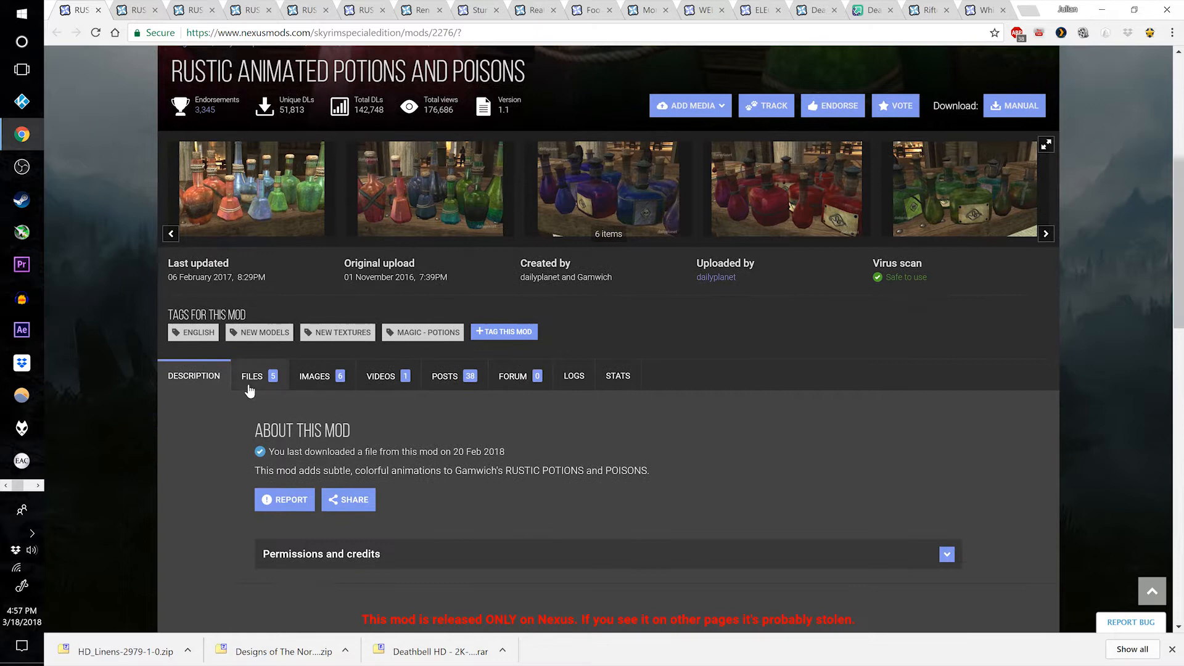
pyautogui.click(249, 378)
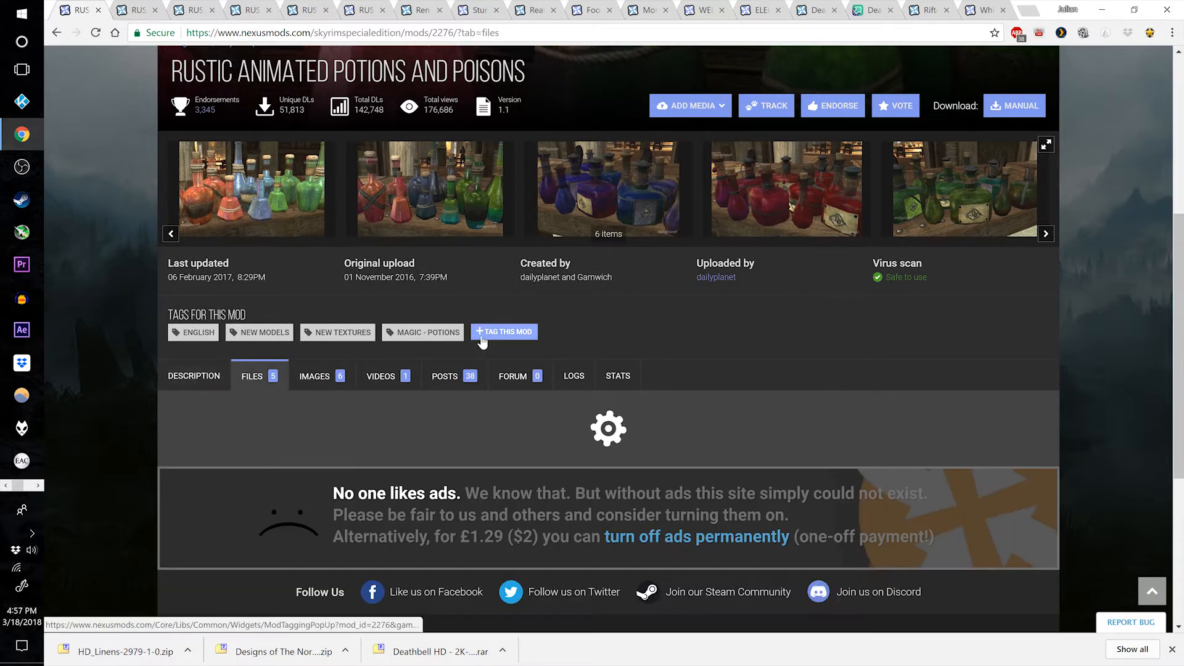
pyautogui.scroll(-3, 541, 383)
pyautogui.scroll(-4, 542, 383)
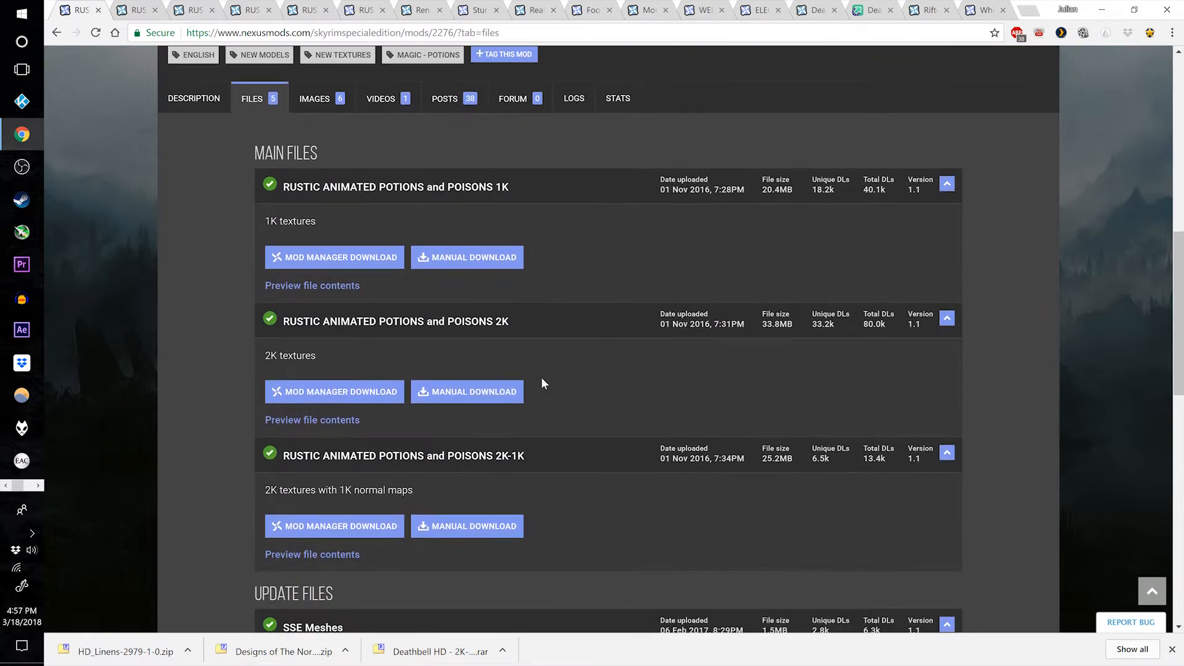
pyautogui.scroll(1, 568, 370)
pyautogui.click(281, 395)
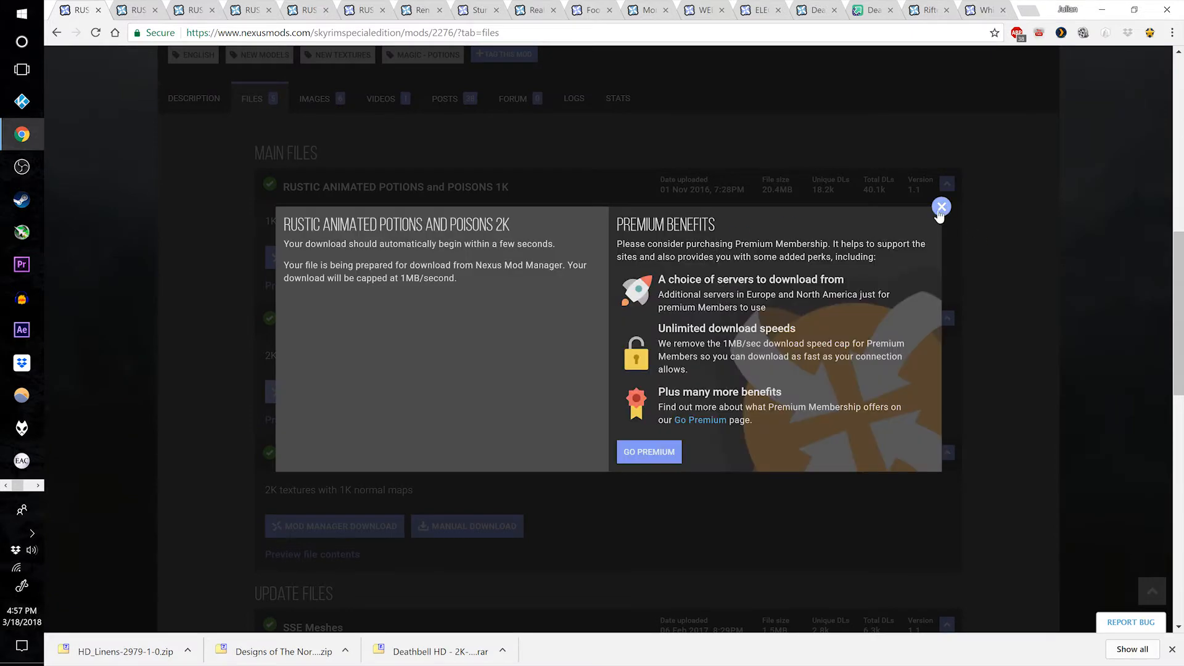
pyautogui.click(940, 209)
pyautogui.click(99, 10)
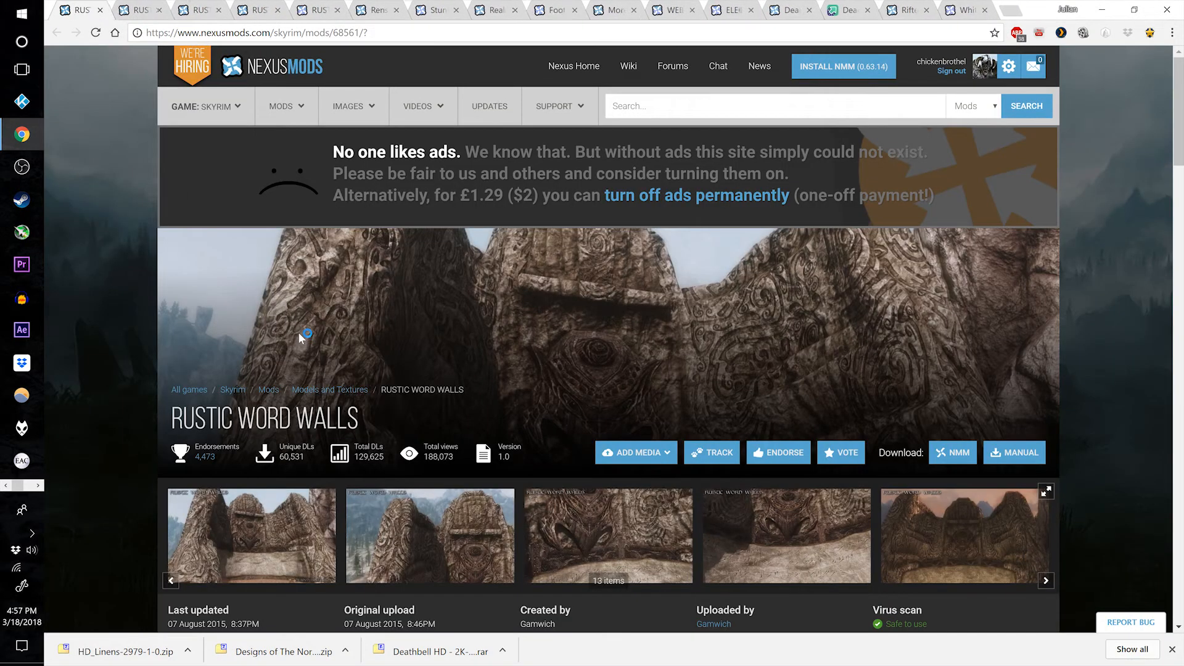
# - Open the file list of RUSTIC WORD WALLS, download the 2K version manually and close the page
pyautogui.scroll(-2, 215, 412)
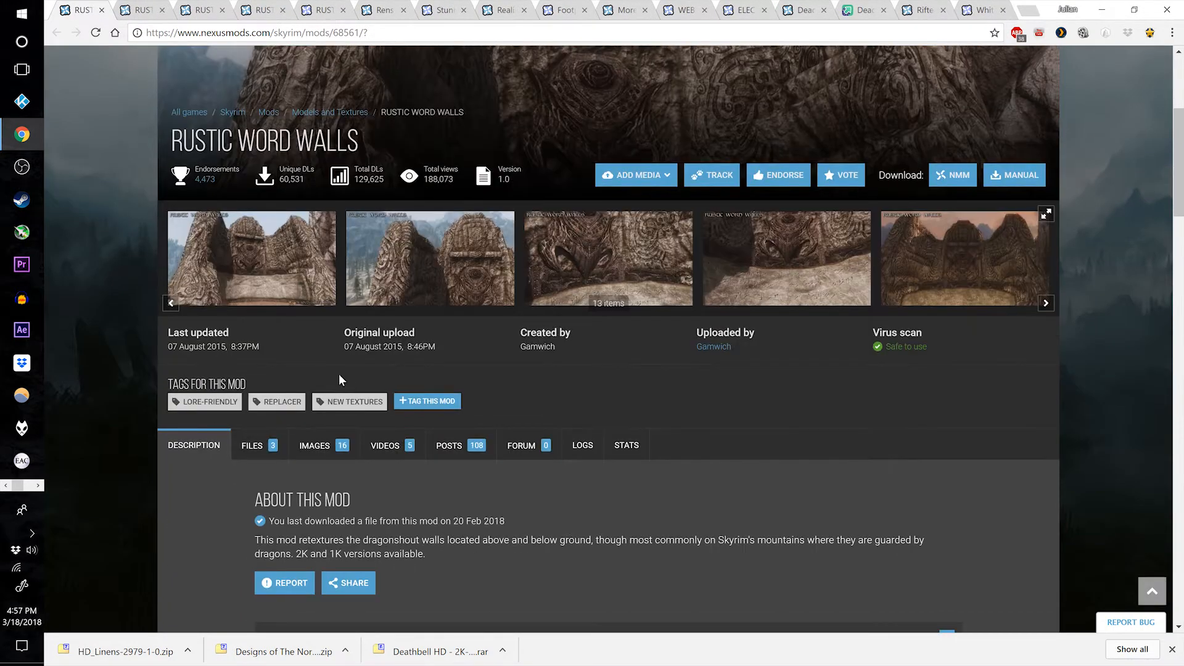
pyautogui.click(259, 446)
pyautogui.scroll(-5, 597, 354)
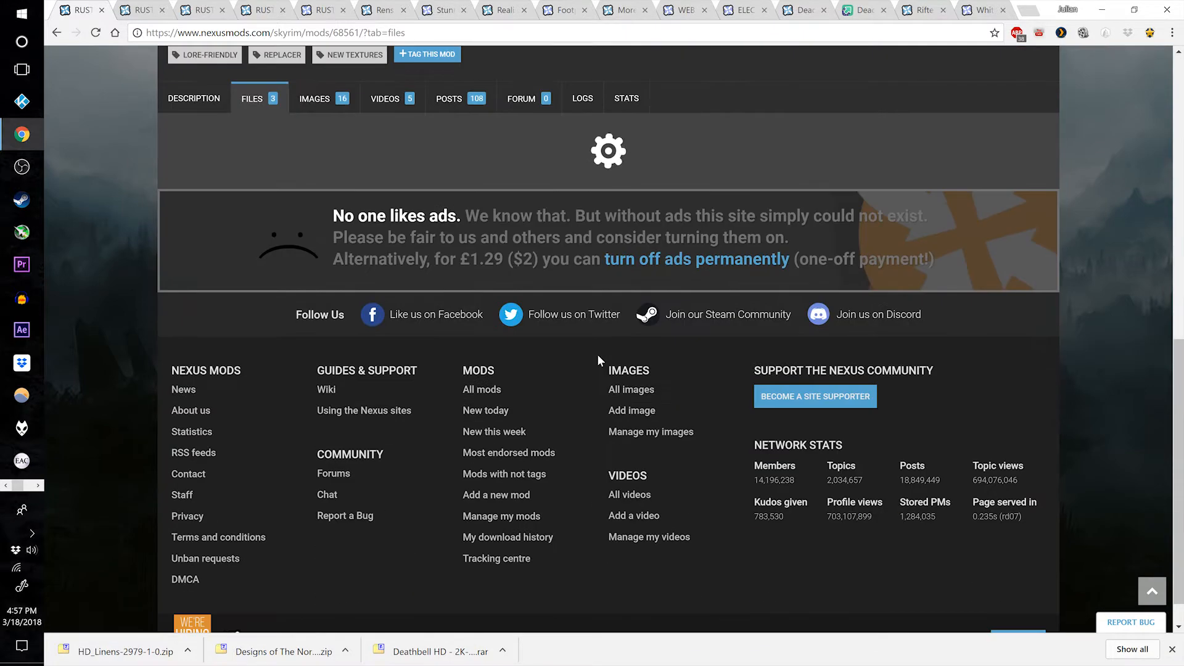
pyautogui.scroll(-1, 597, 361)
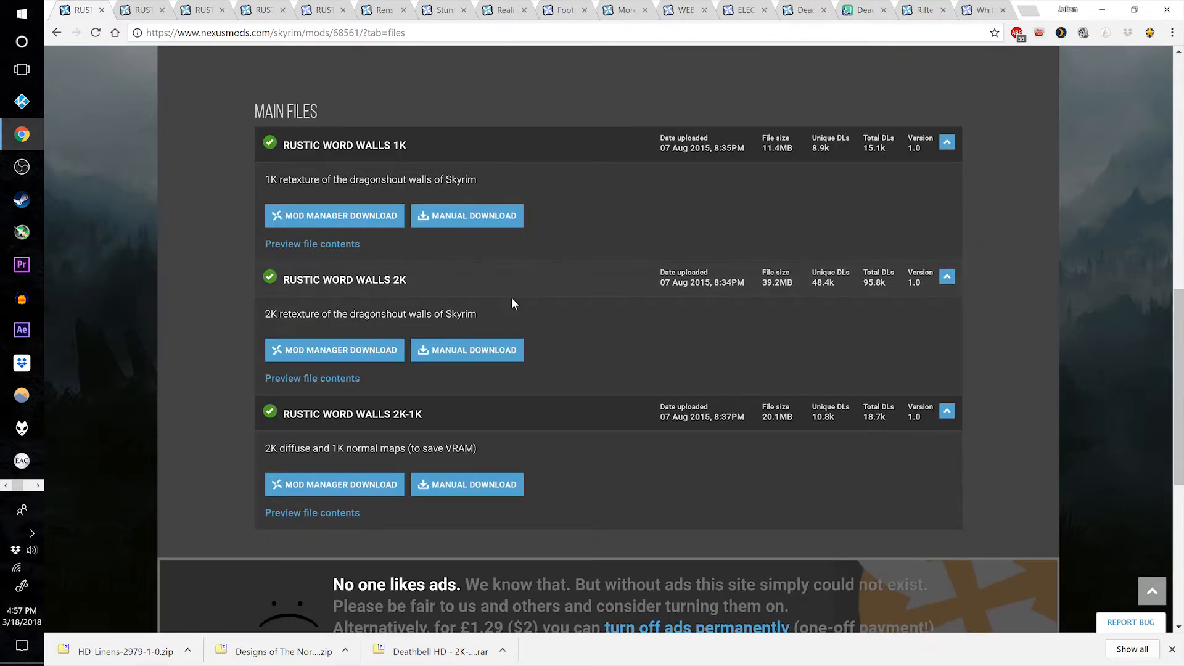
pyautogui.click(504, 356)
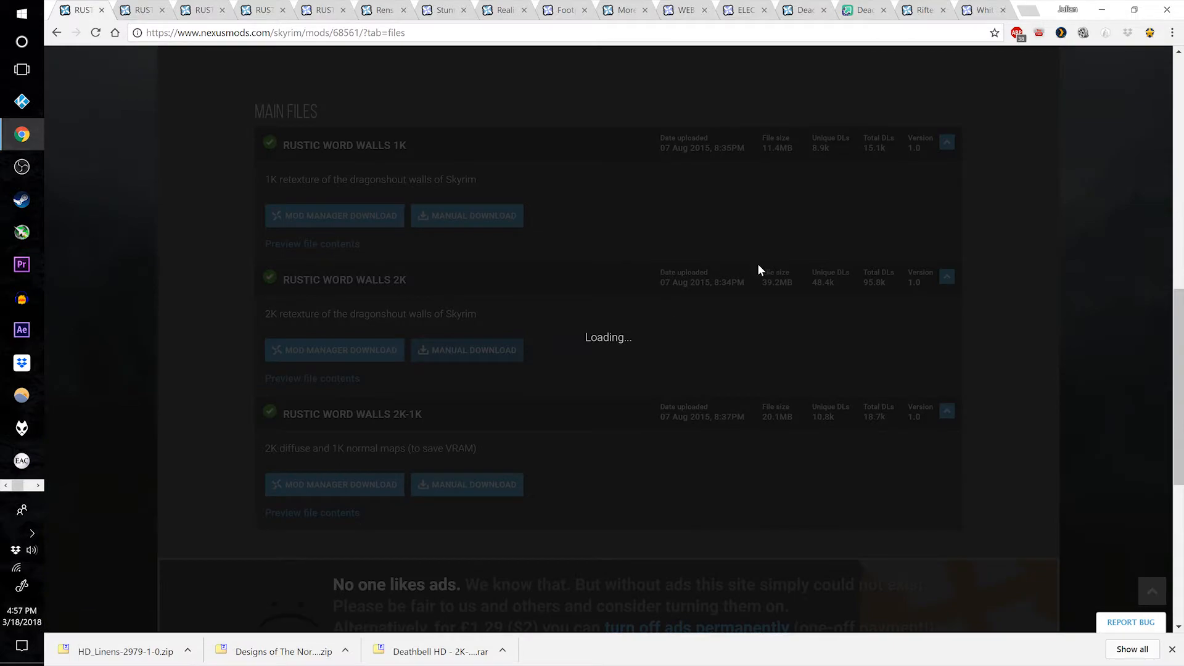
pyautogui.hotkey('ctrl', 'w')
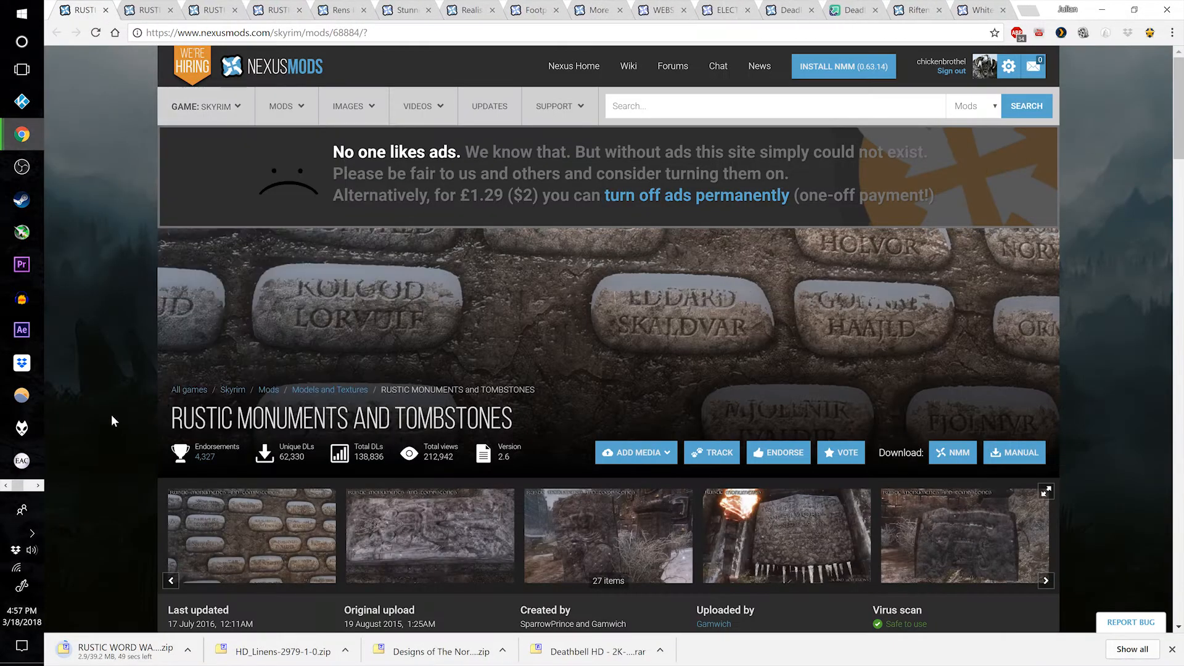
# - Download the RUSTIC MONUMENTS and TOMBSTONES V2.6 main file manually and close the mod's page
pyautogui.scroll(-2, 321, 362)
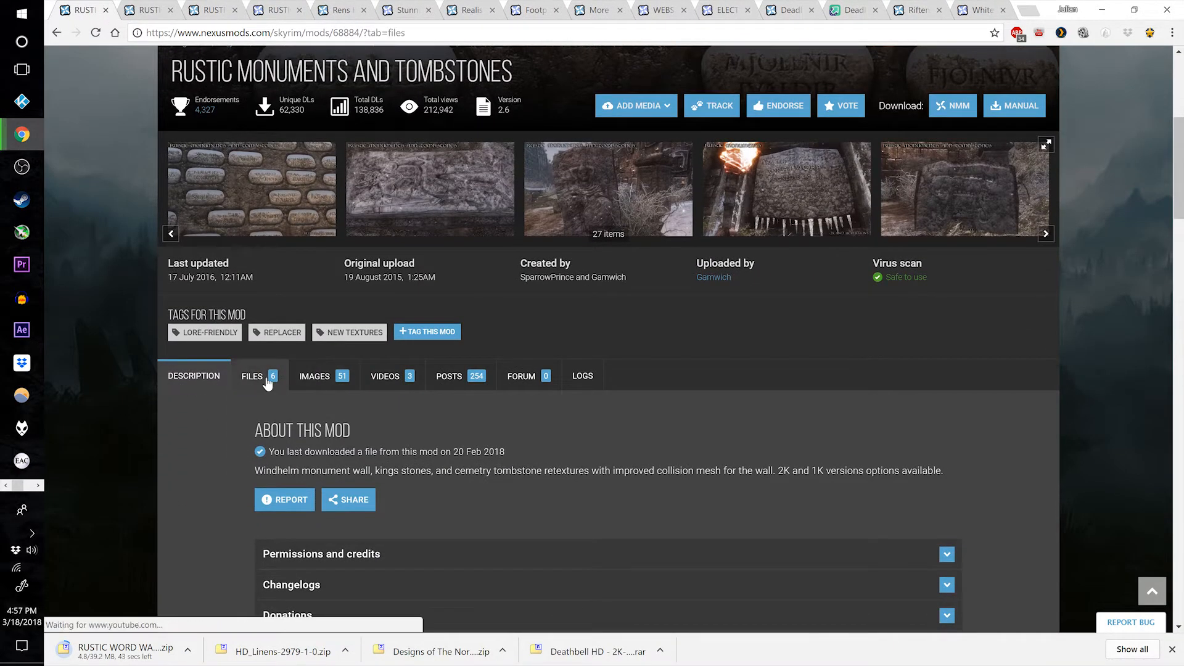
pyautogui.click(259, 378)
pyautogui.scroll(-1, 542, 309)
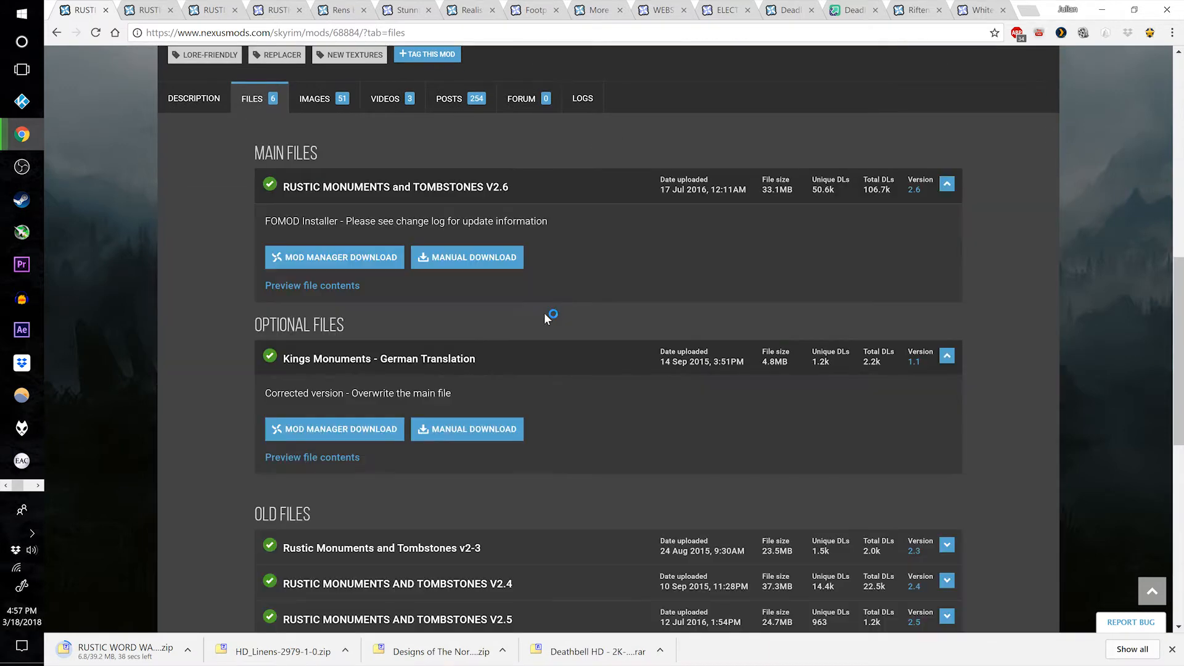
pyautogui.click(482, 262)
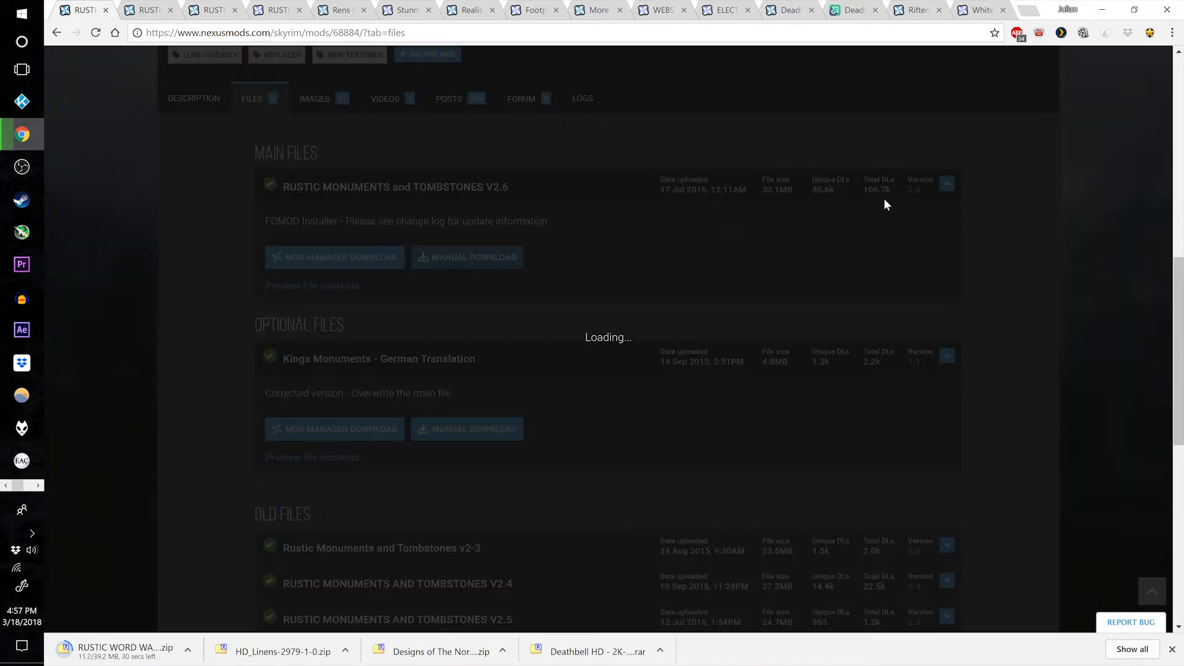
pyautogui.hotkey('ctrl', 'w')
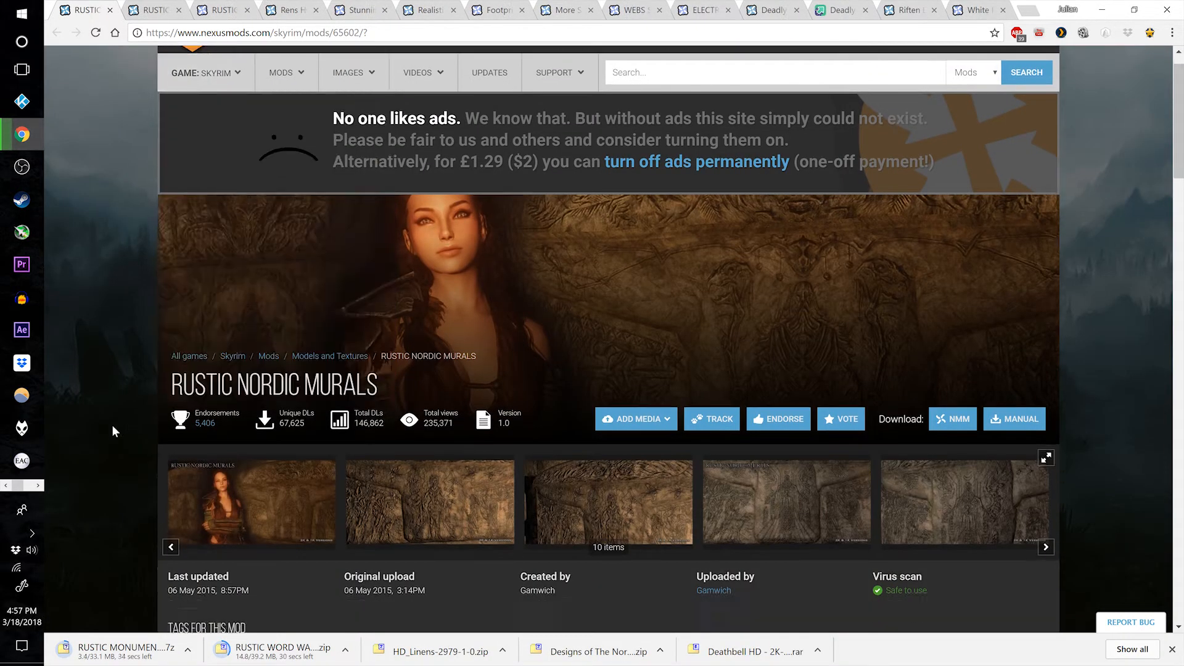
# - Open the file list of RUSTIC NORDIC MURALS, download the 2K version manually and close the page
pyautogui.scroll(-3, 113, 424)
pyautogui.click(277, 506)
pyautogui.scroll(-5, 534, 374)
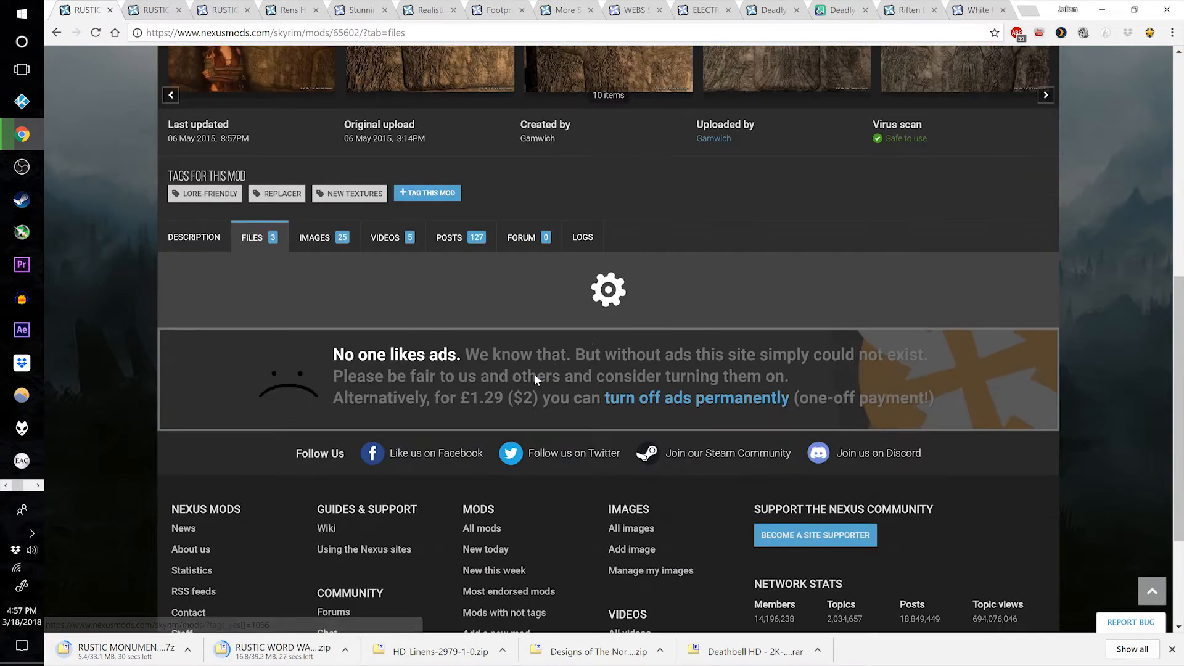
pyautogui.scroll(-2, 600, 292)
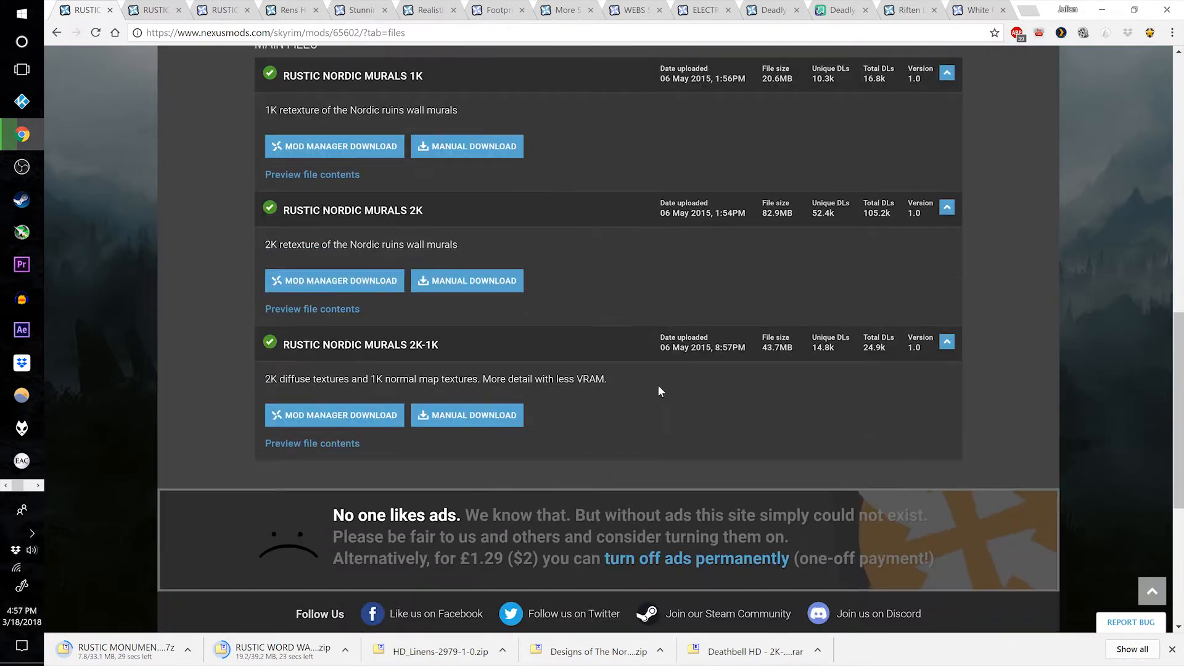
pyautogui.click(496, 296)
pyautogui.hotkey('ctrl', 'w')
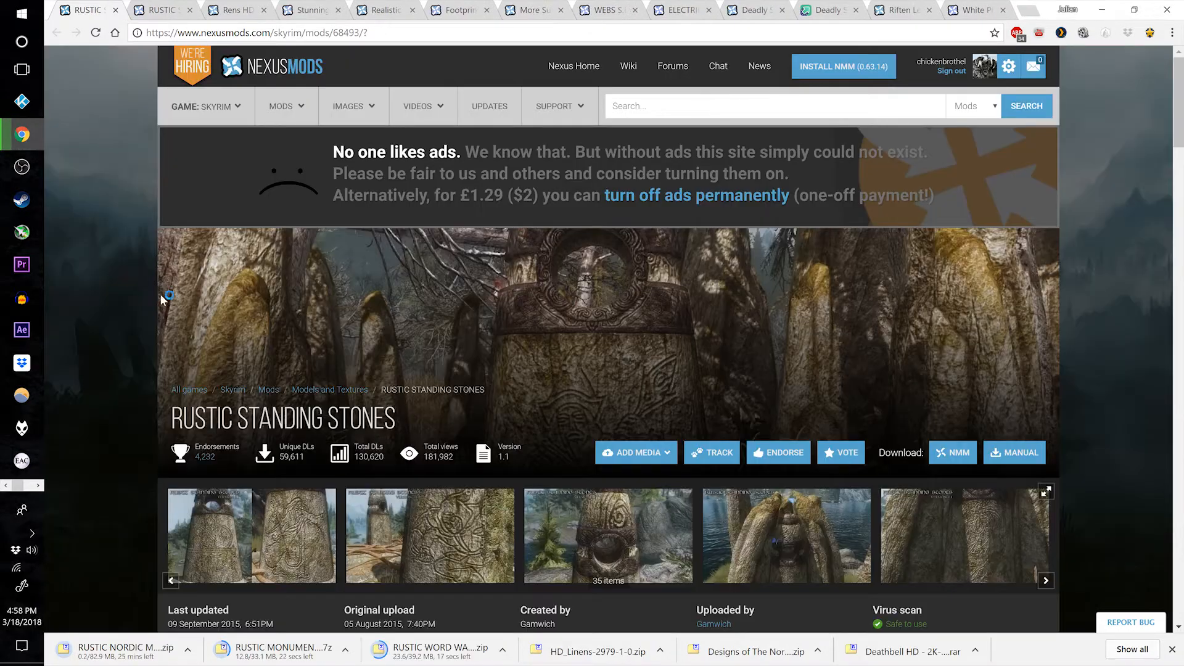
# - Compare the RUSTIC STANDING STONES main files, download the 2K version manually and close the page
pyautogui.scroll(-1, 128, 418)
pyautogui.click(259, 444)
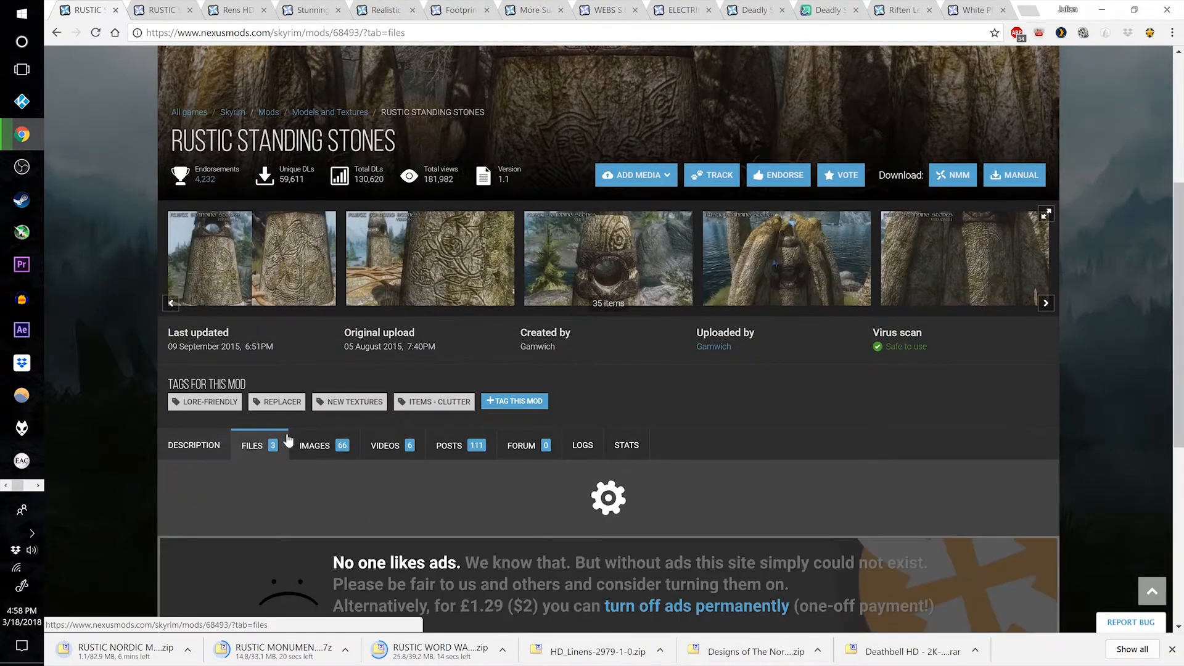
pyautogui.scroll(-3, 560, 353)
pyautogui.scroll(-2, 560, 347)
pyautogui.scroll(1, 550, 320)
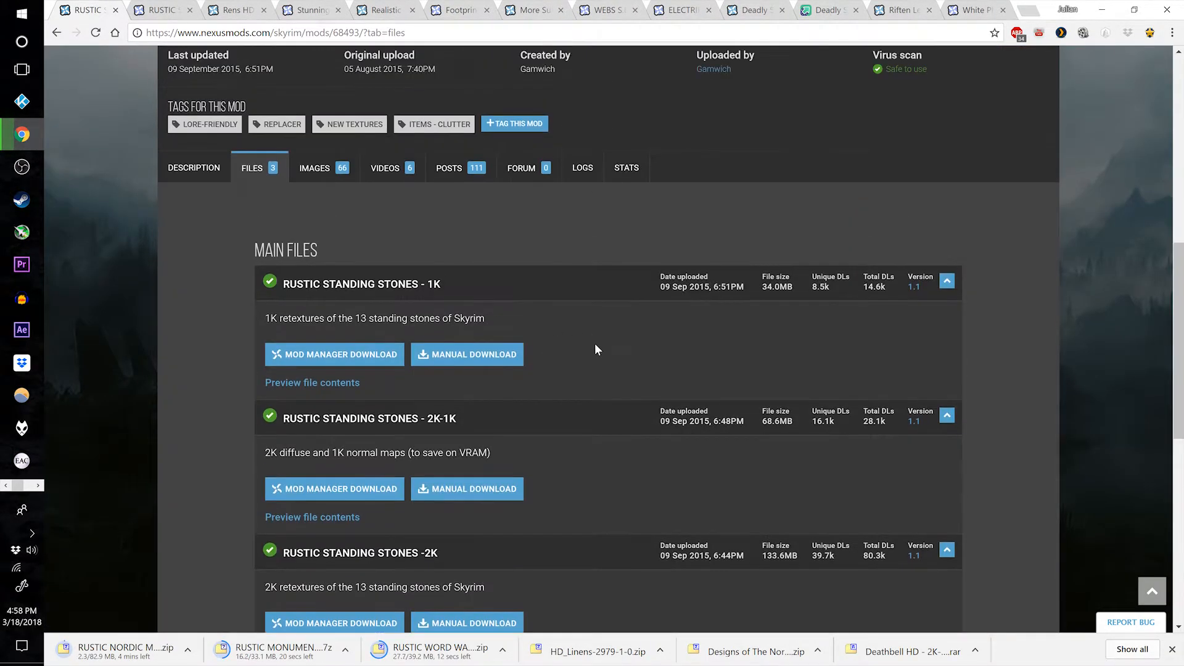
pyautogui.scroll(-2, 594, 343)
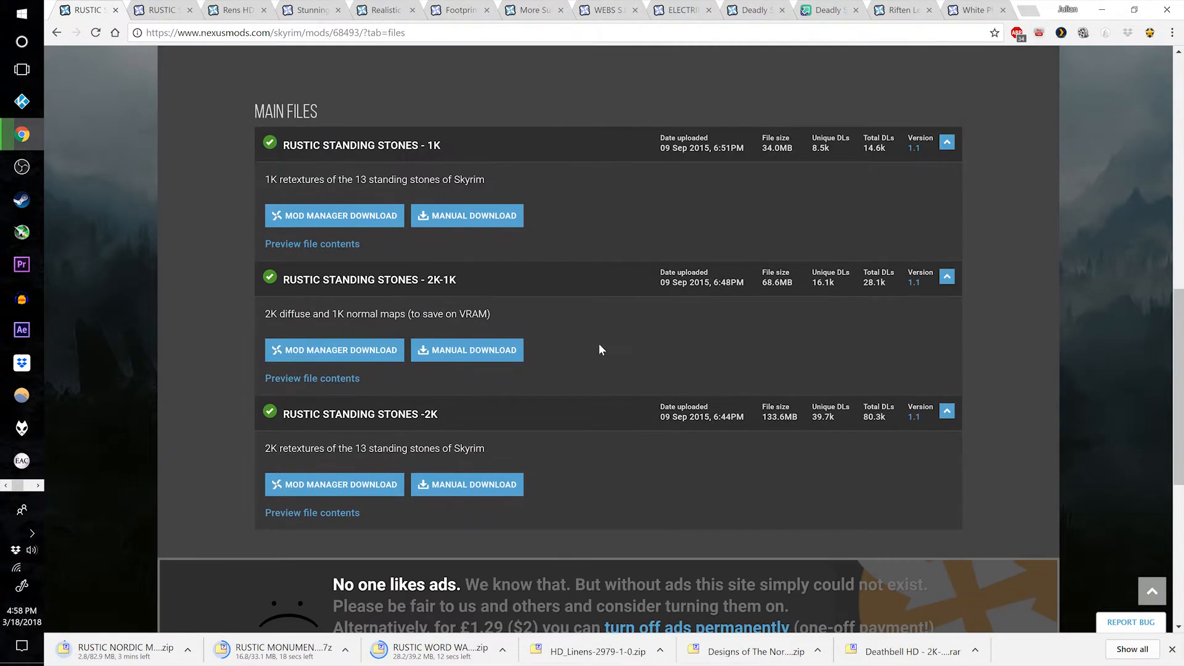
pyautogui.click(489, 496)
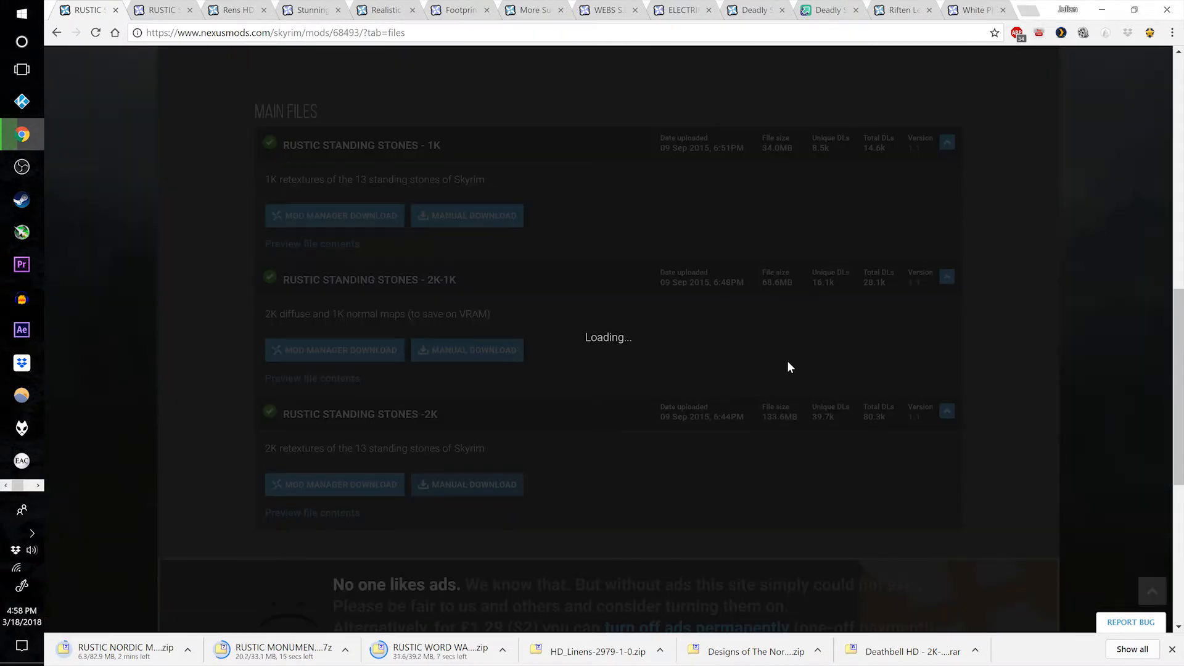
pyautogui.hotkey('ctrl', 'w')
# - Download the 2K Unsorted version of RUSTIC SOULGEMS - Special Edition through the mod manager and close the page
pyautogui.scroll(-7, 436, 264)
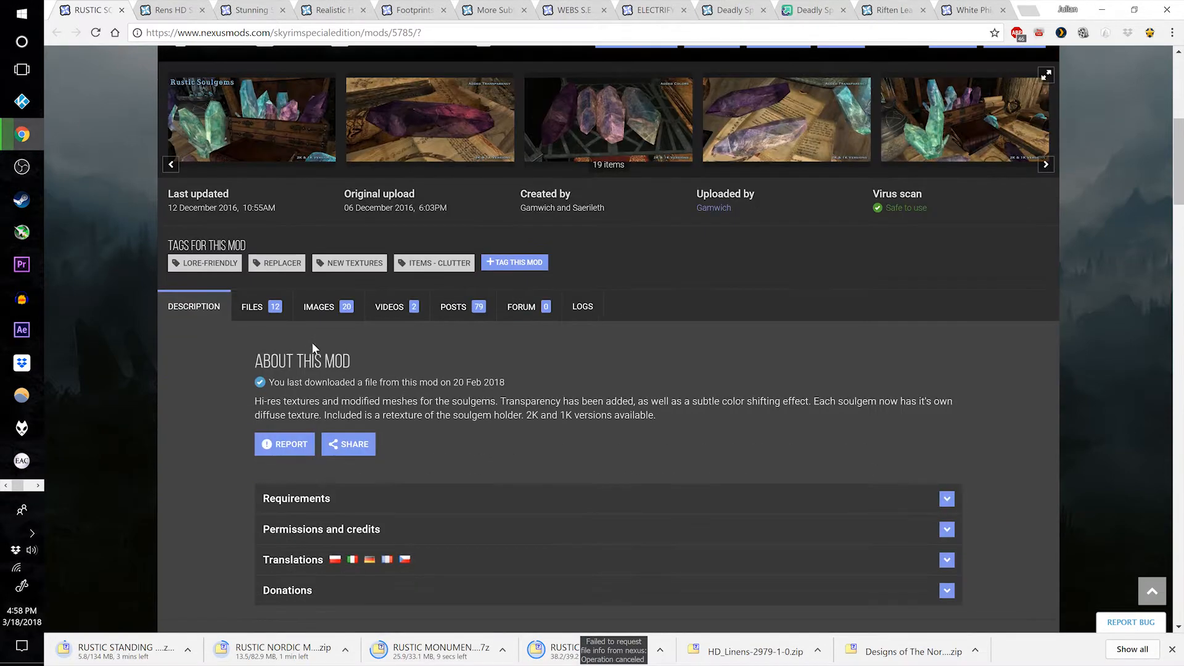
pyautogui.click(253, 306)
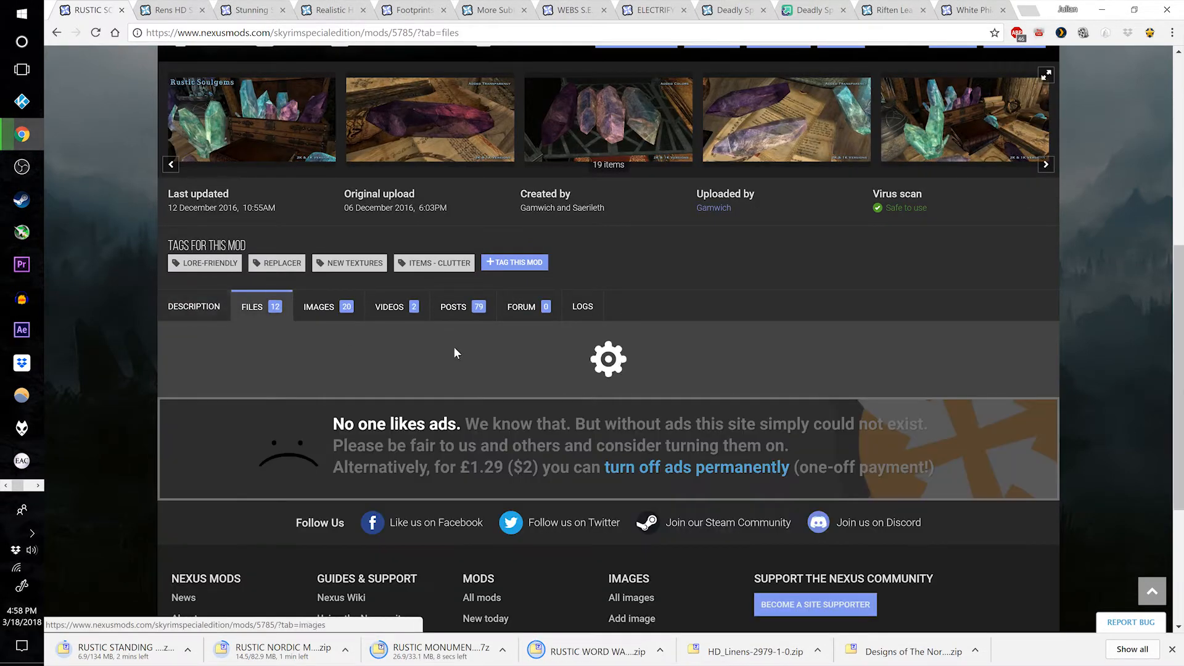
pyautogui.scroll(-8, 540, 398)
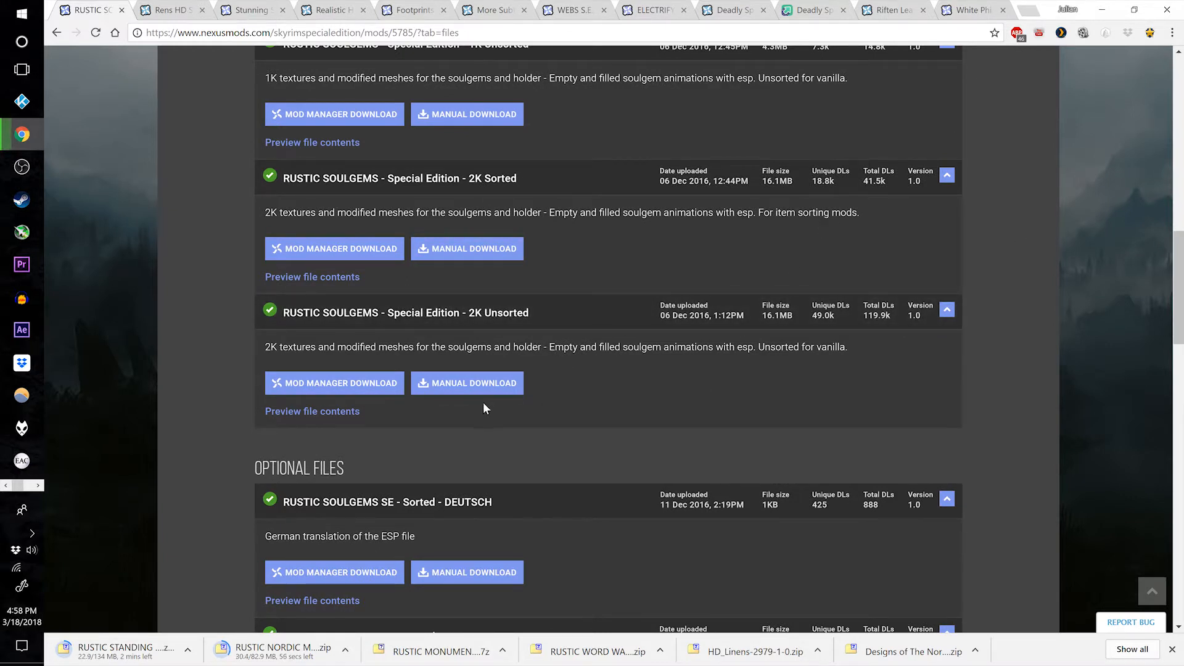
pyautogui.click(387, 382)
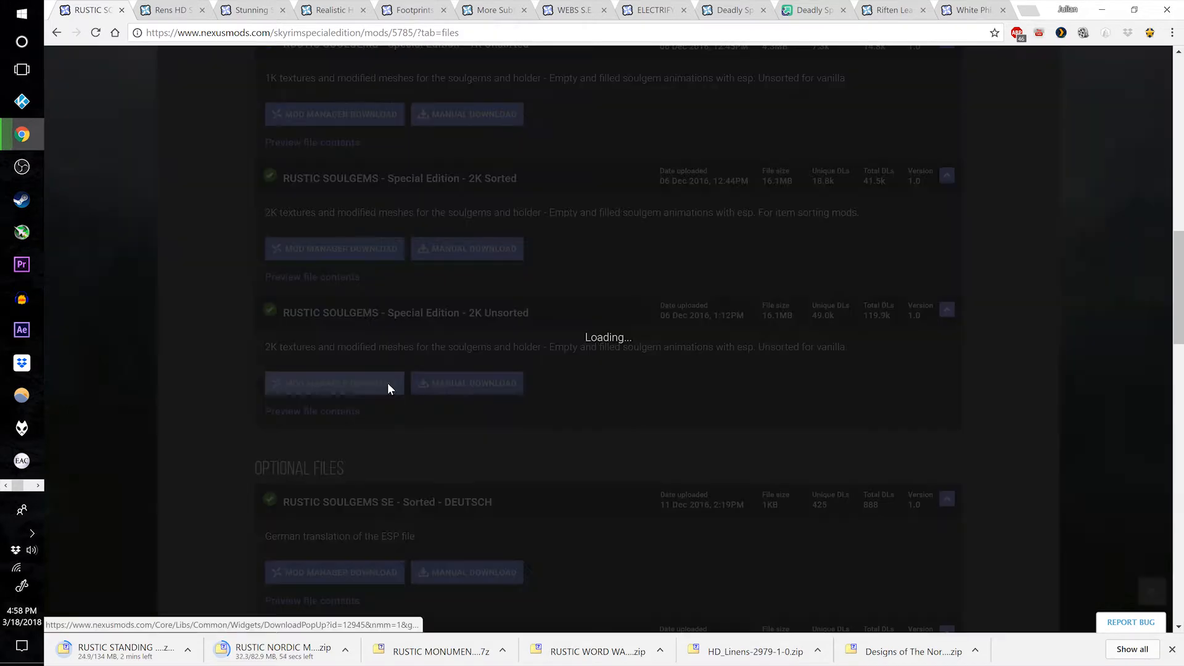
pyautogui.hotkey('ctrl', 'w')
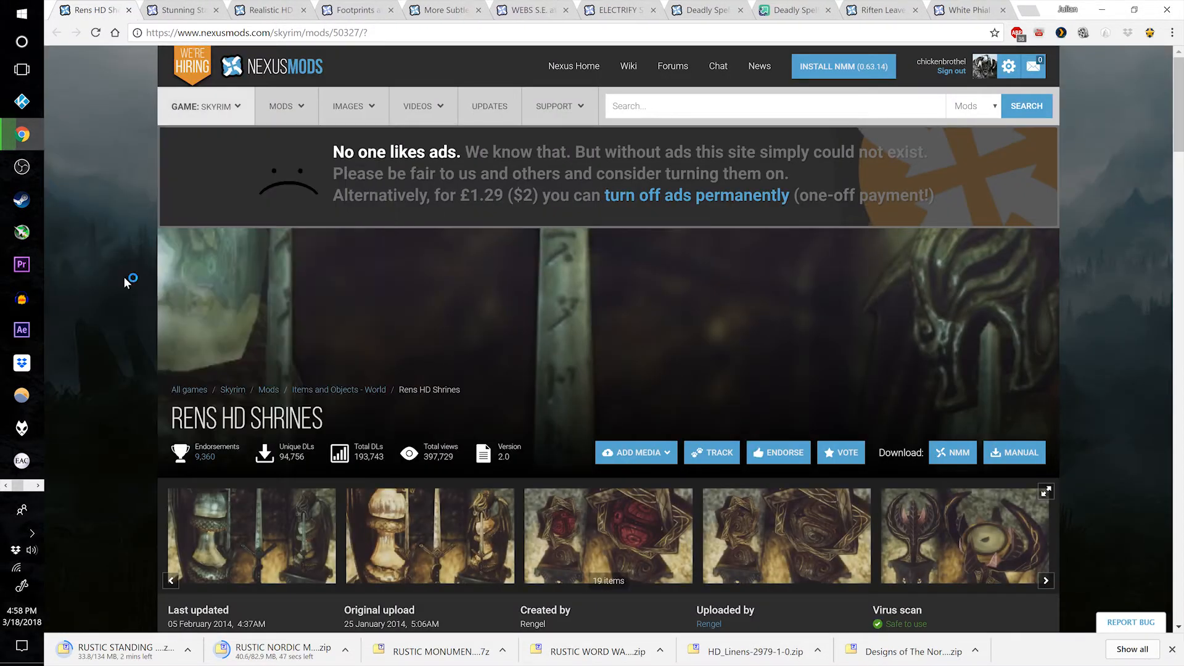
# - Open the file list of Rens HD Shrines, download the Ultimate main file manually and dismiss the download pop-up
pyautogui.scroll(-4, 97, 306)
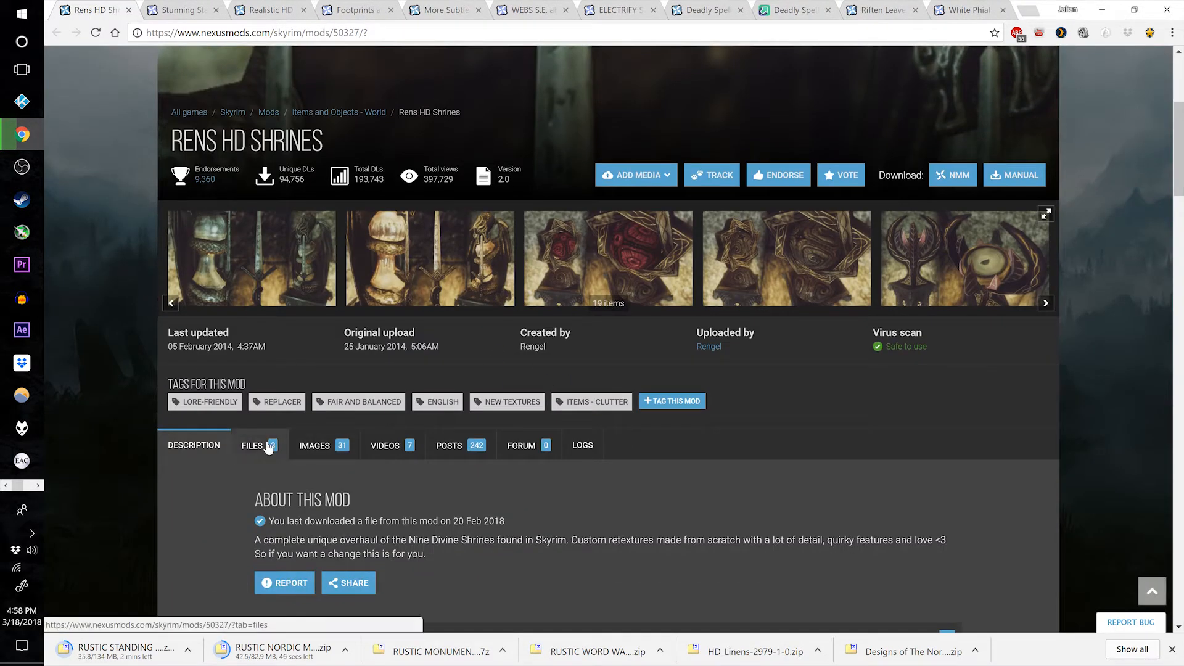
pyautogui.click(253, 445)
pyautogui.scroll(-7, 562, 417)
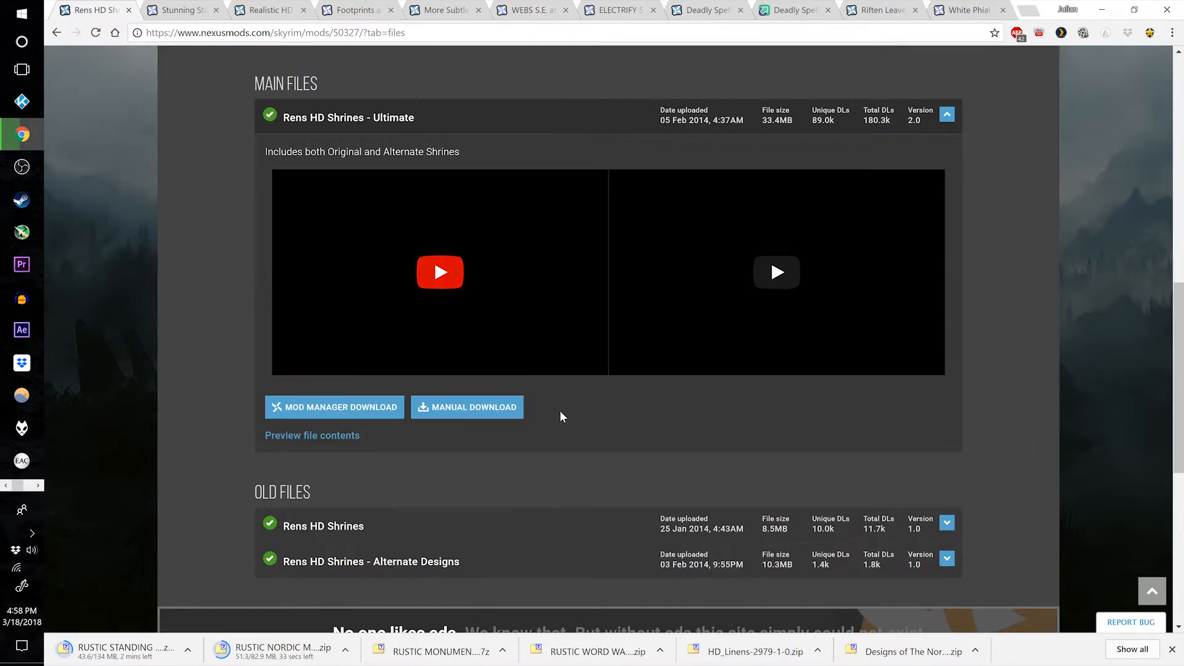
pyautogui.click(482, 412)
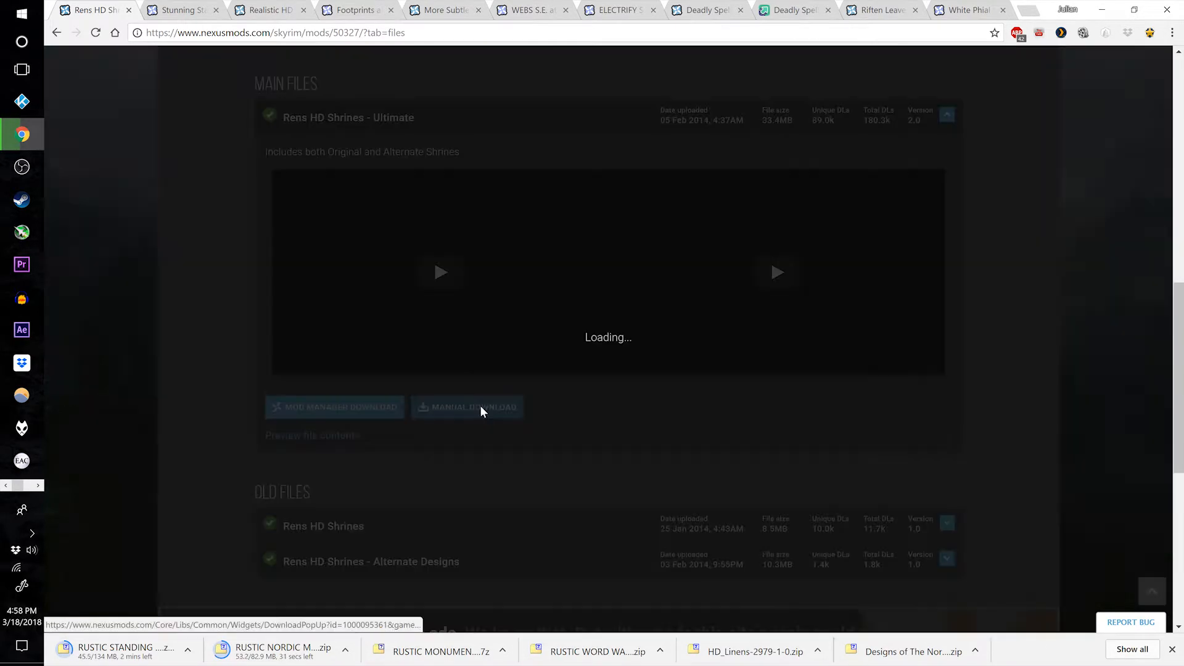
pyautogui.click(940, 206)
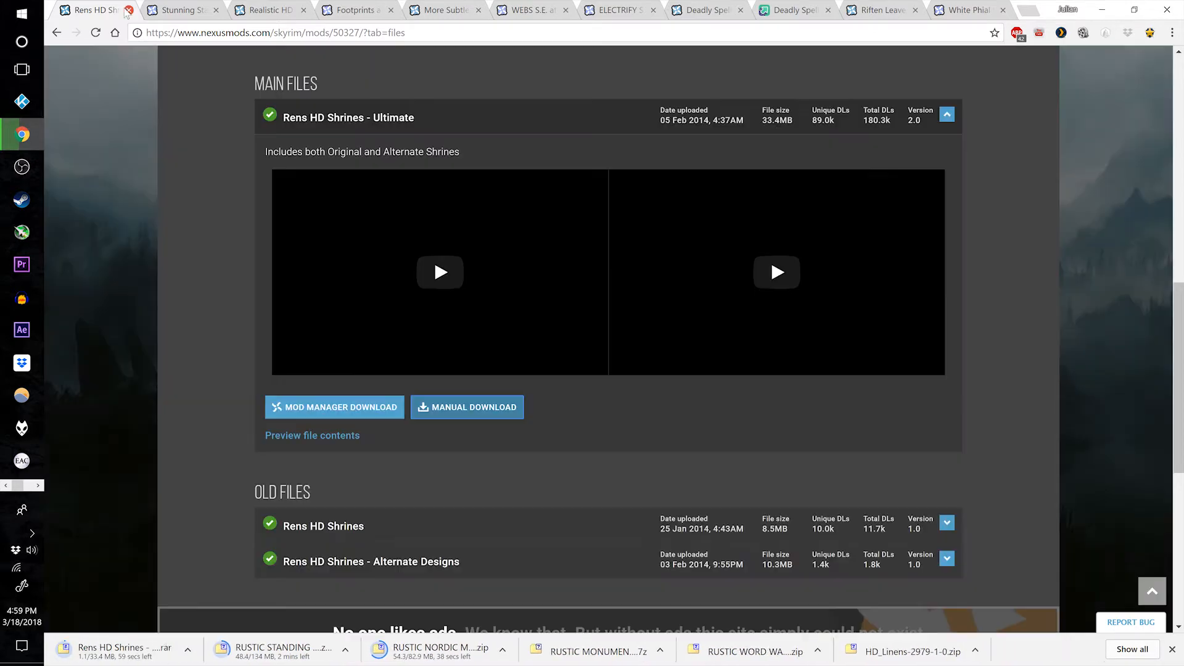
# - Close the Rens HD Shrines page, download SSoS - Installer Fix from Stunning Statues of Skyrim through the mod manager and close that page
pyautogui.click(129, 9)
pyautogui.scroll(-7, 111, 445)
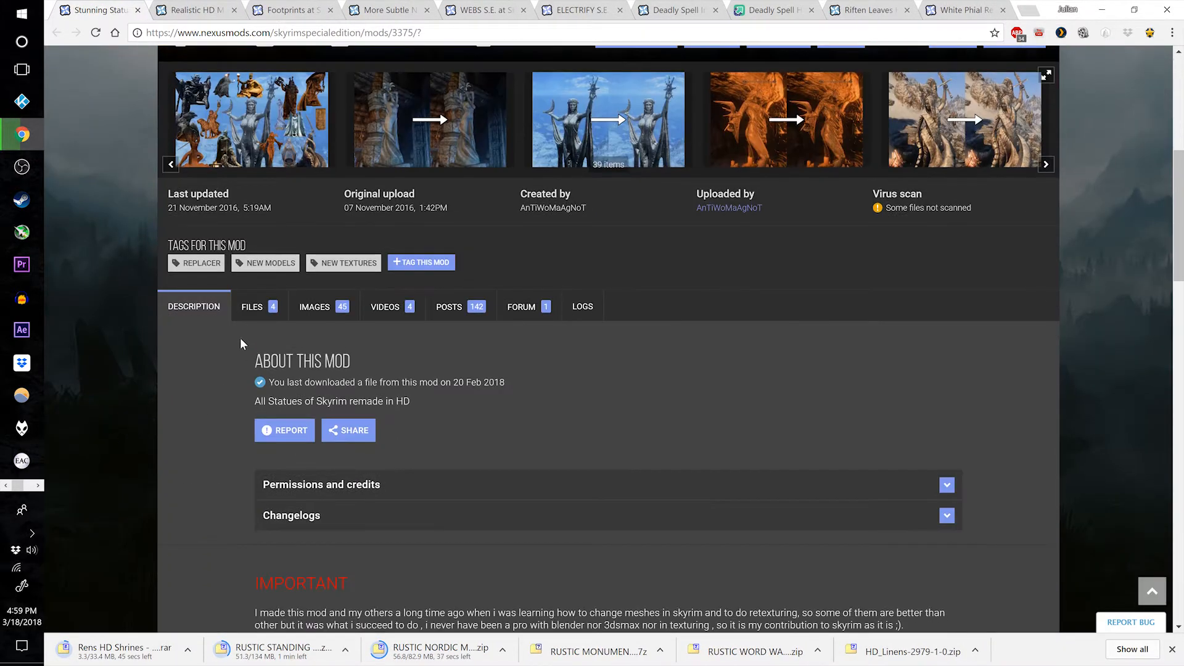
pyautogui.click(253, 307)
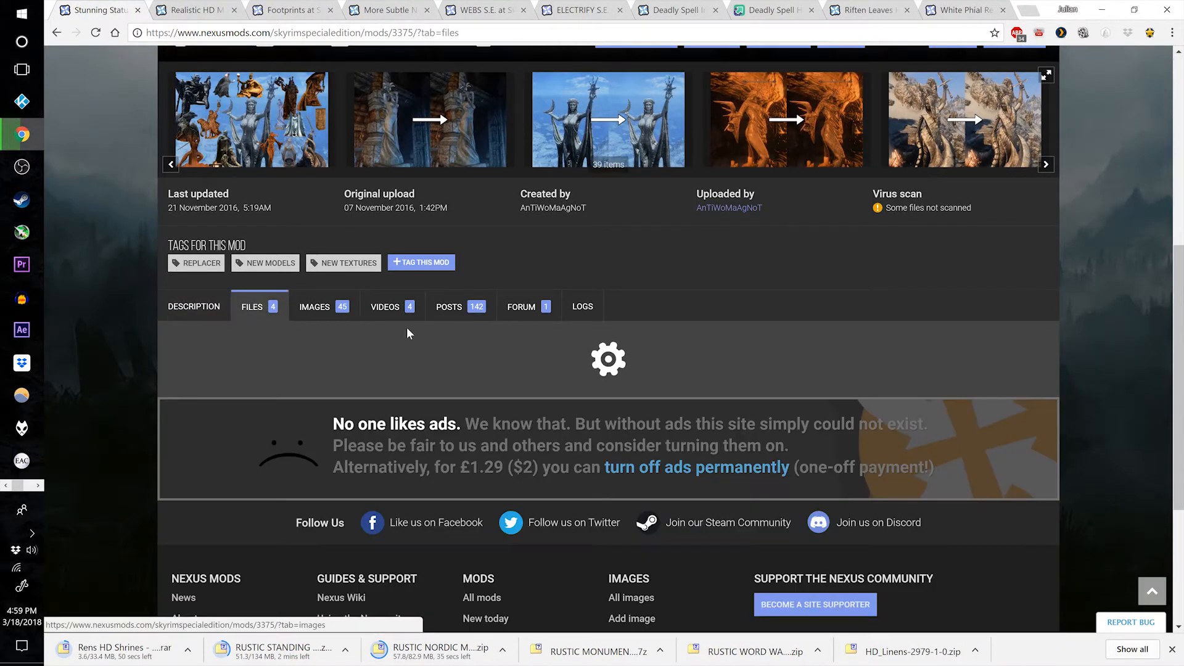
pyautogui.scroll(-3, 549, 166)
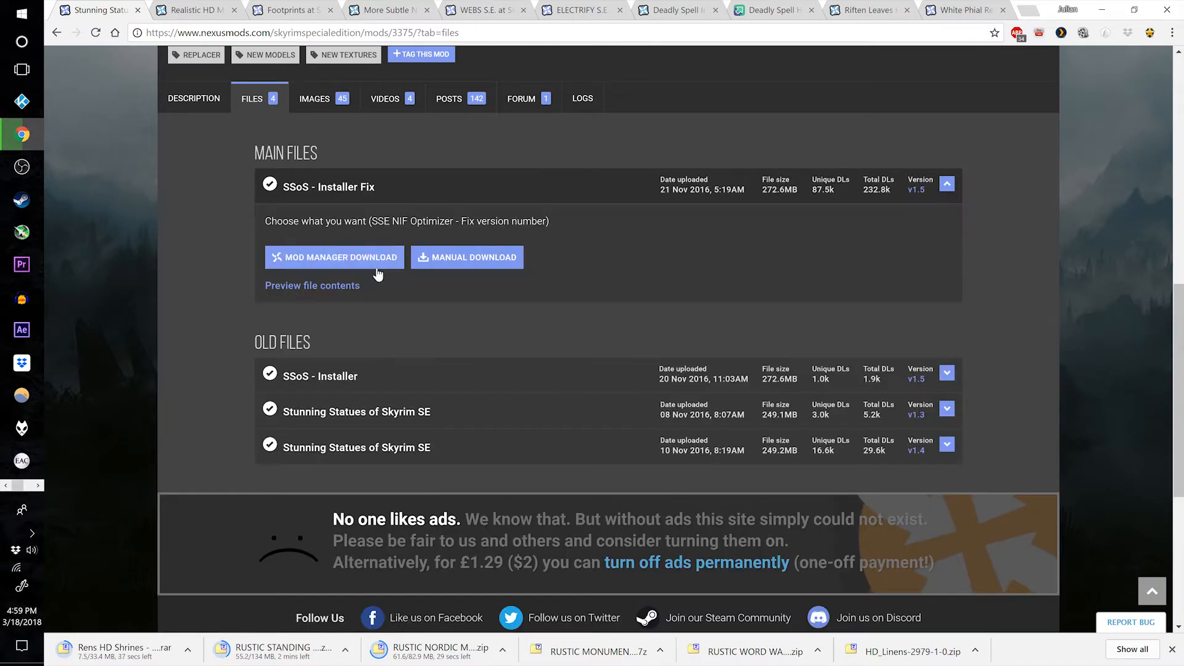
pyautogui.click(368, 259)
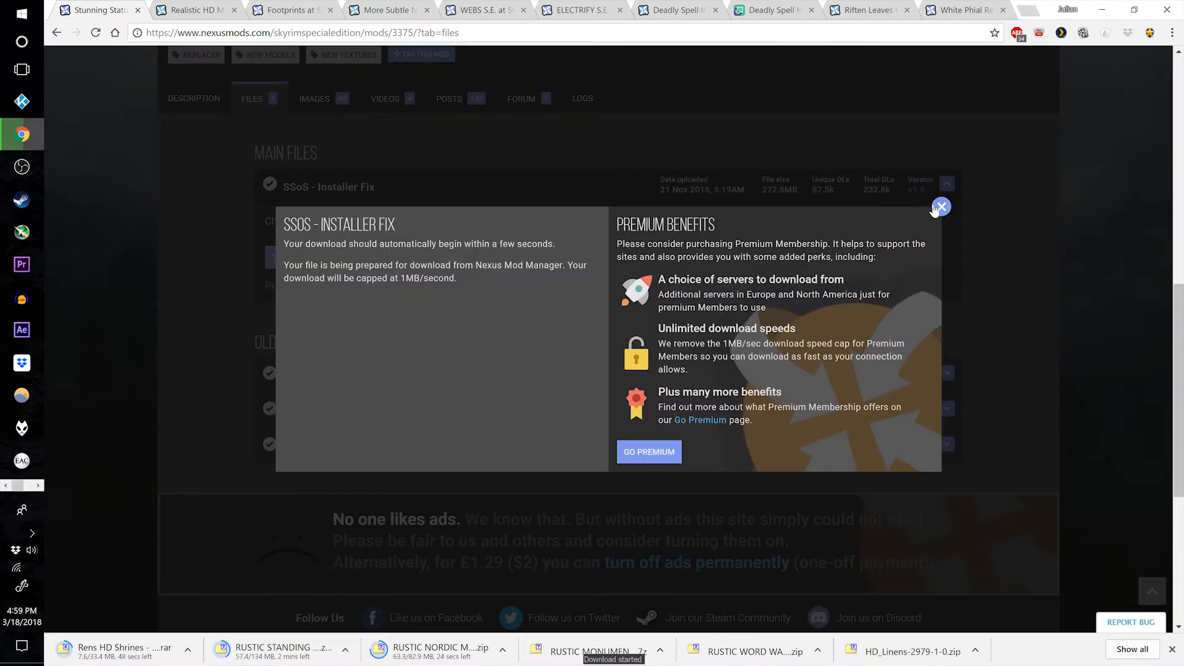
pyautogui.click(941, 207)
pyautogui.hotkey('ctrl', 'w')
# - Open the file list of Realistic HD Mushrooms, download the full-size main file manually and close the page
pyautogui.scroll(-2, 130, 325)
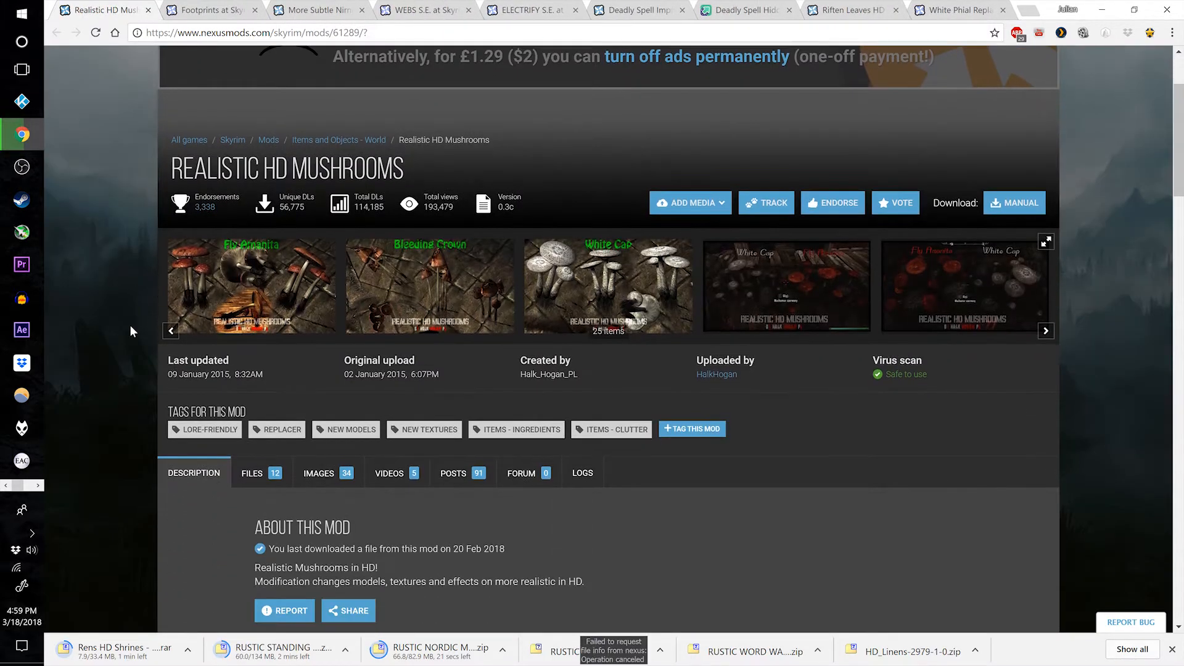
pyautogui.scroll(-1, 130, 324)
pyautogui.click(260, 406)
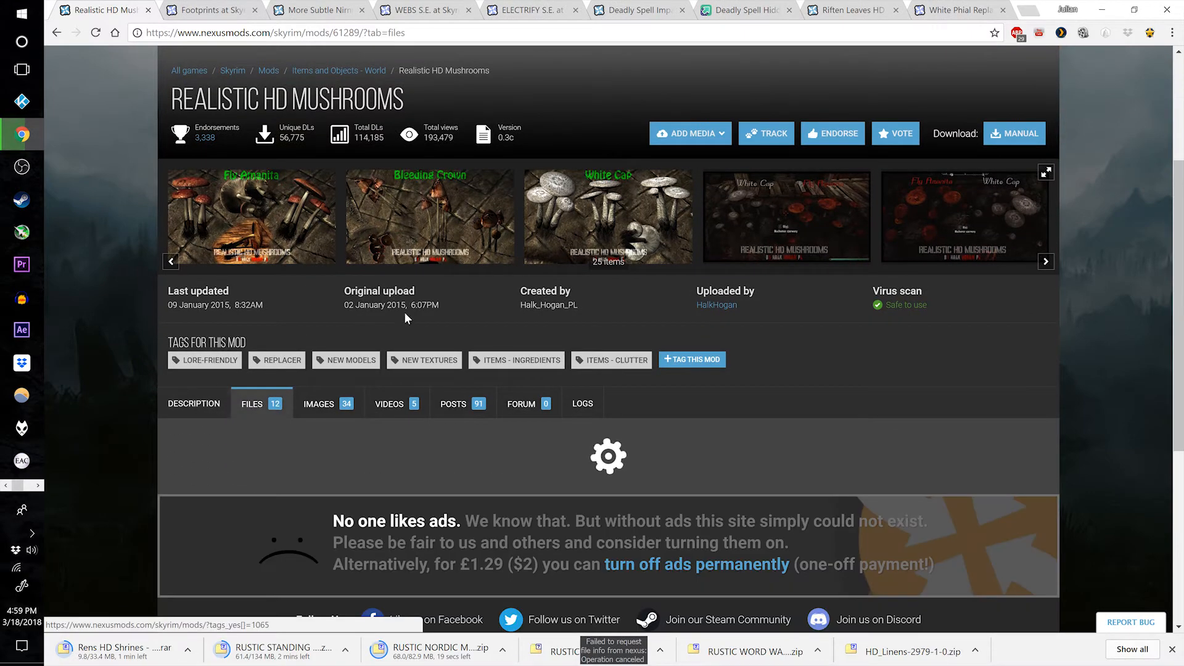
pyautogui.scroll(-1, 571, 211)
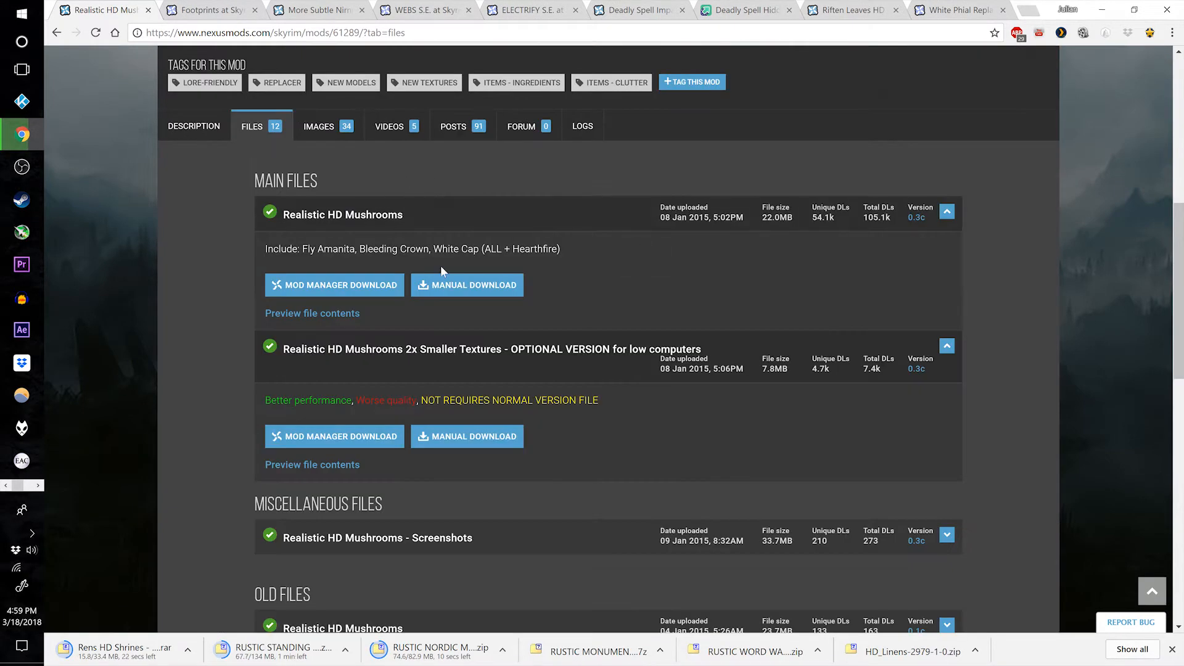
pyautogui.click(478, 295)
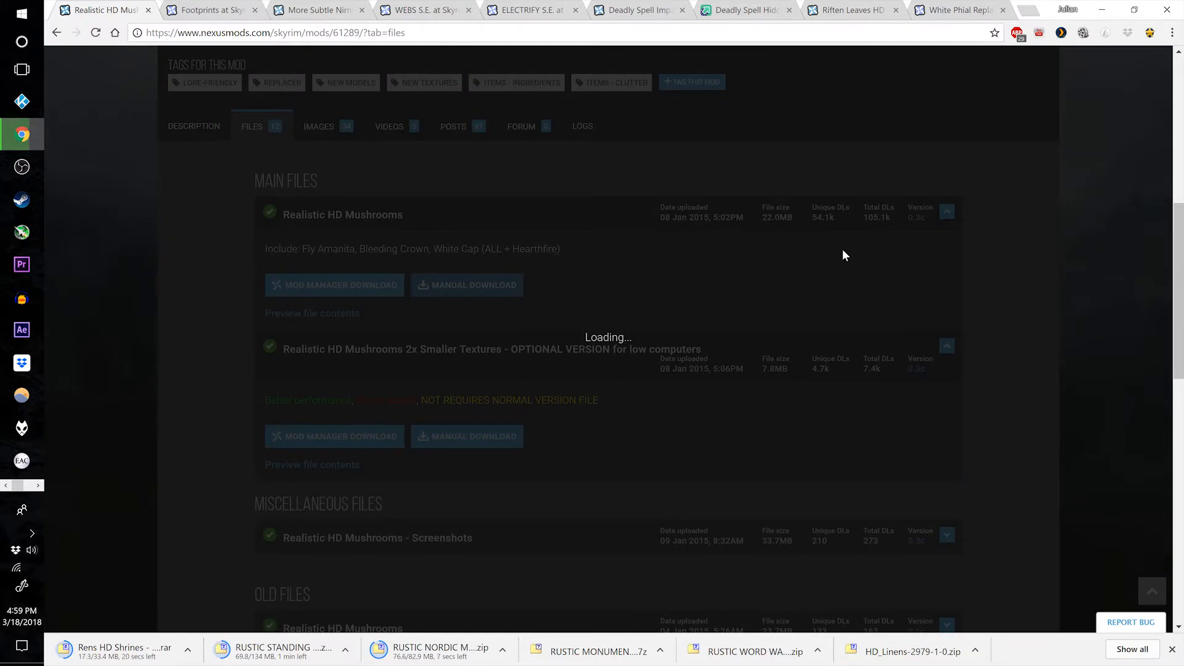
pyautogui.hotkey('ctrl', 'w')
# - Open the file list of Footprints, download Footprints 1.5.3 through the mod manager and close the page
pyautogui.scroll(-3, 146, 372)
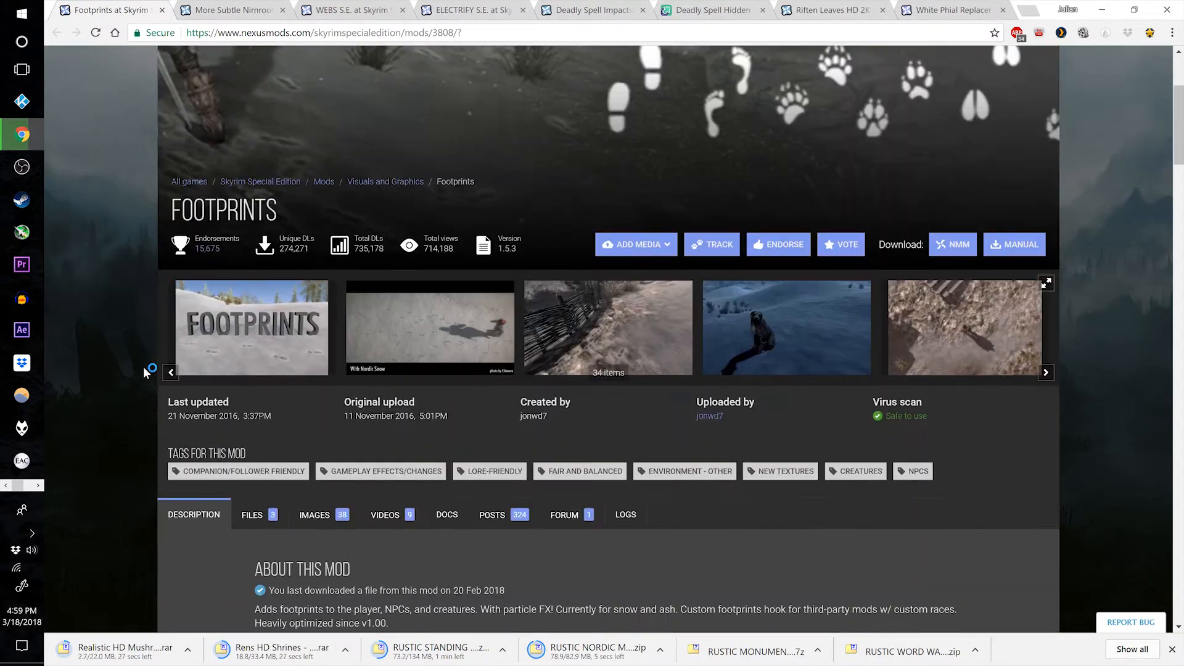
pyautogui.click(259, 444)
pyautogui.scroll(-3, 381, 333)
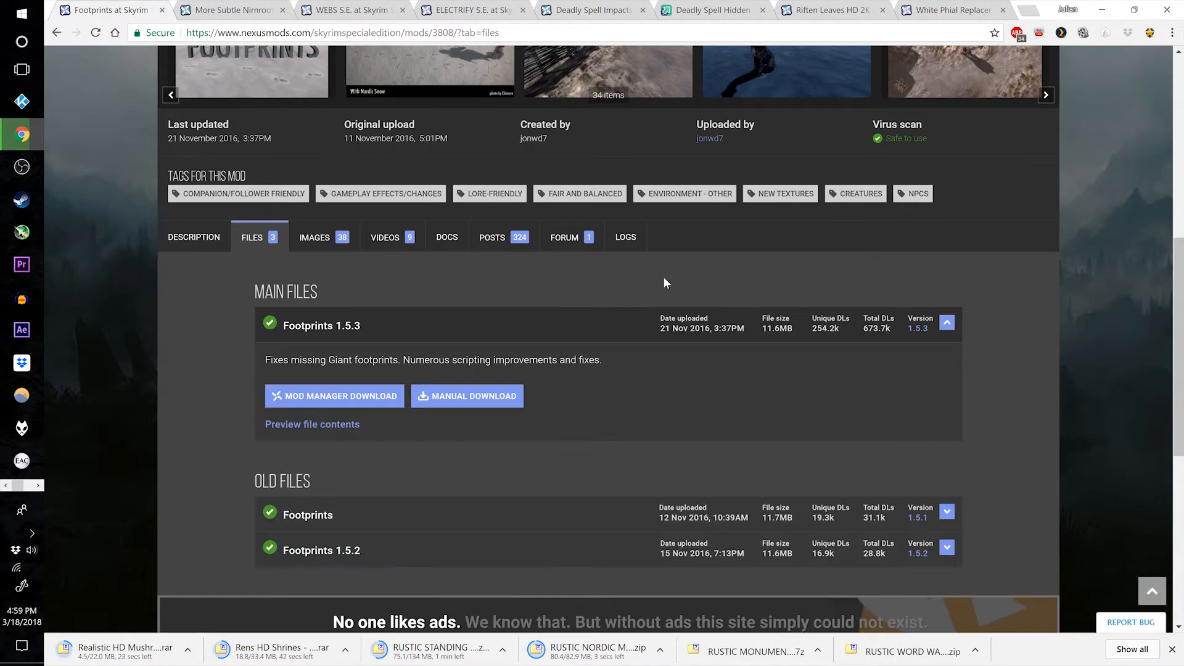
pyautogui.scroll(-1, 373, 346)
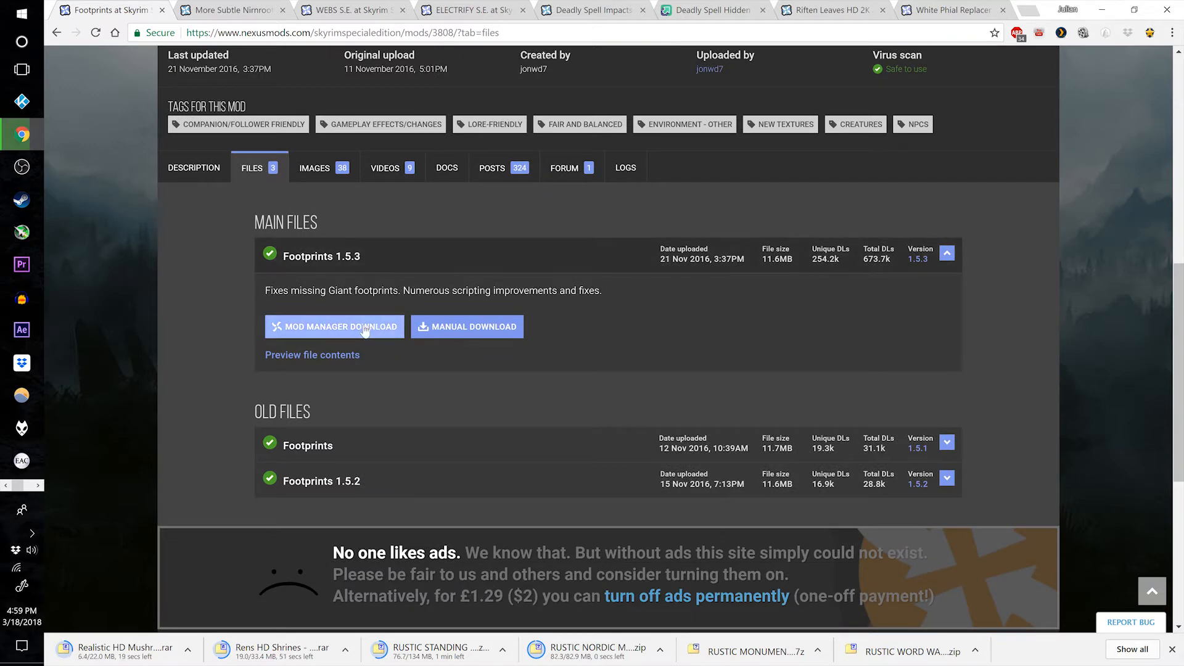
pyautogui.click(365, 330)
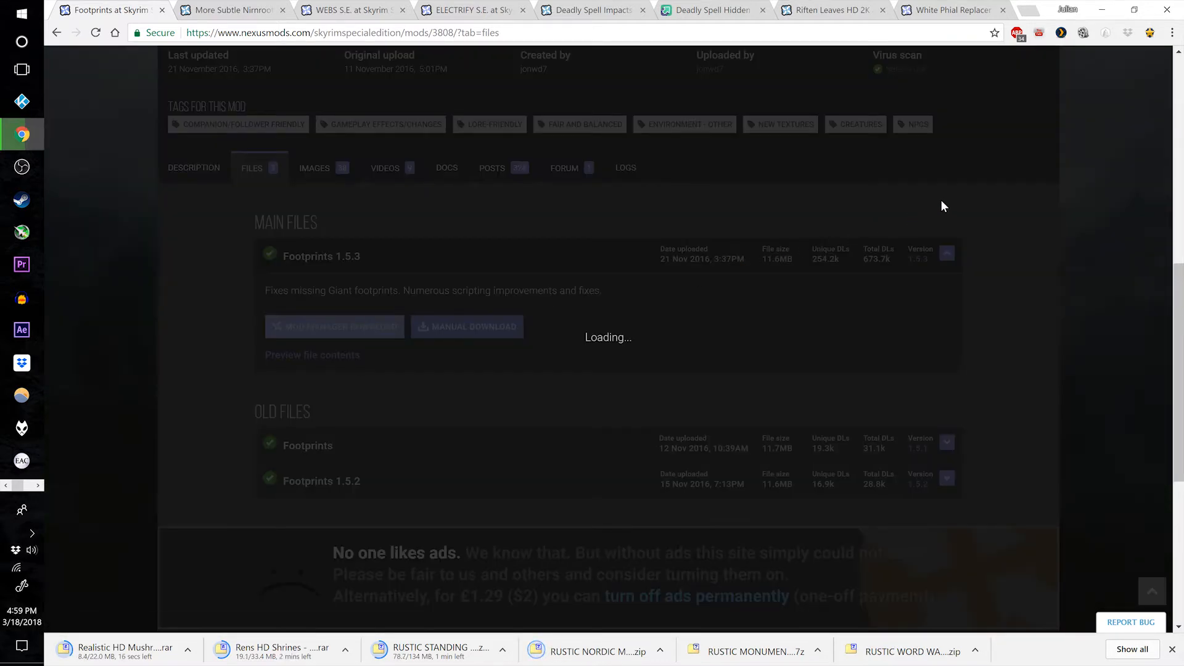
pyautogui.hotkey('ctrl', 'w')
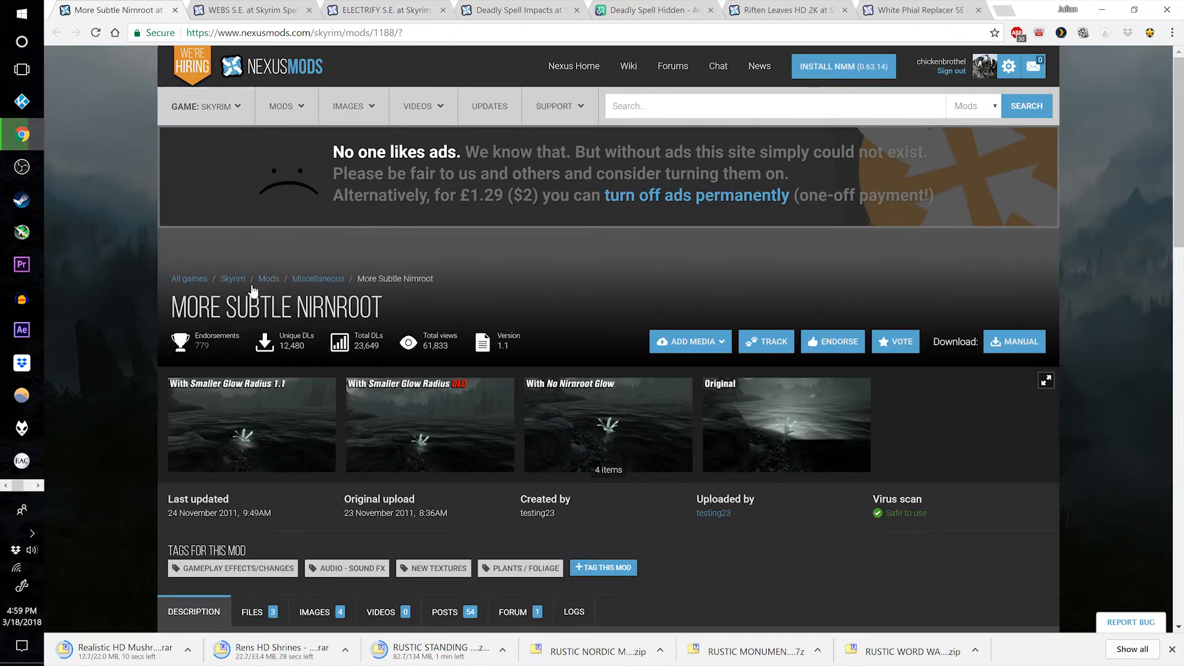
# - Open the file list of More Subtle Nirnroot, download No Nirnroot Glow manually and close the page
pyautogui.scroll(-3, 150, 309)
pyautogui.click(274, 404)
pyautogui.scroll(-3, 275, 409)
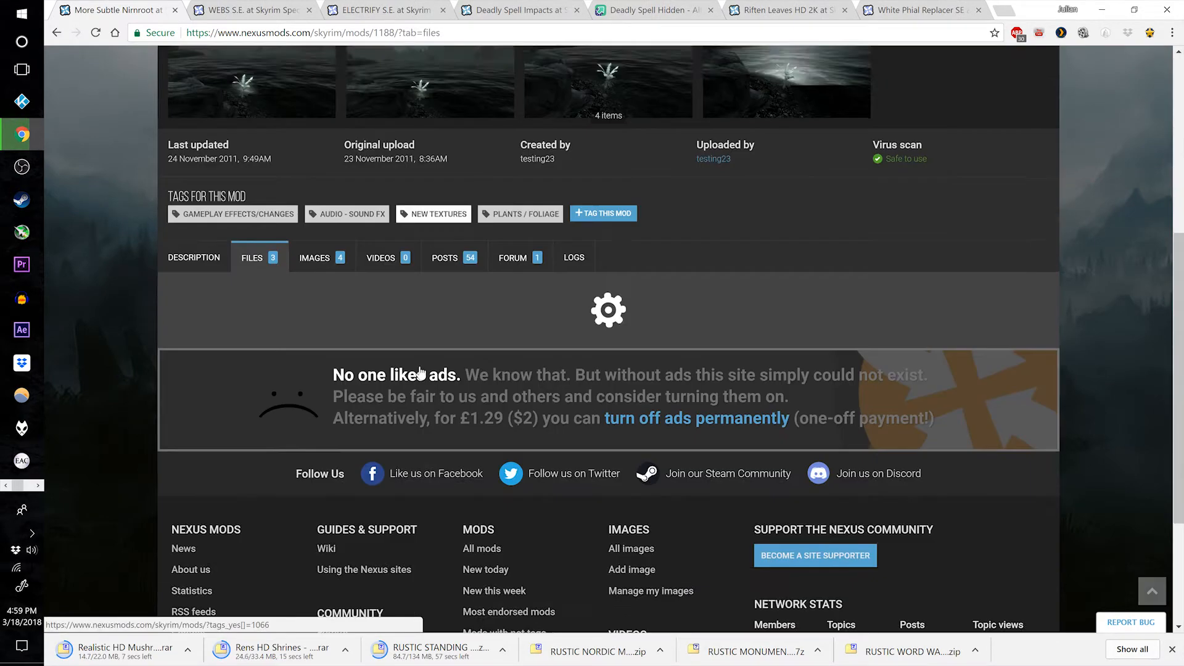
pyautogui.scroll(-1, 587, 357)
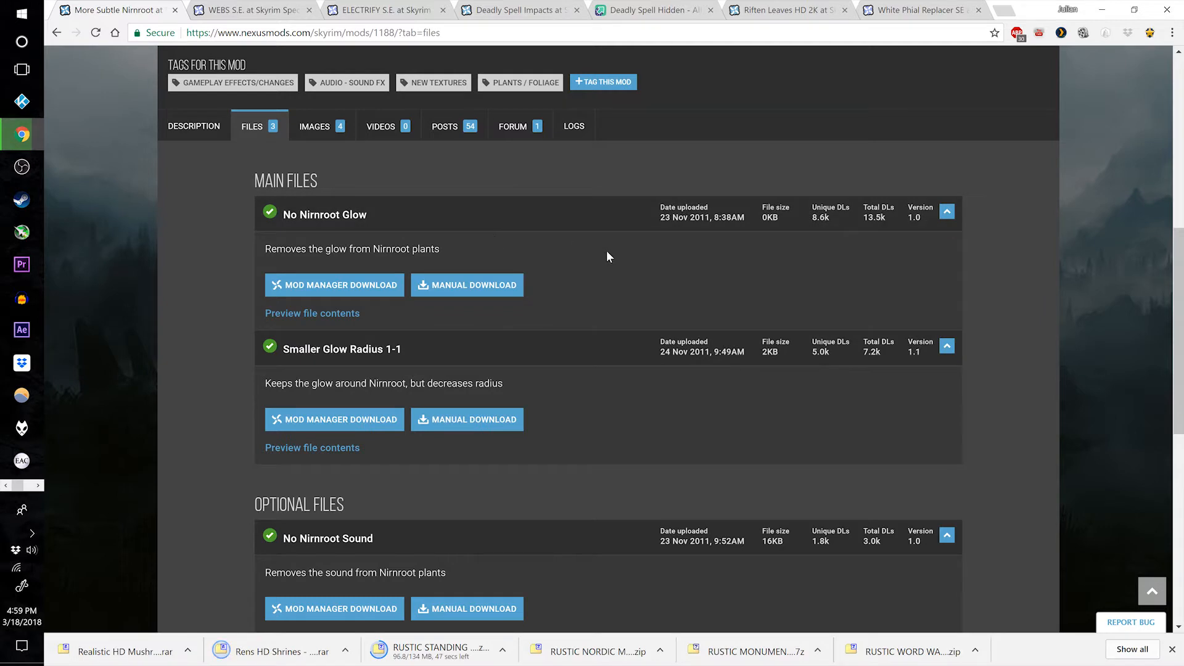
pyautogui.click(482, 291)
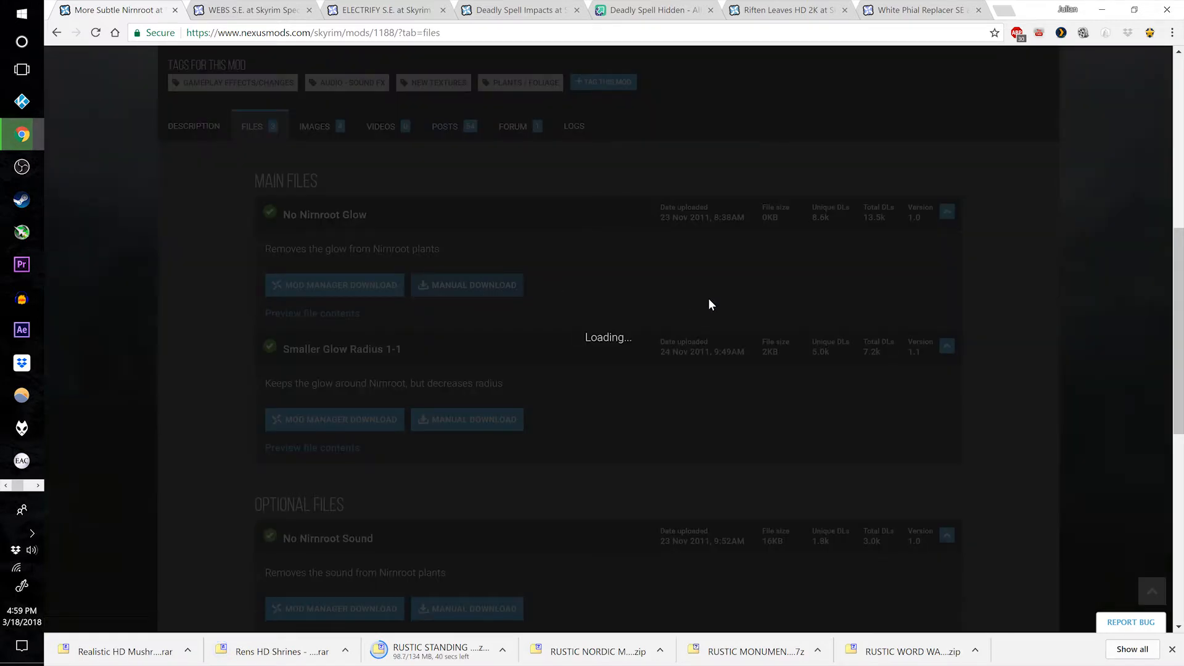
pyautogui.hotkey('ctrl', 'w')
# - Open the file list of WEBS S.E. and download the WEBS SE x2048 main file through the mod manager
pyautogui.scroll(-3, 290, 450)
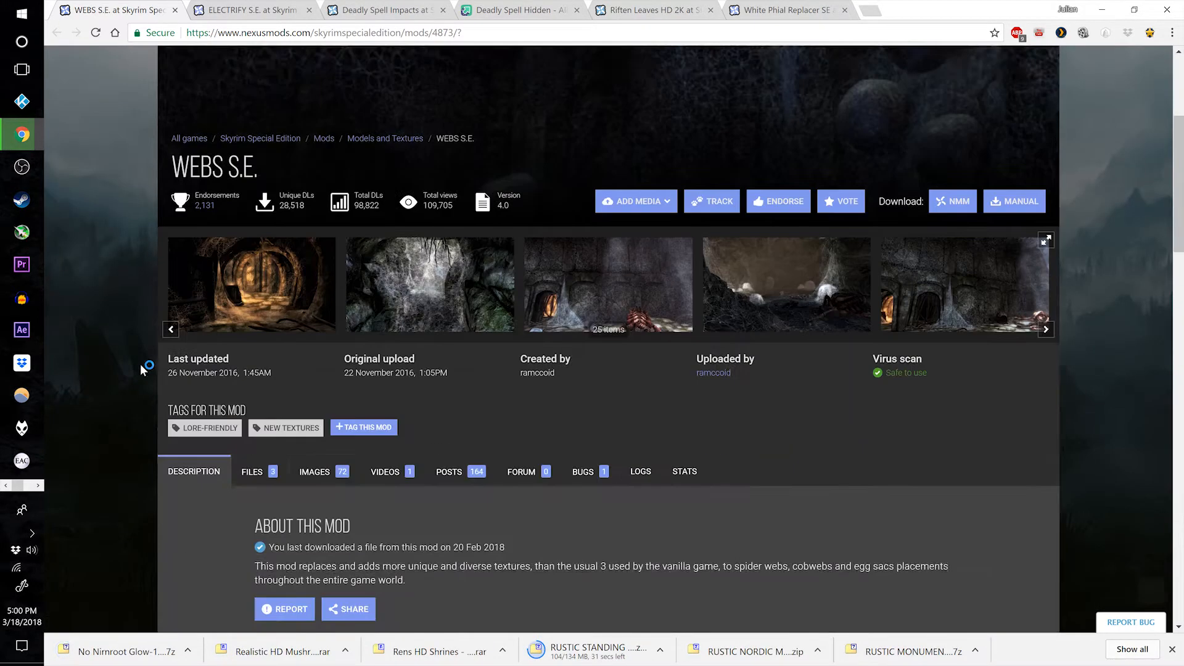
pyautogui.click(289, 447)
pyautogui.scroll(-4, 468, 357)
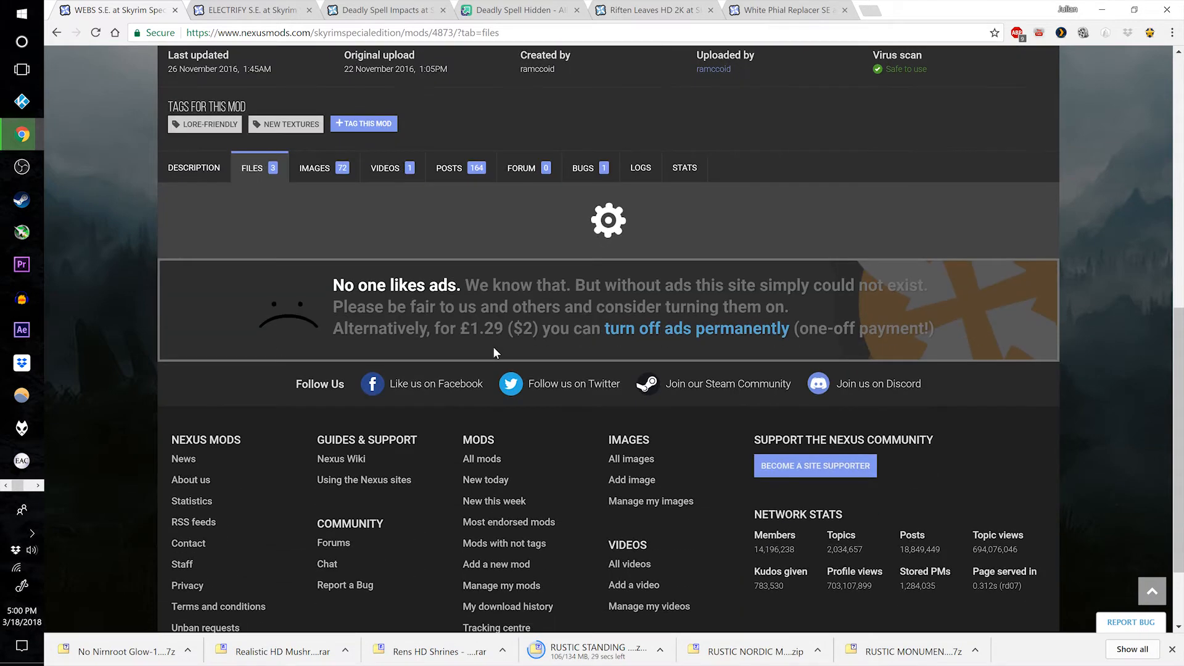
pyautogui.scroll(-1, 537, 302)
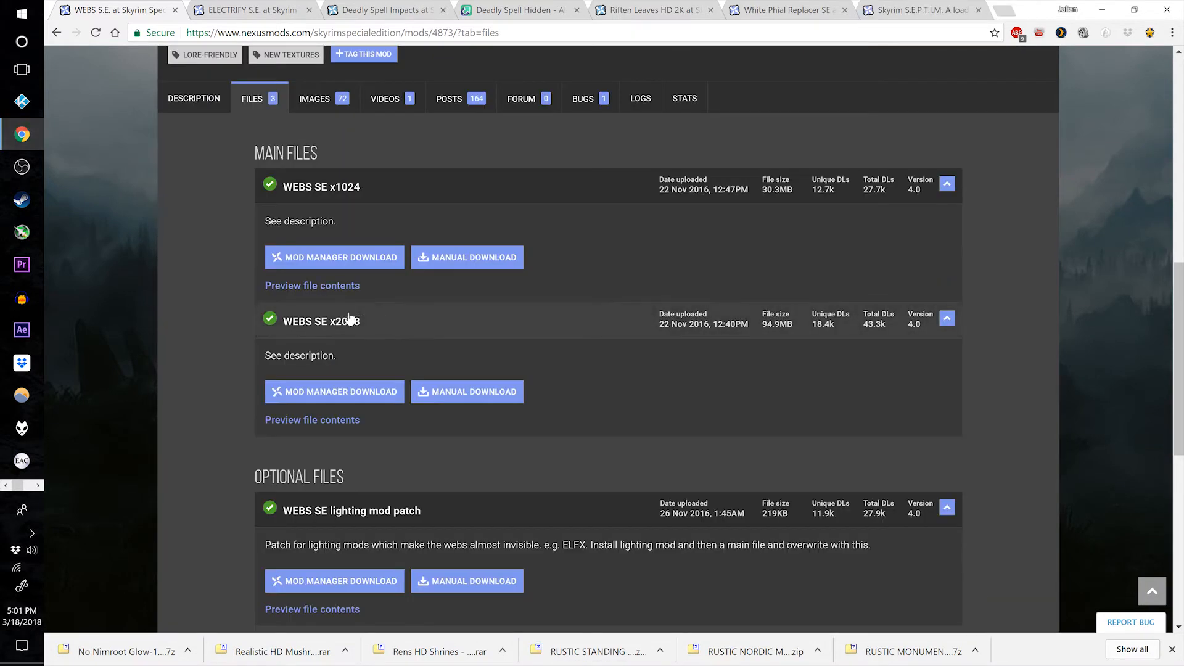
pyautogui.click(359, 394)
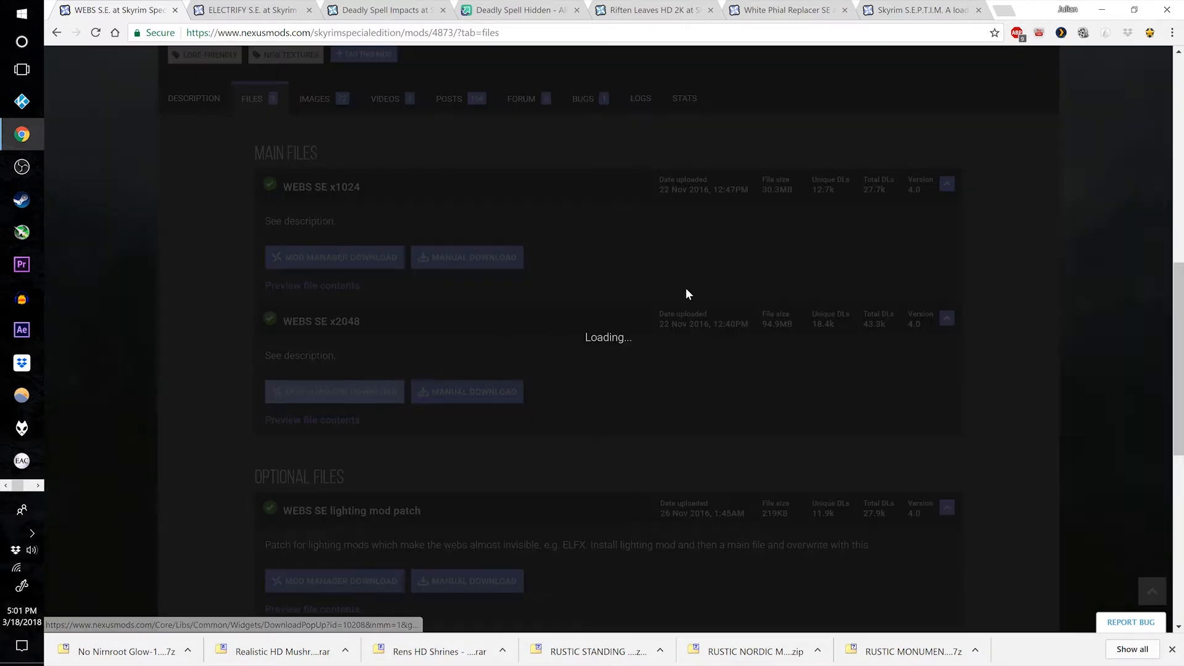
# - Download the optional WEBS SE lighting mod patch through the mod manager, dismiss the download pop-up and close the page
pyautogui.scroll(-2, 543, 296)
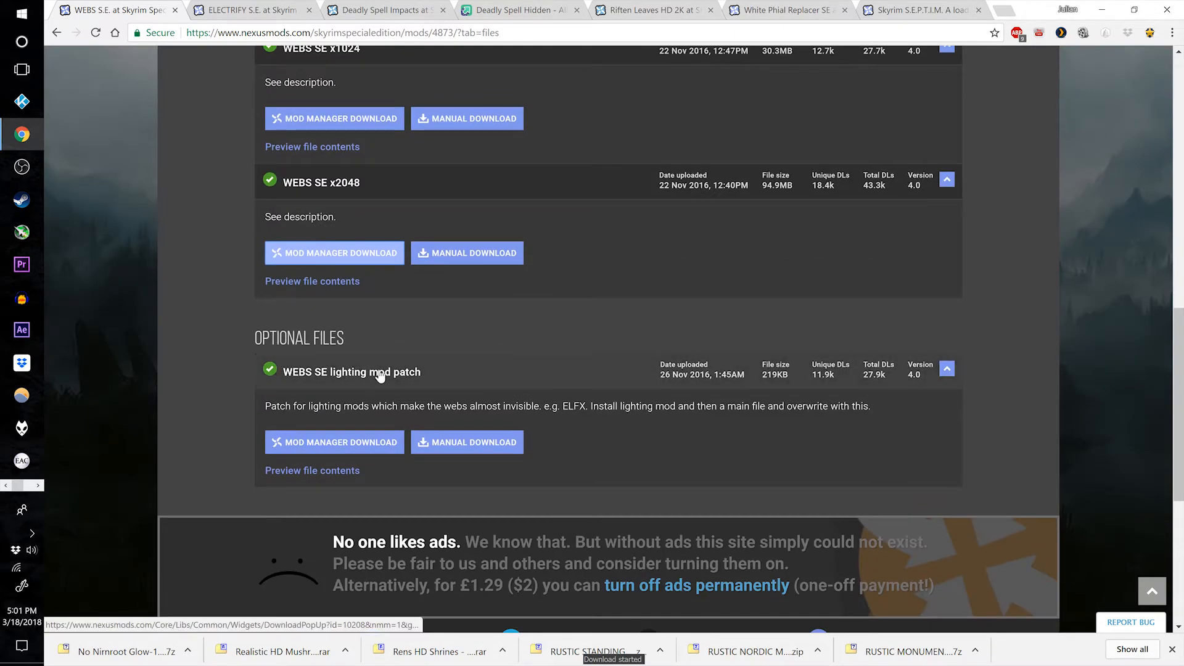
pyautogui.click(356, 442)
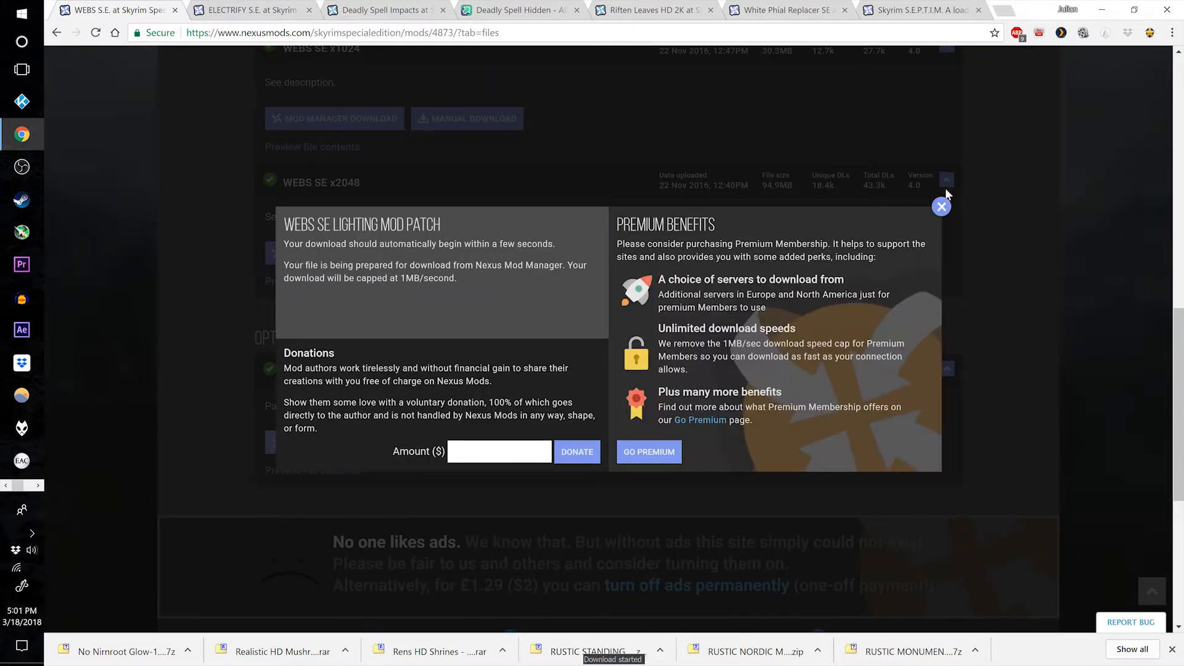
pyautogui.click(941, 207)
pyautogui.click(175, 10)
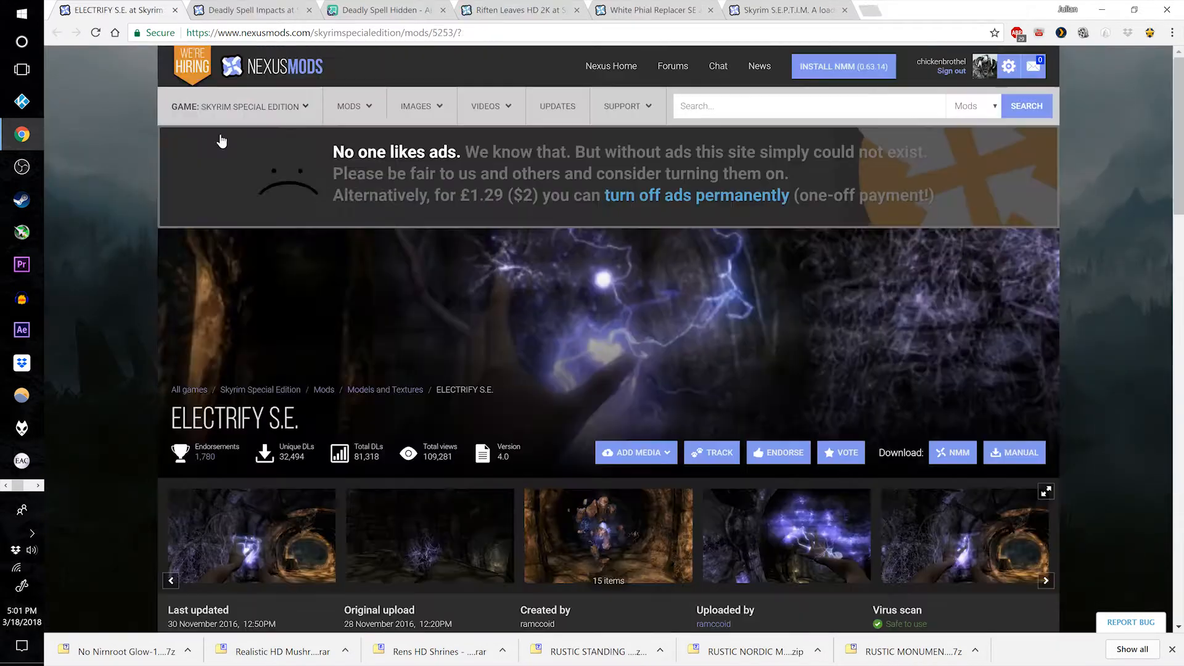
# - Open the file list of ELECTRIFY S.E., download ELECTRIFY SEv4 x2048 through the mod manager and close the page
pyautogui.scroll(-2, 106, 336)
pyautogui.scroll(-2, 106, 331)
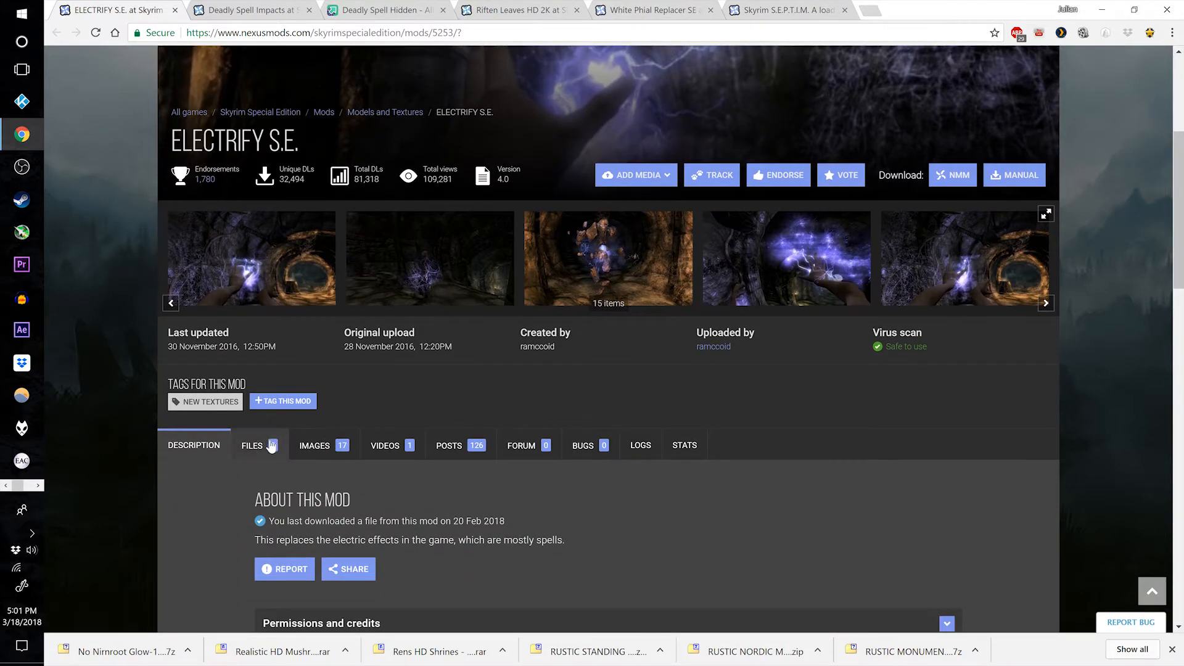
pyautogui.click(255, 445)
pyautogui.scroll(-5, 401, 382)
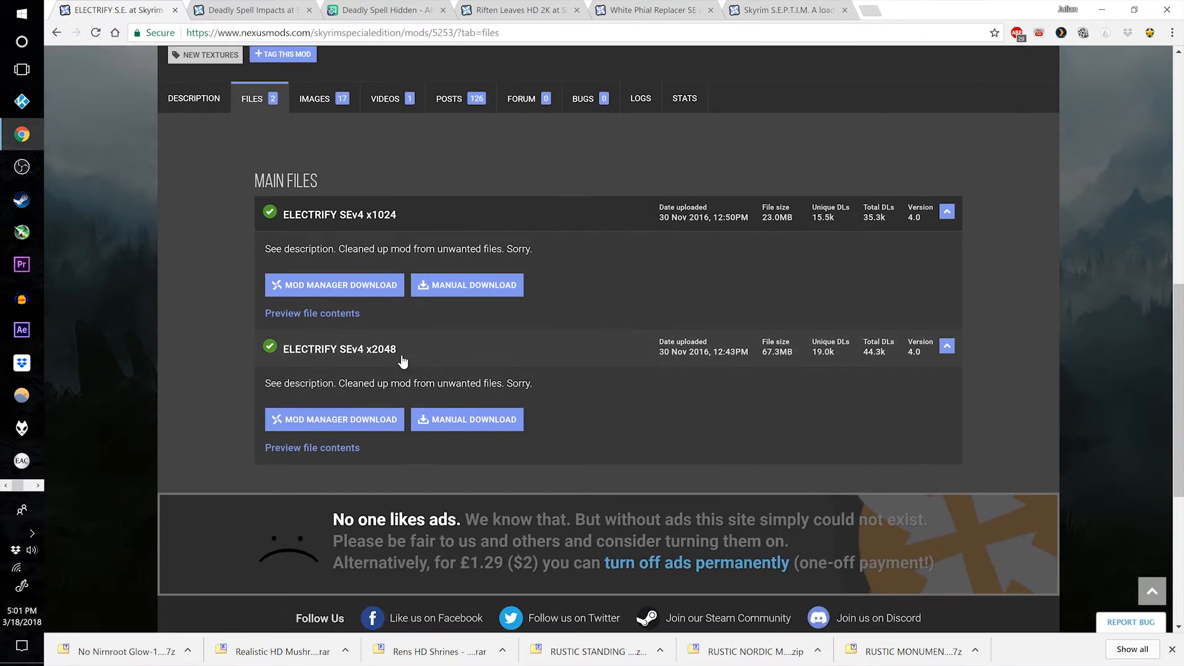
pyautogui.click(364, 420)
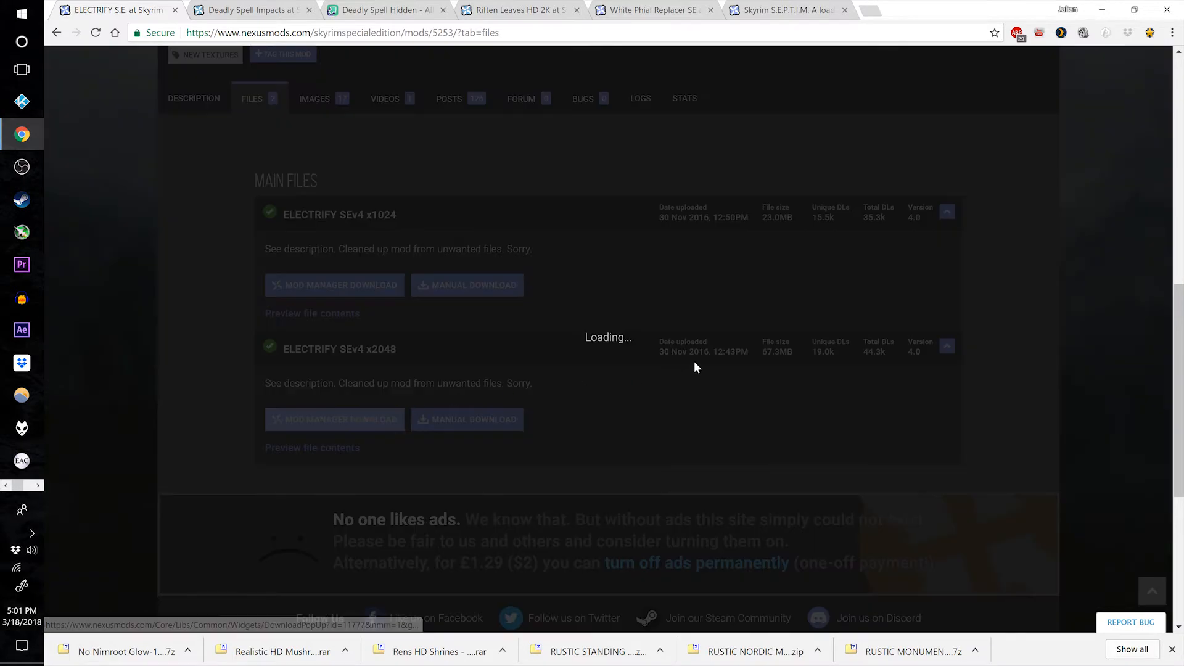
pyautogui.hotkey('ctrl', 'w')
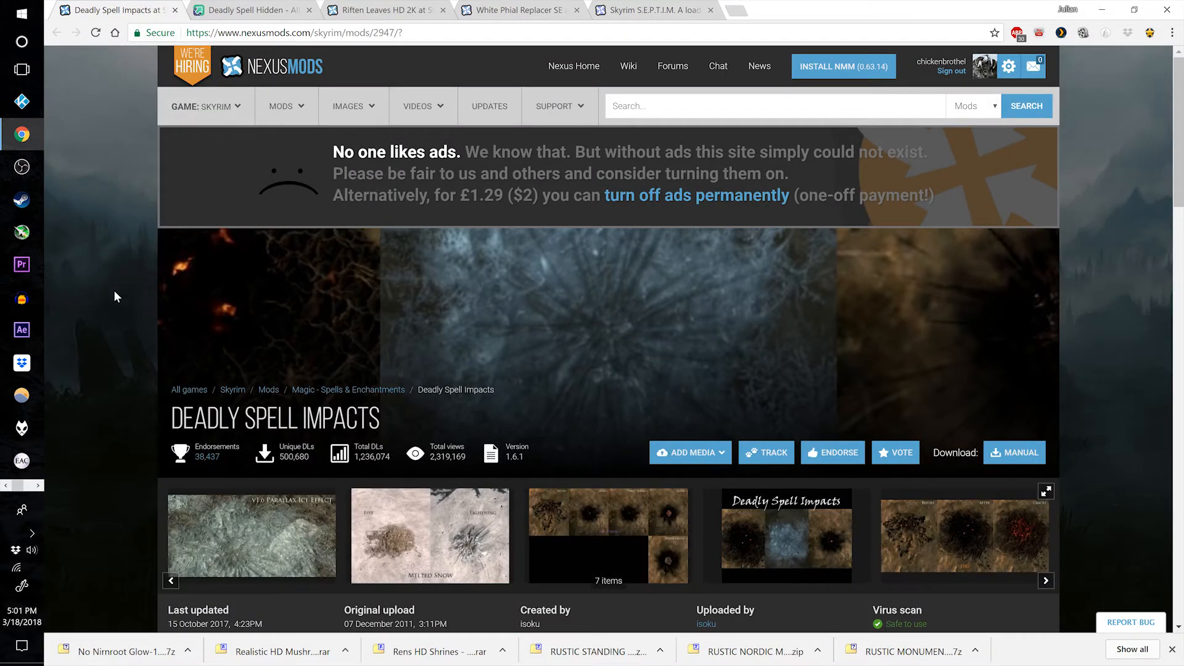
# - Open the file list of Deadly Spell Impacts, download DSI High v1_6_1 manually and close the page
pyautogui.scroll(-5, 114, 290)
pyautogui.click(254, 378)
pyautogui.scroll(-5, 494, 342)
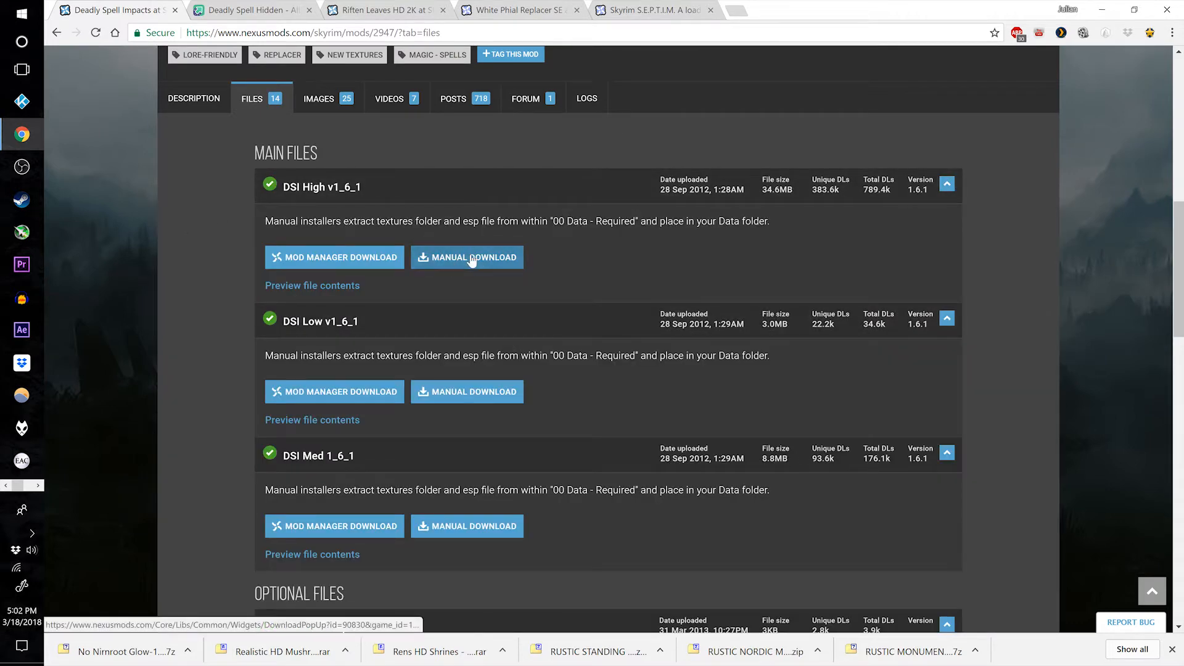
pyautogui.click(494, 253)
pyautogui.hotkey('ctrl', 'w')
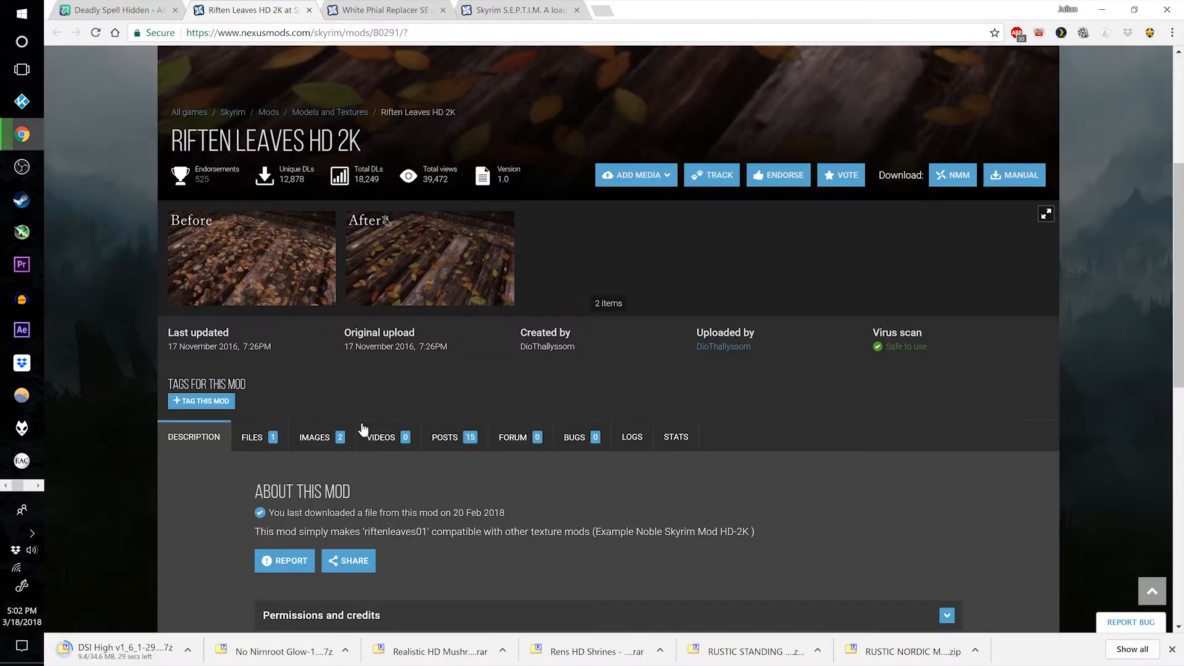
# - Open the file list of Riften Leaves HD 2K, download its main file manually and close the page
pyautogui.click(253, 437)
pyautogui.scroll(-3, 431, 333)
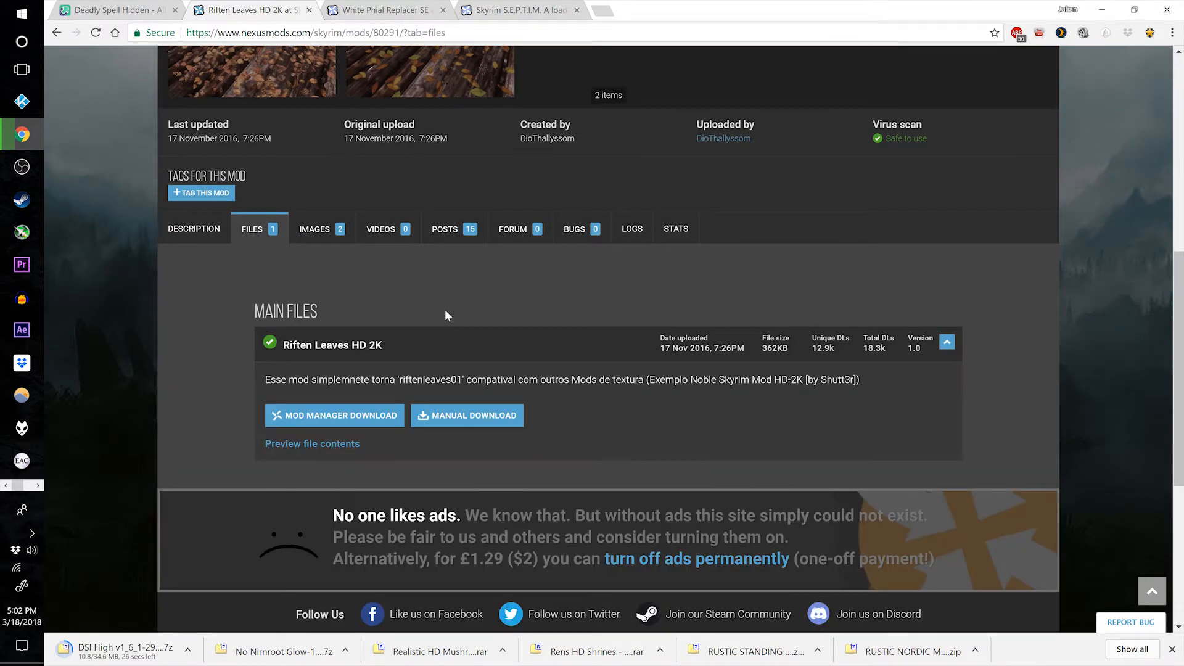
pyautogui.scroll(-1, 445, 315)
pyautogui.click(472, 346)
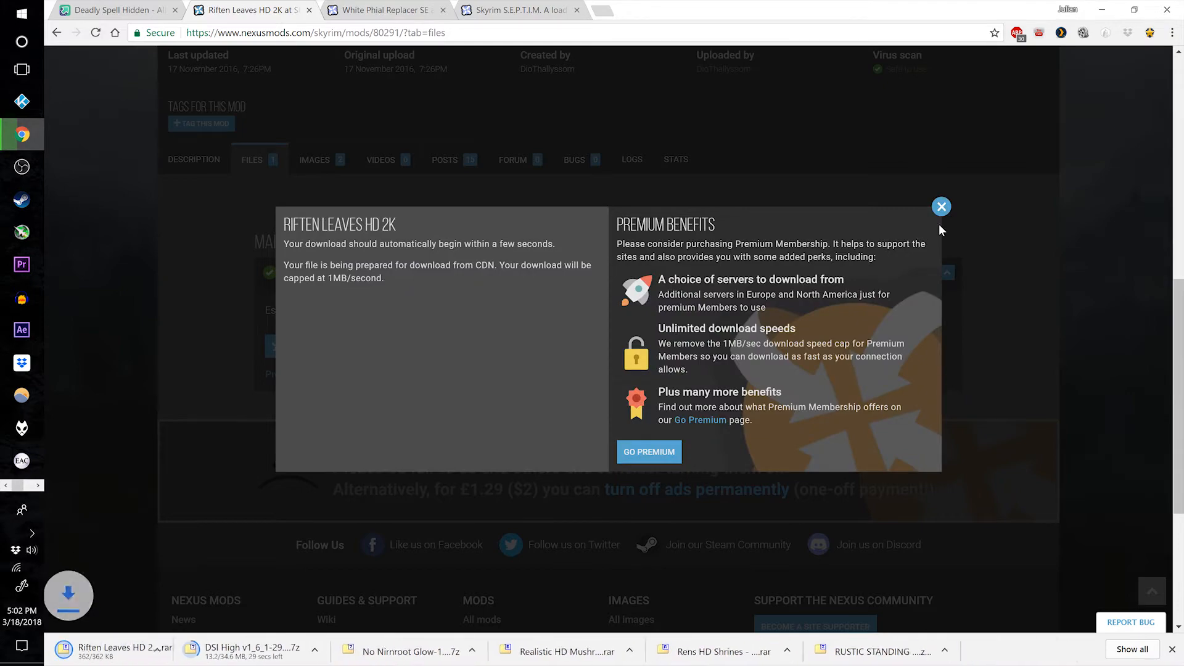
pyautogui.click(940, 204)
pyautogui.click(309, 10)
# - Open the file list of White Phial Replacer SE and download the main file through the mod manager
pyautogui.scroll(-1, 106, 280)
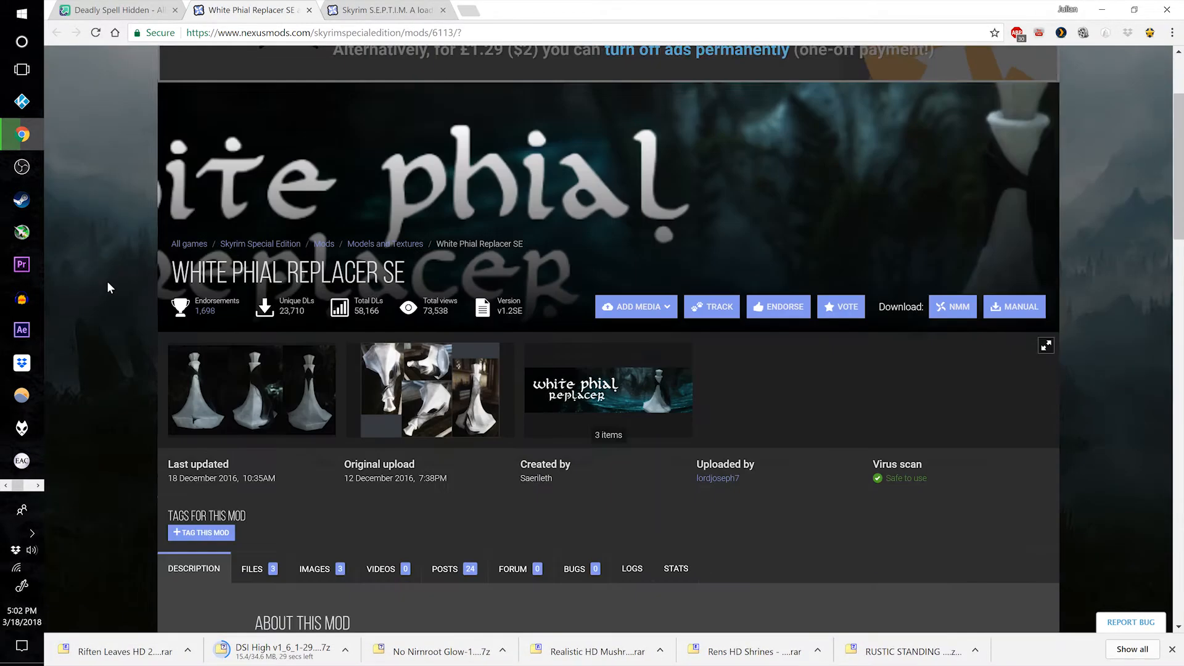
pyautogui.scroll(-3, 259, 311)
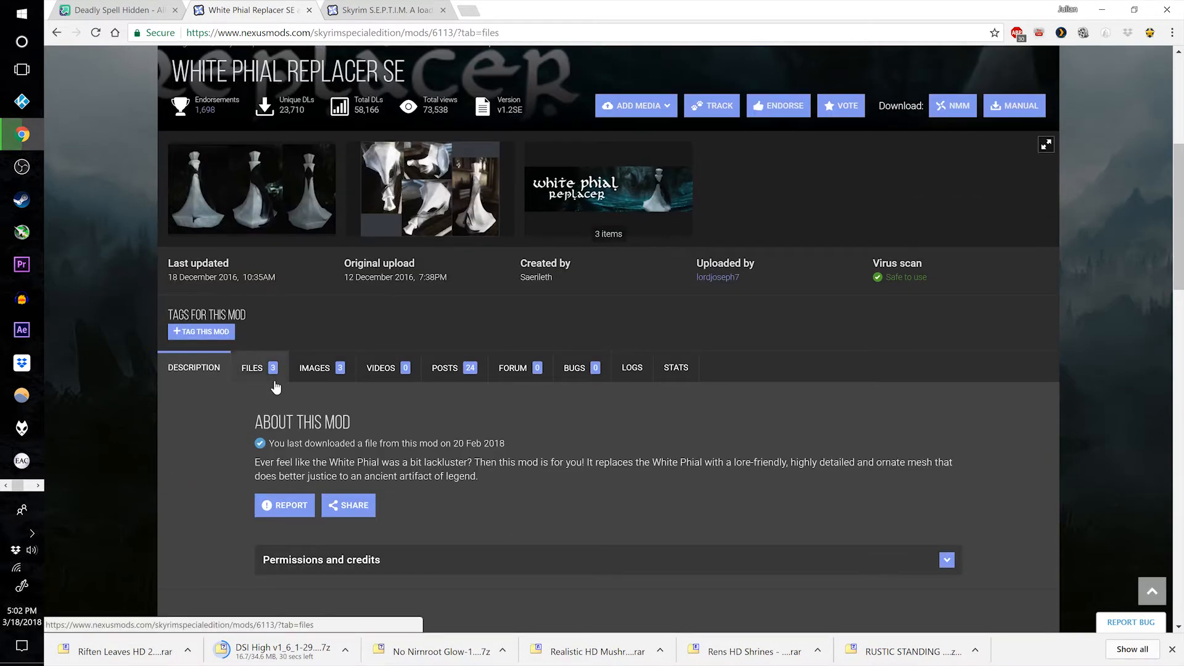
pyautogui.click(272, 379)
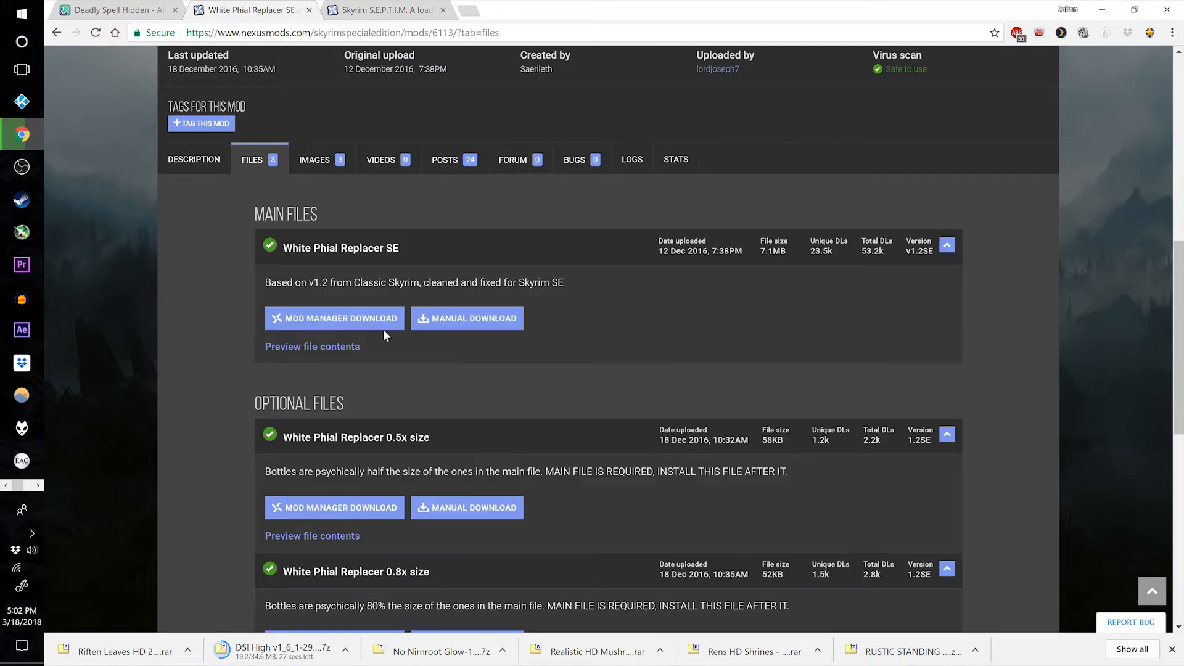
pyautogui.click(366, 323)
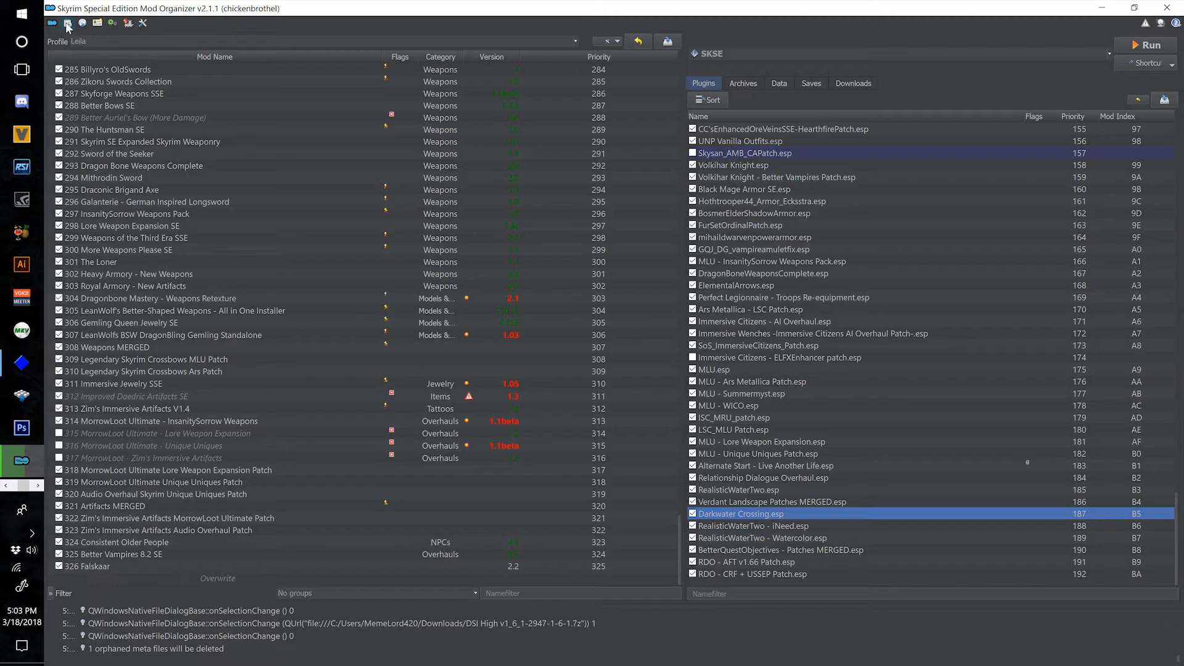
# - Install the Deathbell HD - 2K archive from the Downloads folder, naming the mod "327 Deathbell HD - 2K"
pyautogui.scroll(-3, 608, 313)
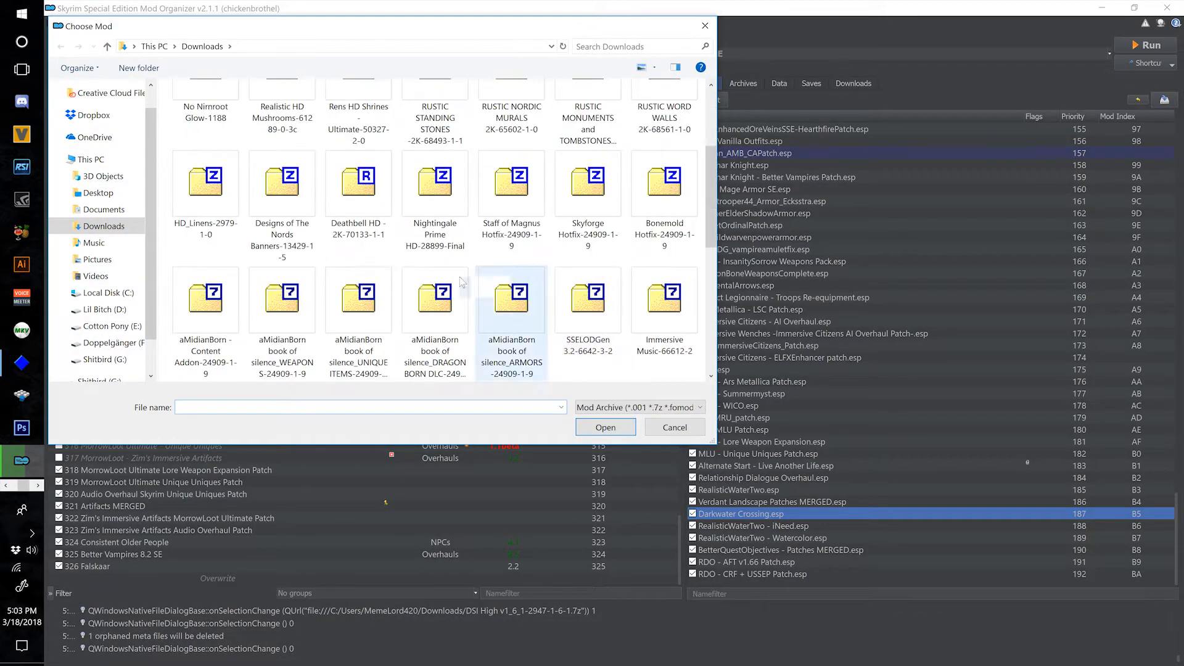
pyautogui.click(384, 196)
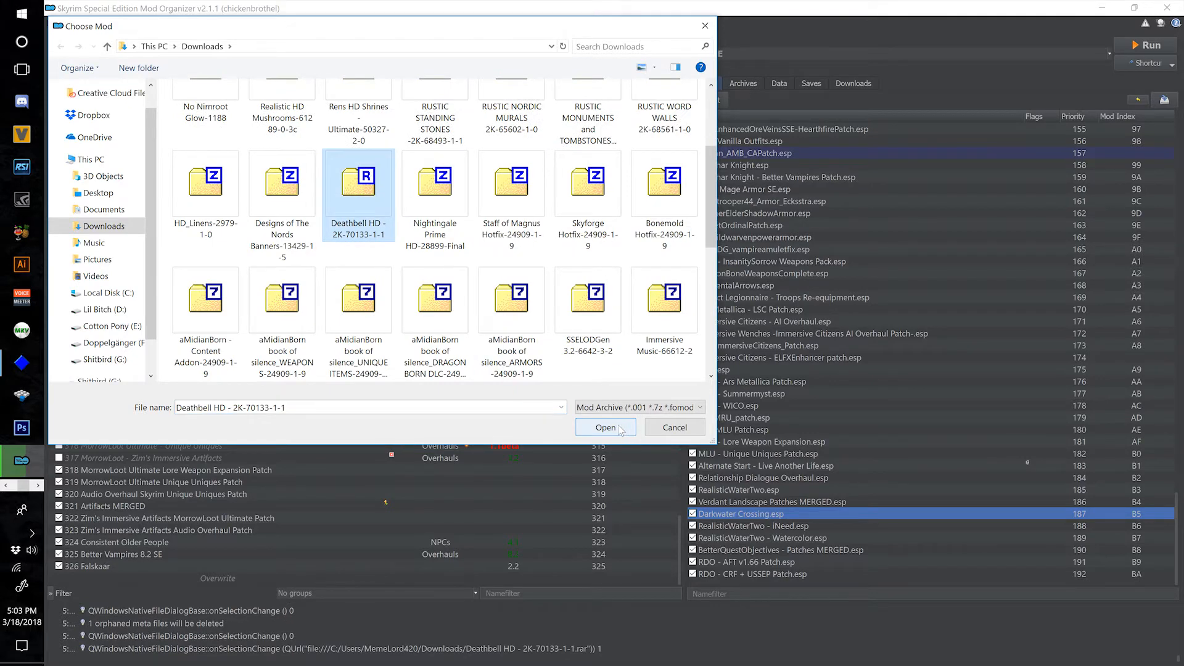
pyautogui.click(621, 430)
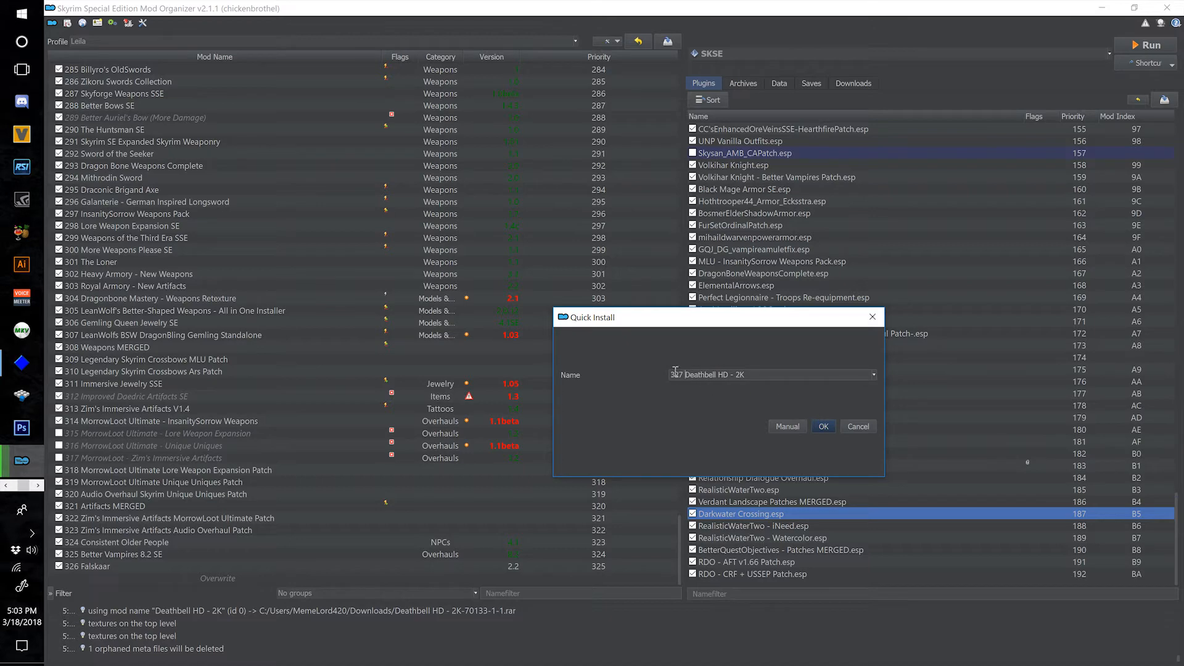
pyautogui.click(822, 426)
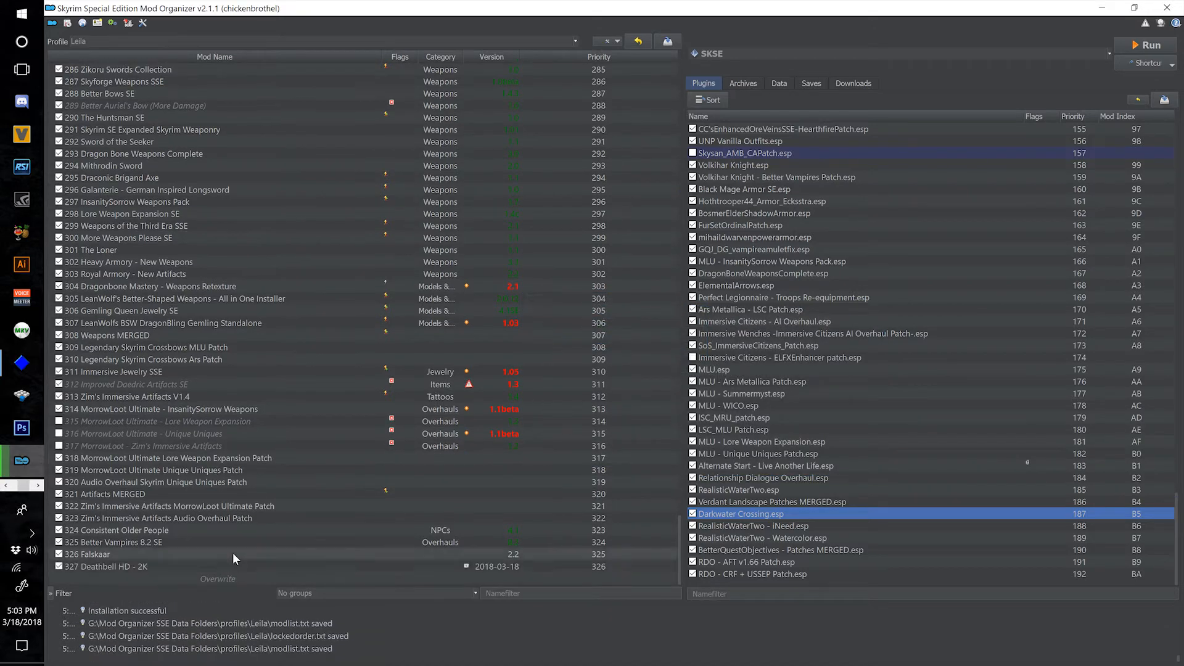
# - Install the Designs of The Nords Banners archive from the Downloads folder, naming the mod "328 Designs of The Nords Banners"
pyautogui.click(67, 24)
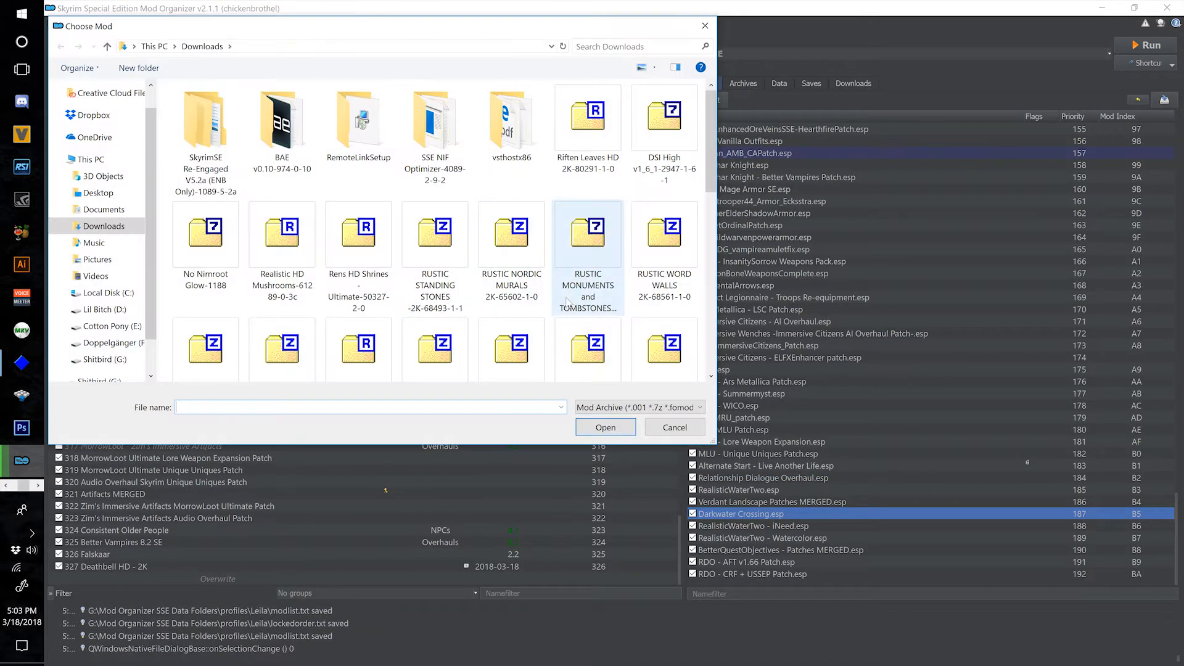
pyautogui.scroll(-1, 296, 309)
pyautogui.click(298, 324)
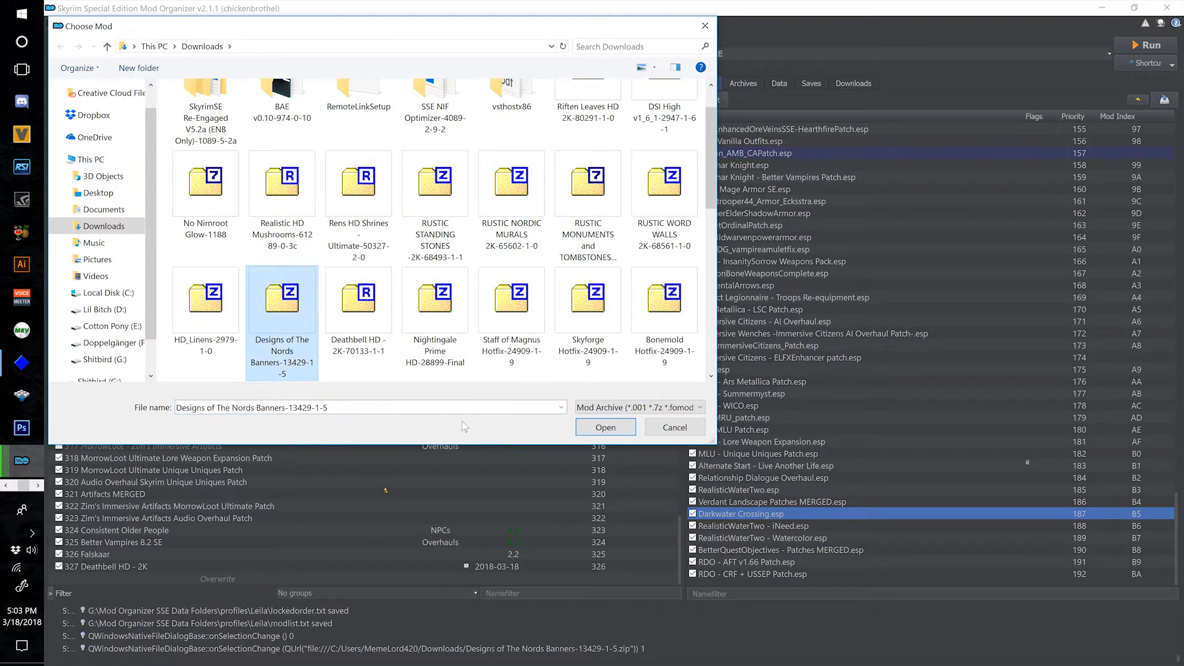
pyautogui.click(597, 429)
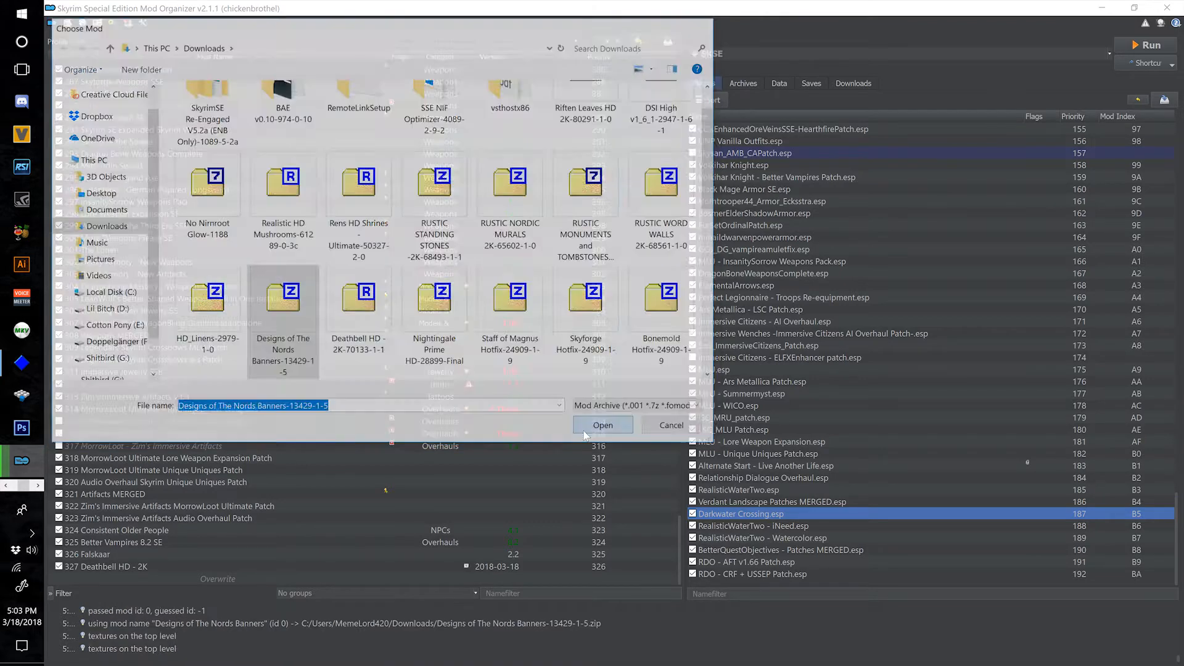
pyautogui.write('32')
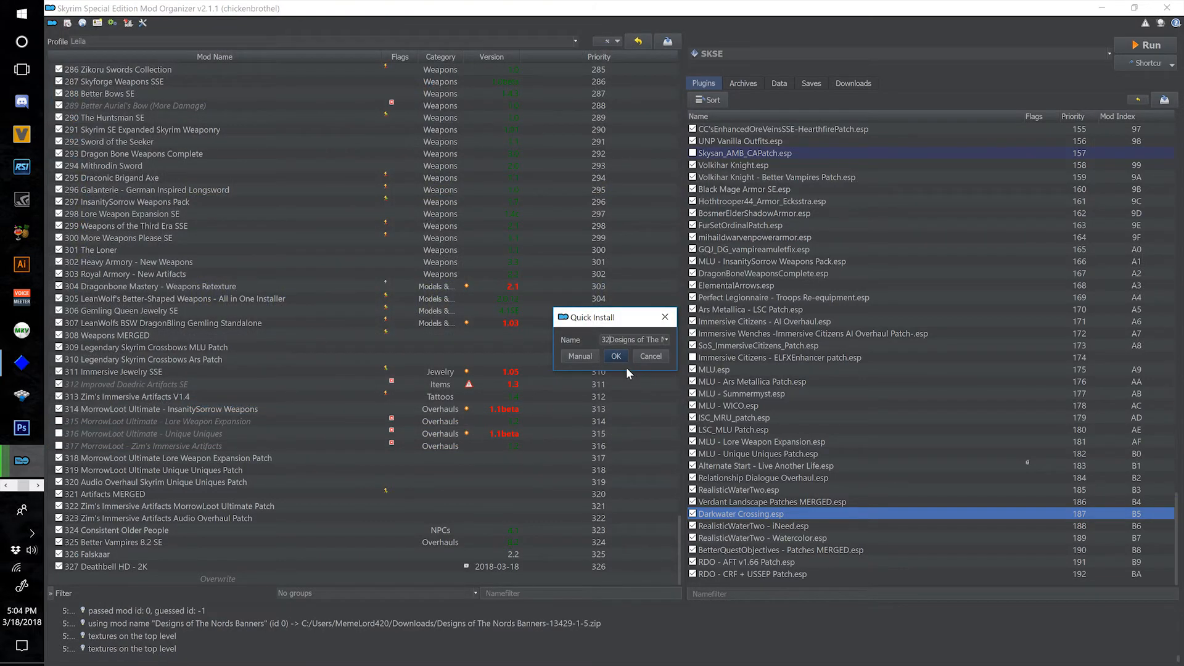
pyautogui.write('8')
pyautogui.press('Return')
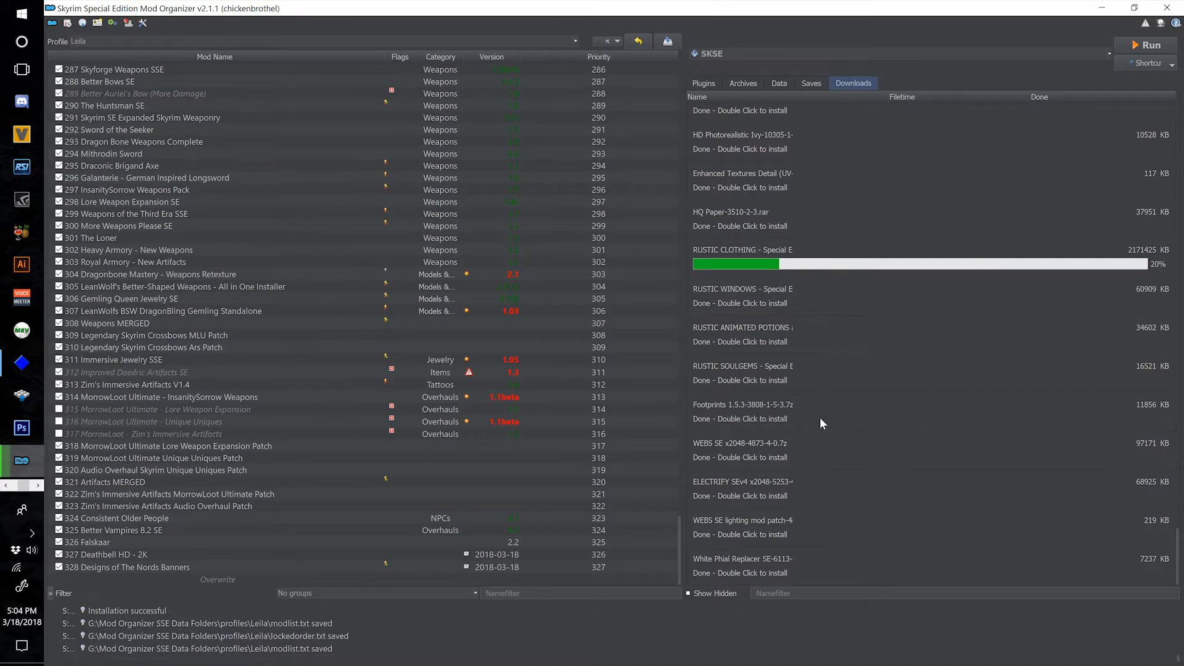
# - Install the downloaded RUGNAROK - Special Edition archive, naming the mod "329 RUGNAROK - Special Edition"
pyautogui.scroll(3, 813, 432)
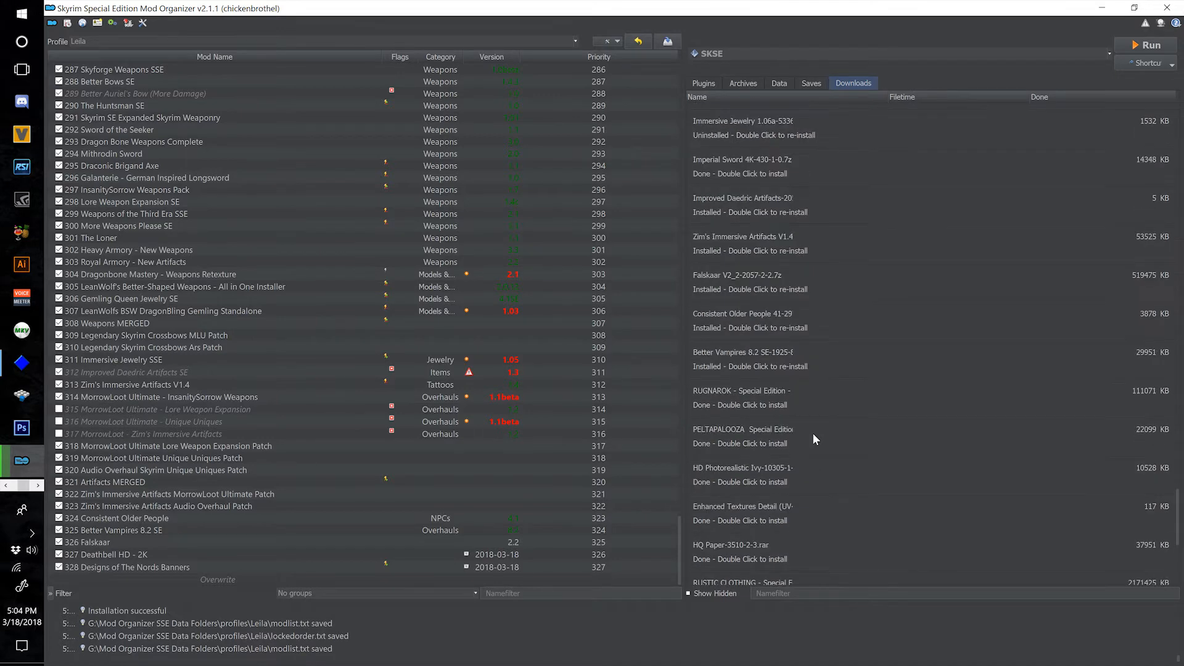
pyautogui.doubleClick(757, 398)
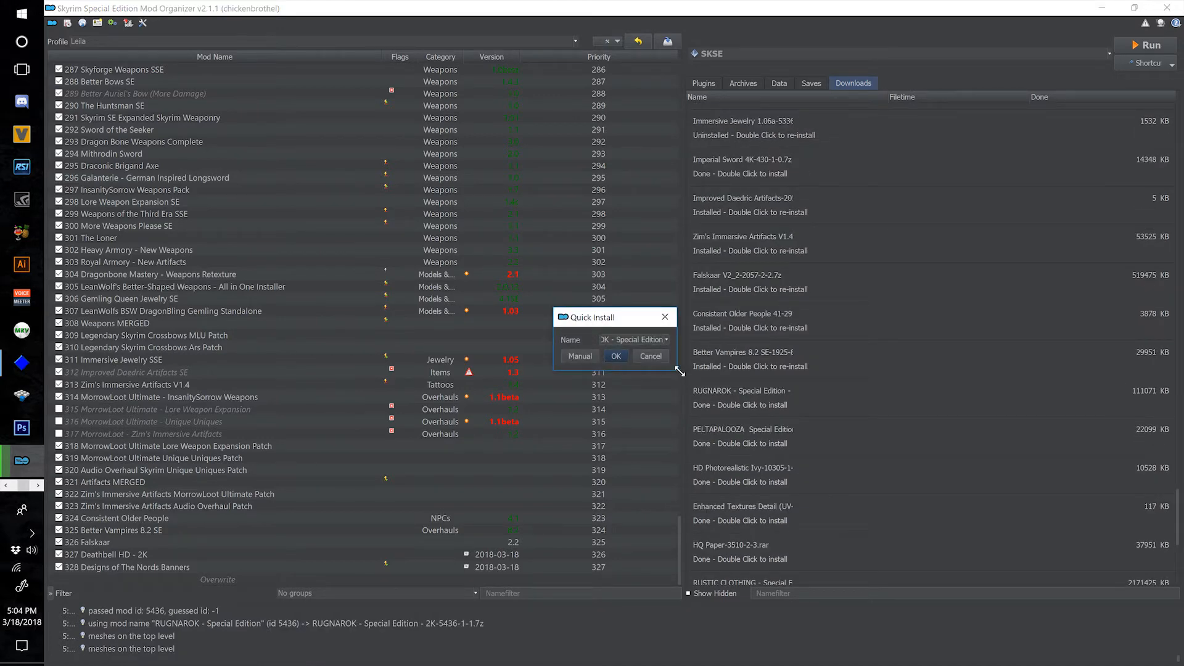
pyautogui.moveTo(676, 371); pyautogui.dragTo(851, 557)
pyautogui.press('Home')
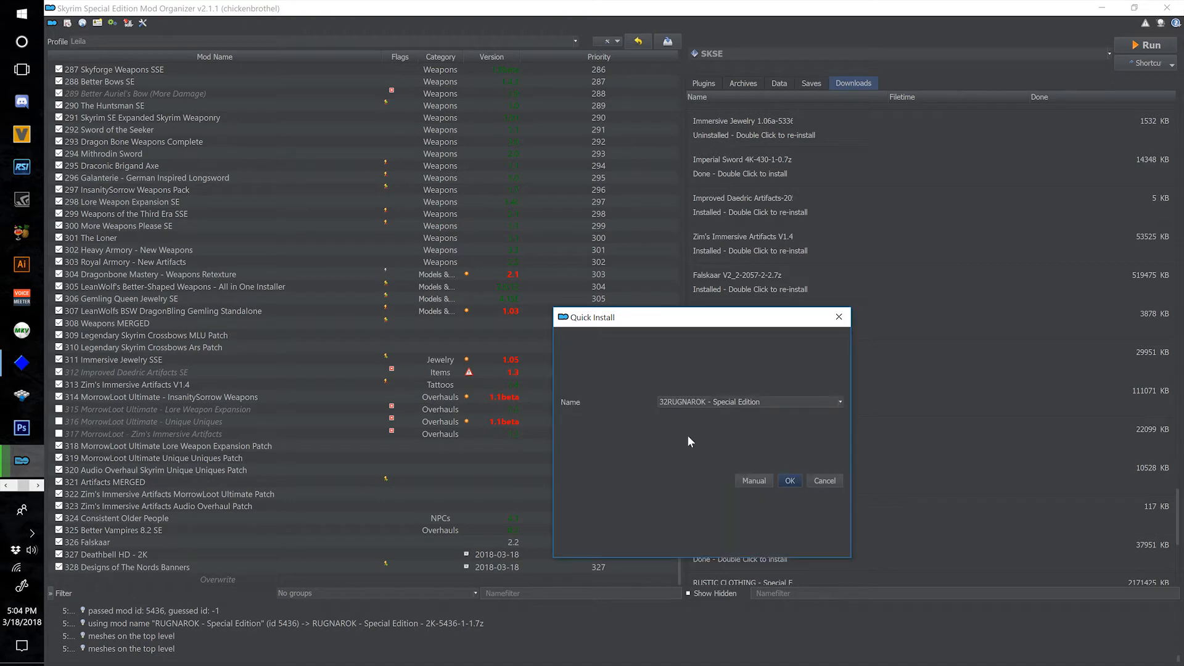
pyautogui.write('329')
pyautogui.click(790, 481)
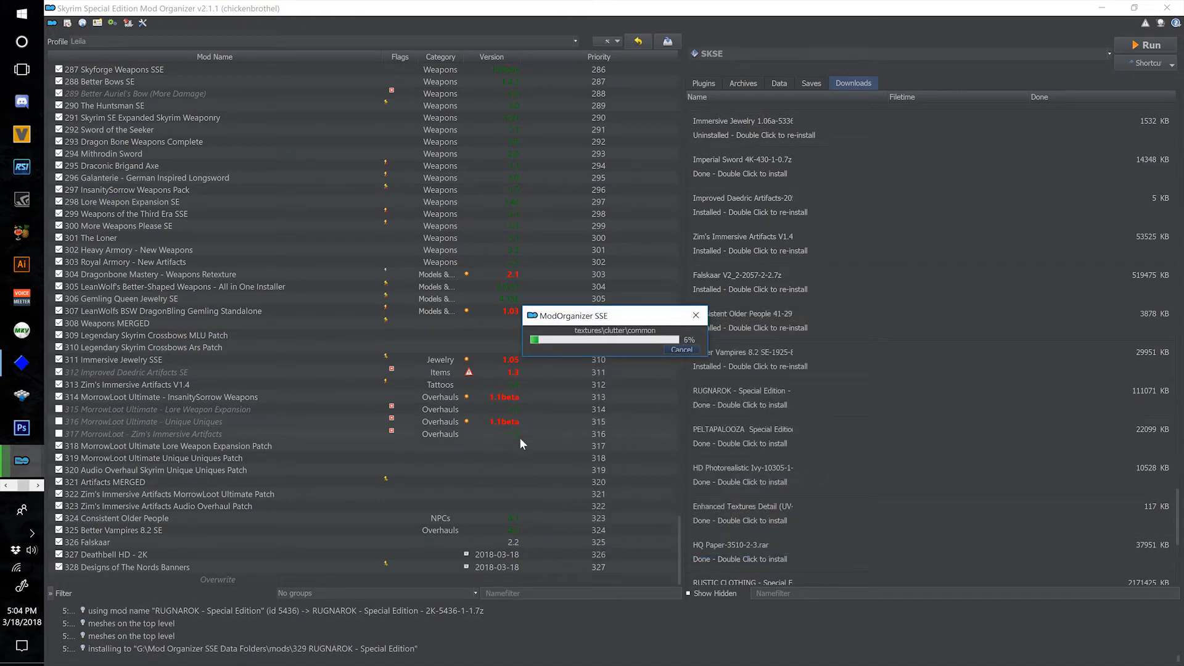
# - Install PELTAPALOOZA with Data set as its data directory, name it "330 PELTAPALOOZA - Special Edition" and enable it
pyautogui.doubleClick(742, 434)
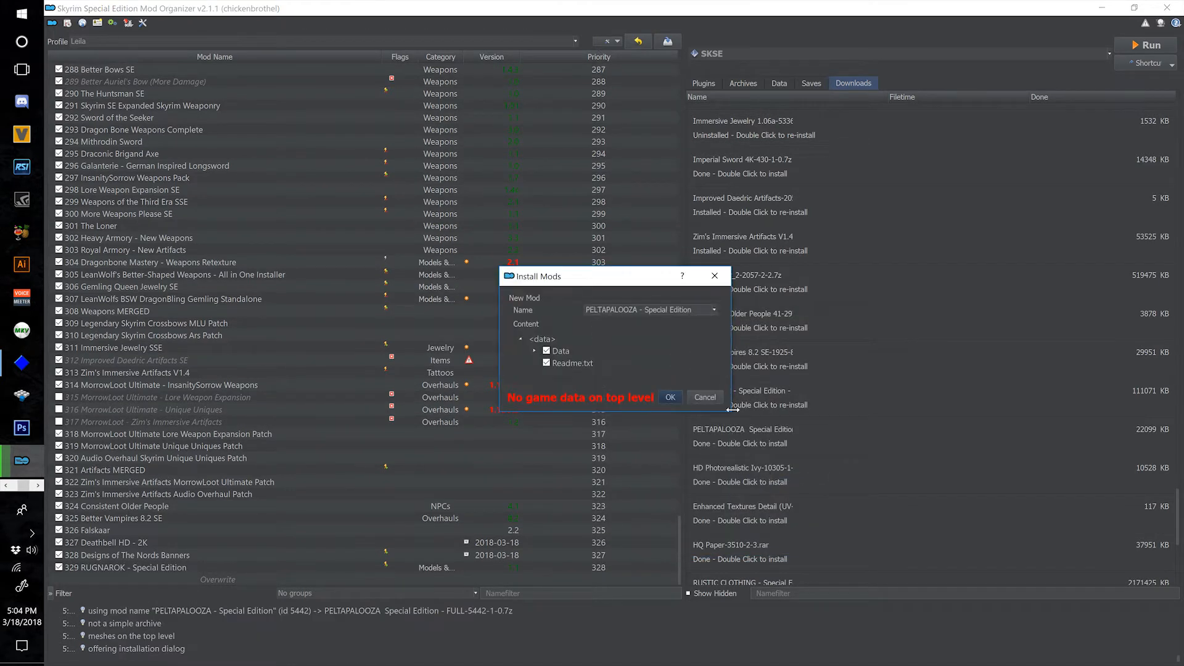
pyautogui.moveTo(733, 413); pyautogui.dragTo(946, 544)
pyautogui.rightClick(558, 351)
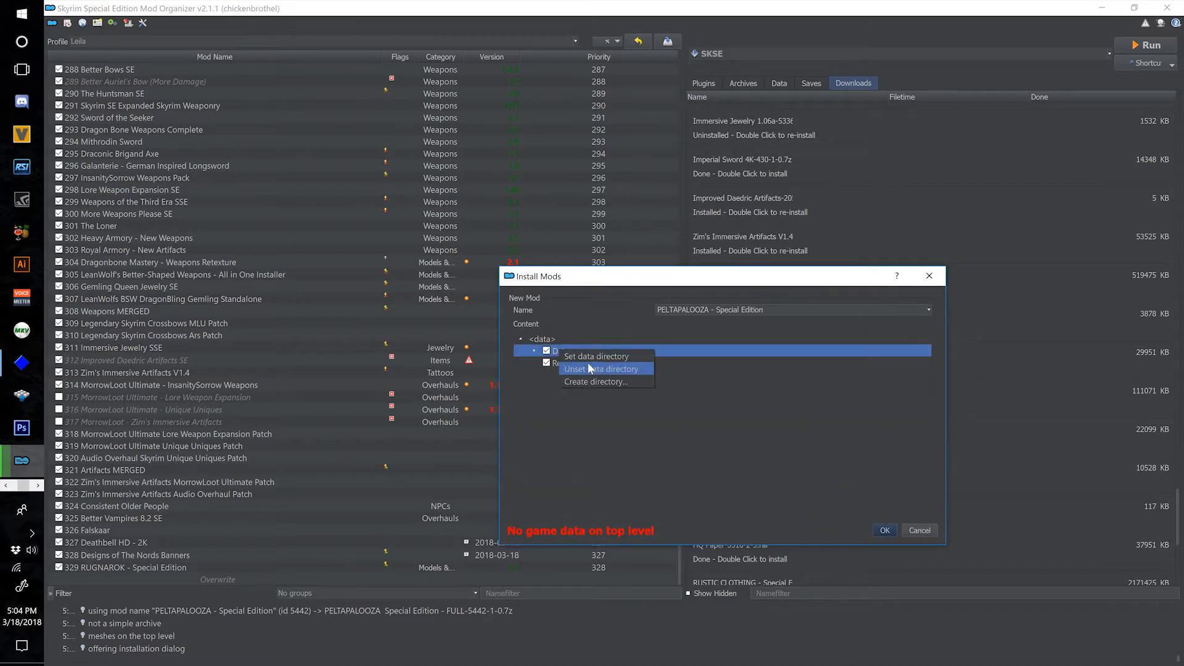
pyautogui.click(587, 361)
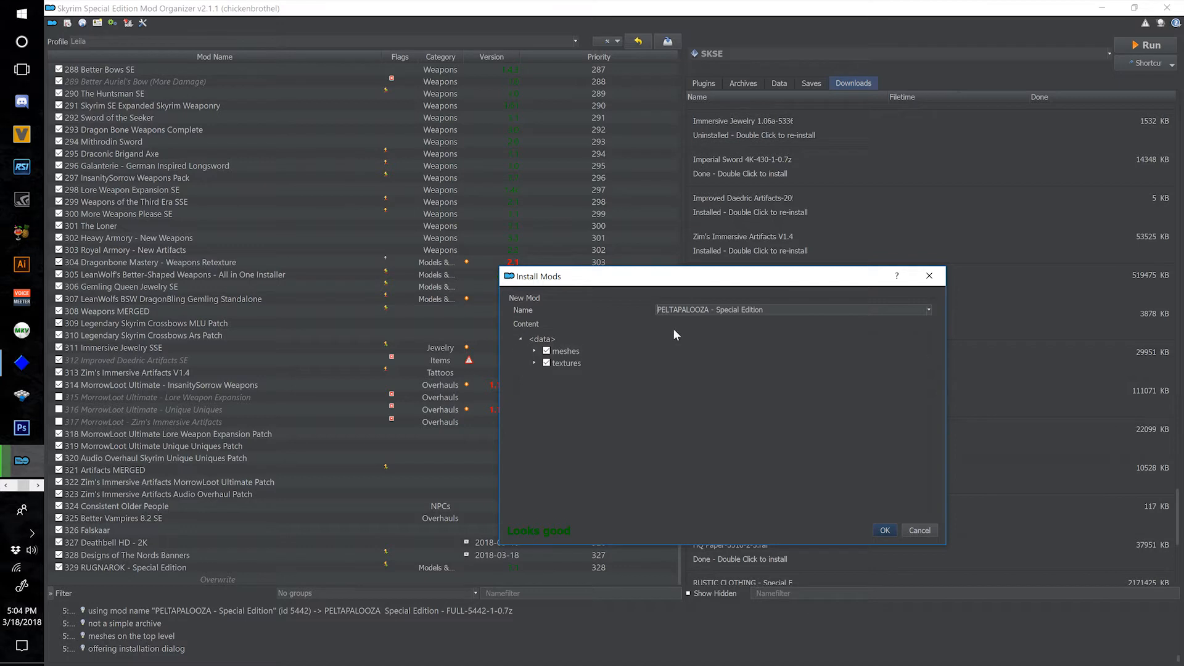
pyautogui.write('330')
pyautogui.click(885, 530)
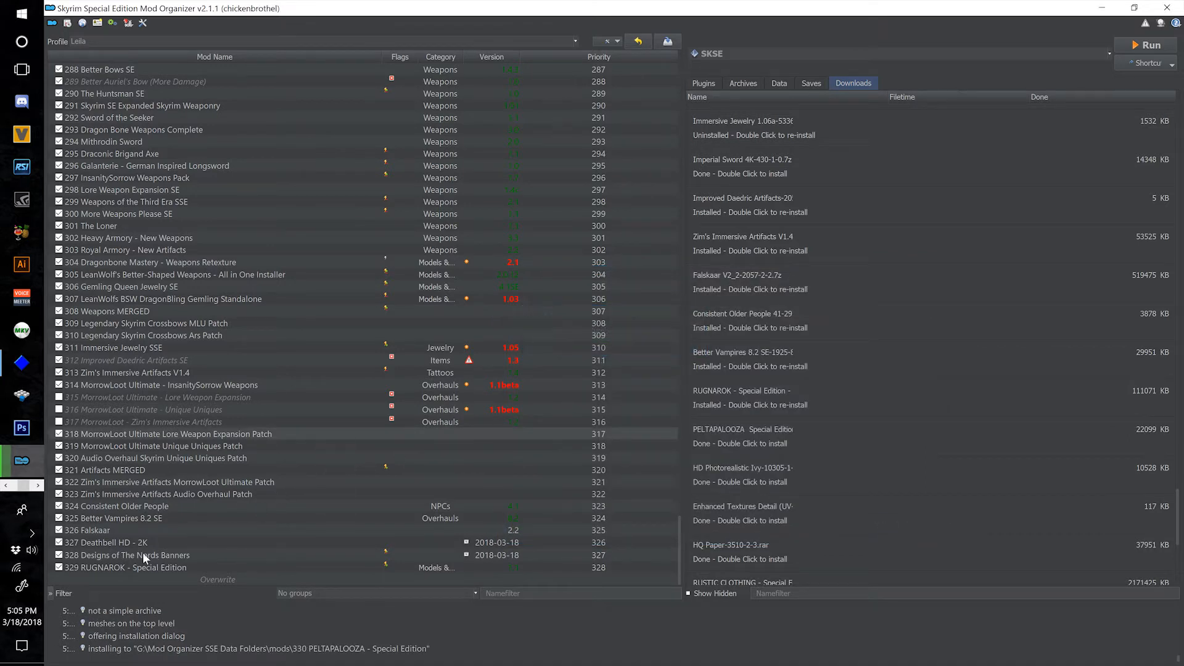
pyautogui.click(59, 579)
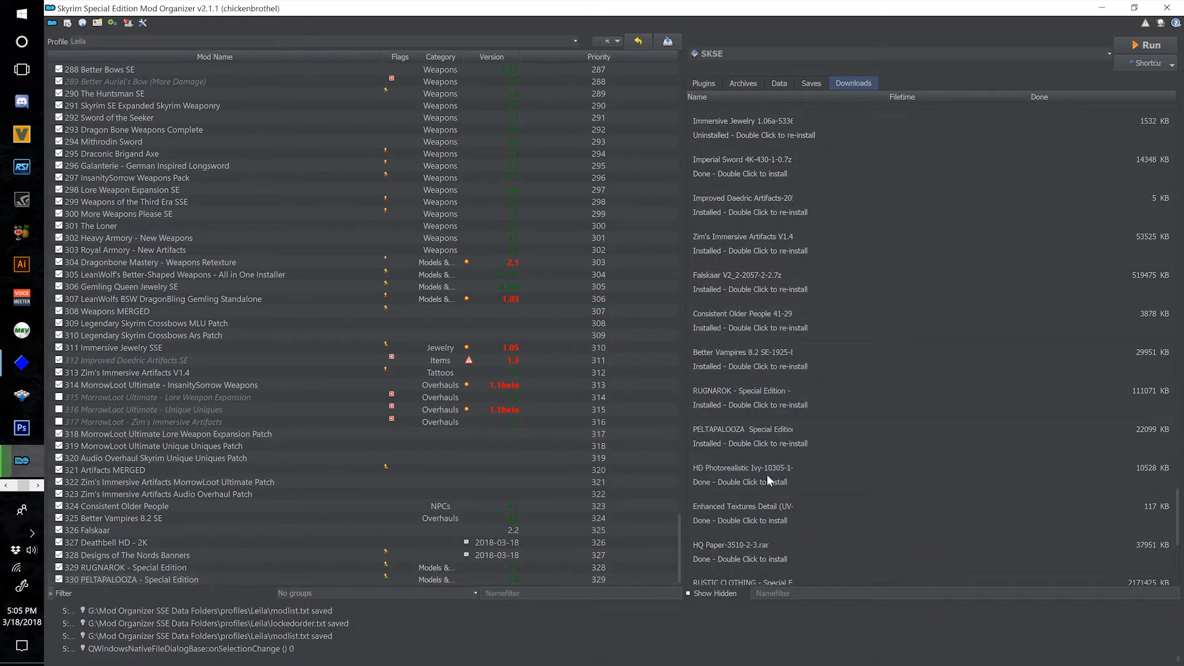
# - Install the downloaded HD Photorealistic Ivy archive, naming the mod "331 HD Photorealistic Ivy"
pyautogui.doubleClick(736, 471)
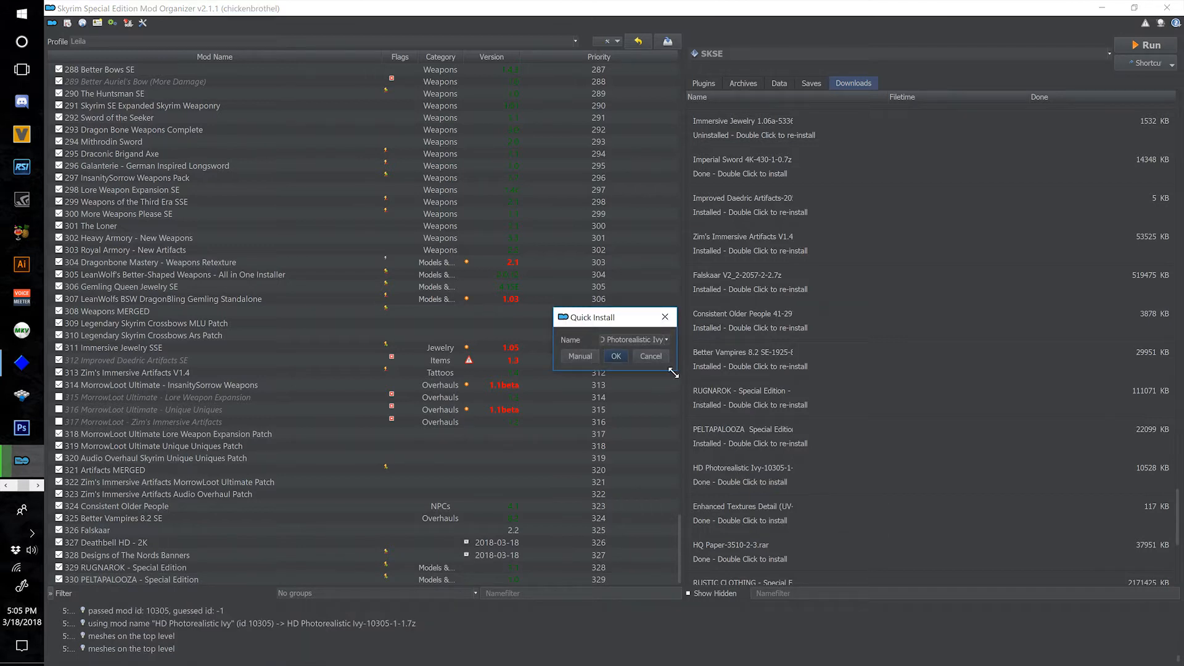
pyautogui.moveTo(674, 374); pyautogui.dragTo(940, 482)
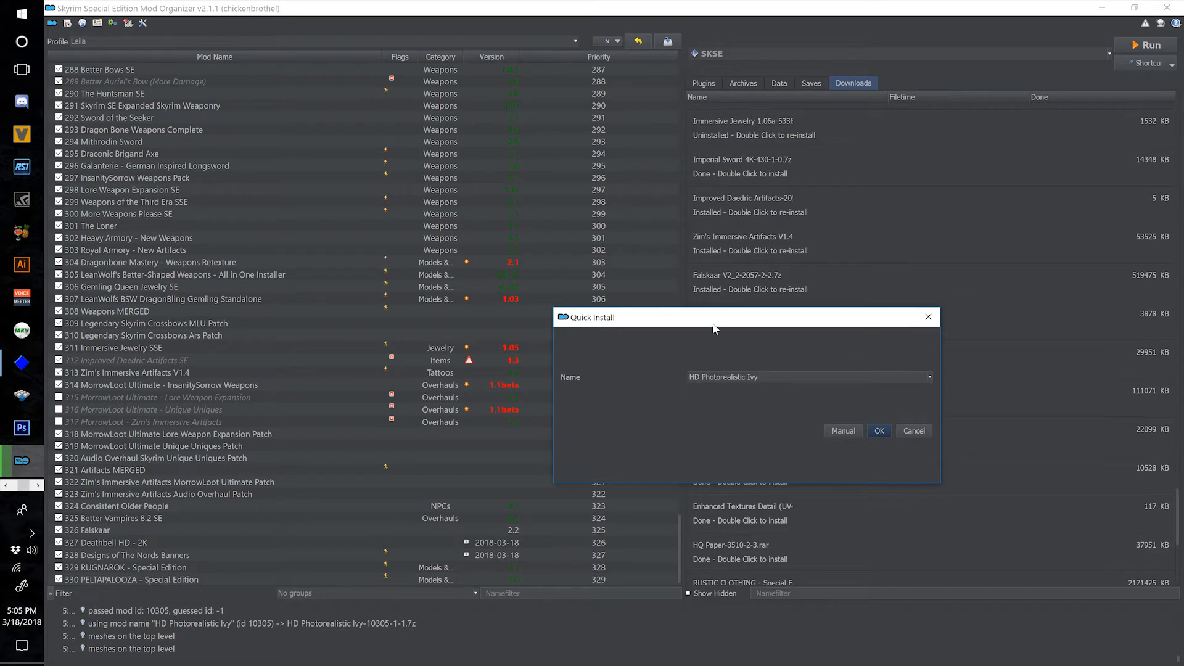
pyautogui.moveTo(714, 326); pyautogui.dragTo(563, 286)
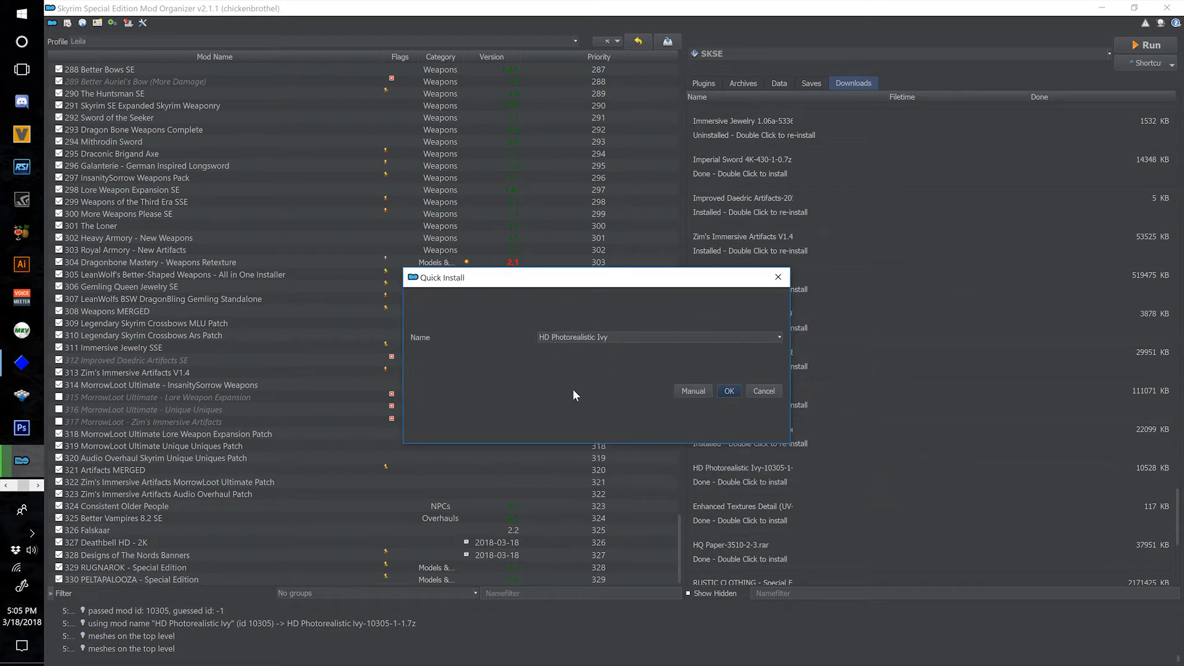
pyautogui.press('Home')
pyautogui.write('331')
pyautogui.click(728, 391)
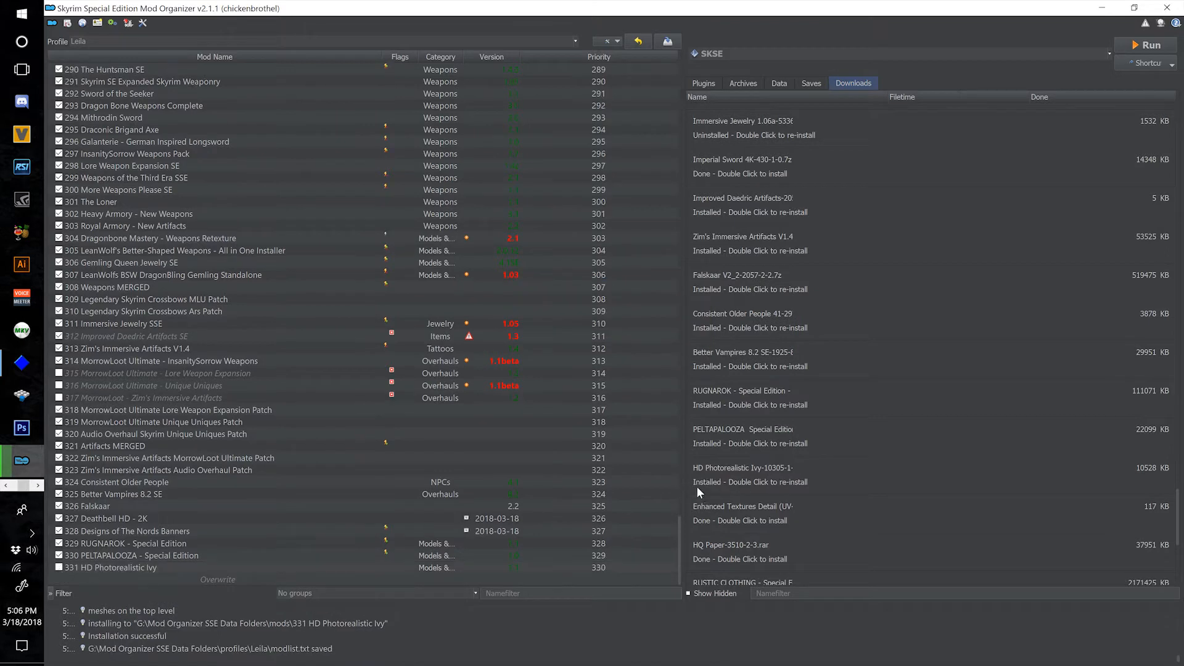
# - Install the Enhanced Textures Detail (UV-Tweaks) compatibility patch as a separate mod named "332 HD Photorealistic Ivy Enhnaced Textures Patch"
pyautogui.doubleClick(728, 515)
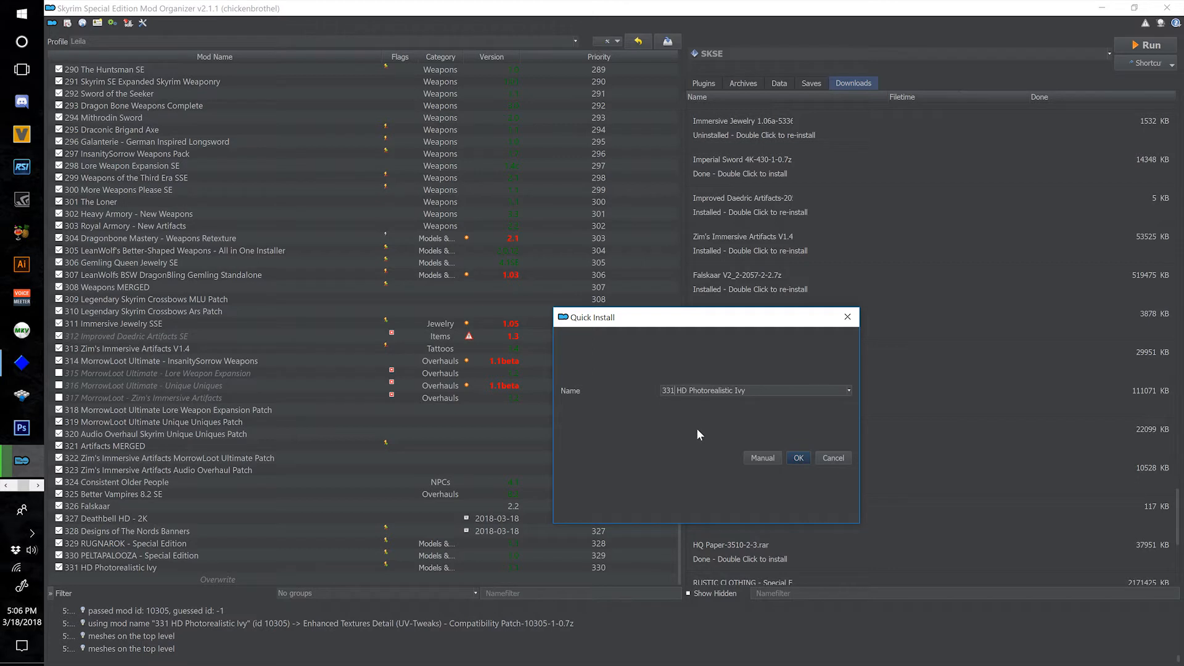
pyautogui.press('BackSpace')
pyautogui.write('2')
pyautogui.write('ures Patch')
pyautogui.click(792, 453)
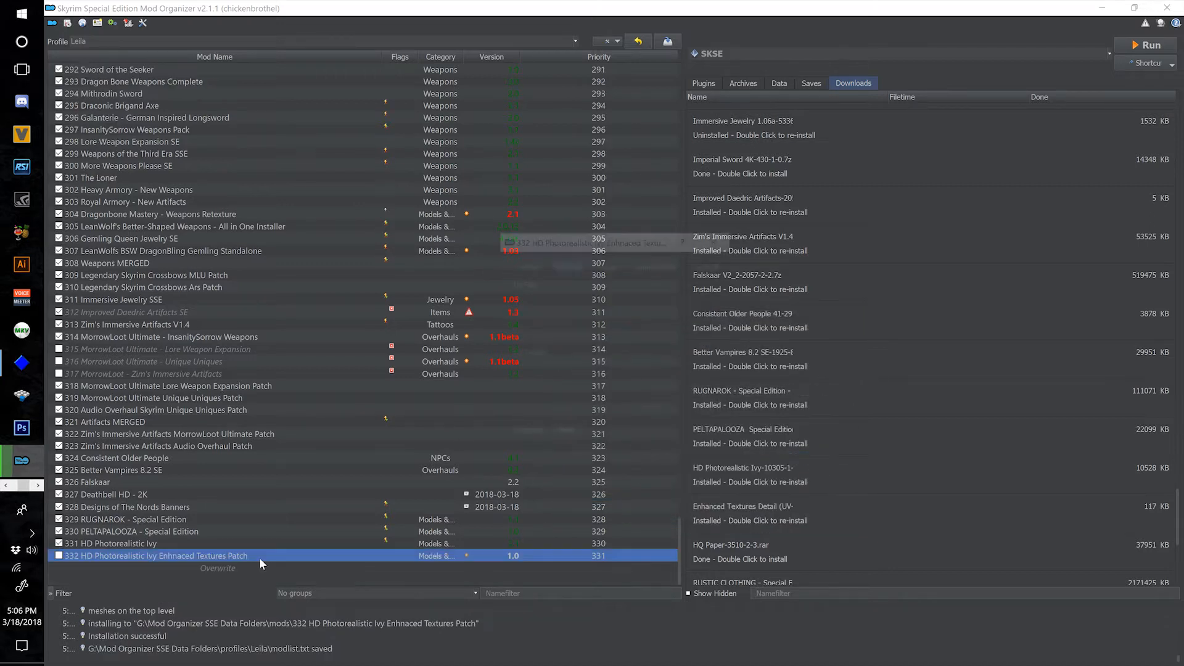
# - Examine the file tree of the 332 HD Photorealistic Ivy patch in its mod information and close it
pyautogui.moveTo(737, 355); pyautogui.dragTo(957, 355)
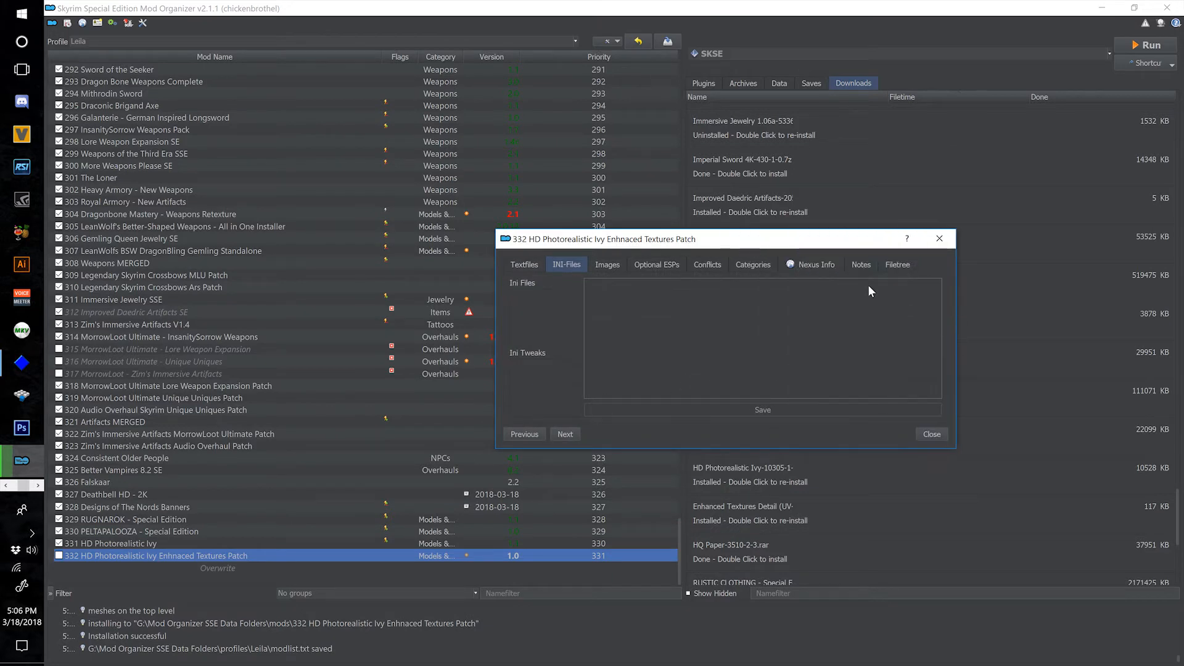
pyautogui.click(893, 267)
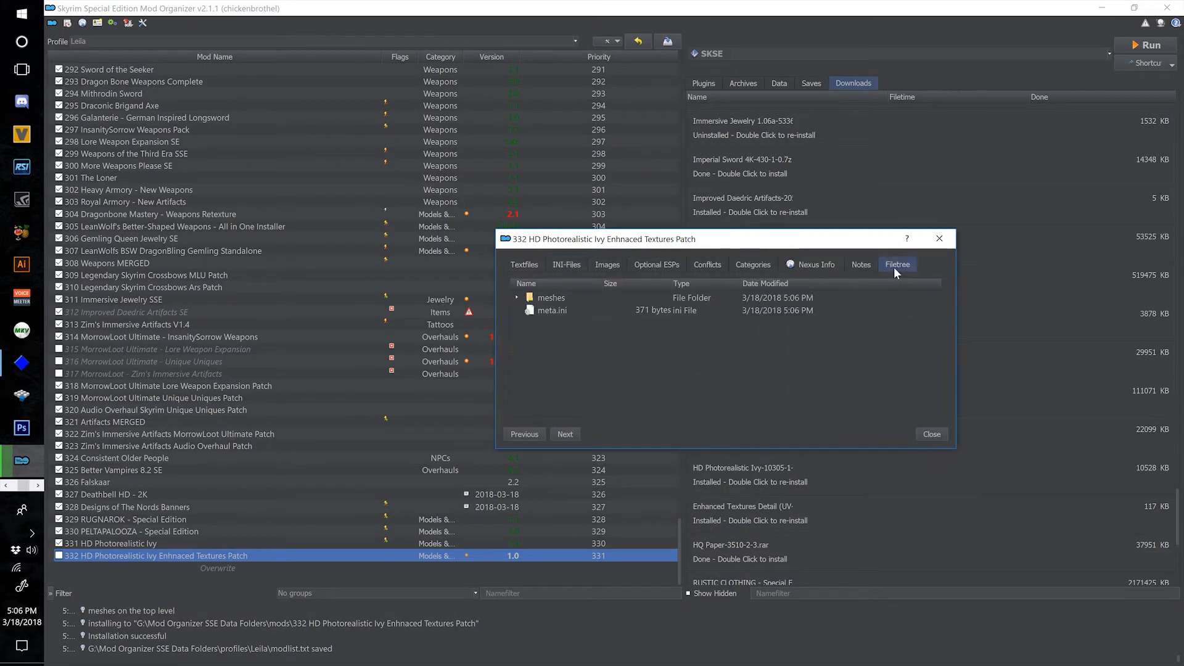
pyautogui.click(937, 242)
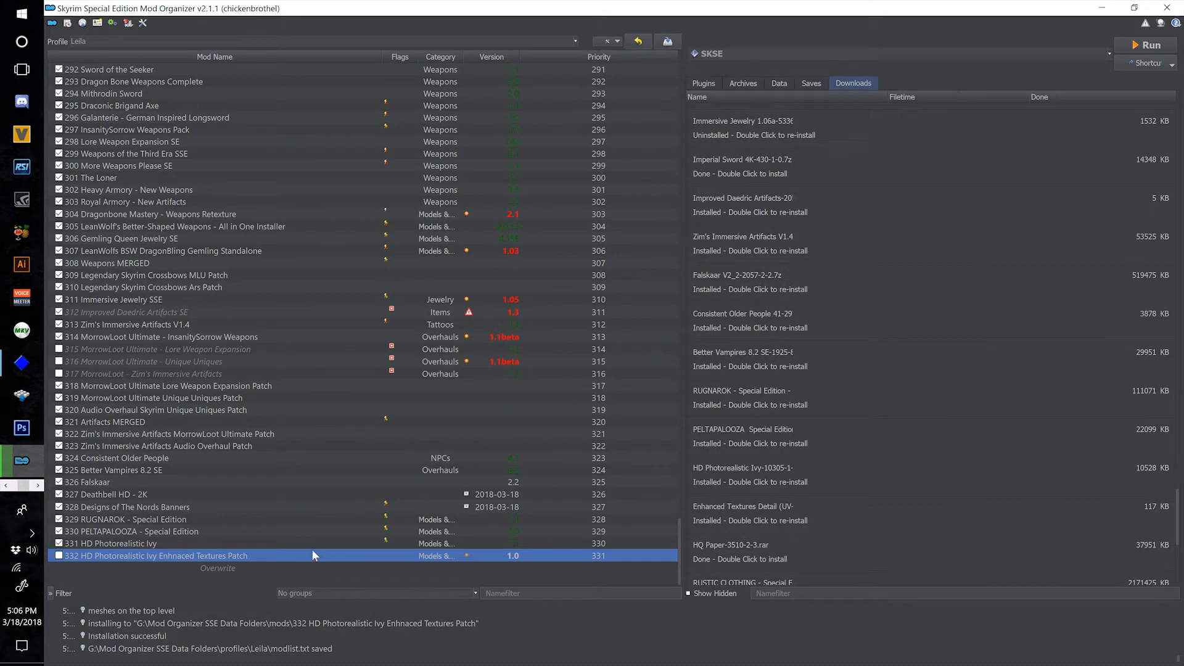
# - Open the mod folders of 331 HD Photorealistic Ivy and its 332 patch in File Explorer
pyautogui.rightClick(290, 543)
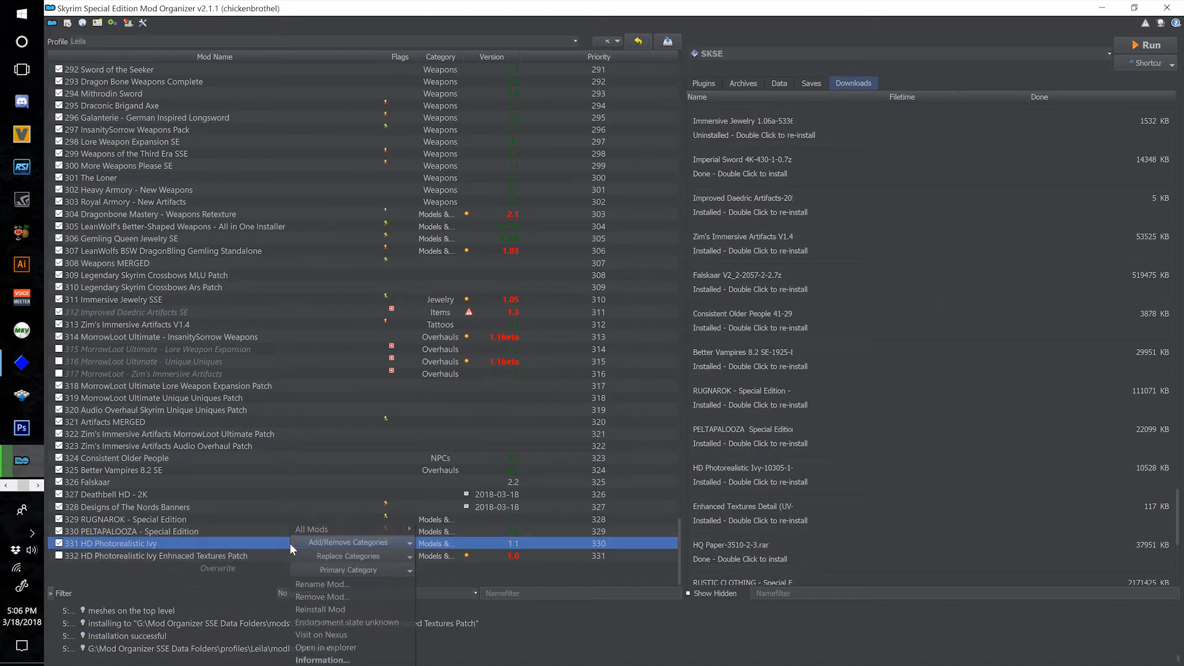
pyautogui.click(348, 647)
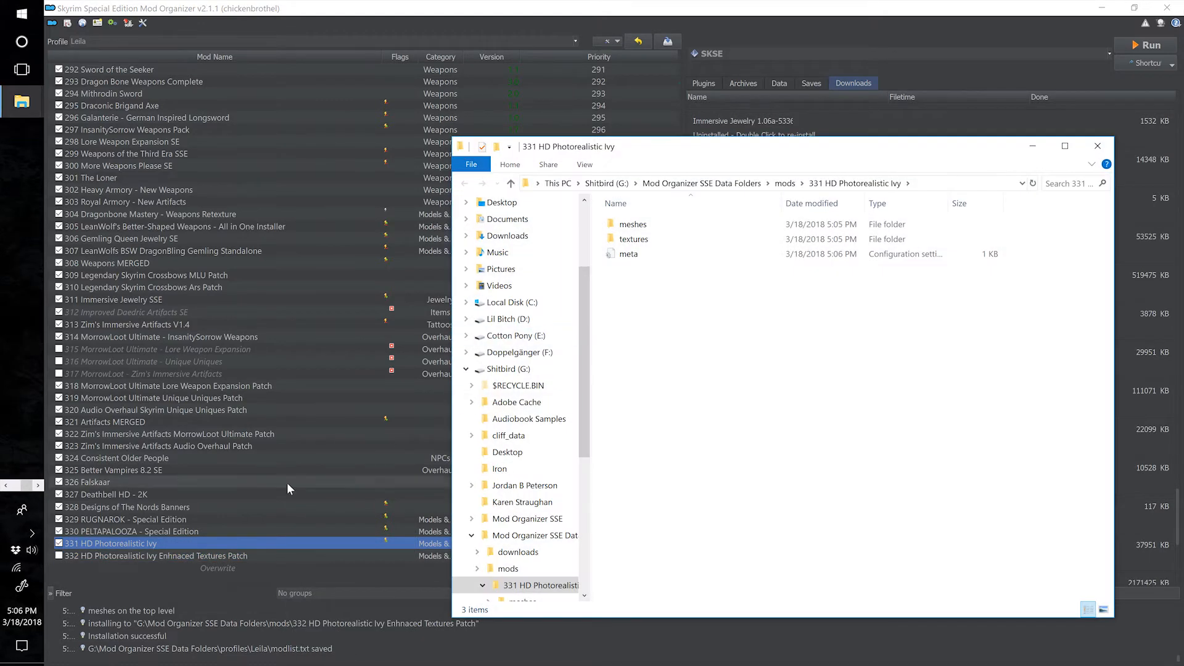
pyautogui.rightClick(262, 558)
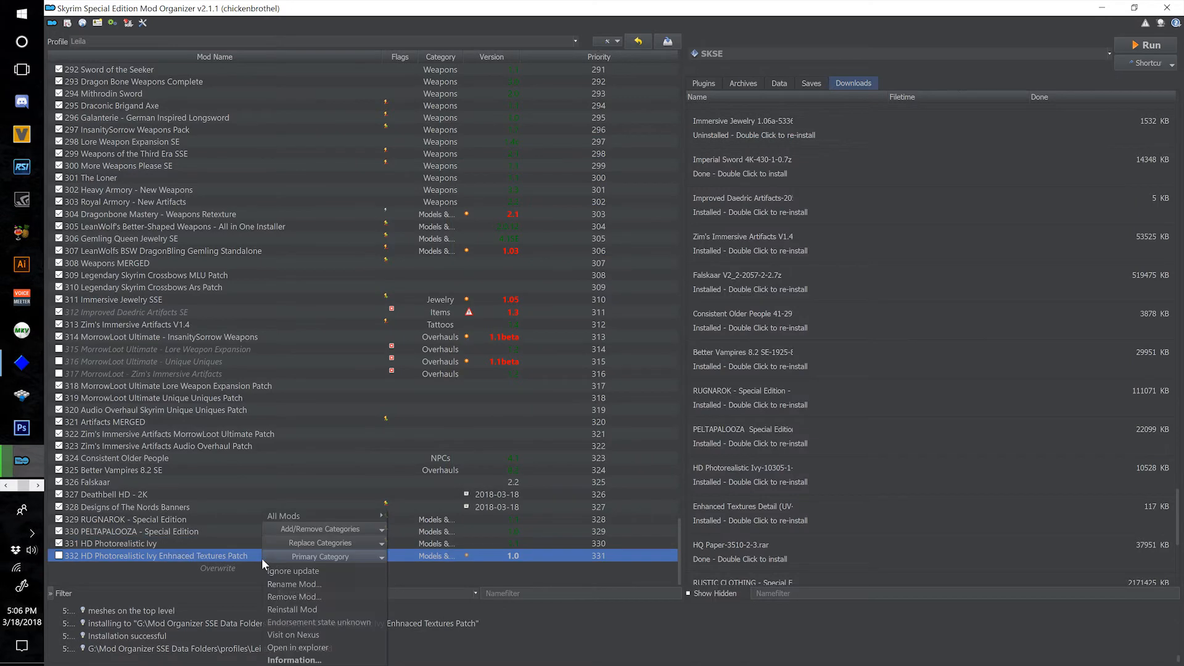
pyautogui.click(335, 647)
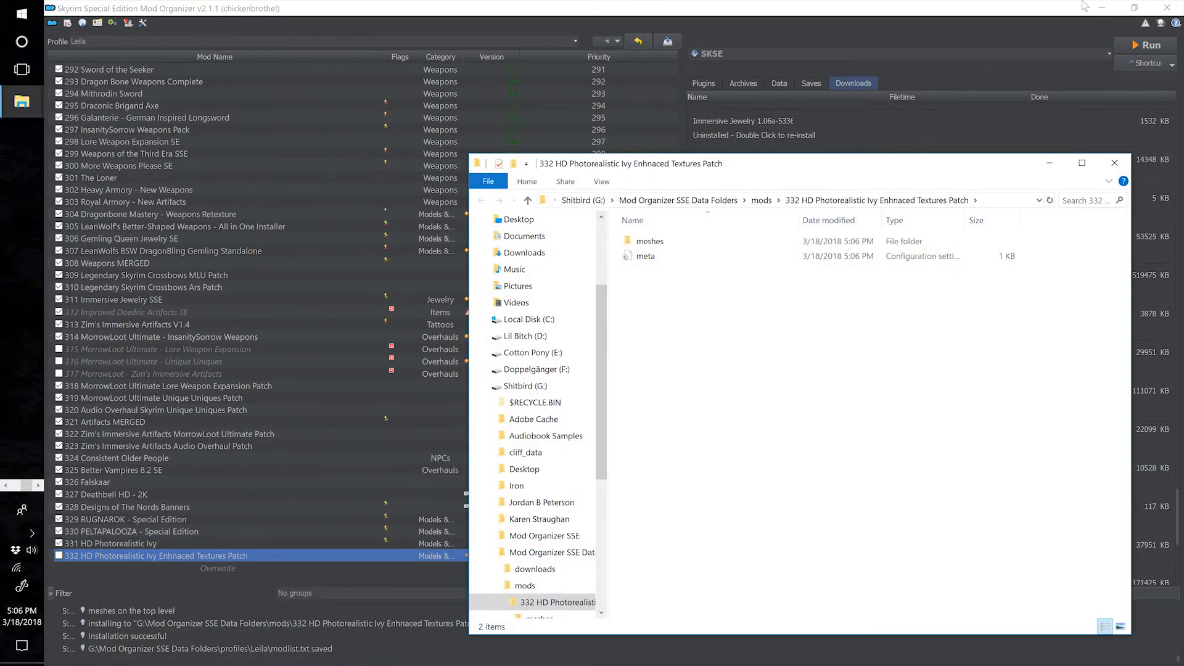
# - Move the meshes folder from the 332 Ivy patch folder into the 331 HD Photorealistic Ivy folder, replacing duplicate files, and close both folder windows
pyautogui.click(1101, 6)
pyautogui.moveTo(848, 166); pyautogui.dragTo(1123, 186)
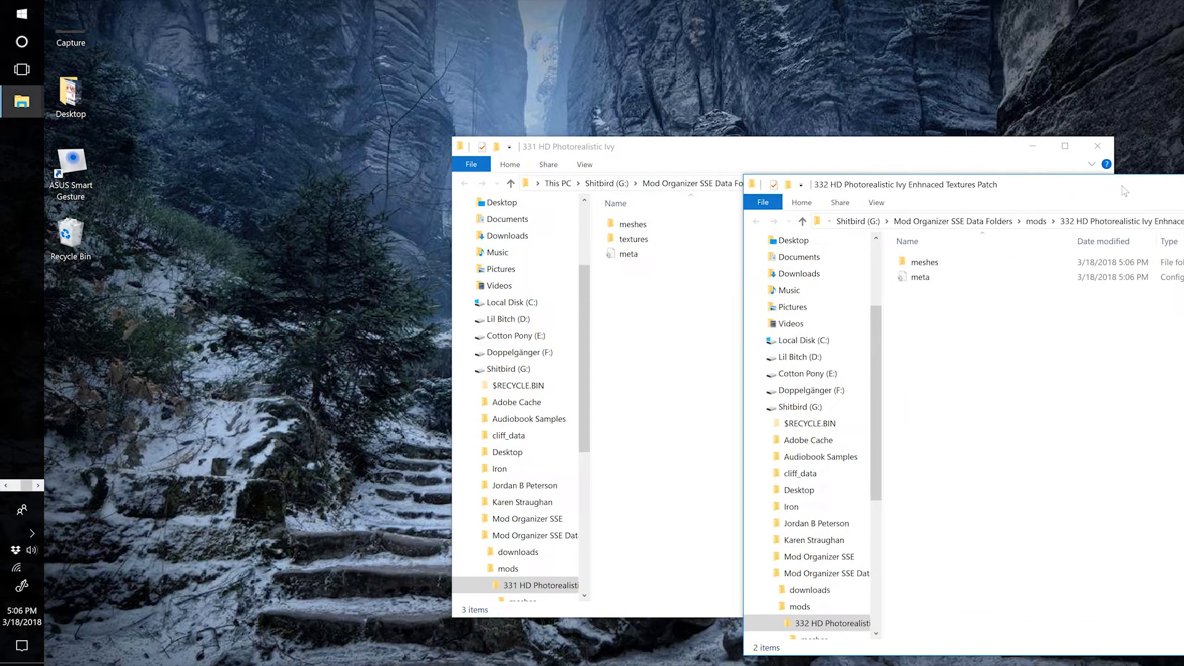
pyautogui.moveTo(916, 153); pyautogui.dragTo(624, 135)
pyautogui.click(954, 196)
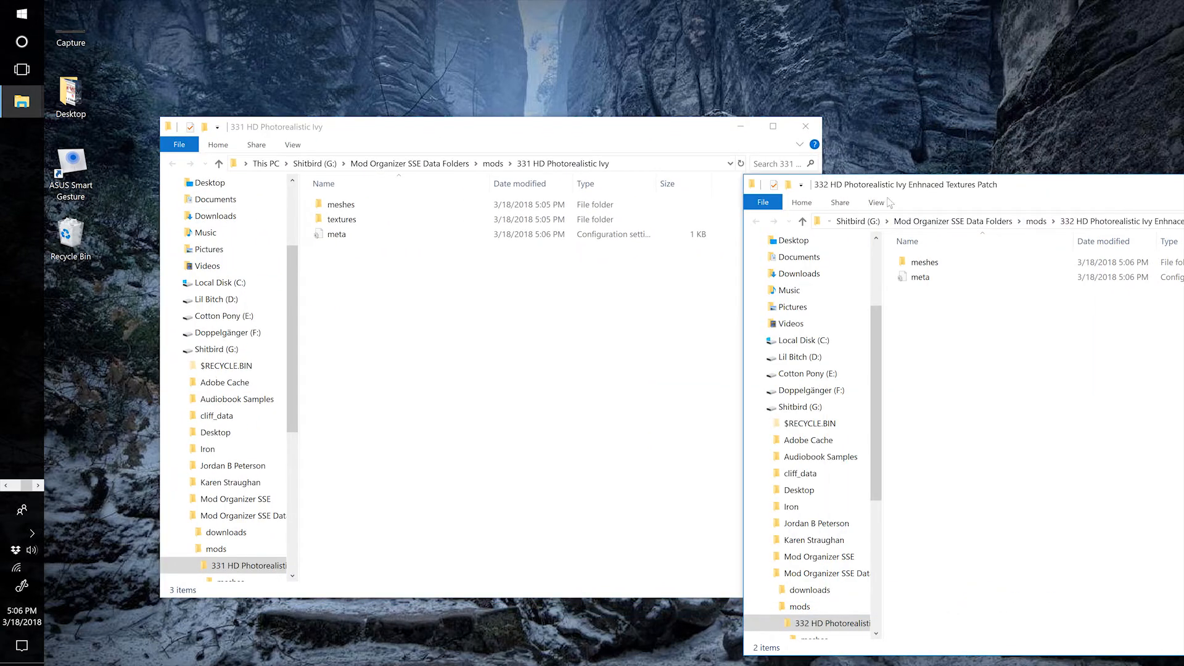
pyautogui.moveTo(927, 186); pyautogui.dragTo(757, 137)
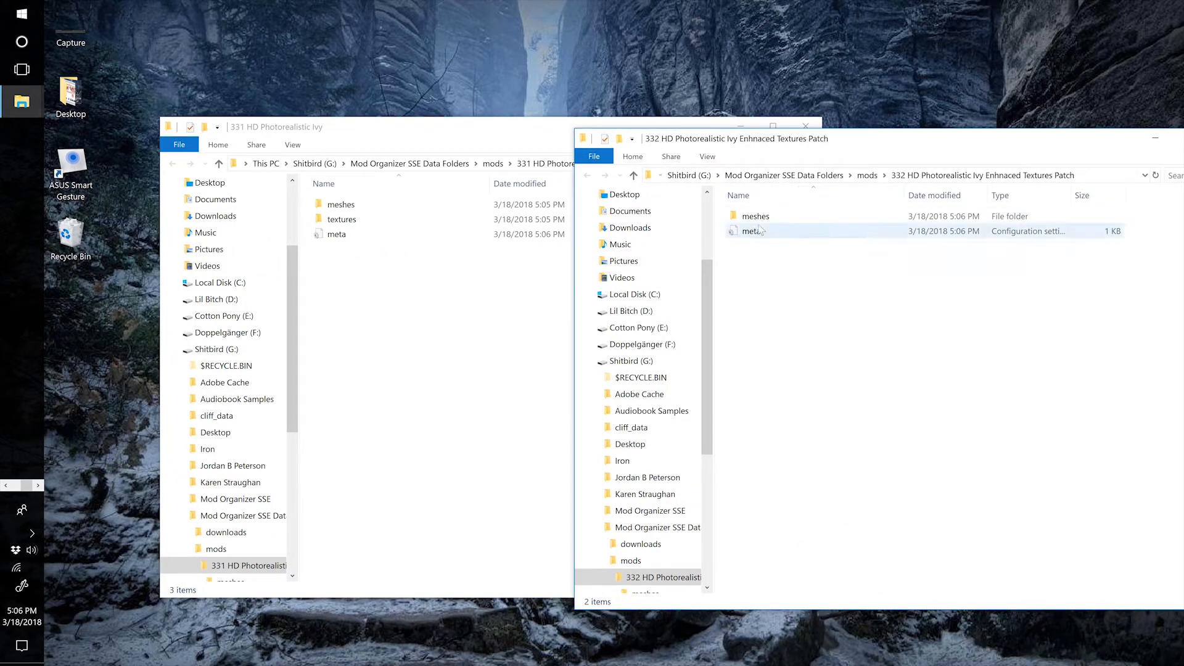
pyautogui.hotkey('ctrl', 'a')
pyautogui.moveTo(759, 231); pyautogui.dragTo(468, 362)
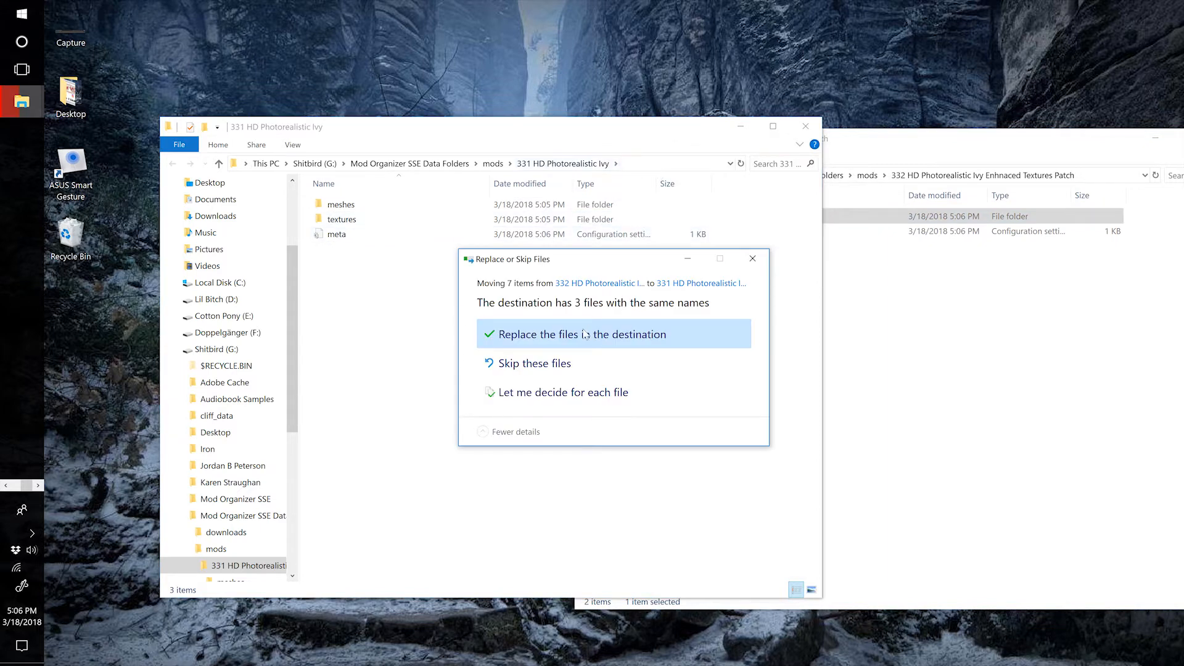
pyautogui.click(632, 334)
pyautogui.moveTo(1042, 139); pyautogui.dragTo(789, 128)
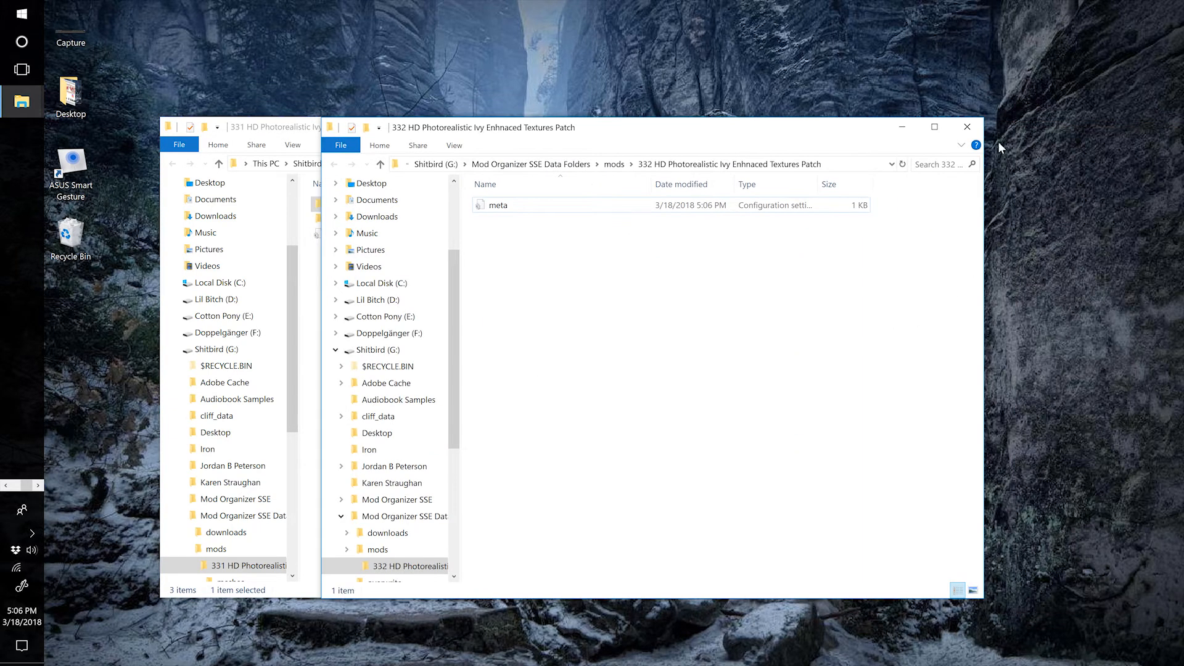
pyautogui.click(967, 126)
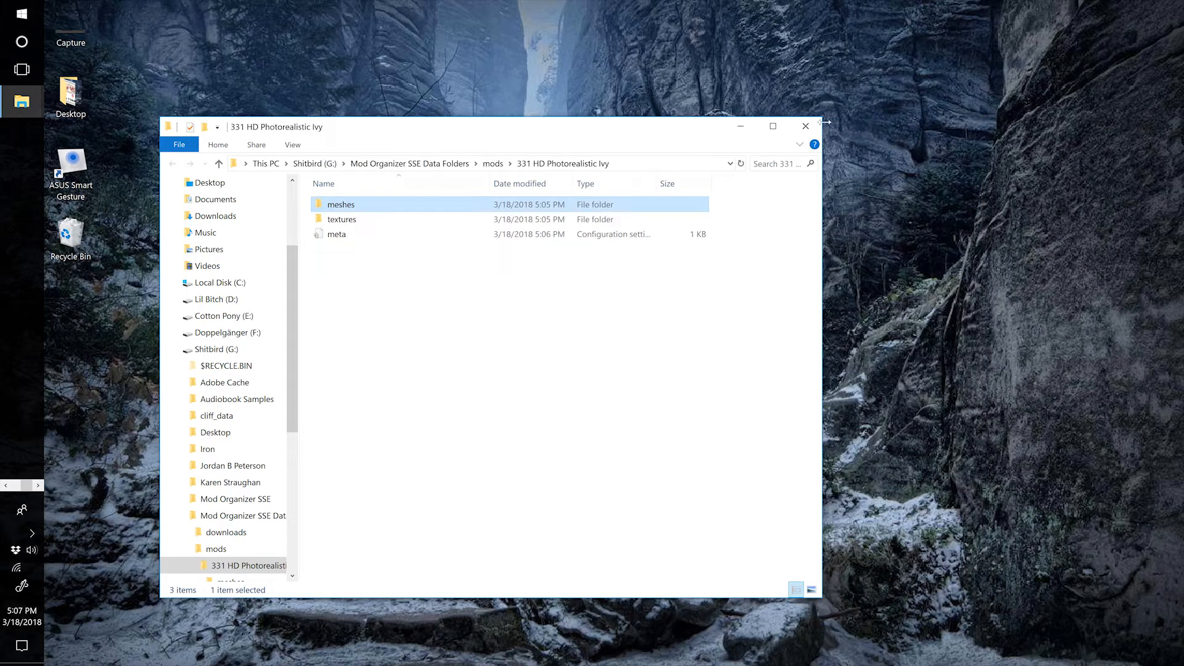
pyautogui.click(804, 130)
# - Switch back to Mod Organizer and remove the 332 HD Photorealistic Ivy Enhnaced Textures Patch mod
pyautogui.hotkey('alt', 'Tab')
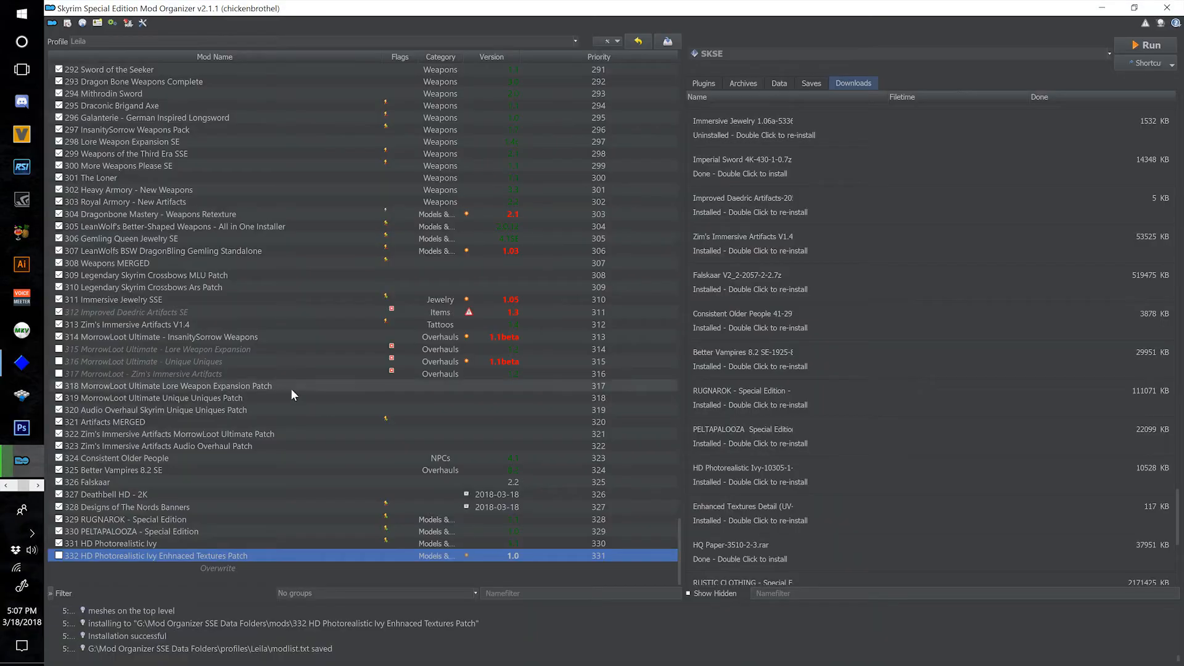
pyautogui.rightClick(226, 559)
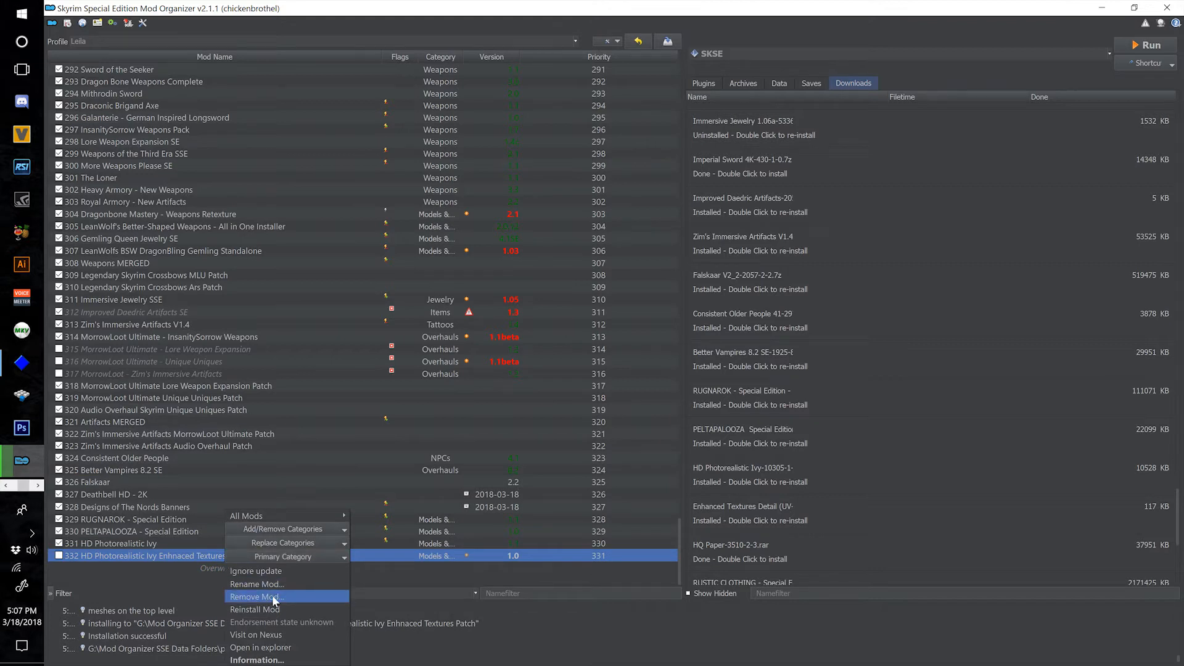
pyautogui.click(275, 597)
pyautogui.click(641, 371)
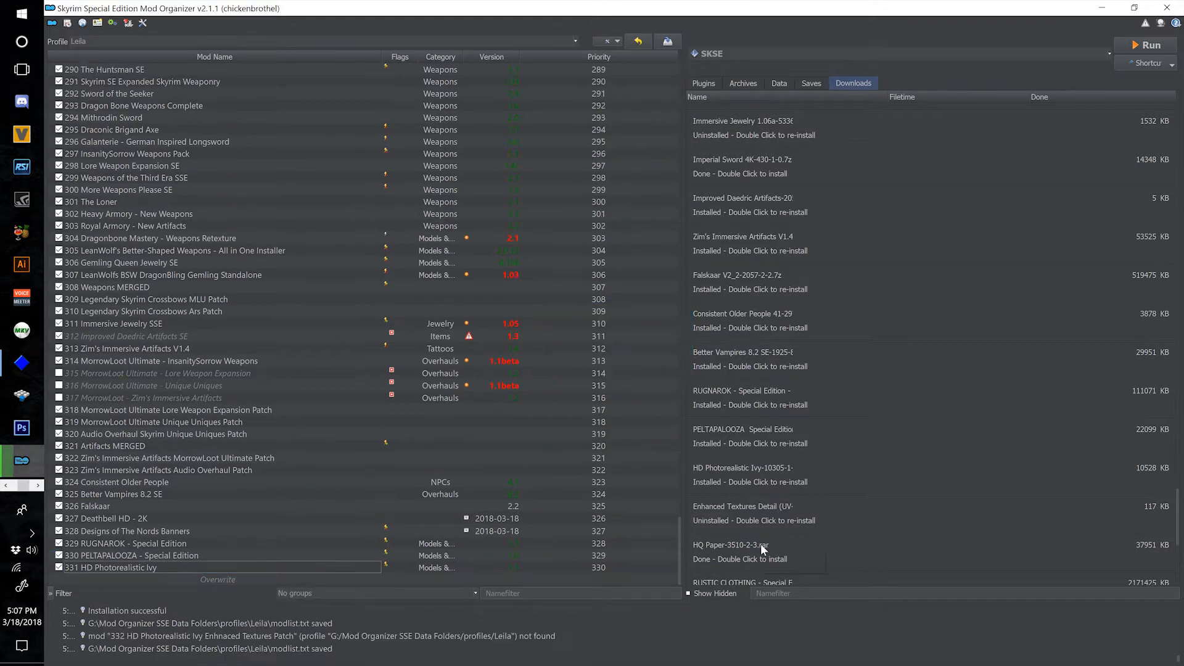
# - Install the downloaded HQ Paper archive, naming the mod "332 HQ Paper"
pyautogui.doubleClick(761, 543)
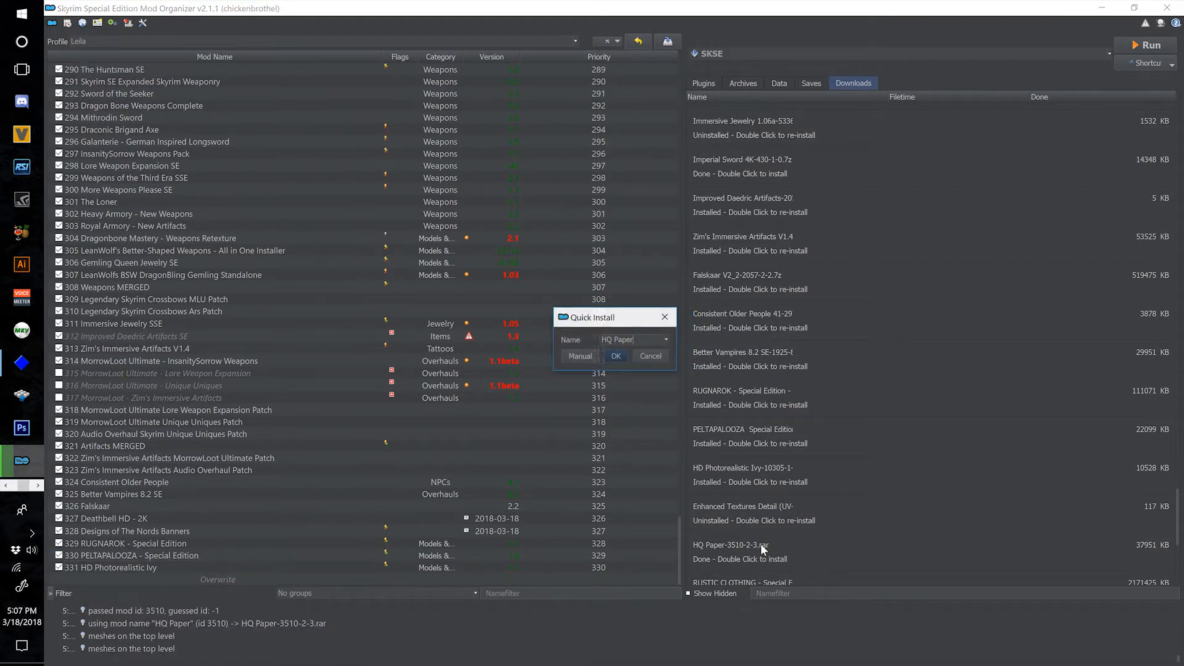
pyautogui.click(603, 339)
pyautogui.write('332')
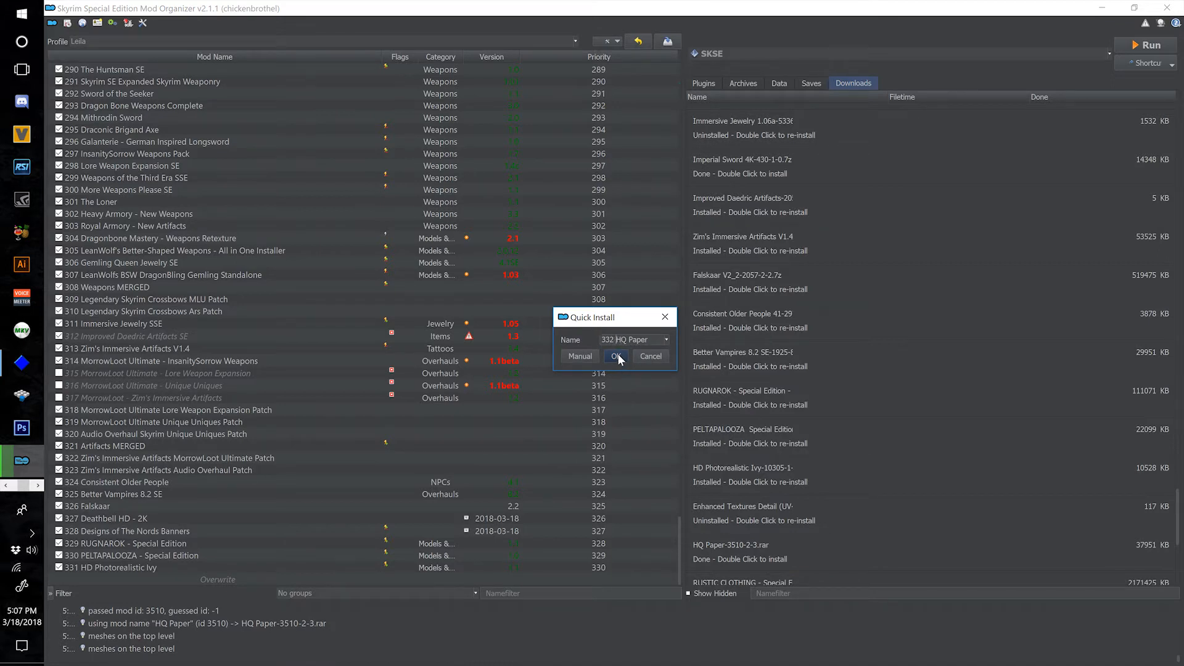
pyautogui.click(617, 353)
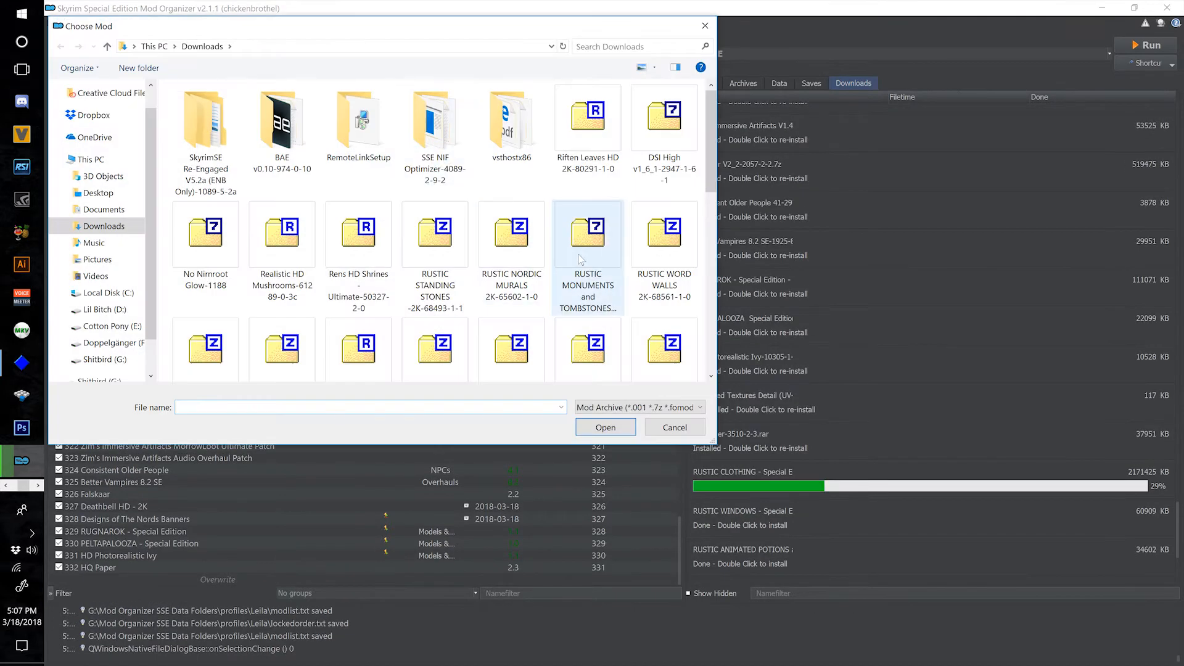
# - Install the HD_Linens-2979-1-0 archive from the Windows Downloads folder, naming the mod "333 HD Linens"
pyautogui.scroll(-1, 450, 307)
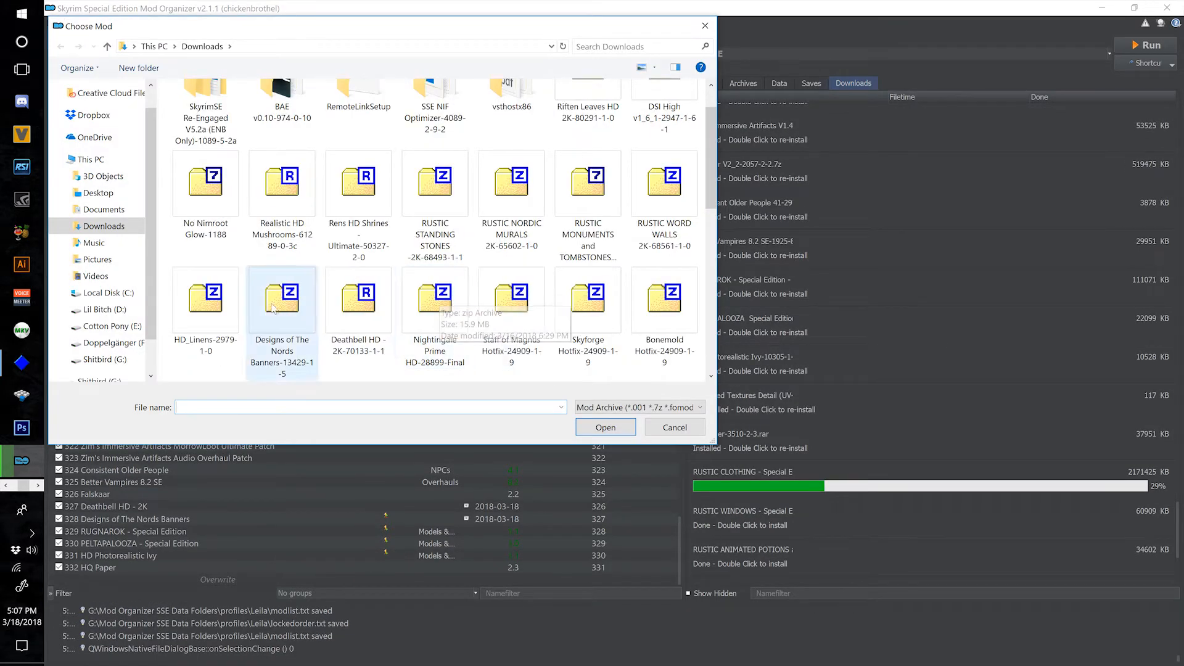
pyautogui.click(205, 301)
pyautogui.click(605, 427)
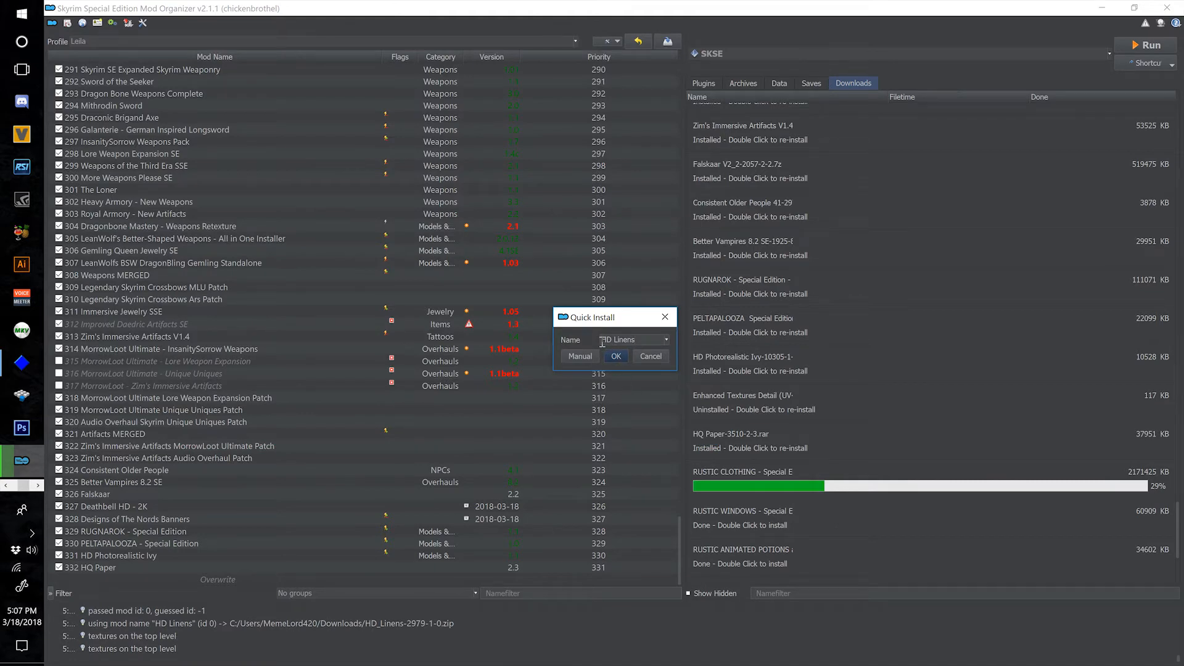
pyautogui.press('Home')
pyautogui.write('333')
pyautogui.click(615, 356)
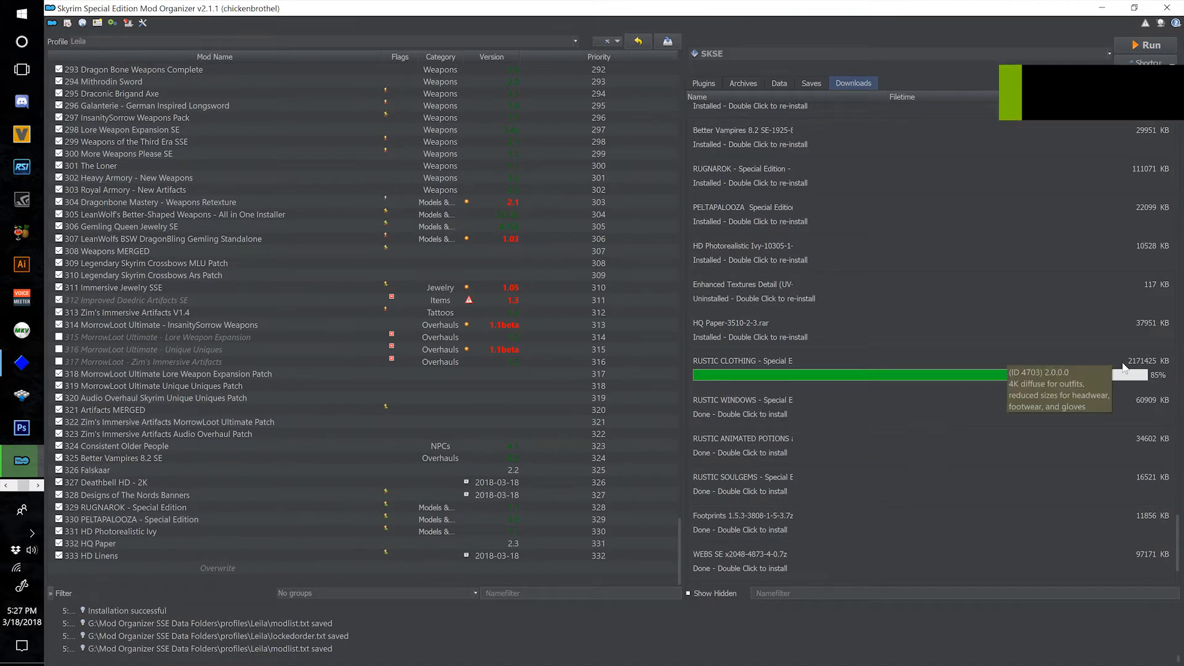
# - Install the downloaded RUSTIC WINDOWS archive, naming the mod "334 RUSTIC WINDOWS - Special Edition - 2K"
pyautogui.doubleClick(776, 403)
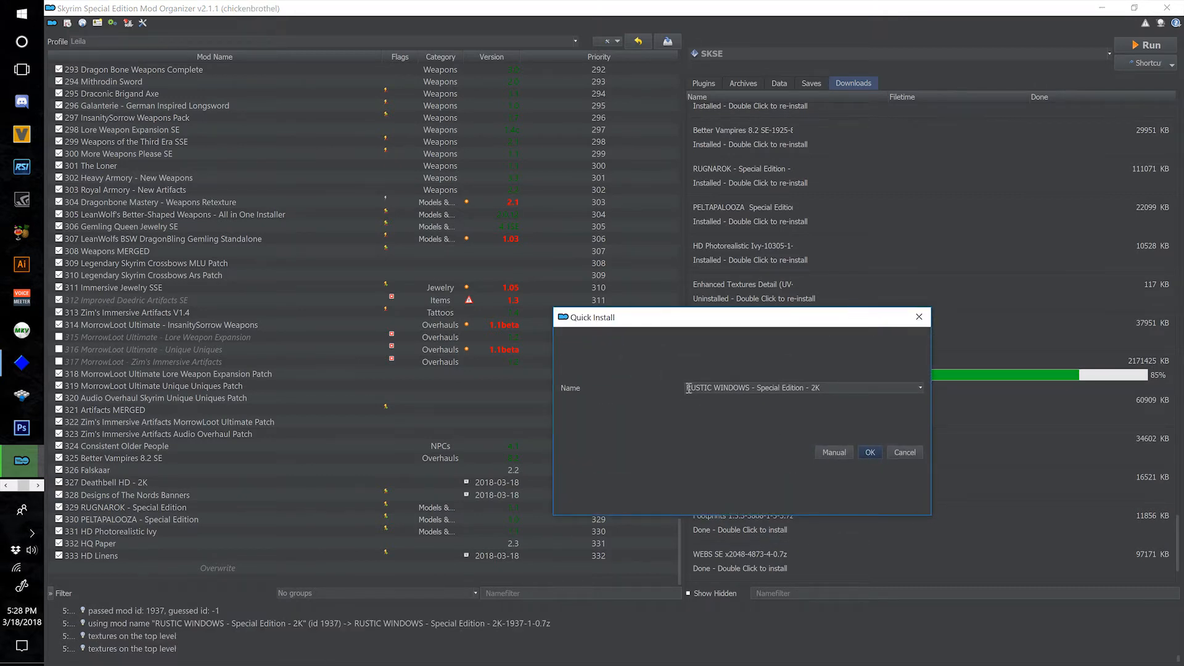
pyautogui.press('Home')
pyautogui.write('334')
pyautogui.click(869, 452)
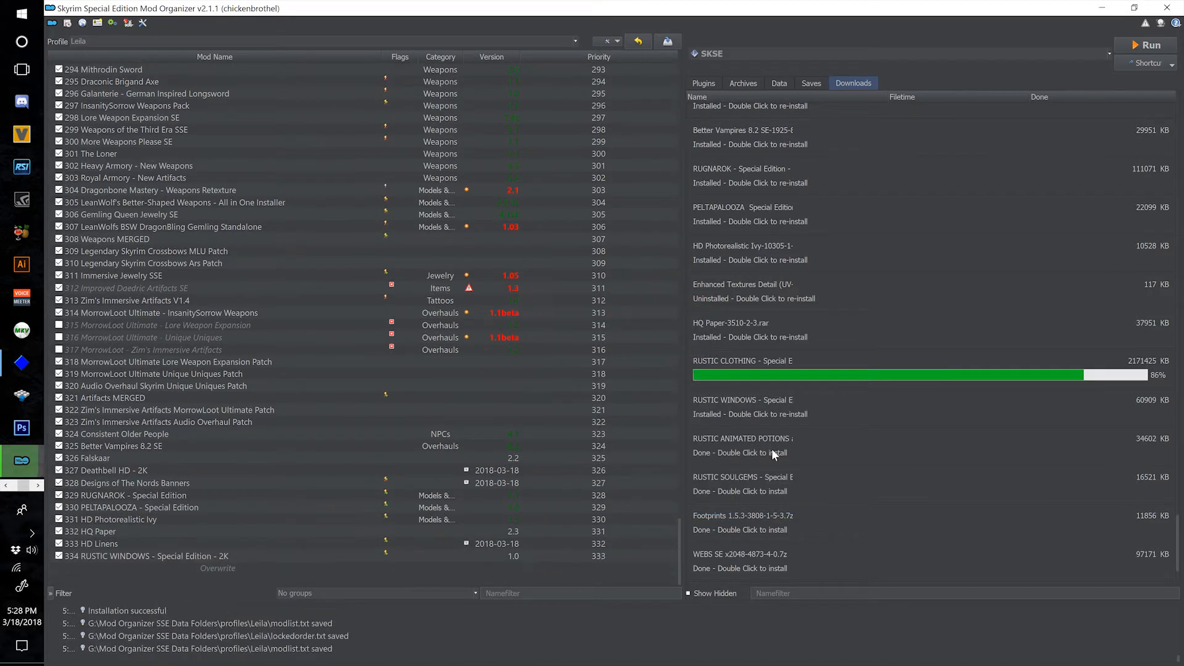
# - Install the downloaded RUSTIC ANIMATED POTIONS archive, naming the mod "335 RUSTIC ANIMATED POTIONS and POISONS"
pyautogui.doubleClick(732, 441)
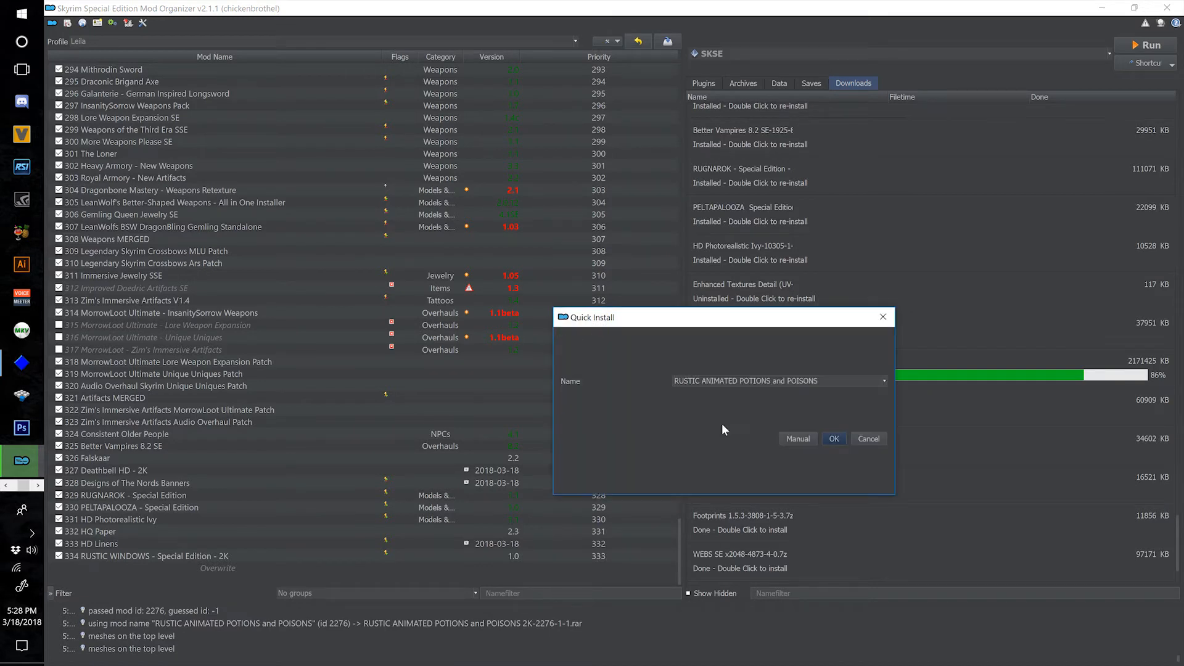
pyautogui.write('335')
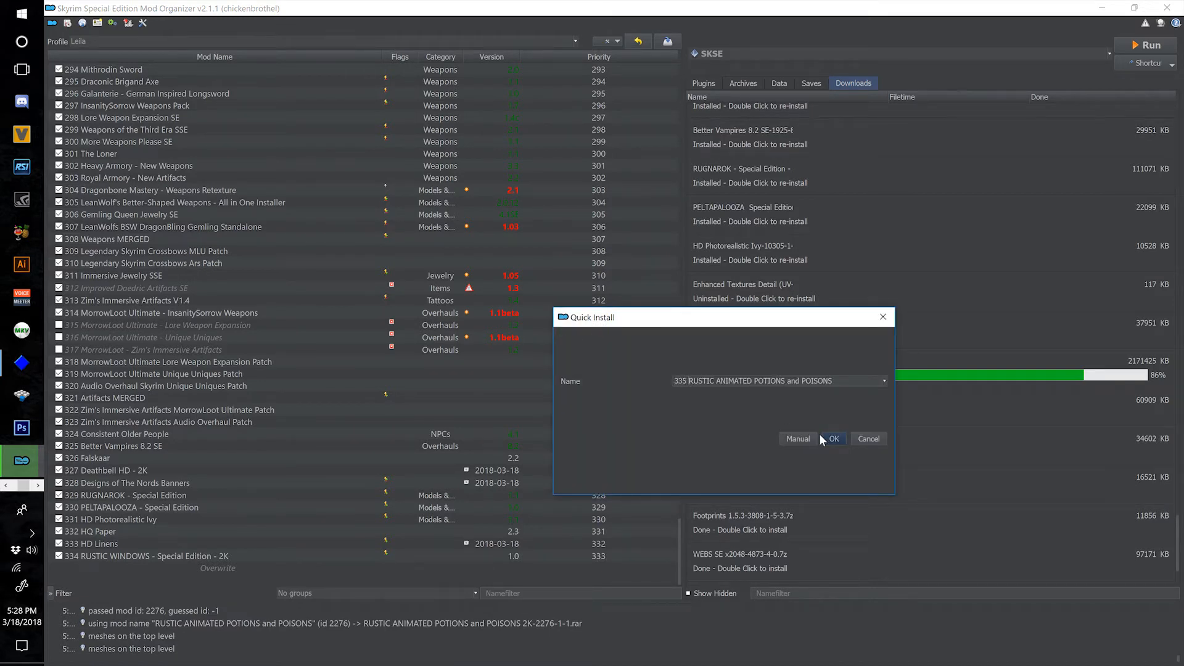
pyautogui.click(832, 438)
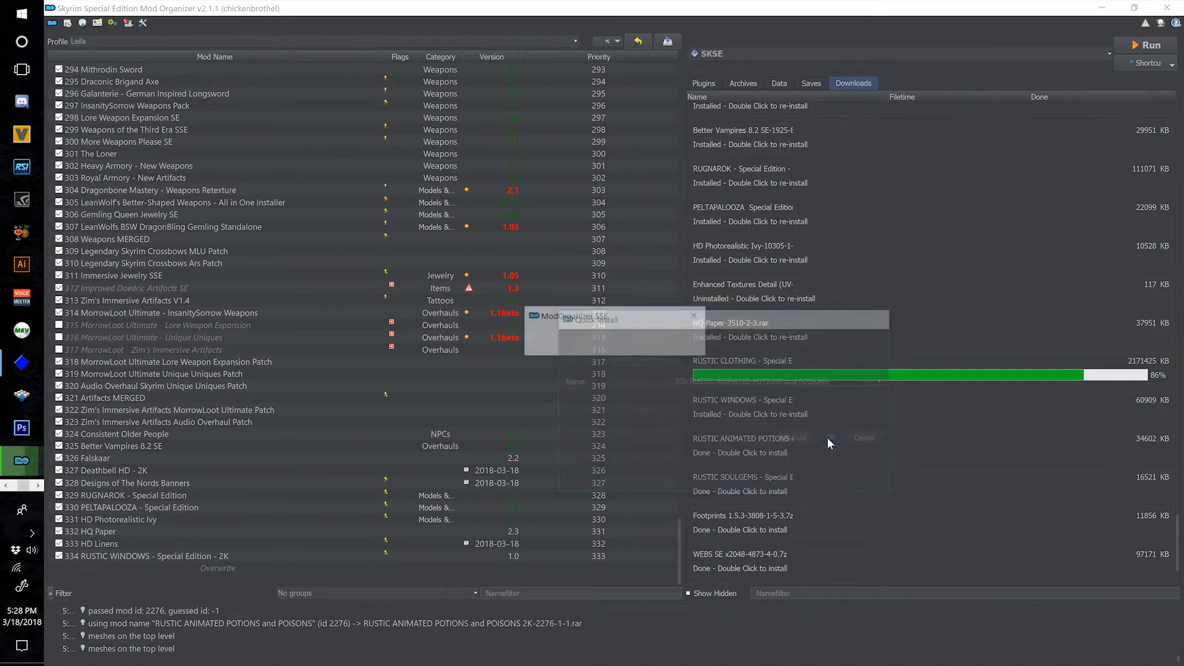
# - Install the RUSTIC WORD WALLS 2K-68561-1-0 archive from the Windows Downloads folder, naming the mod "336 RUSTIC WORD WALLS 2K"
pyautogui.click(67, 24)
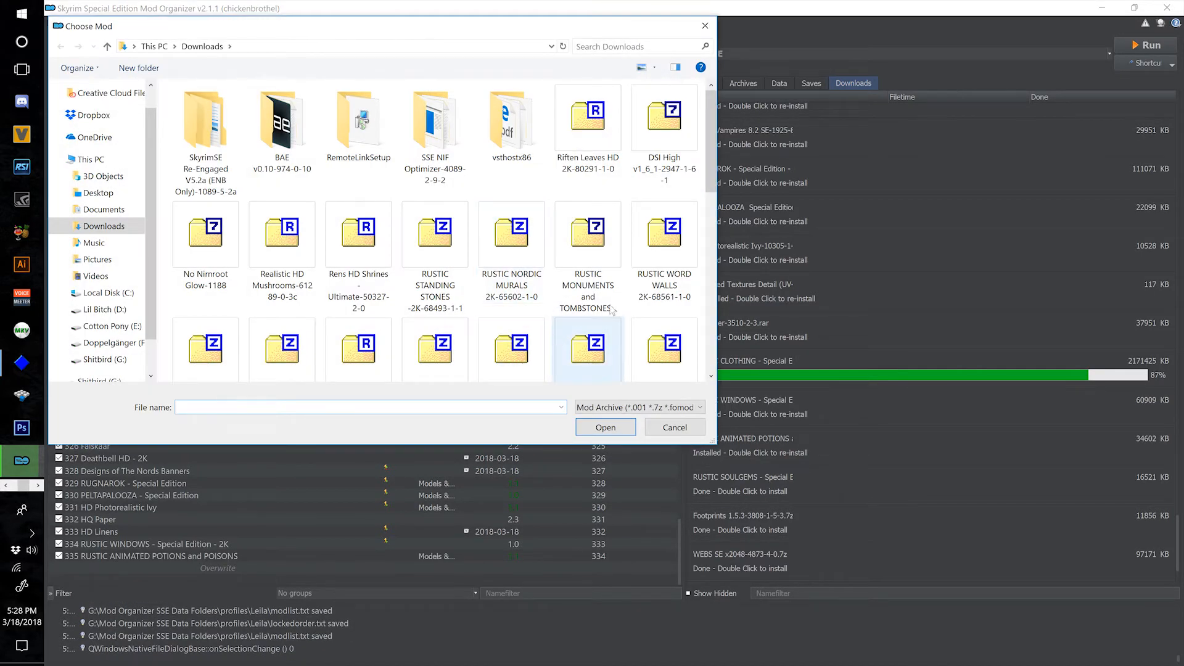
pyautogui.click(654, 253)
pyautogui.click(614, 425)
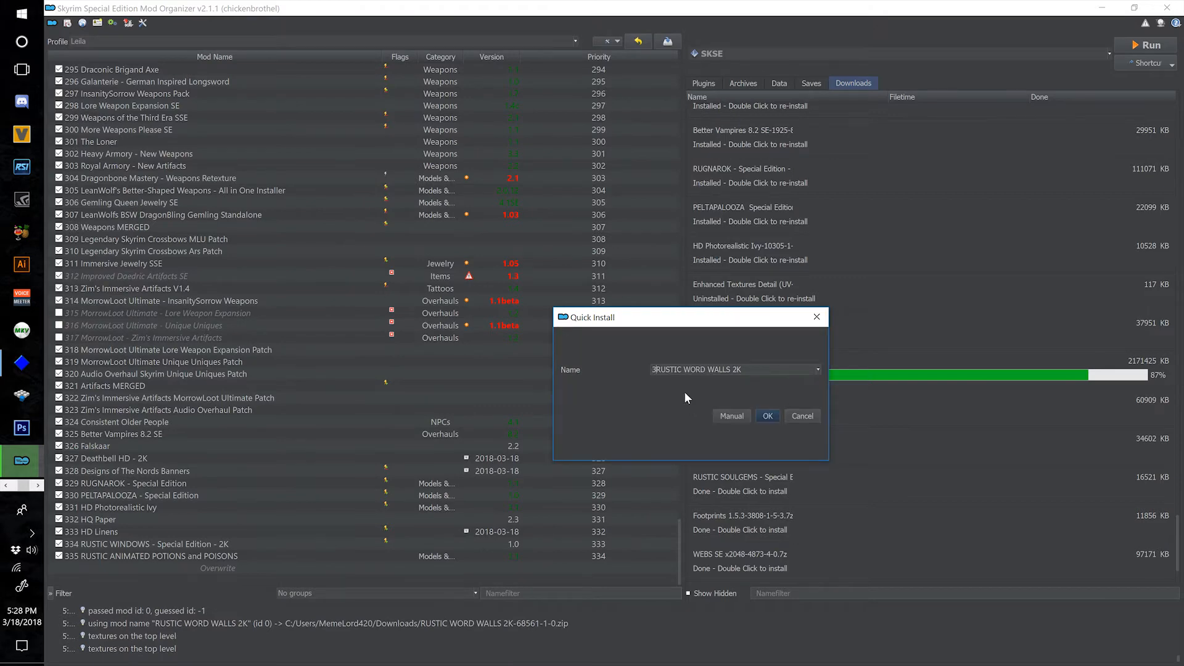
pyautogui.press('Home')
pyautogui.write('336')
pyautogui.click(767, 415)
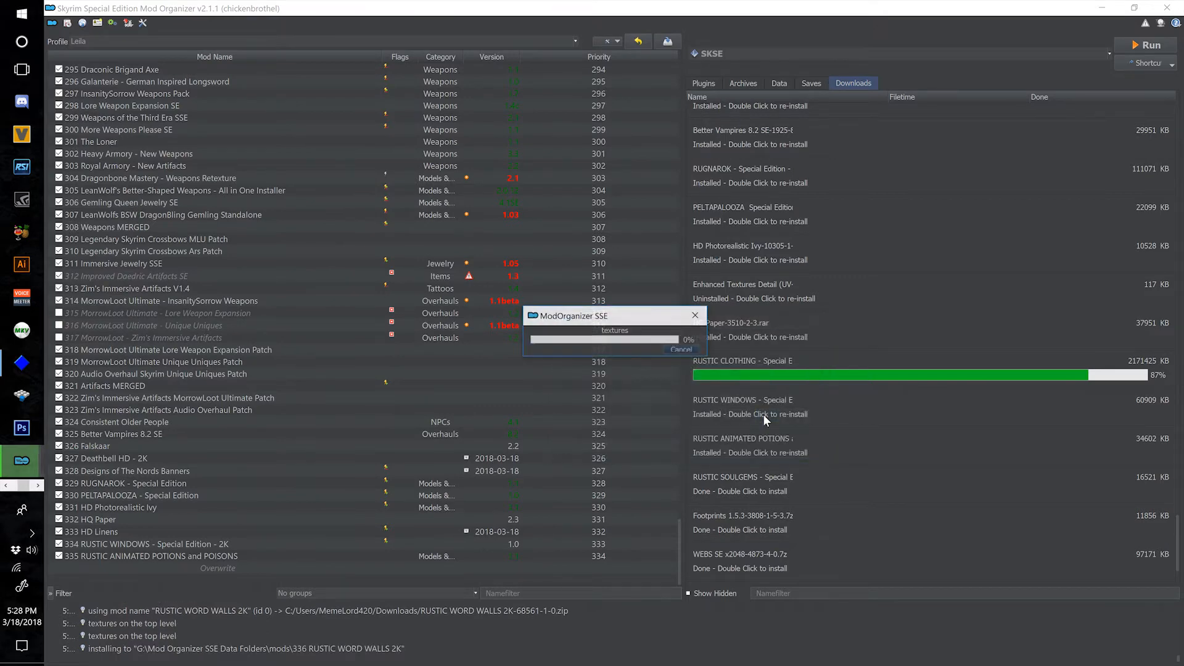
# - Start installing the RUSTIC MONUMENTS and TOMBSTONES V2.6 archive from the Windows Downloads folder, naming the mod "337 RUSTIC MONUMENTS AND TOMBSTONES"
pyautogui.click(53, 23)
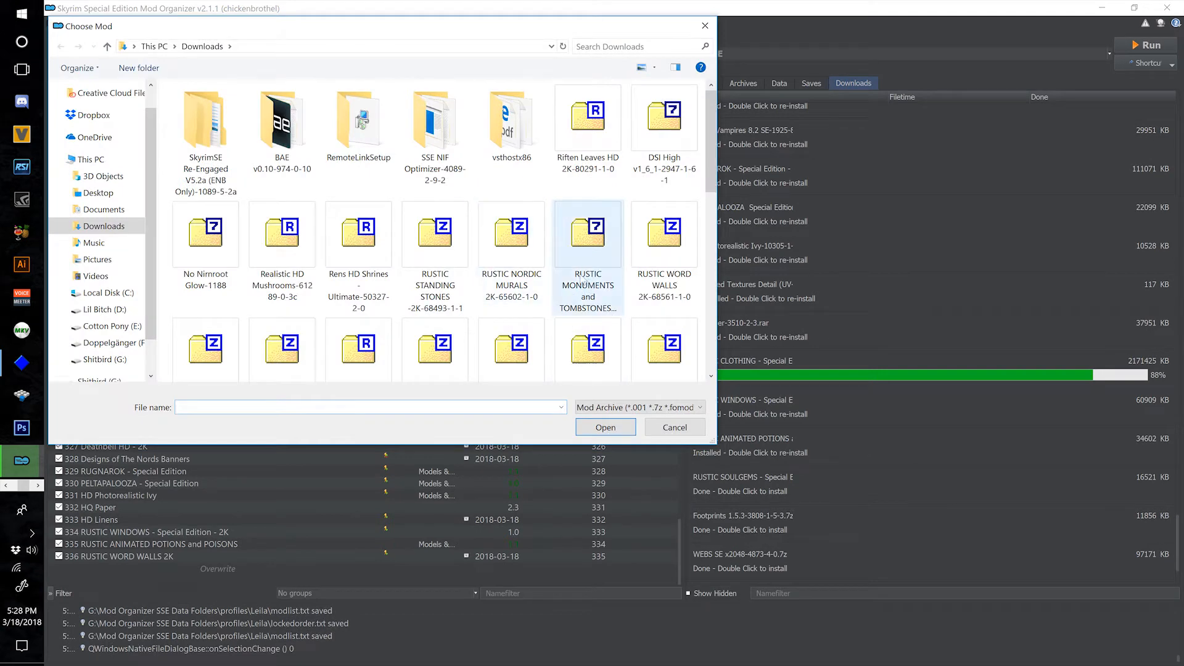
pyautogui.click(585, 271)
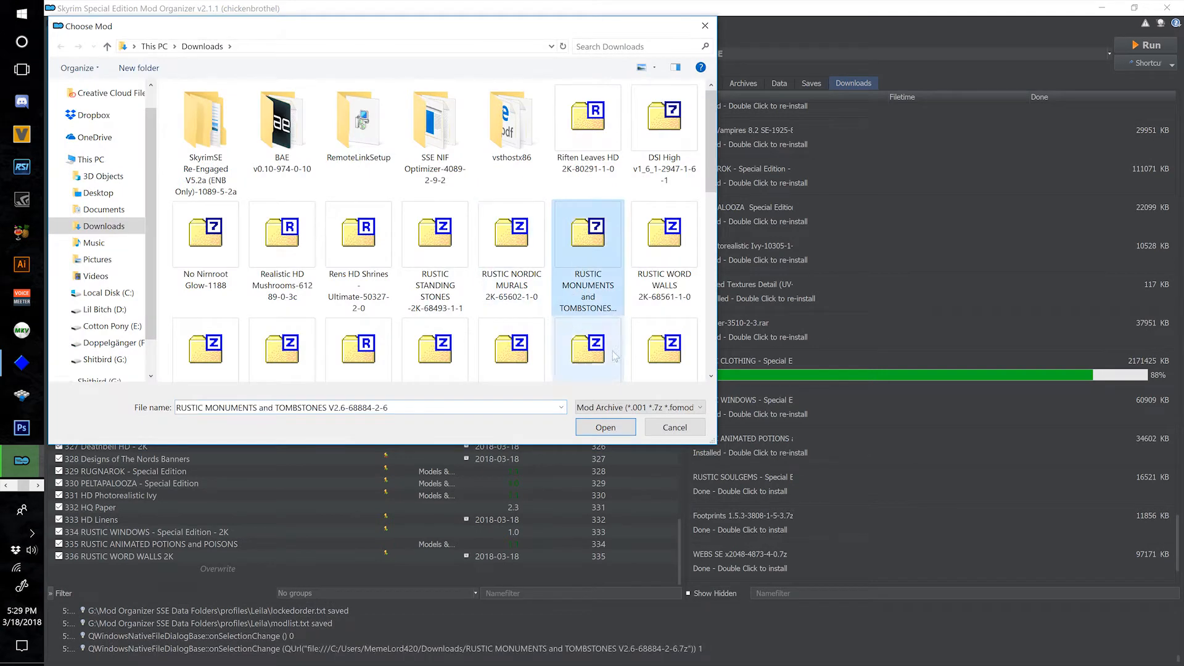
pyautogui.click(605, 427)
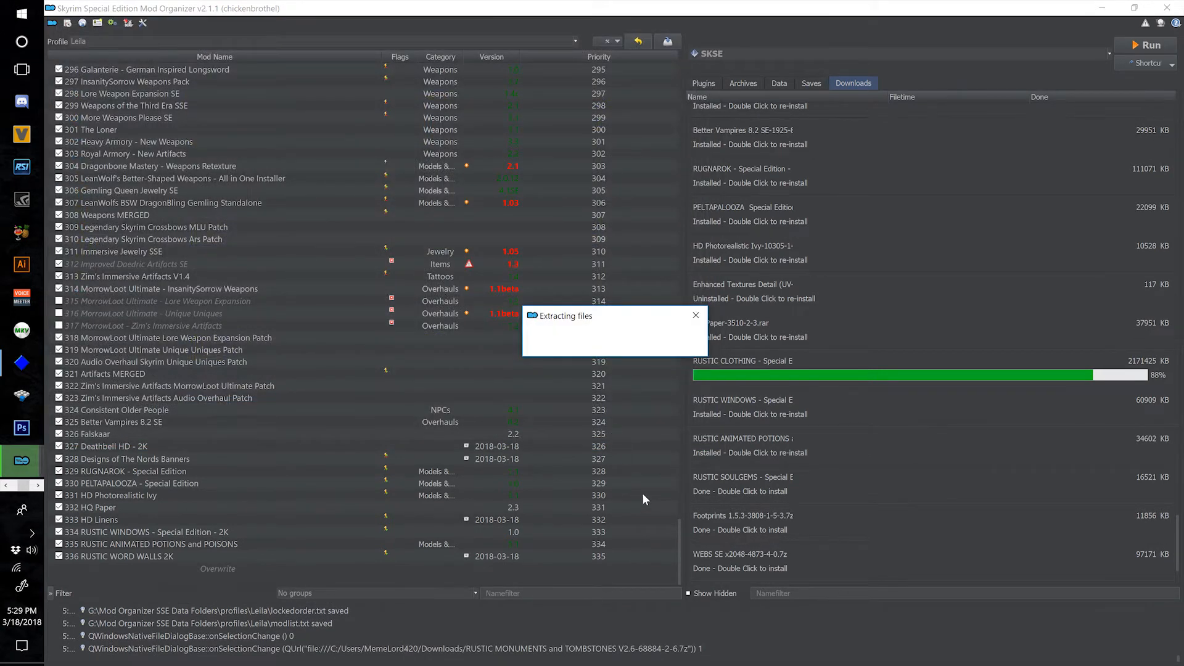
pyautogui.press('Home')
pyautogui.write('337')
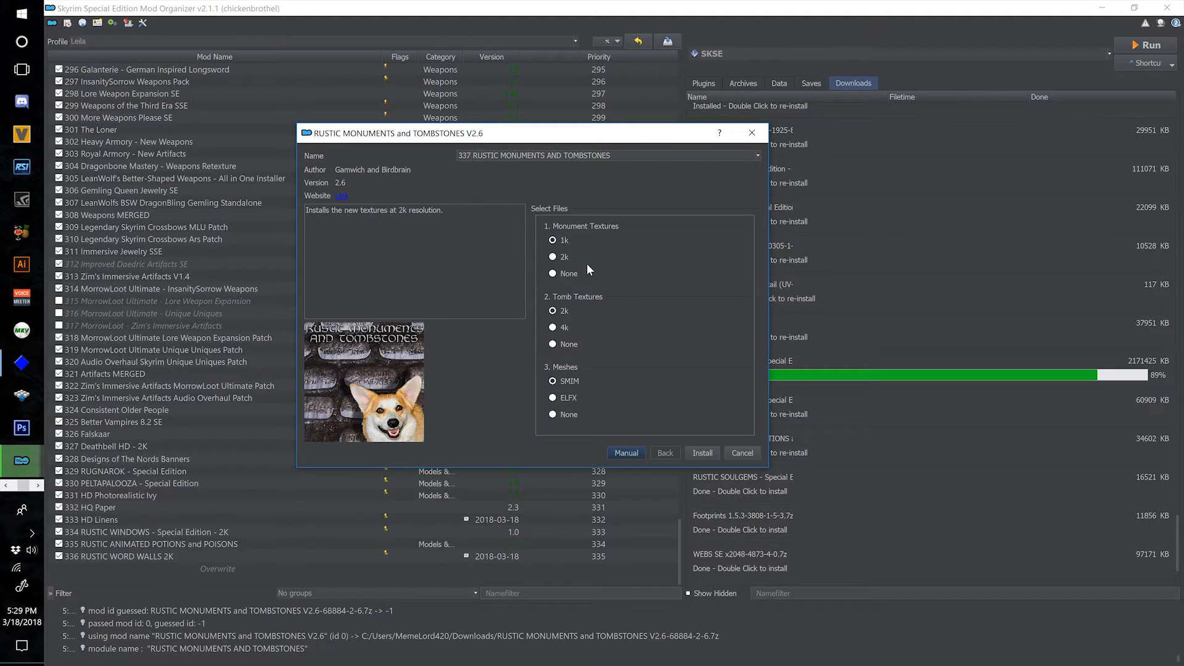
# - Choose 2k monument textures, 4k tomb textures and ELFX meshes, and install the Rustic Monuments and Tombstones mod
pyautogui.click(565, 259)
pyautogui.click(564, 327)
pyautogui.click(568, 399)
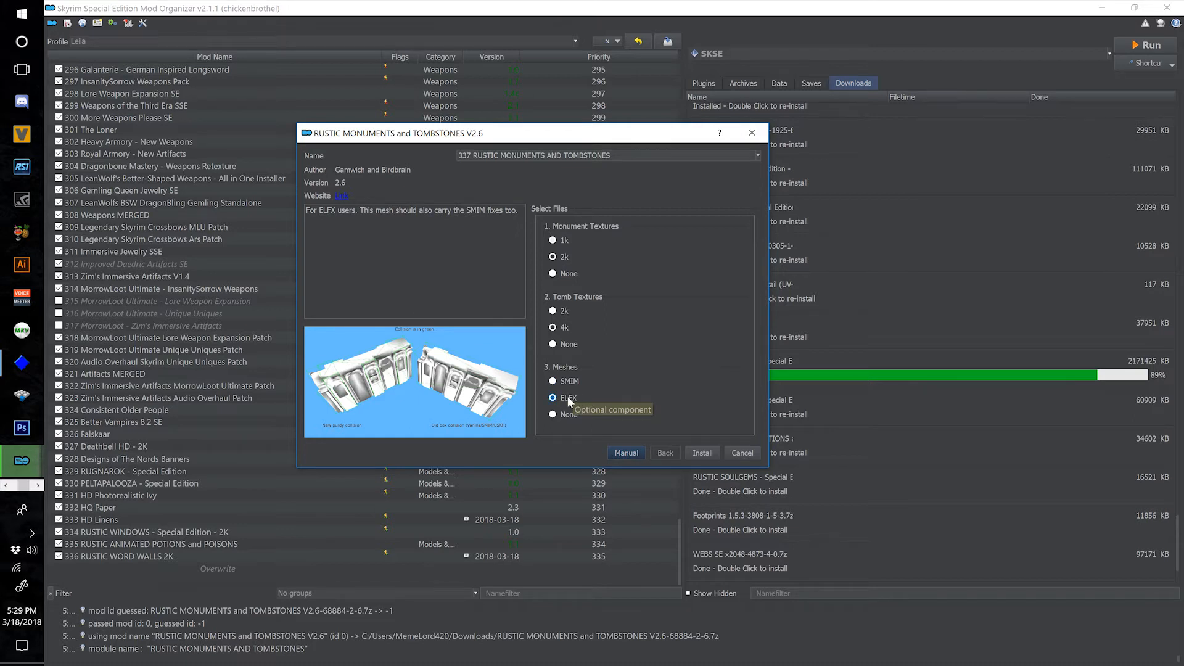
pyautogui.click(704, 453)
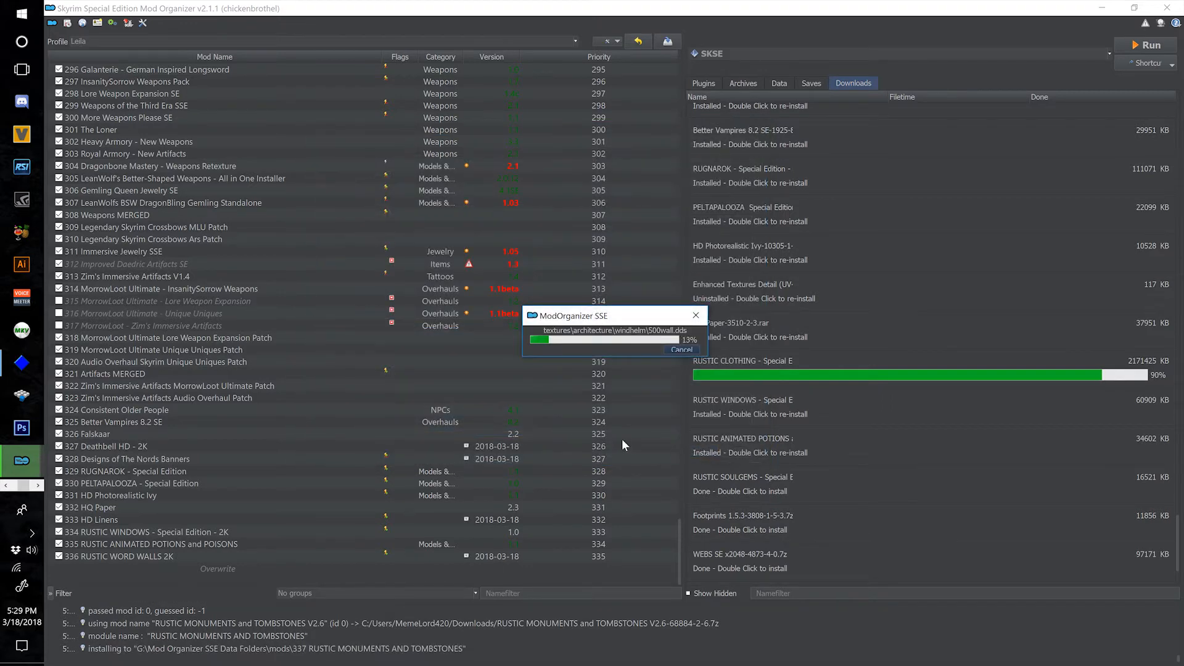
# - Install the RUSTIC NORDIC MURALS 2K-65602-1-0 archive from the Windows Downloads folder, naming the mod "338 RUSTIC NORDIC MURALS 2K"
pyautogui.click(67, 23)
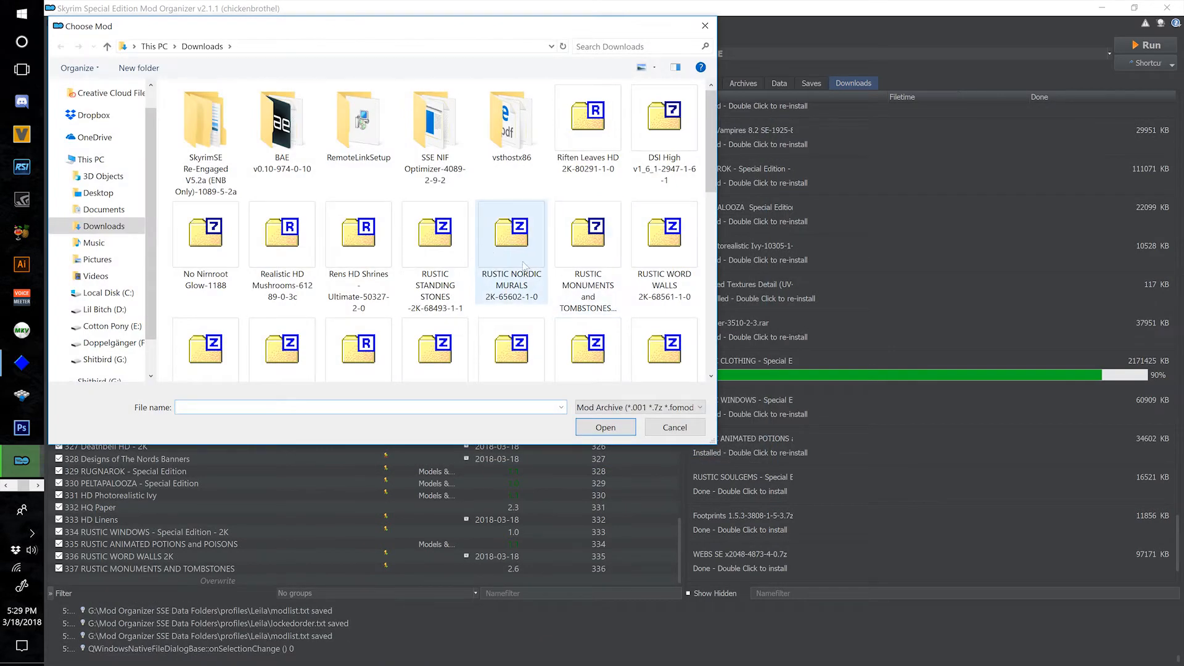
pyautogui.click(523, 267)
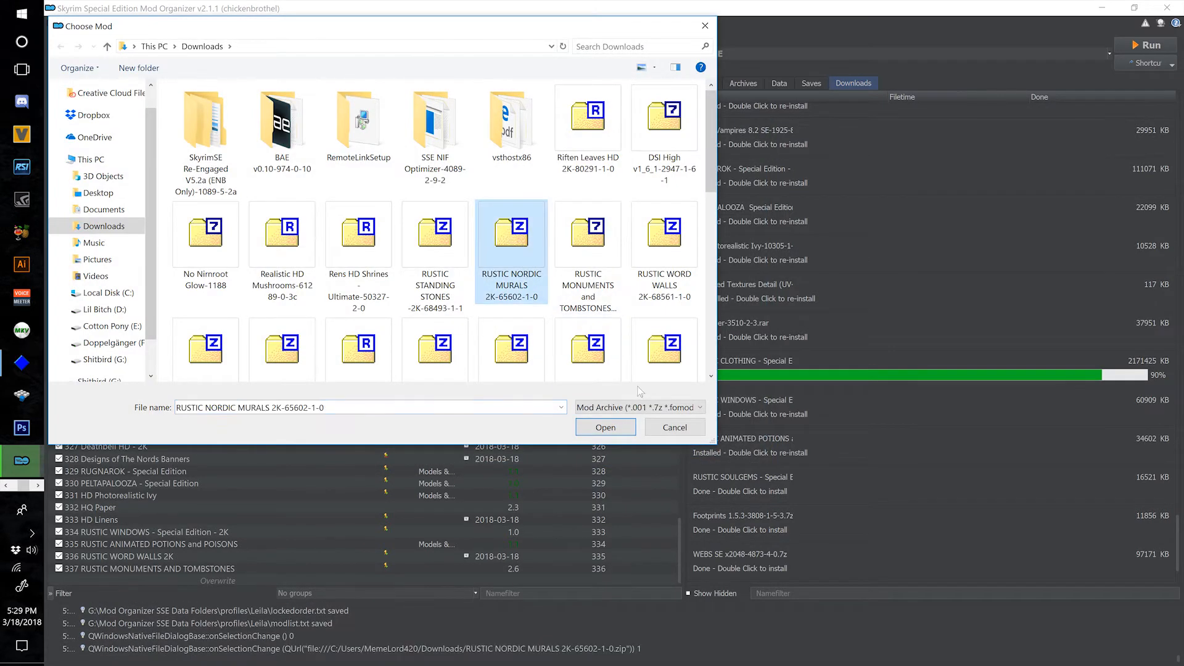
pyautogui.click(606, 428)
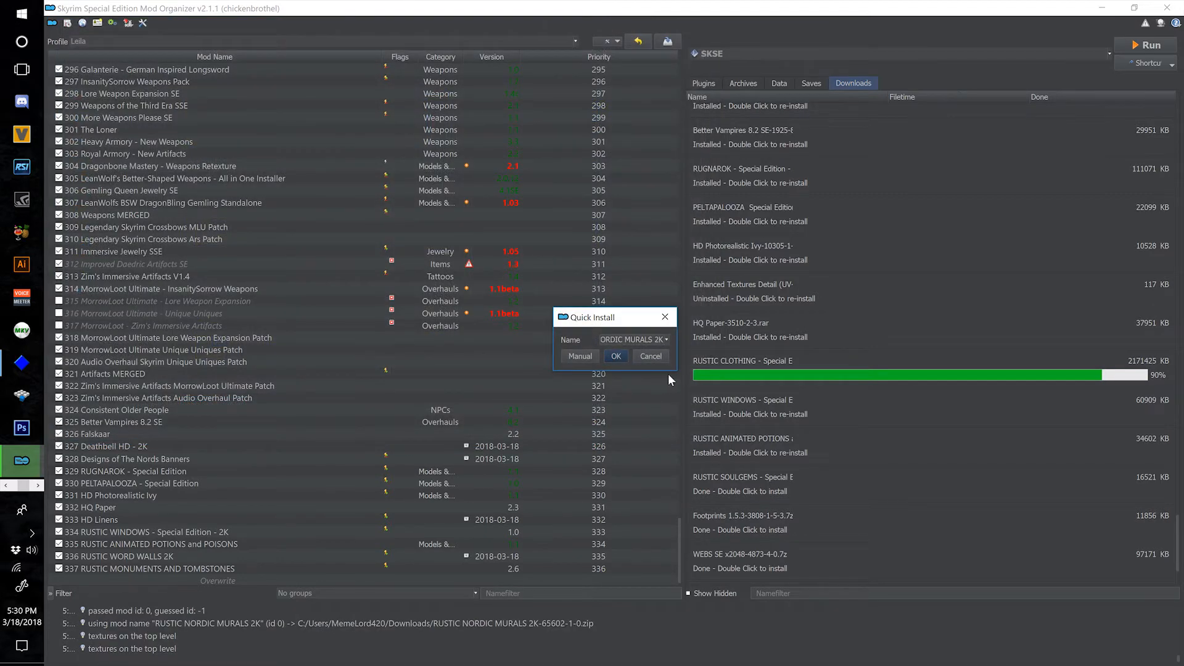
pyautogui.moveTo(675, 371); pyautogui.dragTo(887, 532)
pyautogui.press('Home')
pyautogui.write('33')
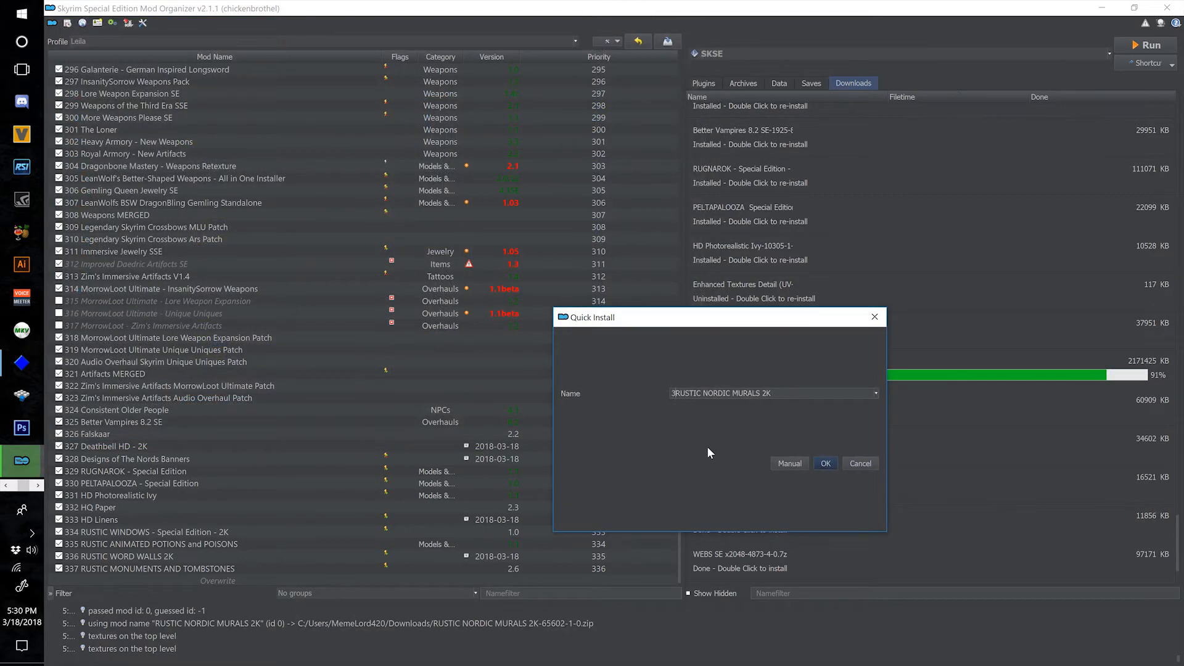
pyautogui.write('8')
pyautogui.click(826, 463)
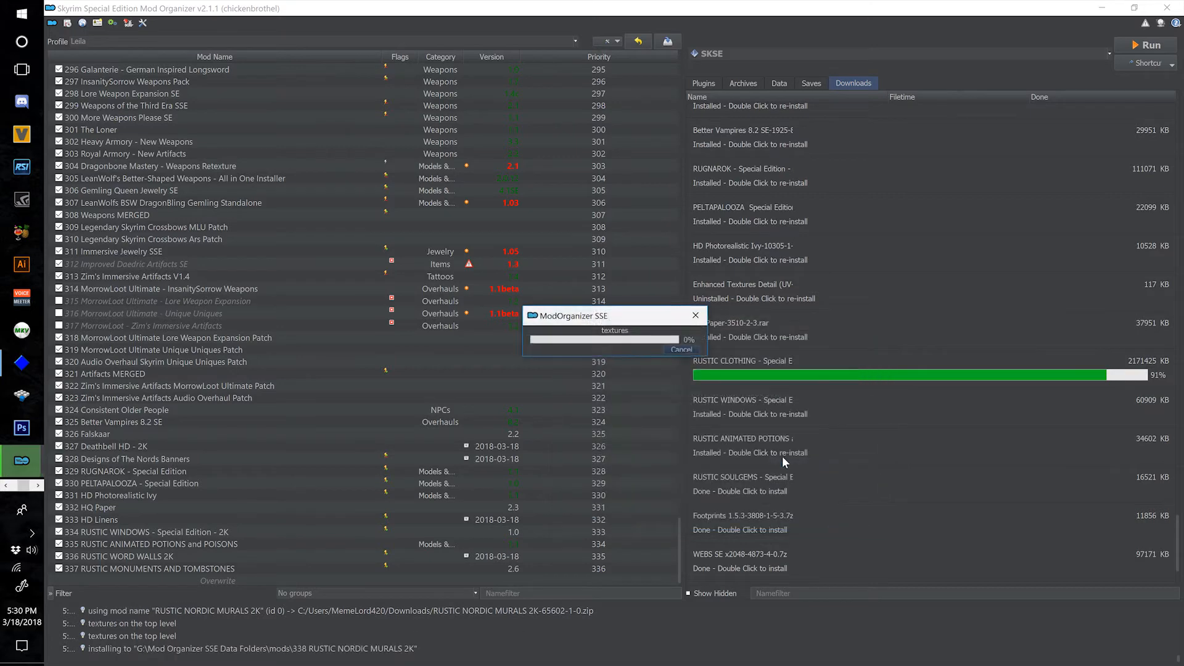
# - Install the RUSTIC STANDING STONES -2K-68493-1-1 archive from the Windows Downloads folder, naming the mod "339 RUSTIC STANDING STONES"
pyautogui.click(68, 23)
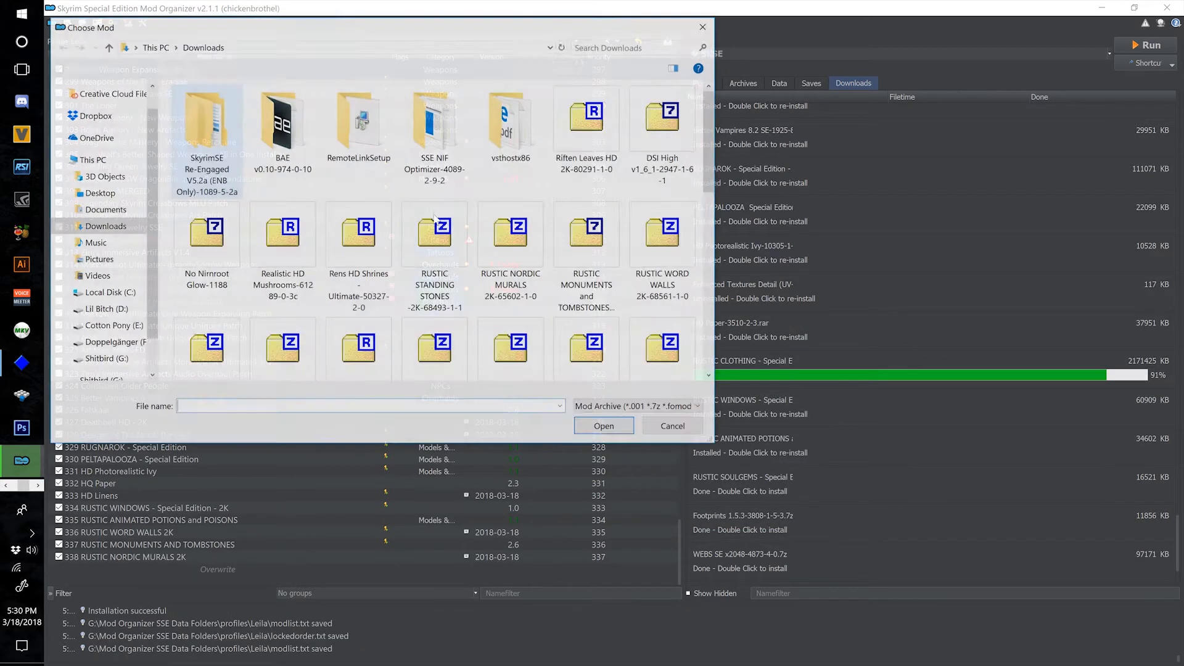
pyautogui.click(463, 274)
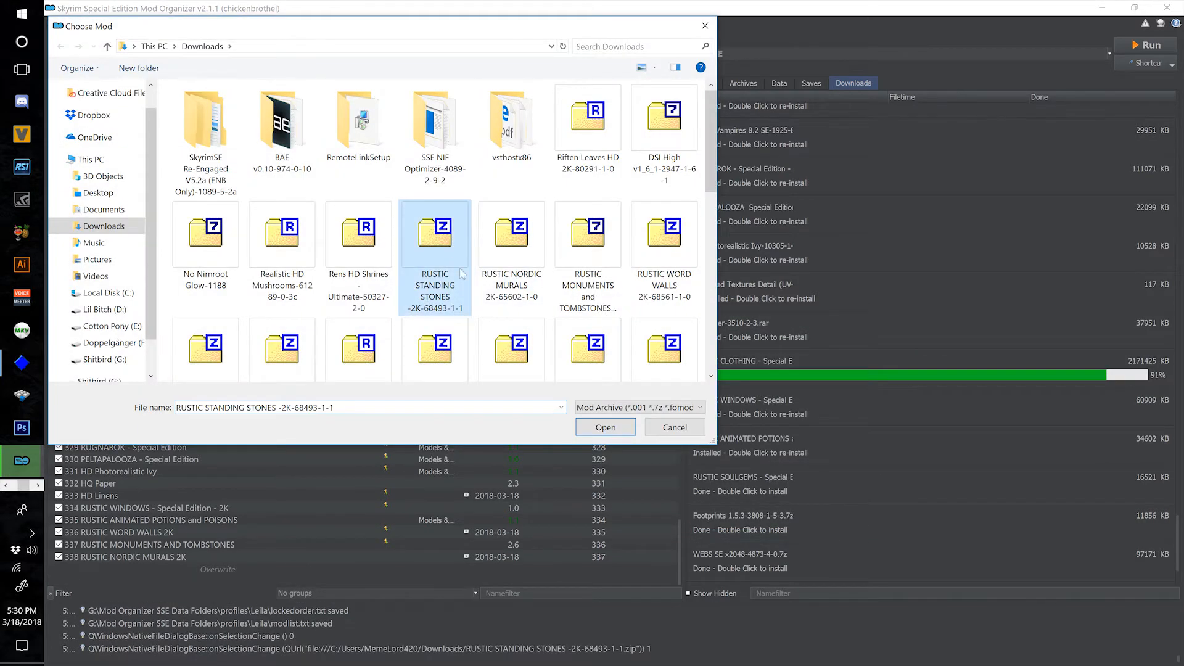
pyautogui.click(605, 427)
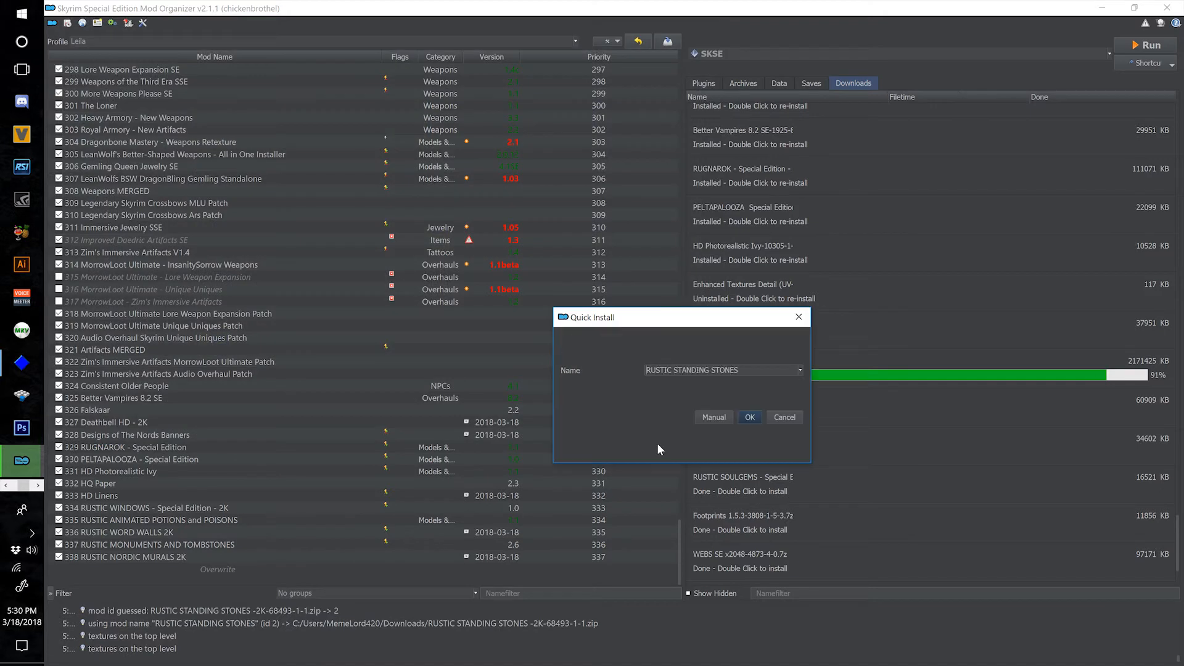
pyautogui.press('Home')
pyautogui.write('339')
pyautogui.click(740, 419)
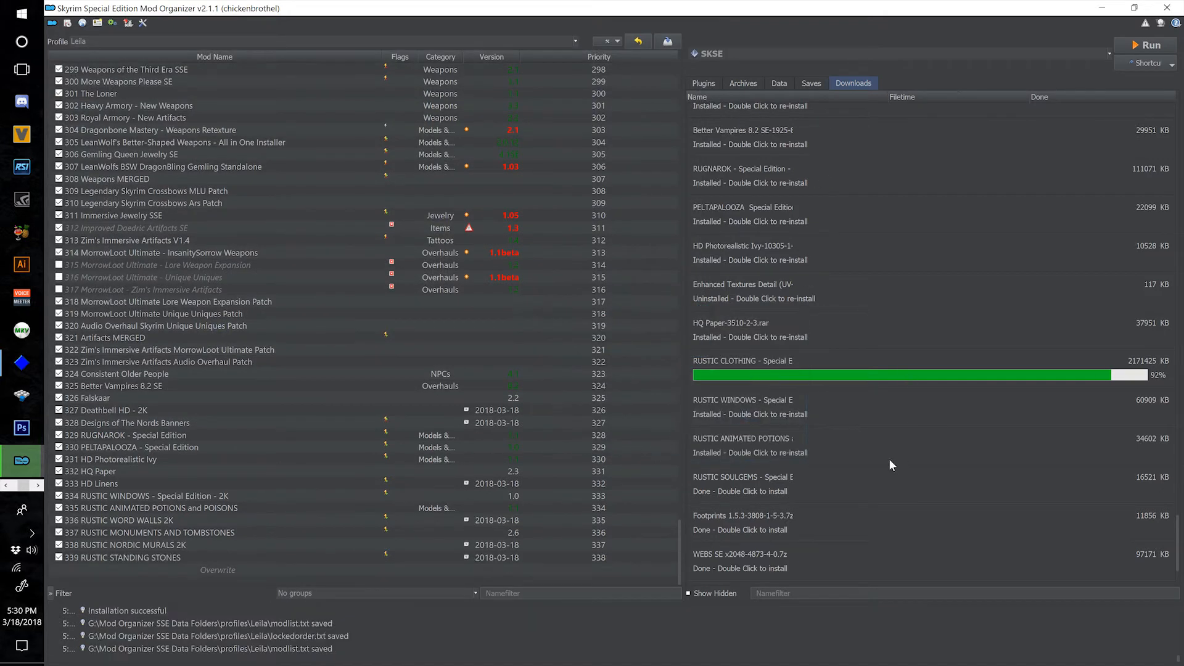
# - Install the downloaded RUSTIC SOULGEMS mod under the name "340 RUSTIC SOULGEMS - Special Edition"
pyautogui.doubleClick(735, 479)
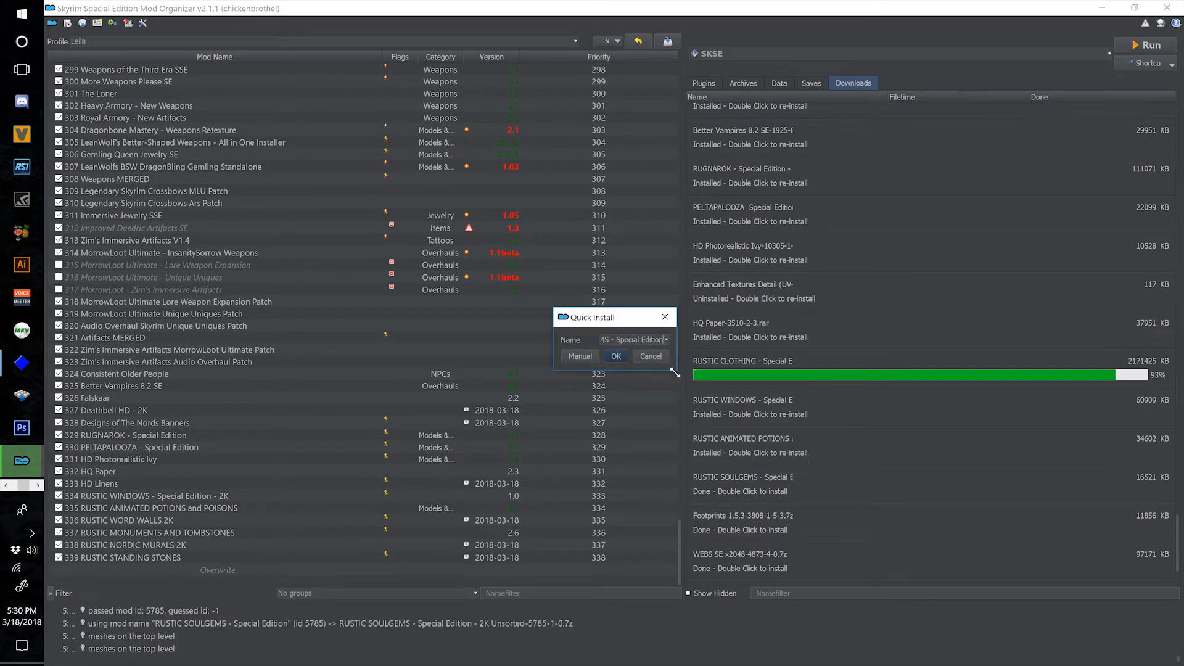
pyautogui.moveTo(675, 373); pyautogui.dragTo(909, 535)
pyautogui.press('Home')
pyautogui.write('340')
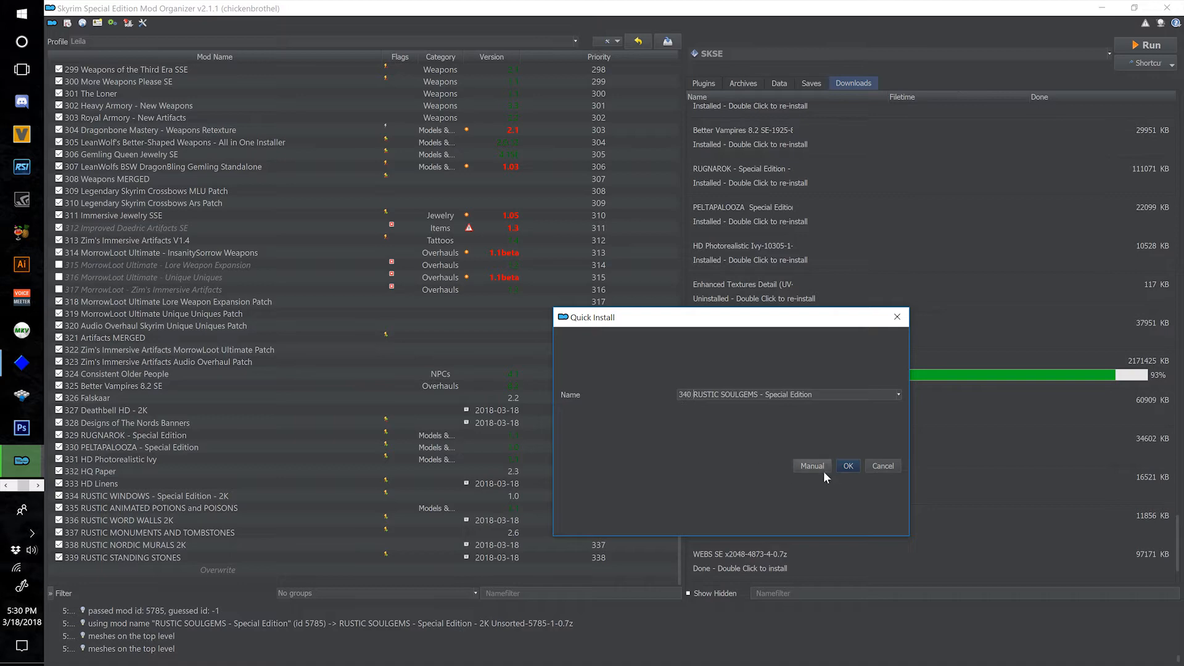
pyautogui.click(849, 467)
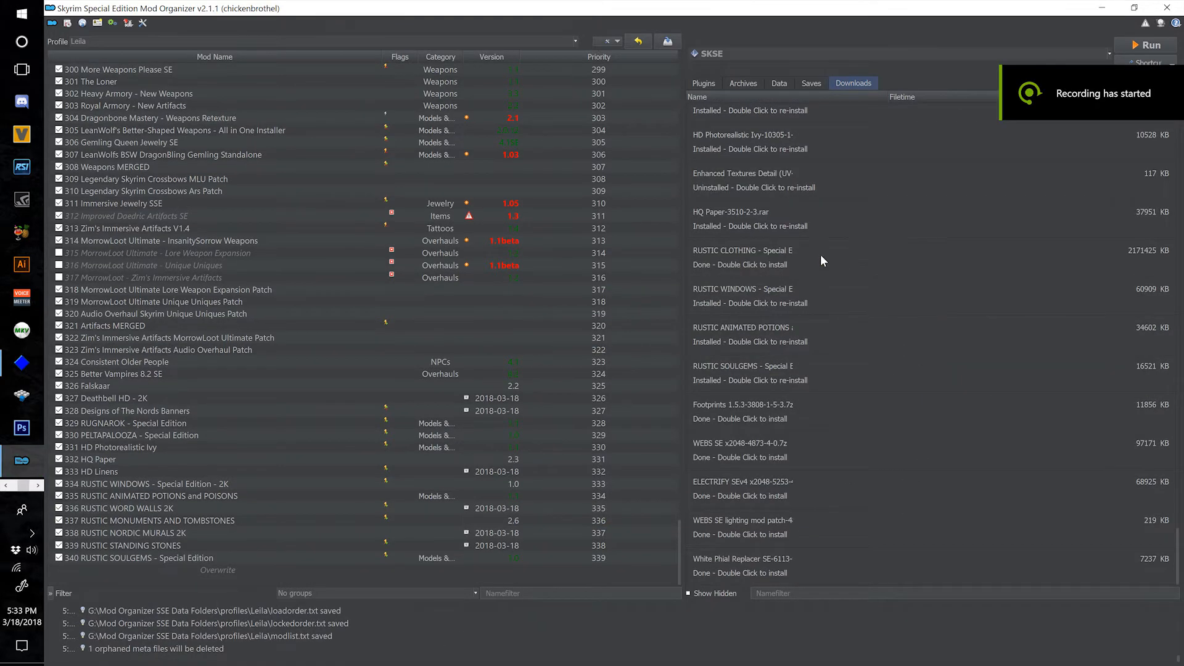
# - Install the downloaded RUSTIC CLOTHING mod as "341 RUSTIC CLOTHING - Special Edition" and enable it in the mod list
pyautogui.doubleClick(760, 250)
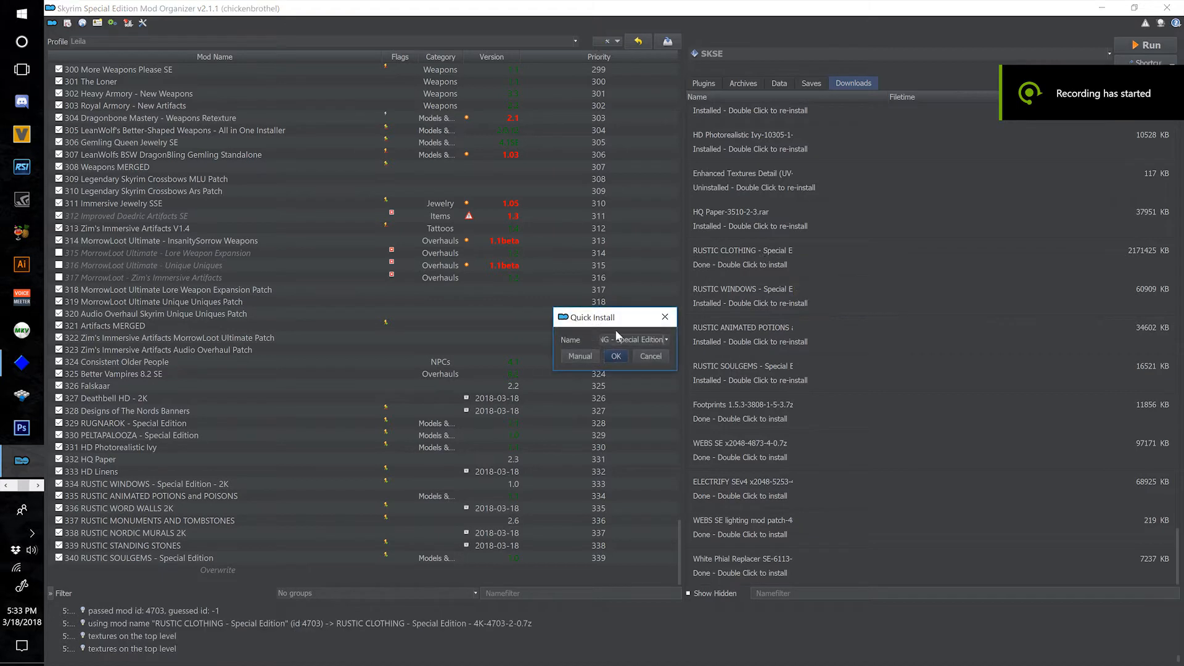
pyautogui.press('Home')
pyautogui.write('341')
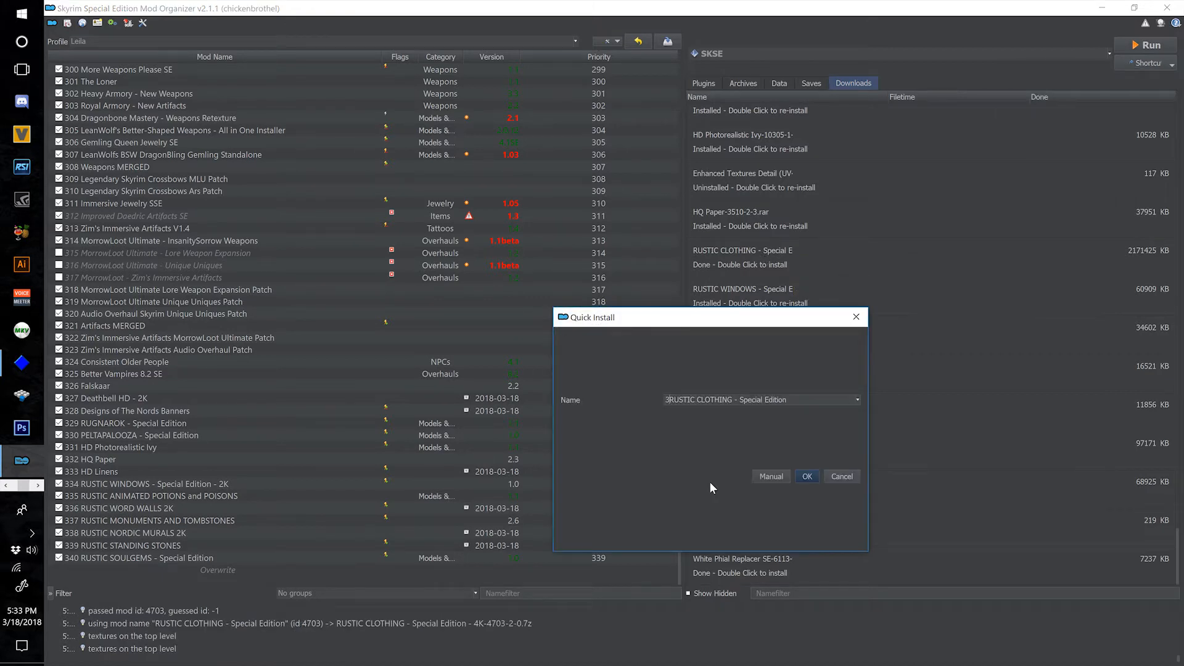
pyautogui.click(810, 479)
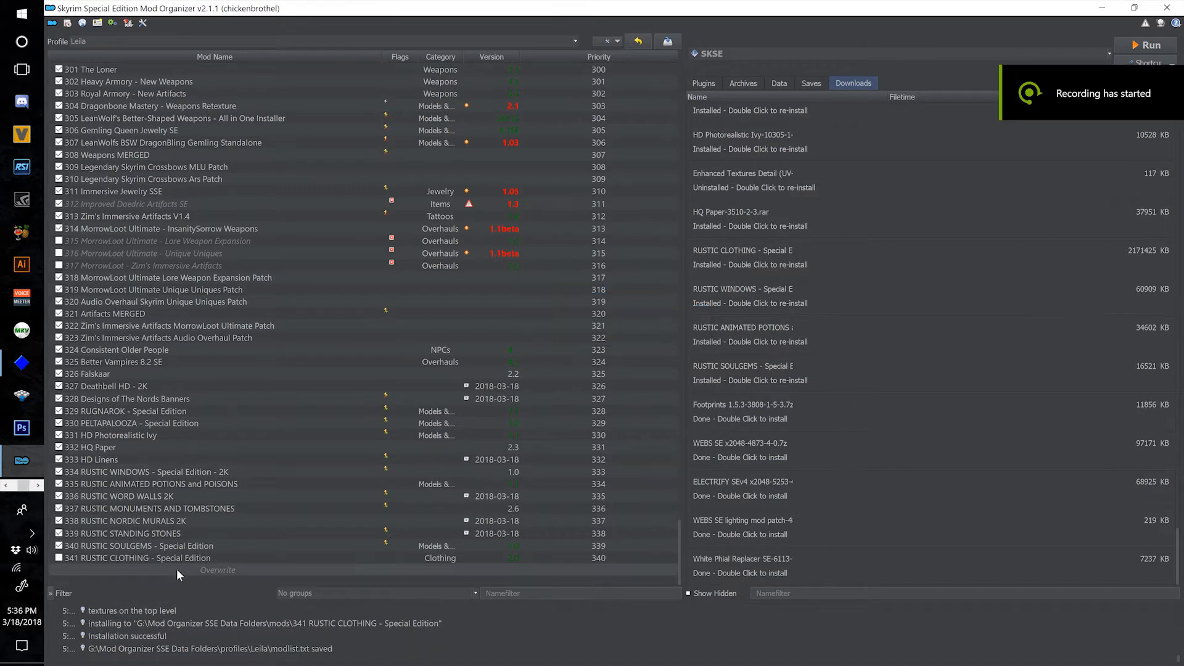
pyautogui.click(177, 569)
pyautogui.click(177, 560)
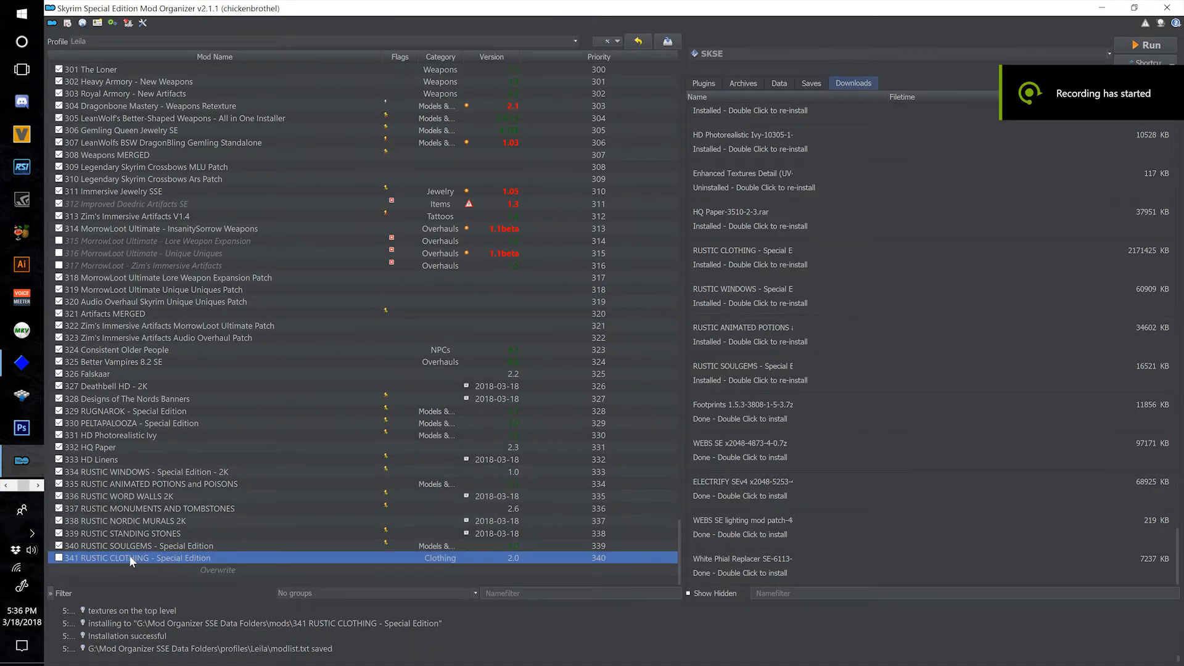
pyautogui.click(59, 559)
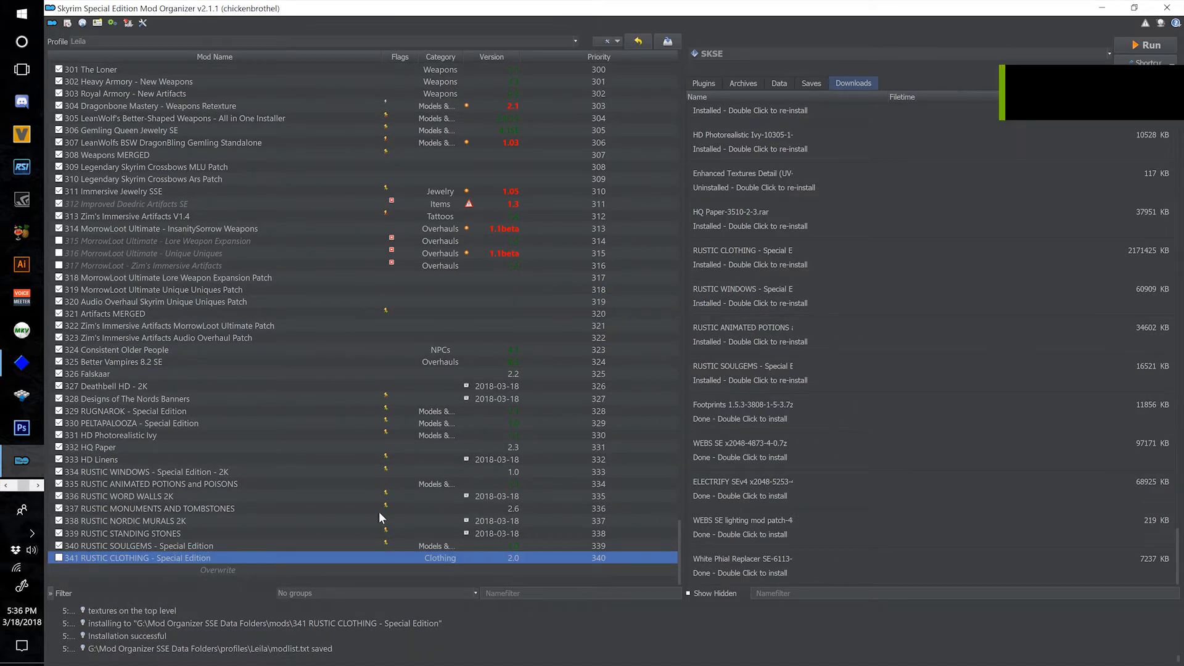
# - Install the Rens HD Shrines - Ultimate-50327-2-0 archive from the Windows Downloads folder with the default shrine choices, prefixing the mod name with 342
pyautogui.click(73, 22)
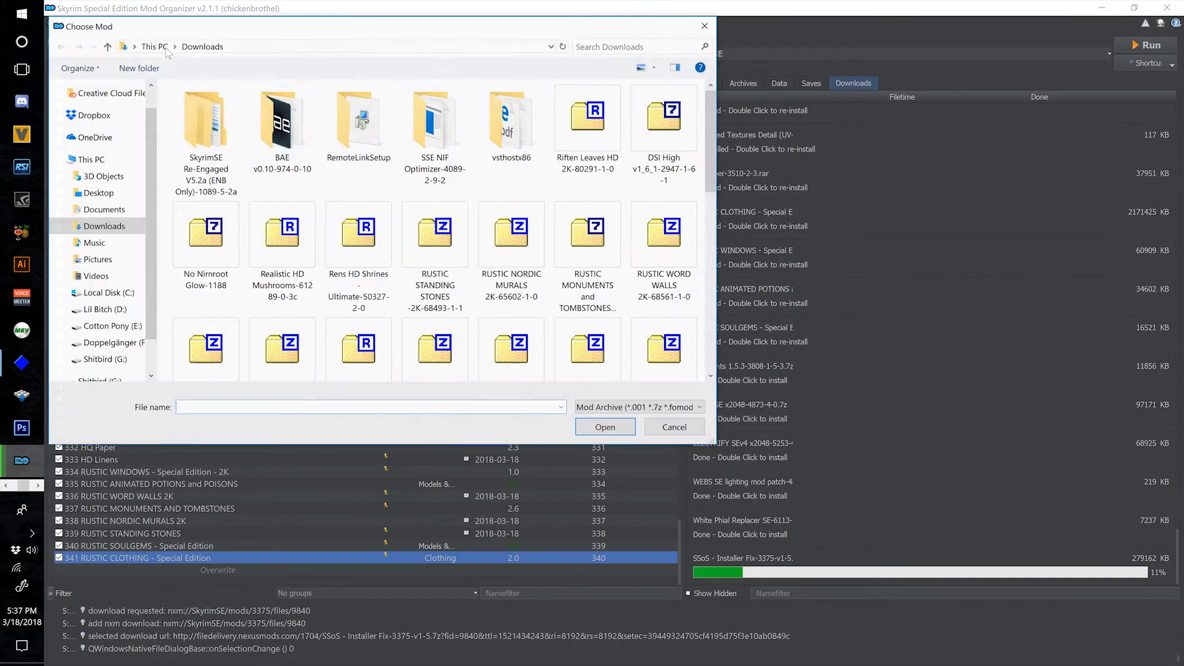
pyautogui.click(352, 245)
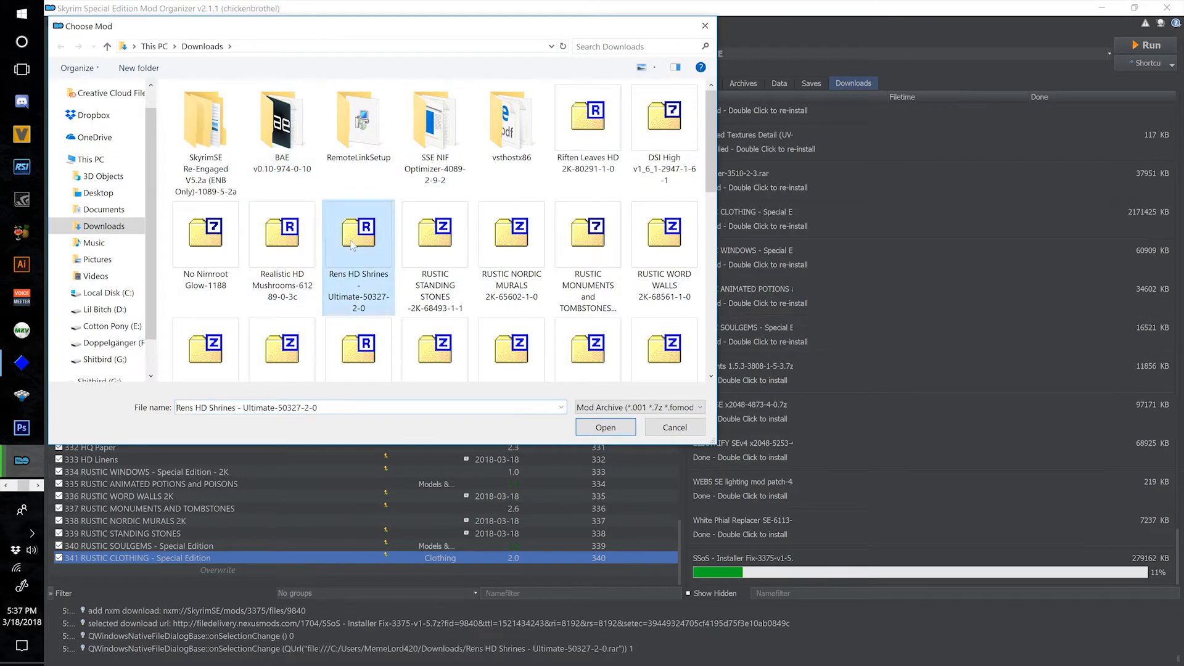
pyautogui.click(606, 426)
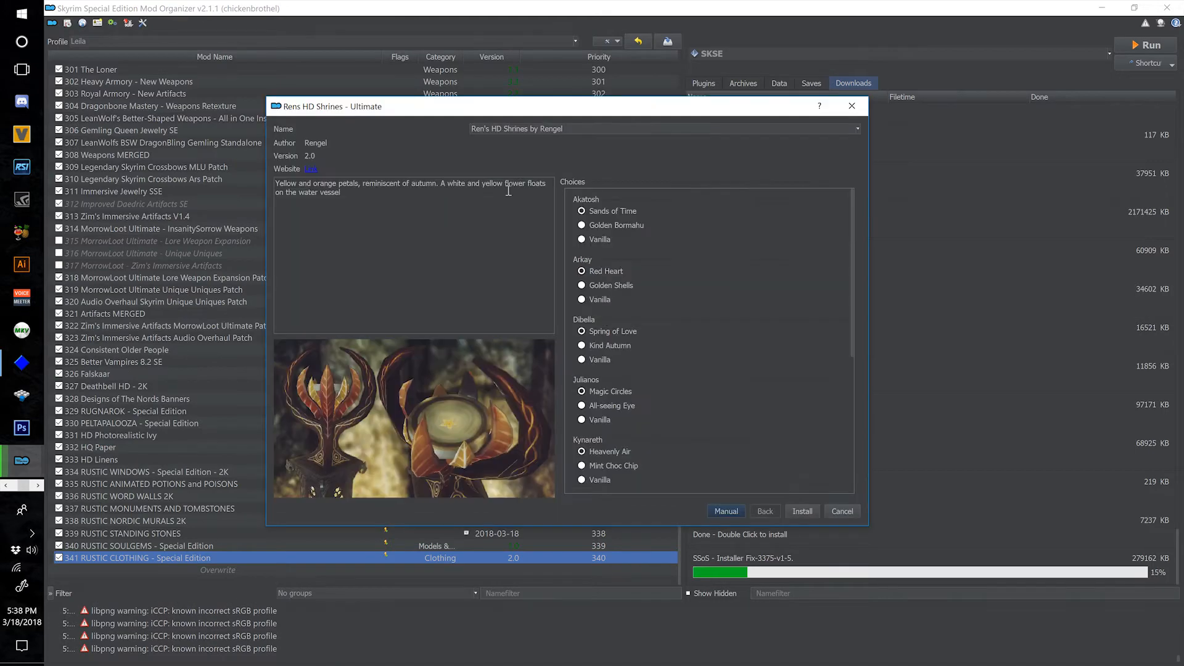
pyautogui.write('342')
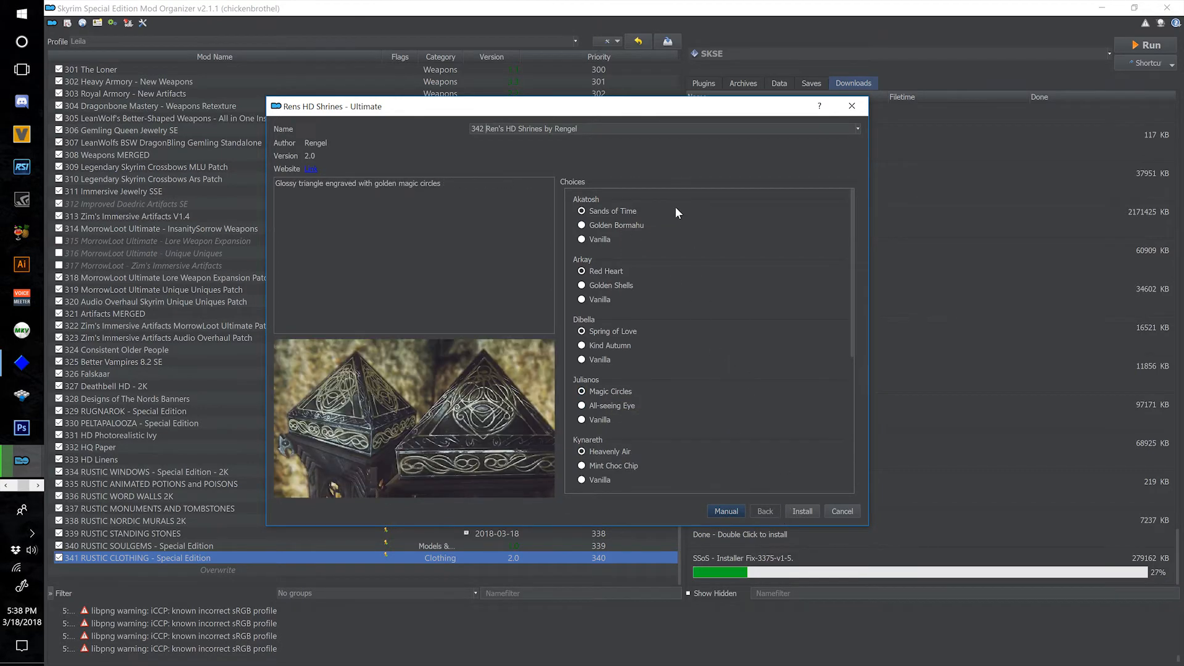
pyautogui.click(798, 513)
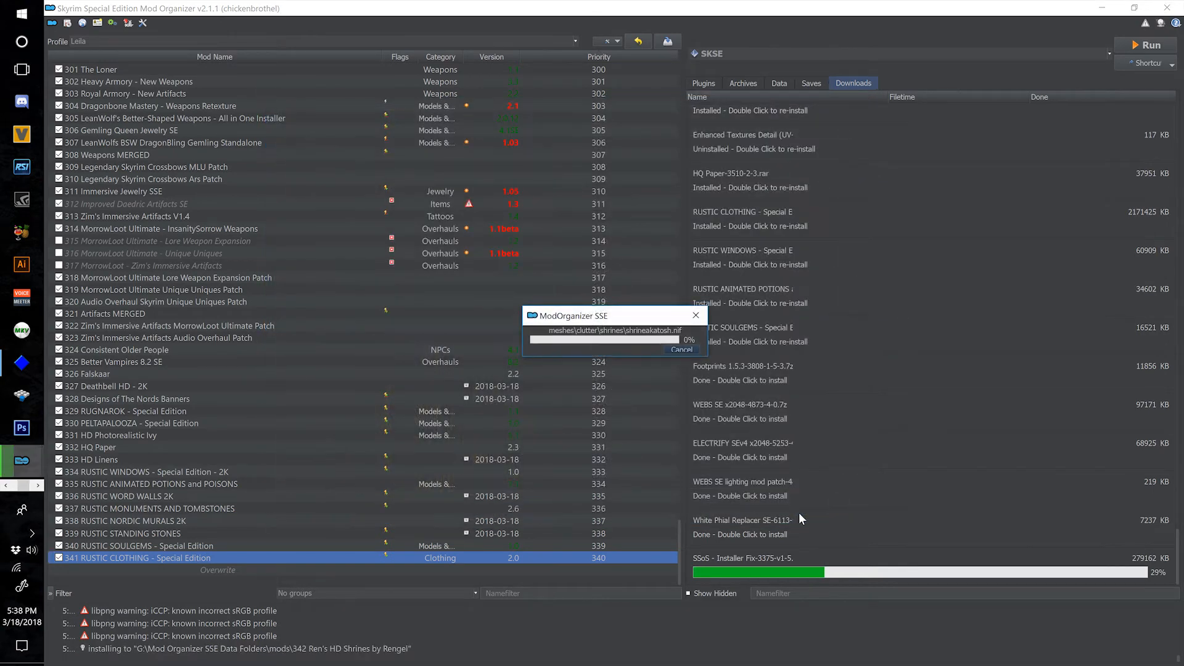
# - Install the Realistic HD Mushrooms-61289-0-3c archive from Windows Downloads as "343 Realistic HD Mushrooms", with its nested Data folder set as the data directory
pyautogui.click(67, 23)
pyautogui.click(282, 247)
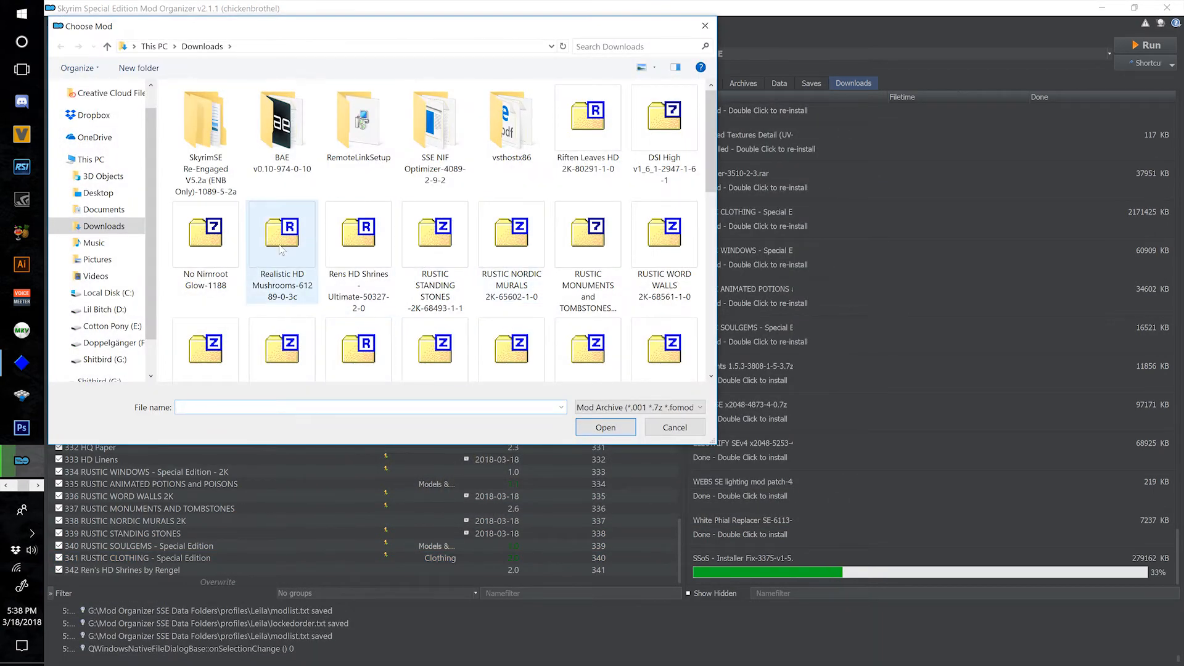
pyautogui.click(605, 427)
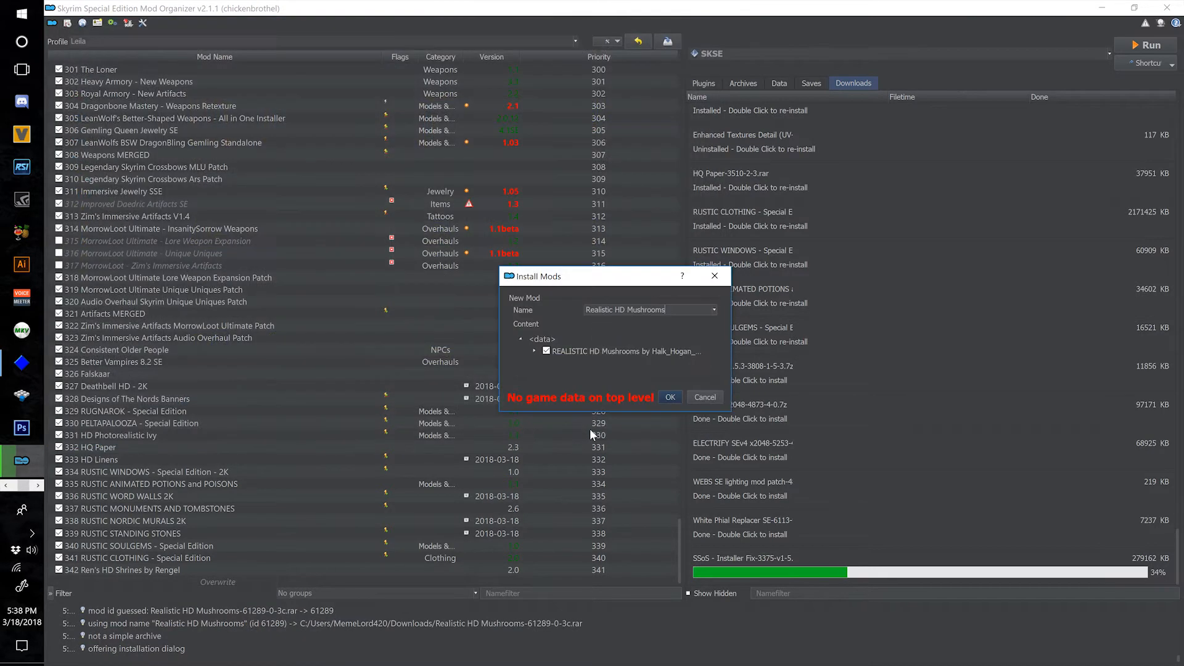
pyautogui.click(535, 352)
pyautogui.moveTo(729, 414); pyautogui.dragTo(1038, 595)
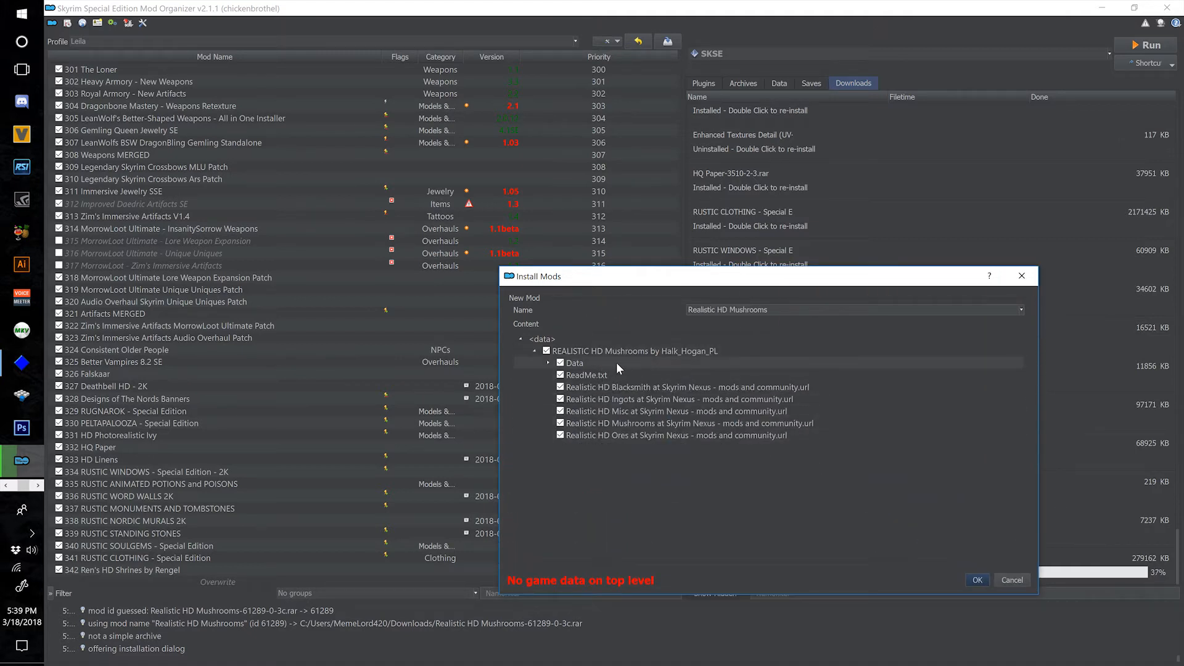
pyautogui.rightClick(571, 360)
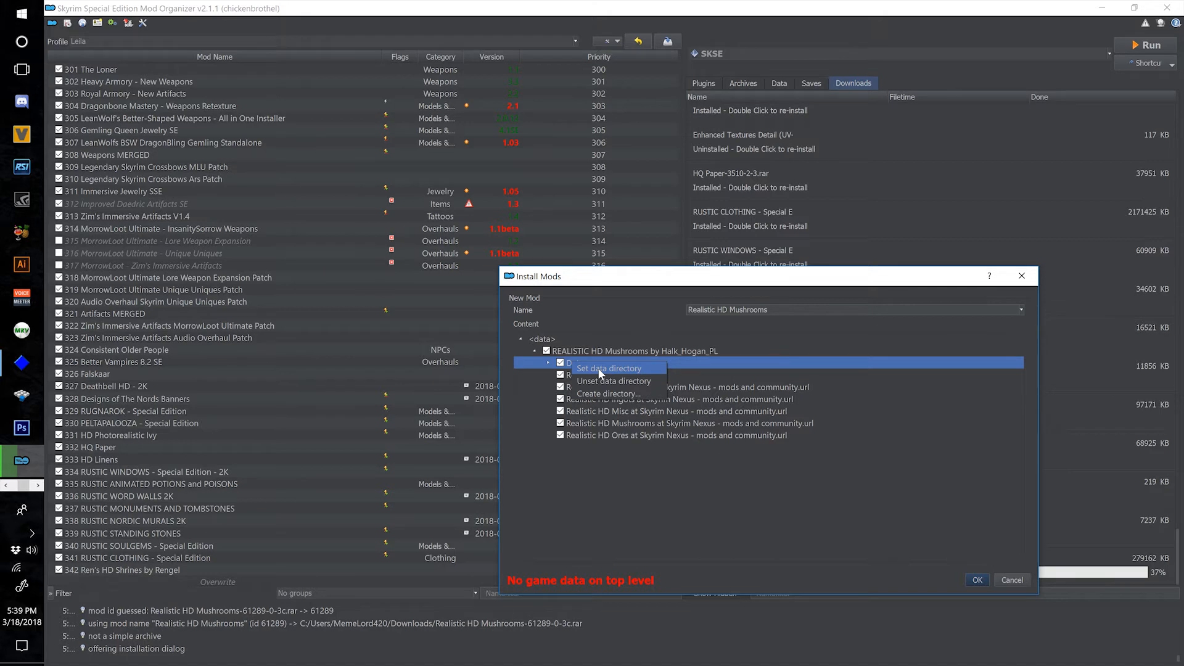
pyautogui.click(598, 368)
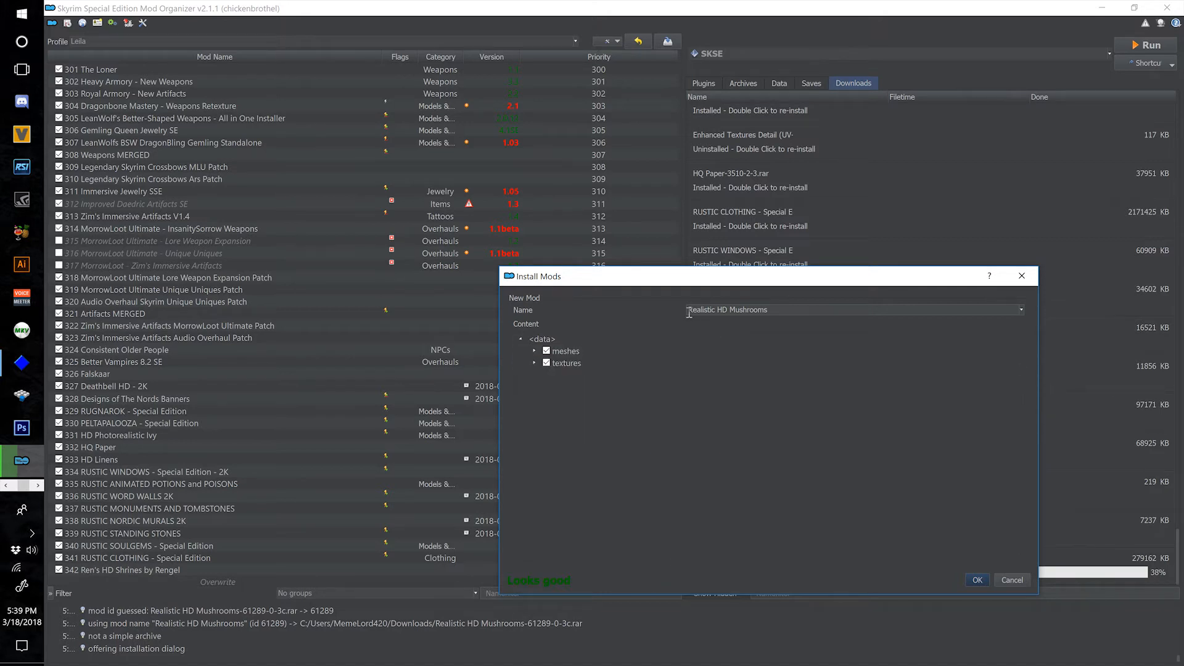
pyautogui.write('343')
pyautogui.click(978, 580)
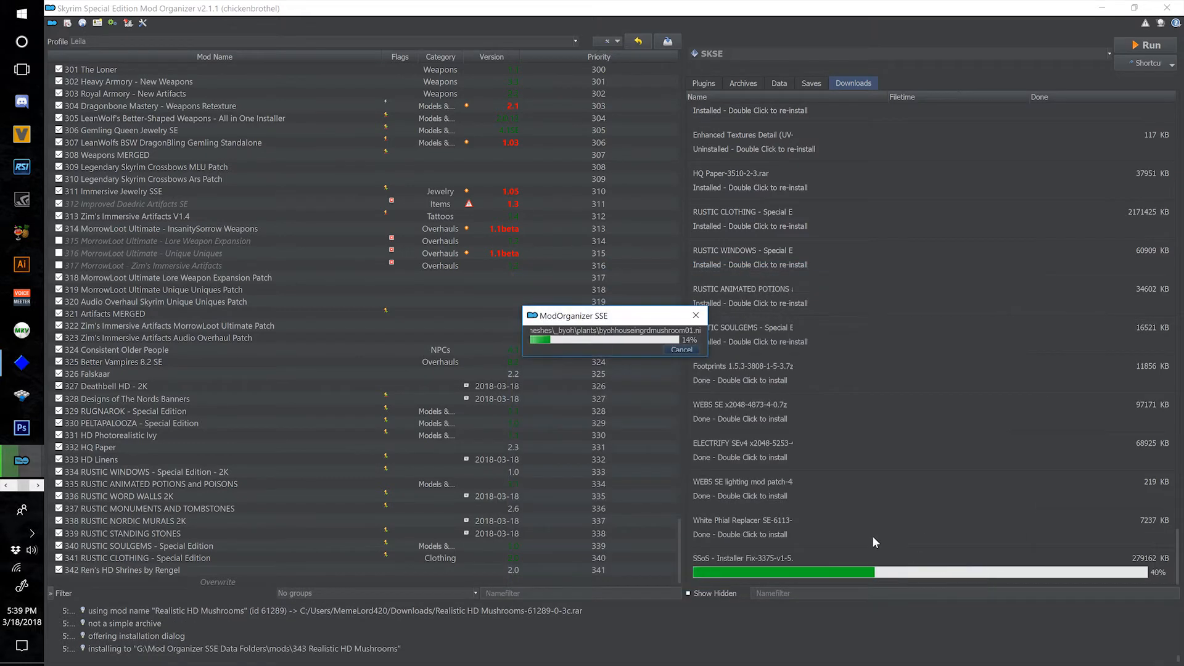
# - Install the downloaded Footprints 1.5.3 mod under the name "344 Footprints"
pyautogui.doubleClick(729, 375)
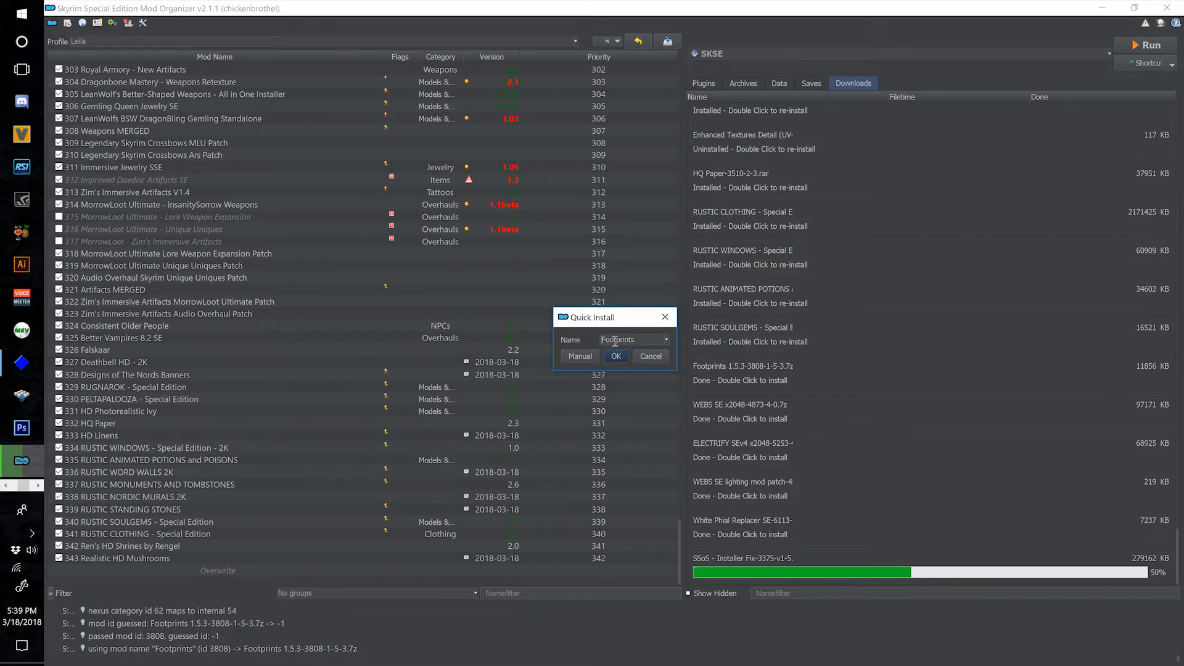
pyautogui.write('344')
pyautogui.click(616, 356)
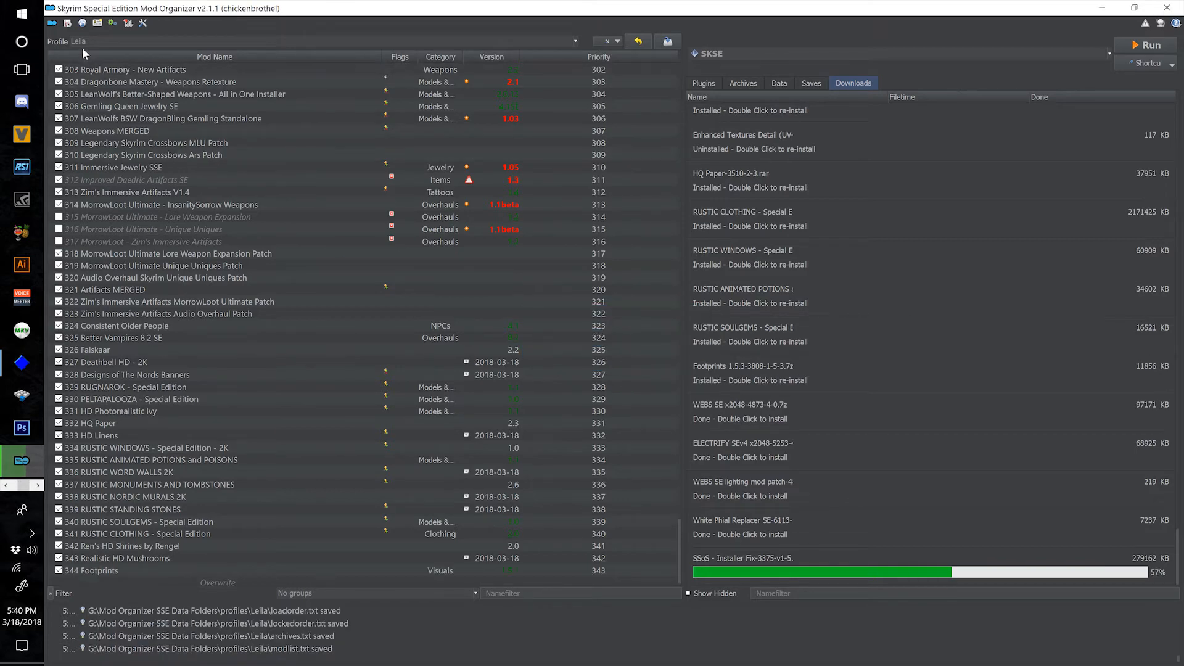
# - Install the No Nirnroot Glow-1188 archive from the Windows Downloads folder, naming the mod "345 No Nirnroot Glow"
pyautogui.click(69, 25)
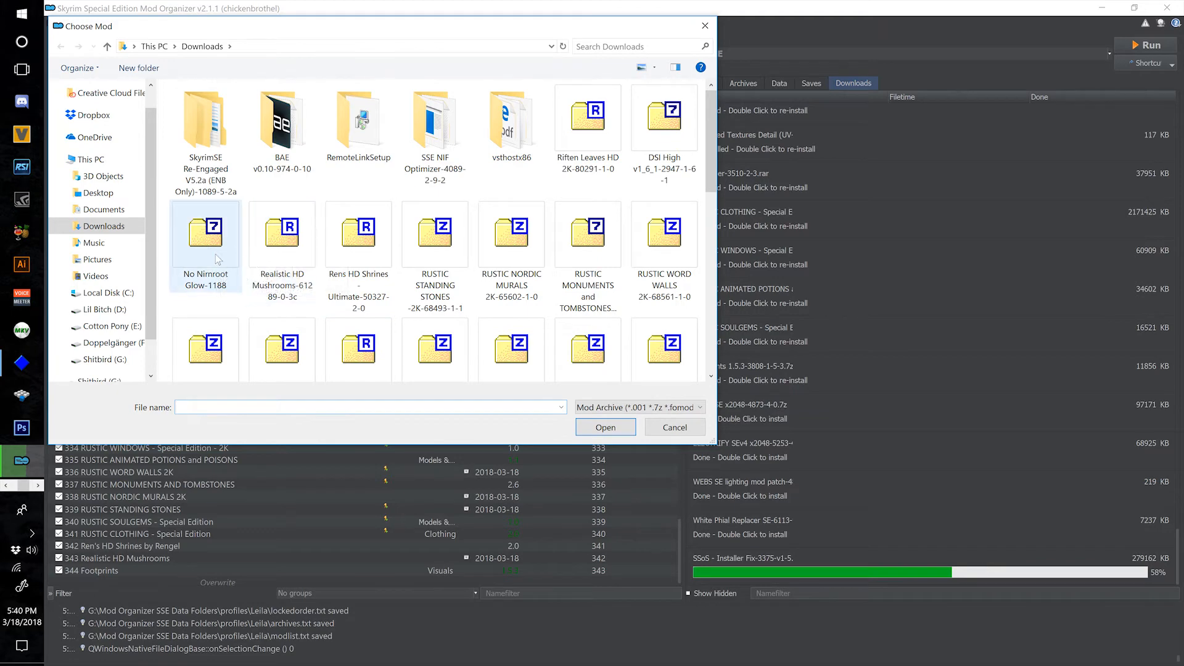
pyautogui.click(216, 260)
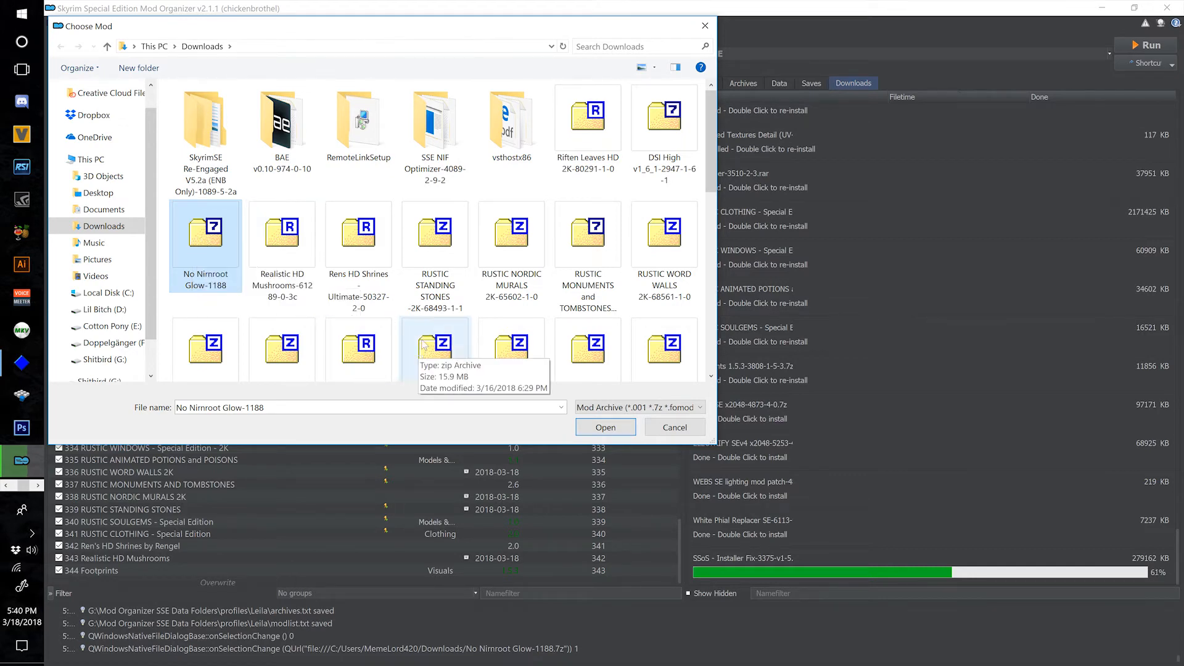
pyautogui.click(605, 427)
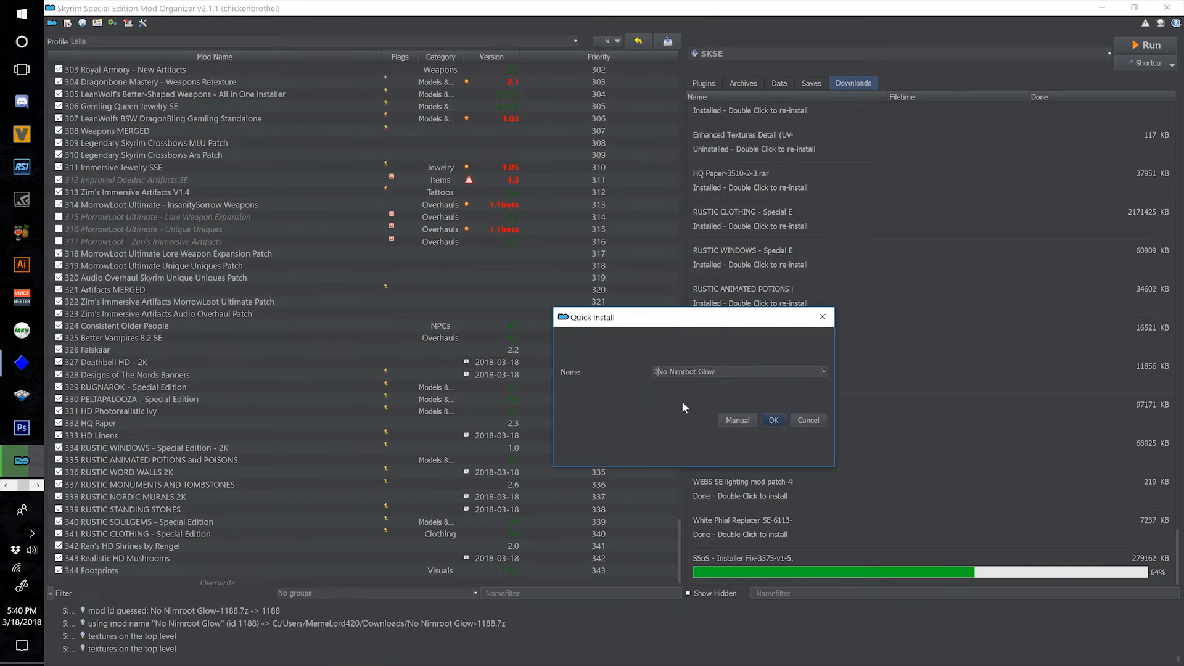
pyautogui.click(773, 420)
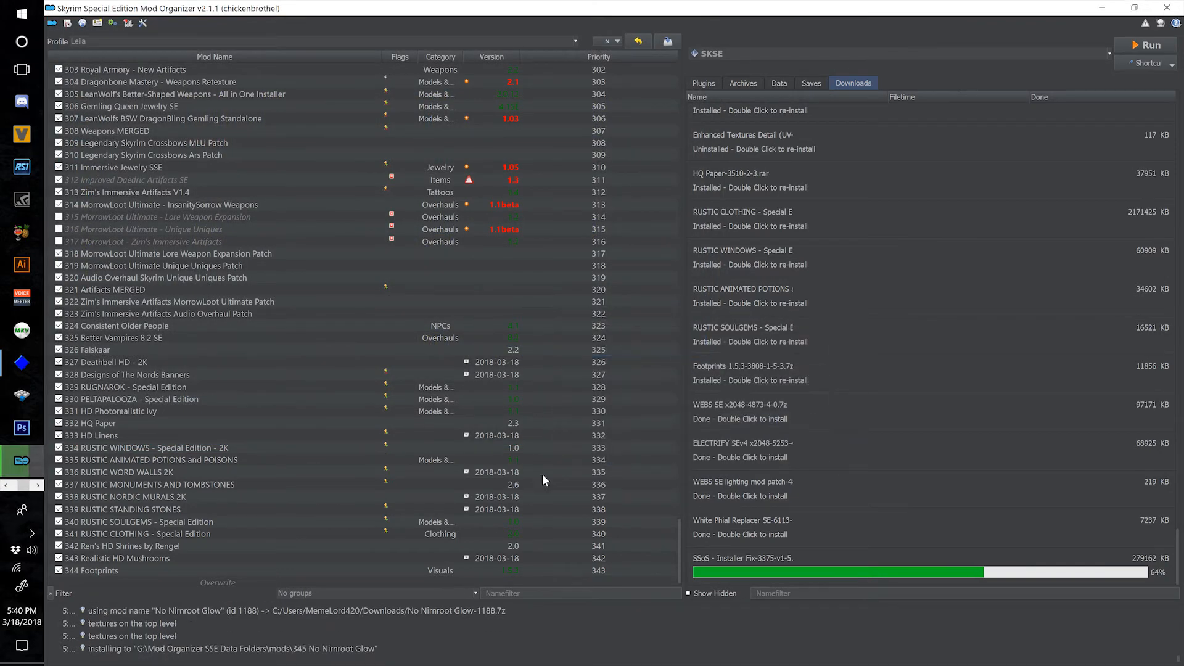
# - Install the downloaded WEBS SE x2048 mod under the name "346 WEBS S.E"
pyautogui.scroll(-2, 226, 545)
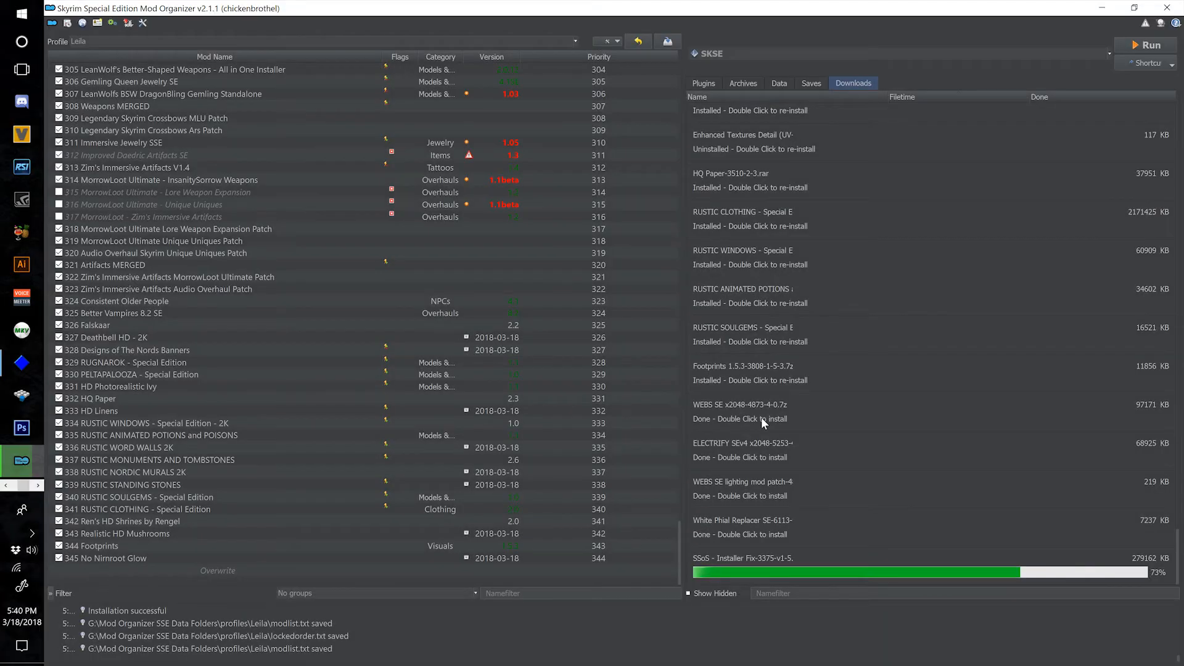
pyautogui.doubleClick(728, 413)
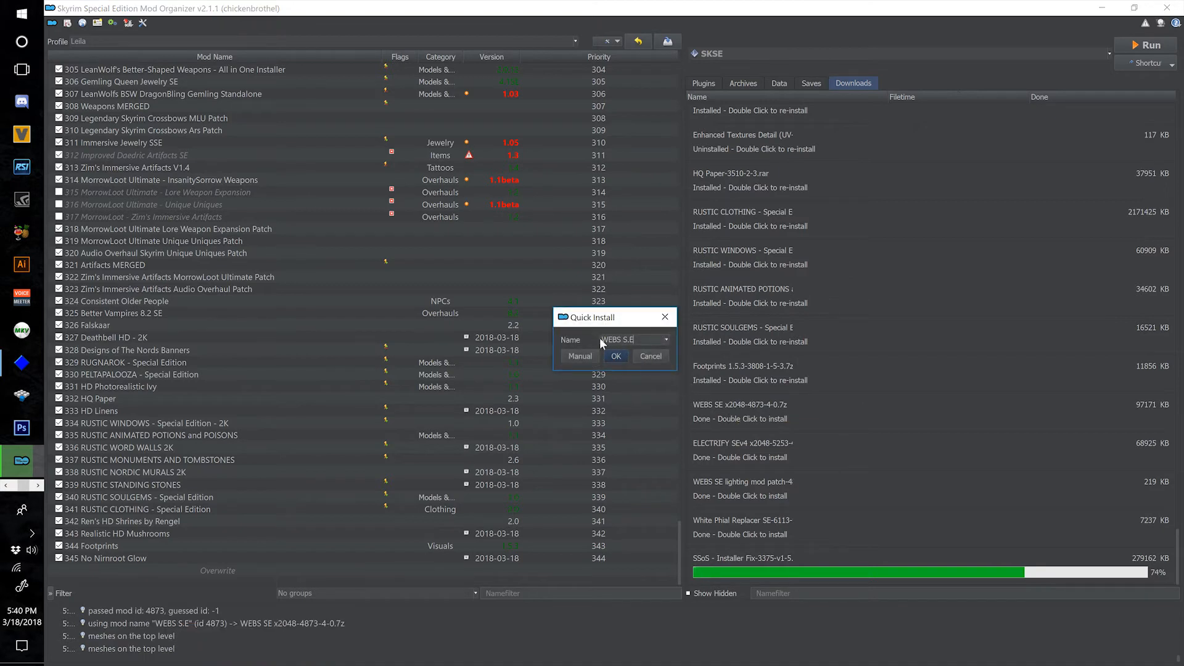
pyautogui.write('346')
pyautogui.click(613, 357)
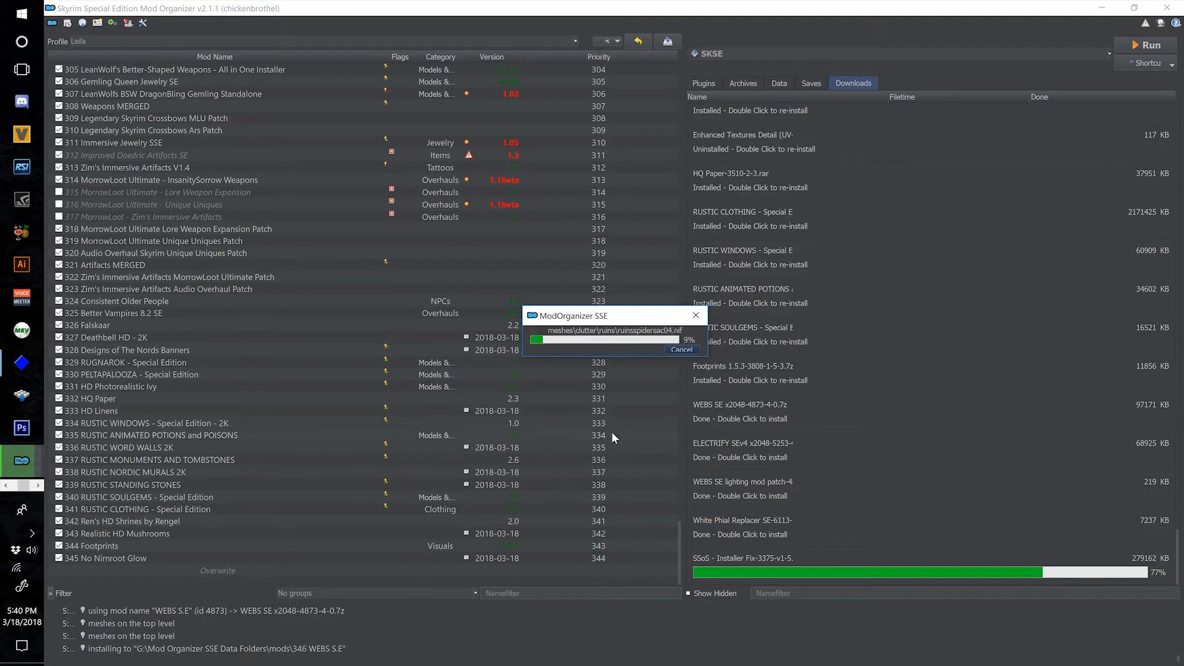
# - Install the downloaded WEBS SE lighting mod patch as a separate mod named "WEBS SE lighting mod patch"
pyautogui.doubleClick(746, 489)
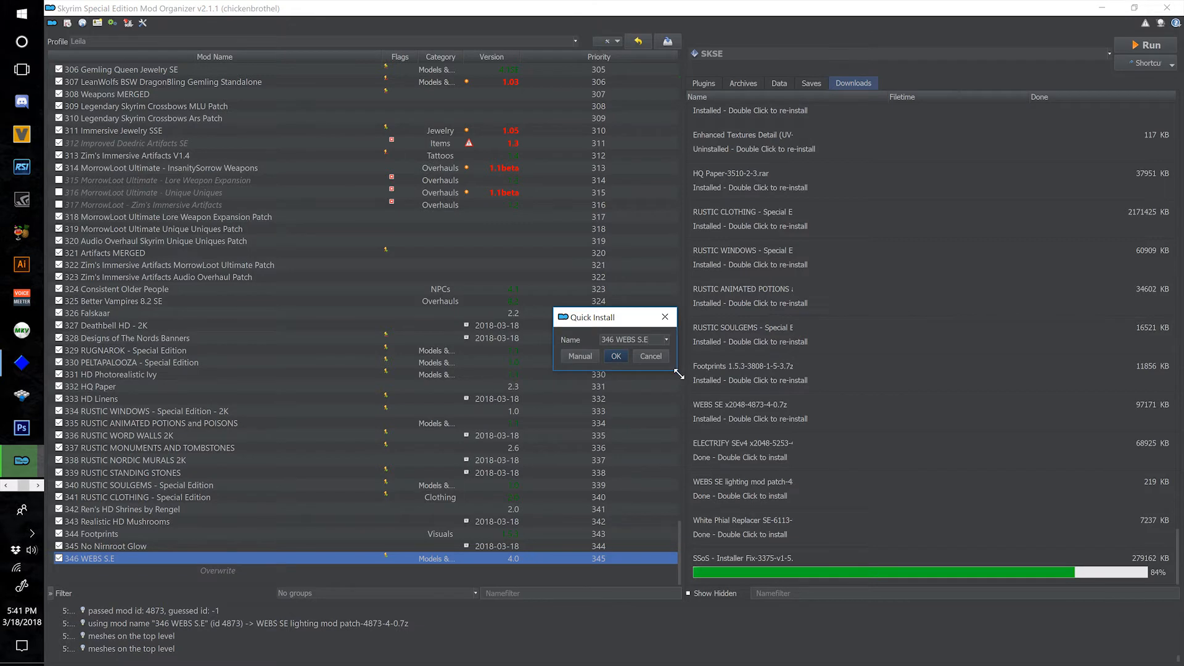
pyautogui.moveTo(676, 370); pyautogui.dragTo(828, 458)
pyautogui.click(817, 368)
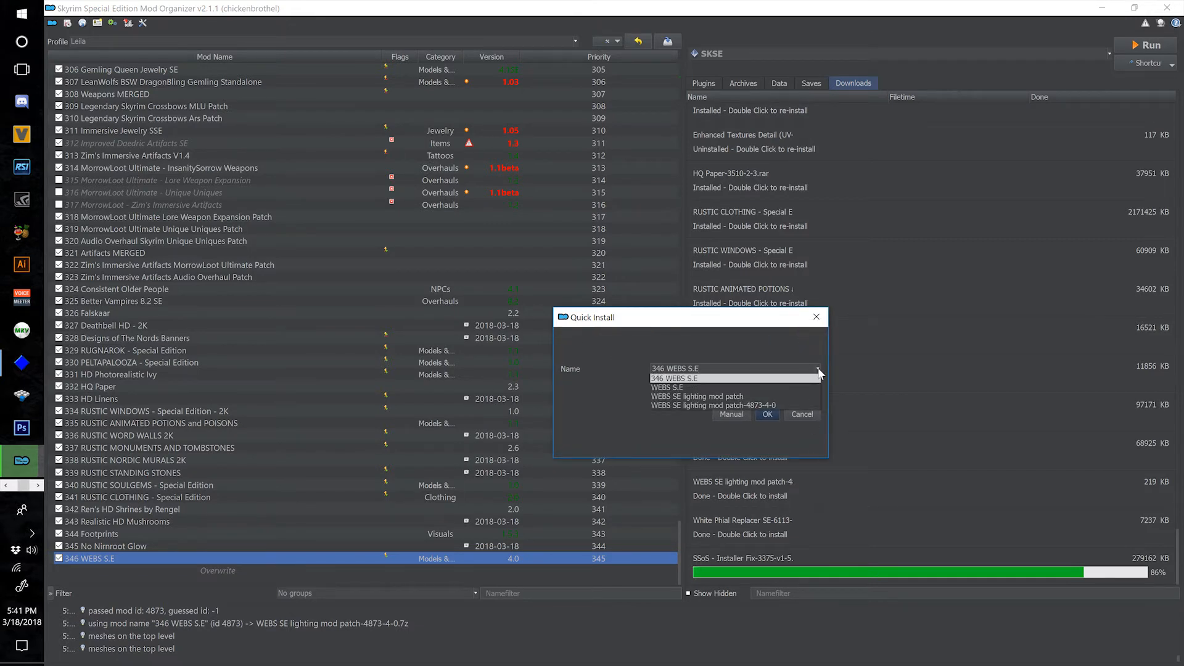
pyautogui.click(726, 397)
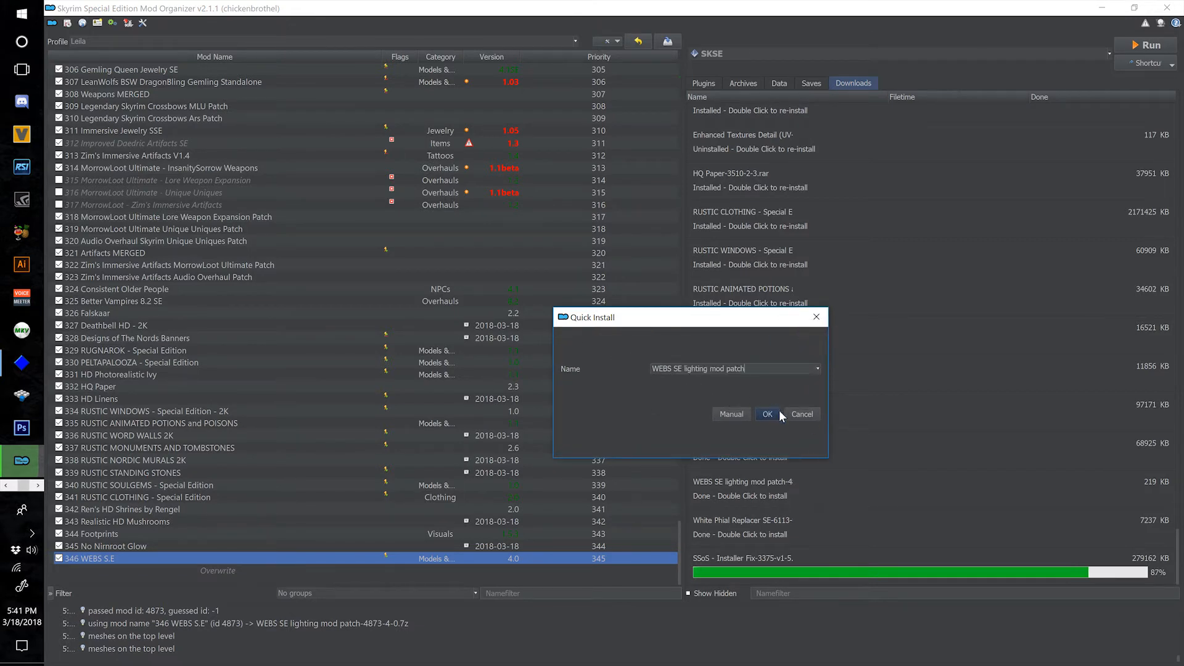
pyautogui.click(767, 414)
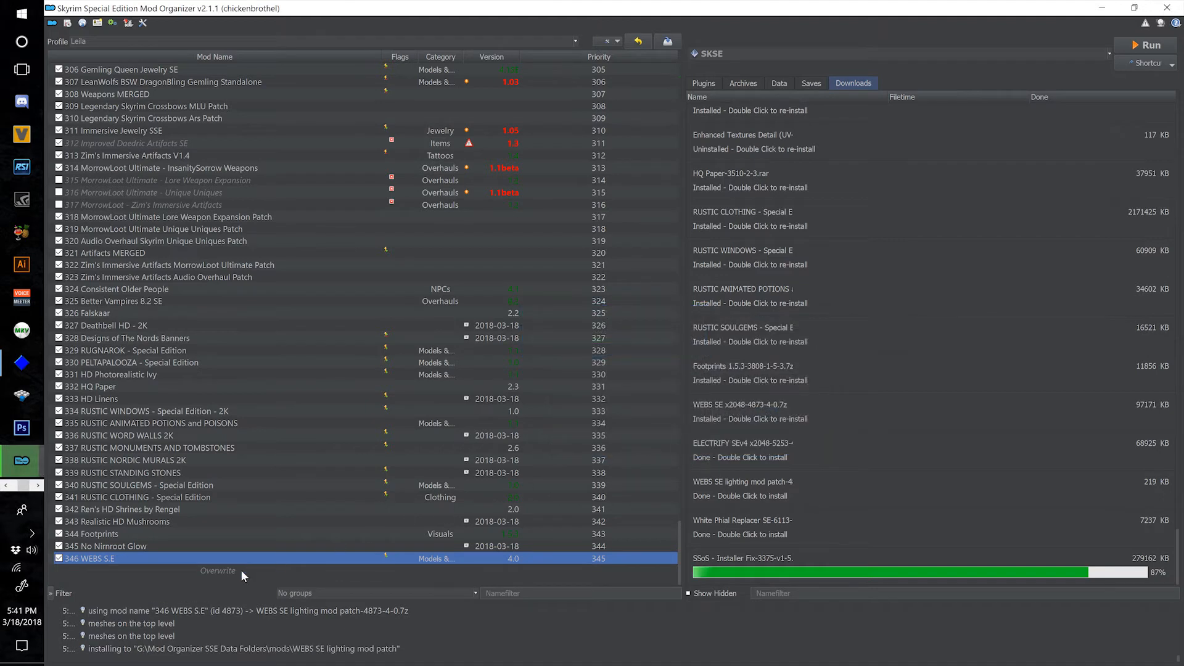
# - Open the WEBS SE lighting mod patch and 346 WEBS S.E mod folders in File Explorer and arrange their windows side by side
pyautogui.rightClick(217, 553)
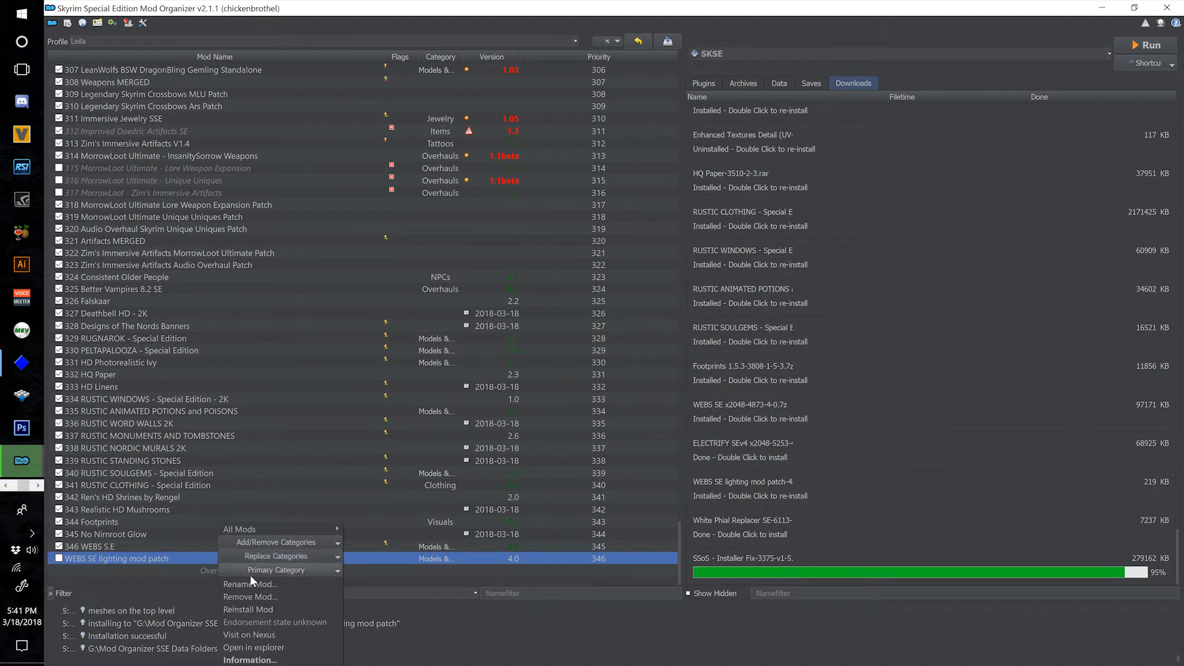
pyautogui.click(285, 650)
pyautogui.moveTo(557, 138); pyautogui.dragTo(700, 139)
pyautogui.click(212, 546)
pyautogui.rightClick(212, 545)
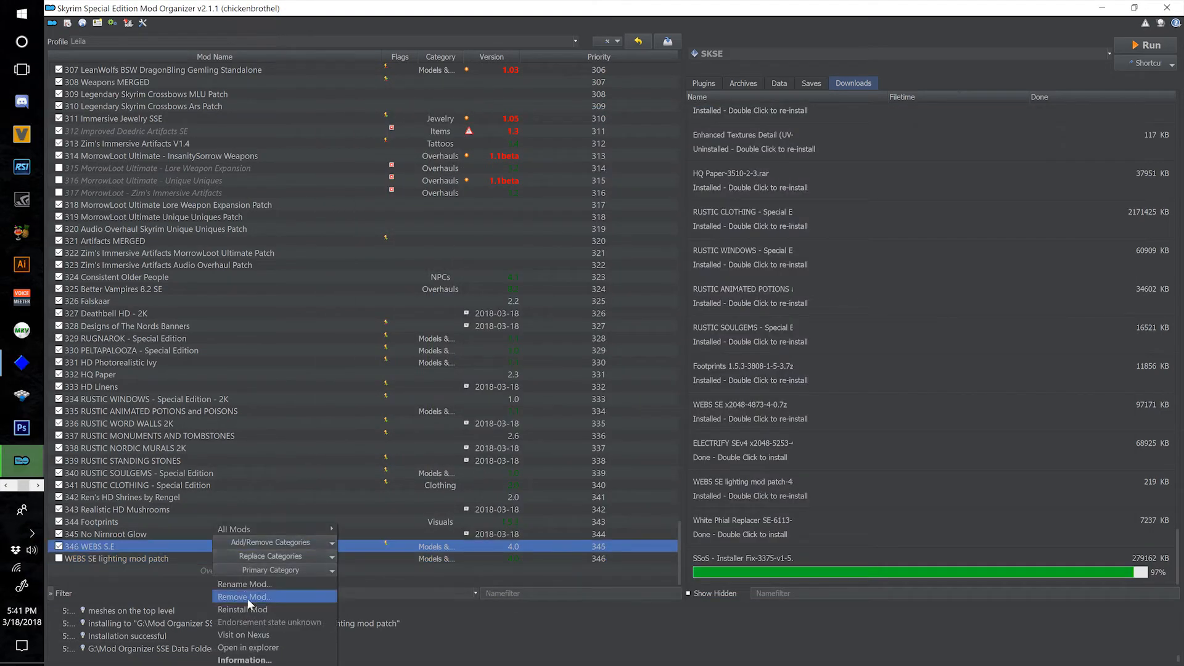
pyautogui.click(274, 653)
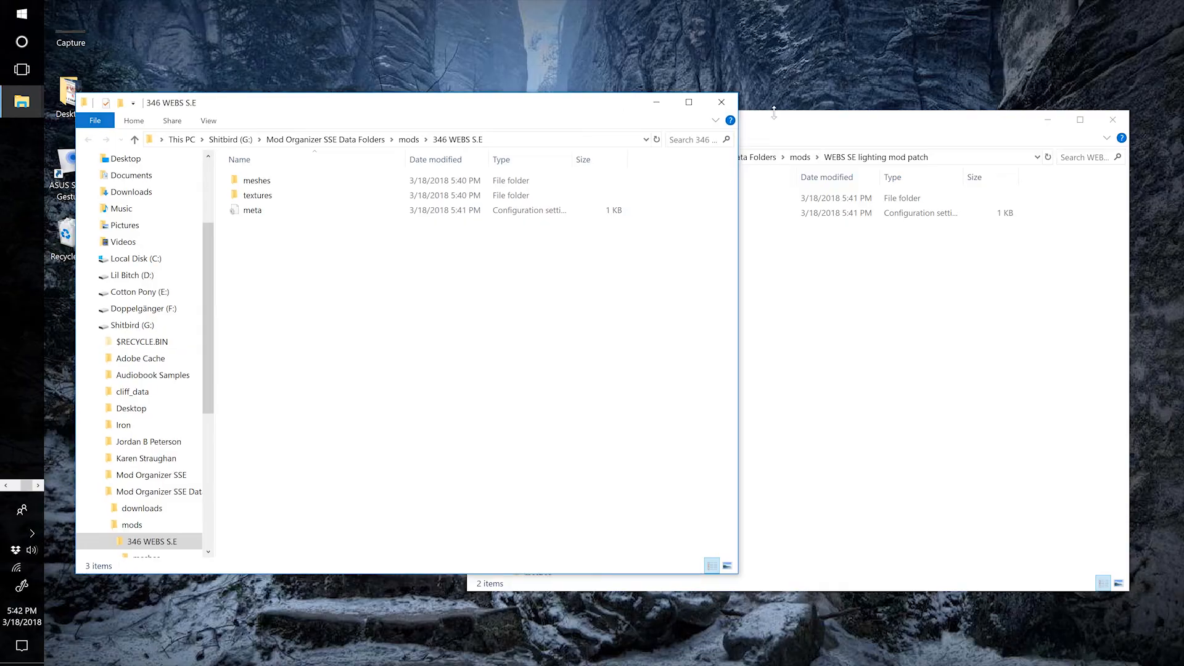
pyautogui.moveTo(764, 119); pyautogui.dragTo(944, 102)
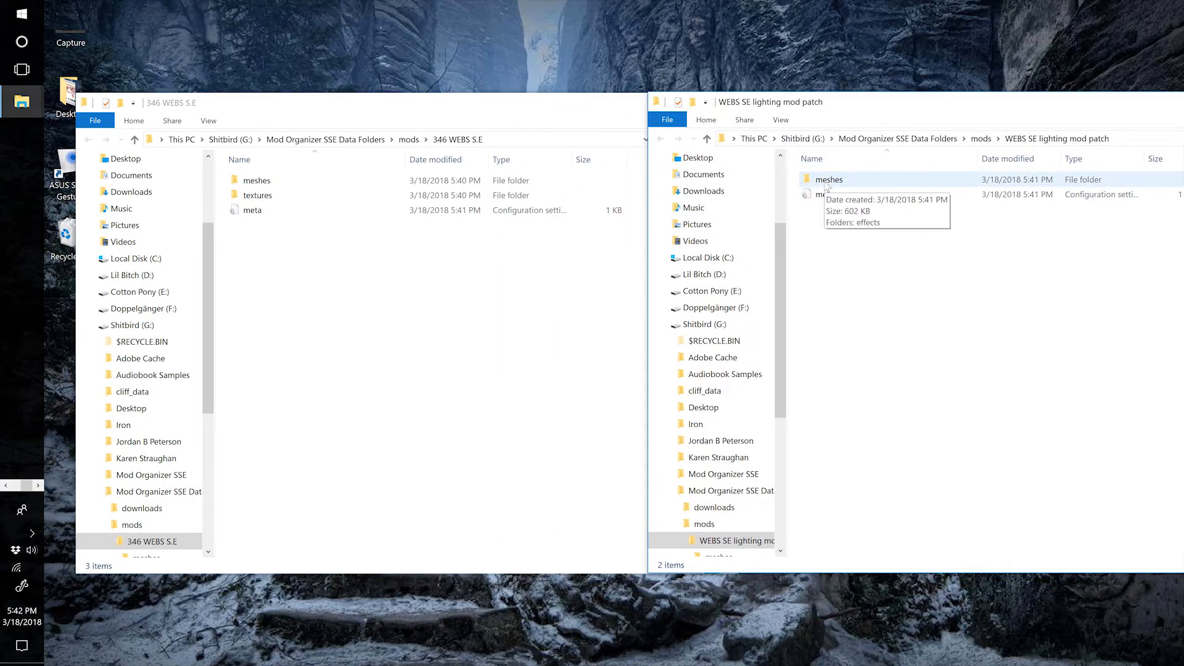
# - Move the patch's meshes folder into the 346 WEBS S.E folder, replacing the duplicate files, and return to Mod Organizer
pyautogui.moveTo(826, 185); pyautogui.dragTo(347, 338)
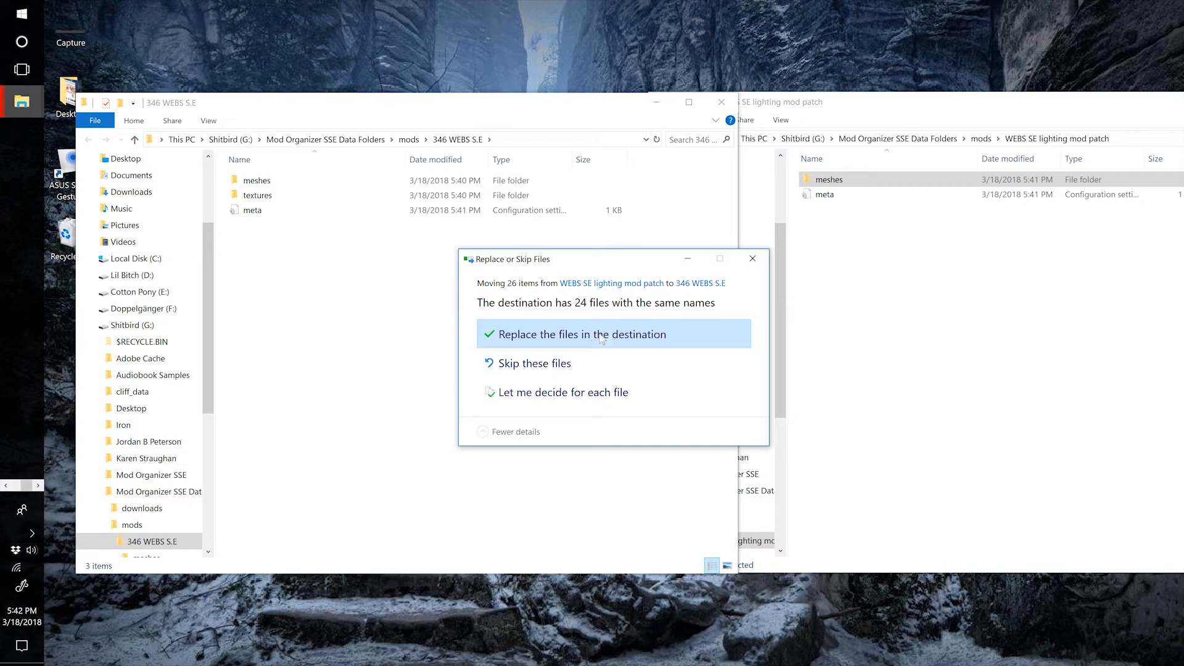
pyautogui.click(599, 334)
pyautogui.hotkey('alt', 'F4')
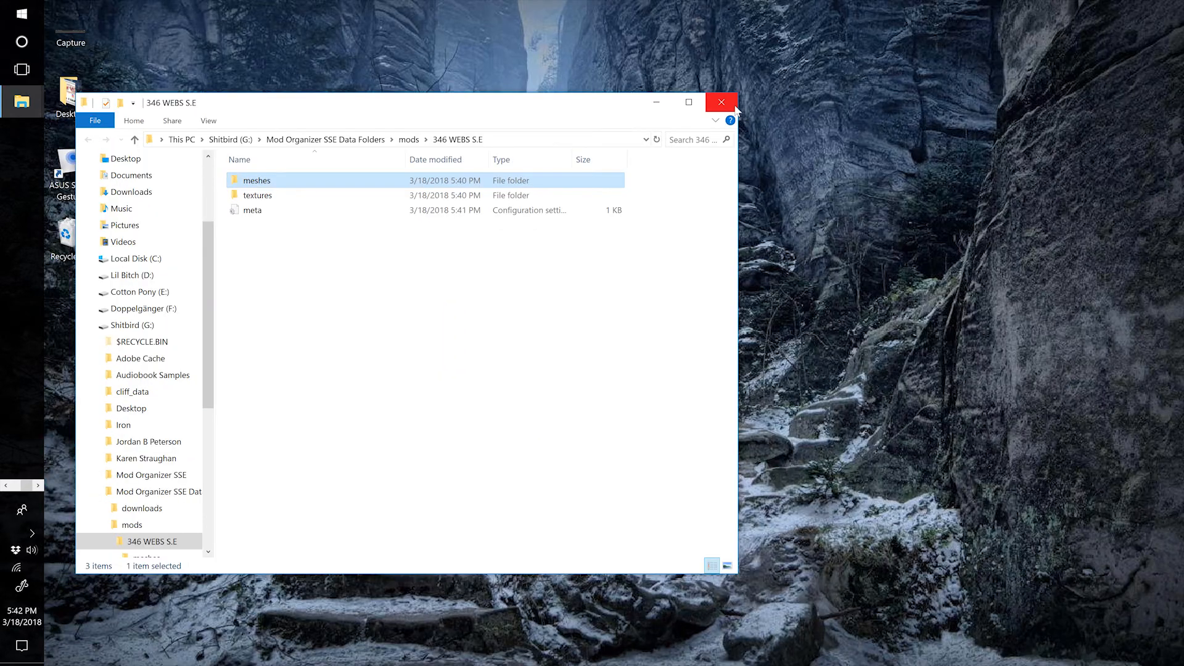
pyautogui.click(732, 105)
pyautogui.hotkey('alt', 'Tab')
pyautogui.hotkey('alt', 'Tab')
pyautogui.hotkey('alt', 'Tab')
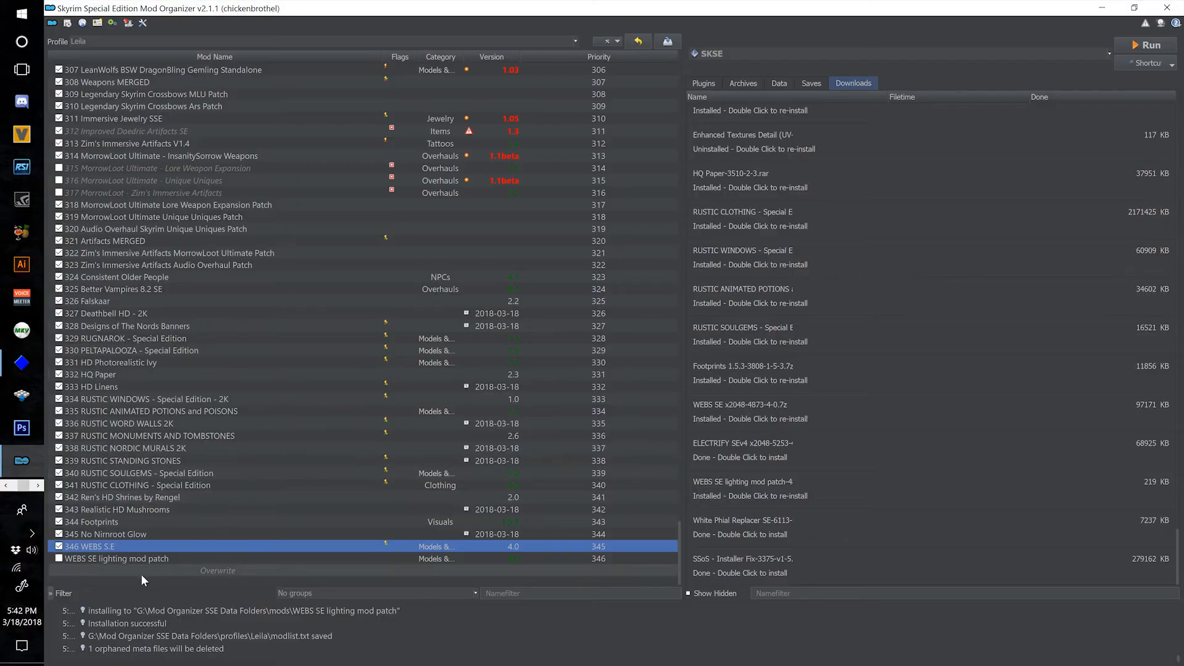
# - Remove the emptied WEBS SE lighting mod patch from the mod list
pyautogui.rightClick(143, 558)
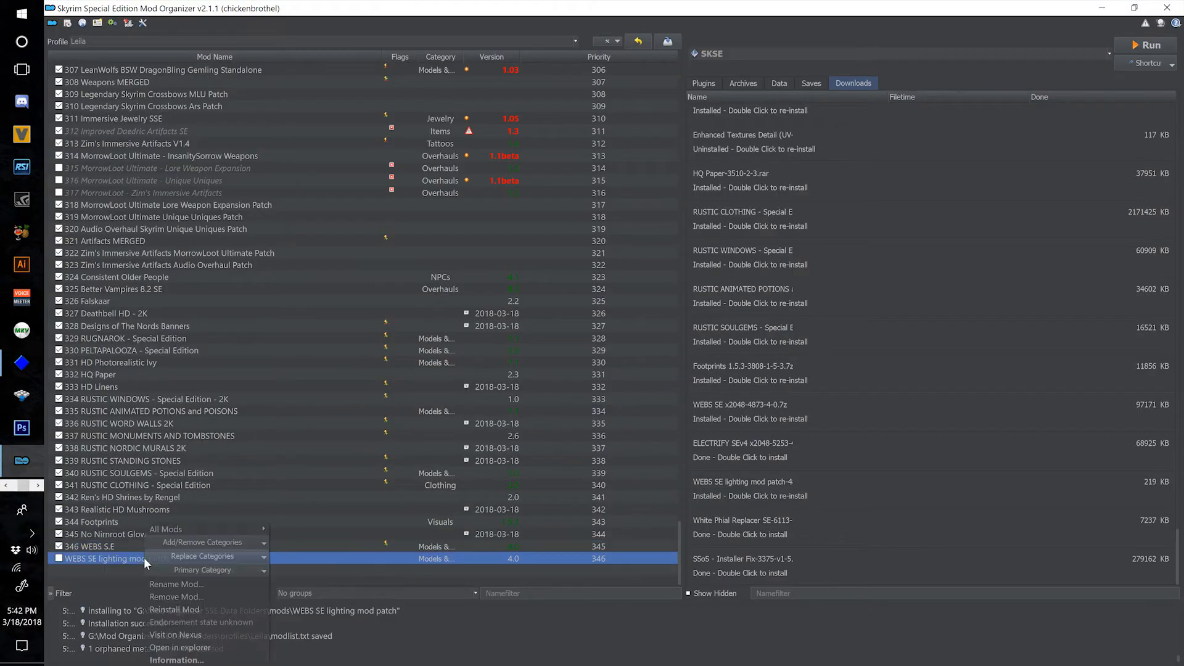
pyautogui.click(198, 597)
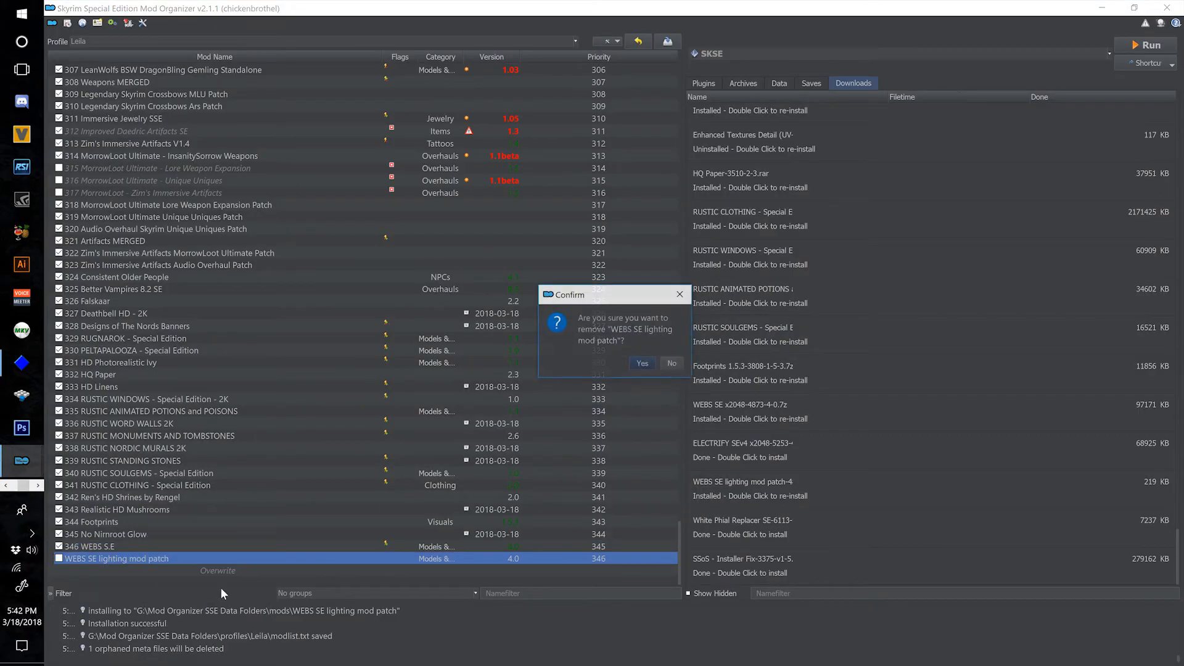
pyautogui.click(642, 363)
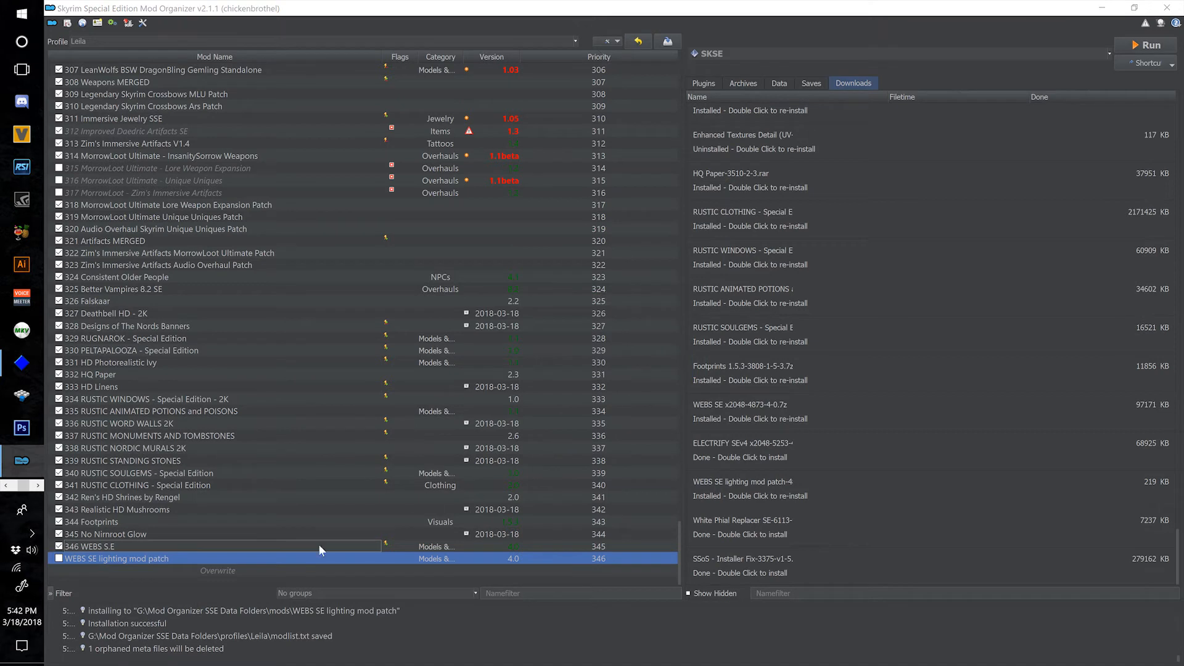
# - Start installing the SSoS archive under the name "347 Stunning Statues of Skyrim", with all the listed statues selected
pyautogui.doubleClick(708, 563)
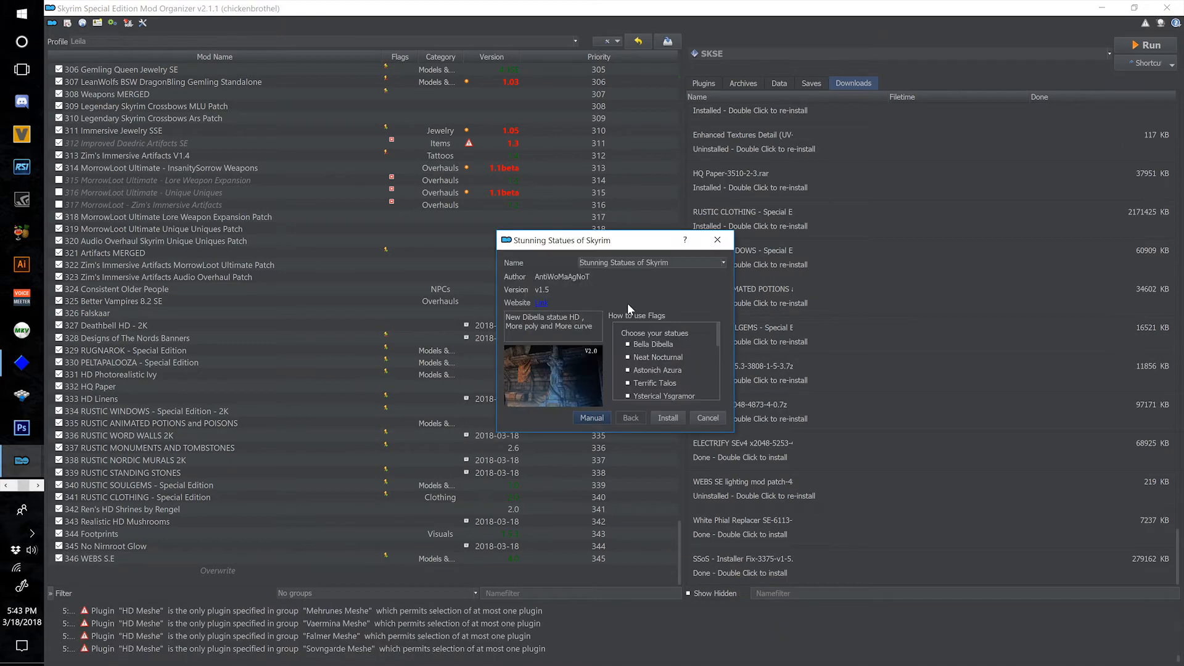
pyautogui.write('347')
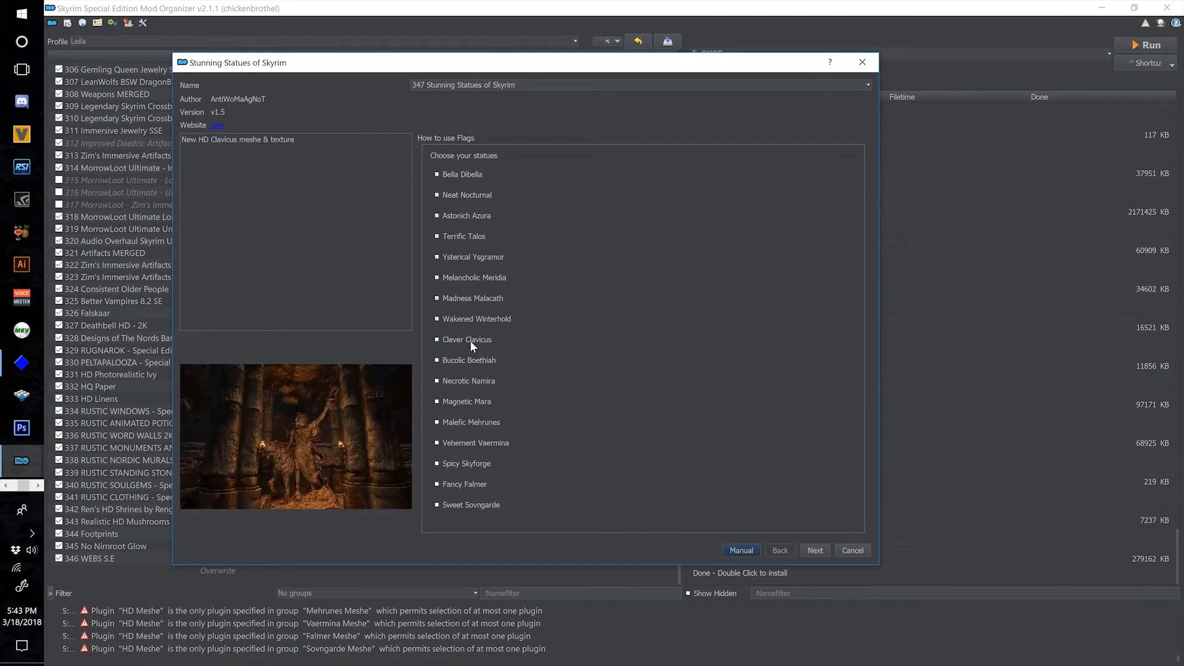
pyautogui.click(803, 550)
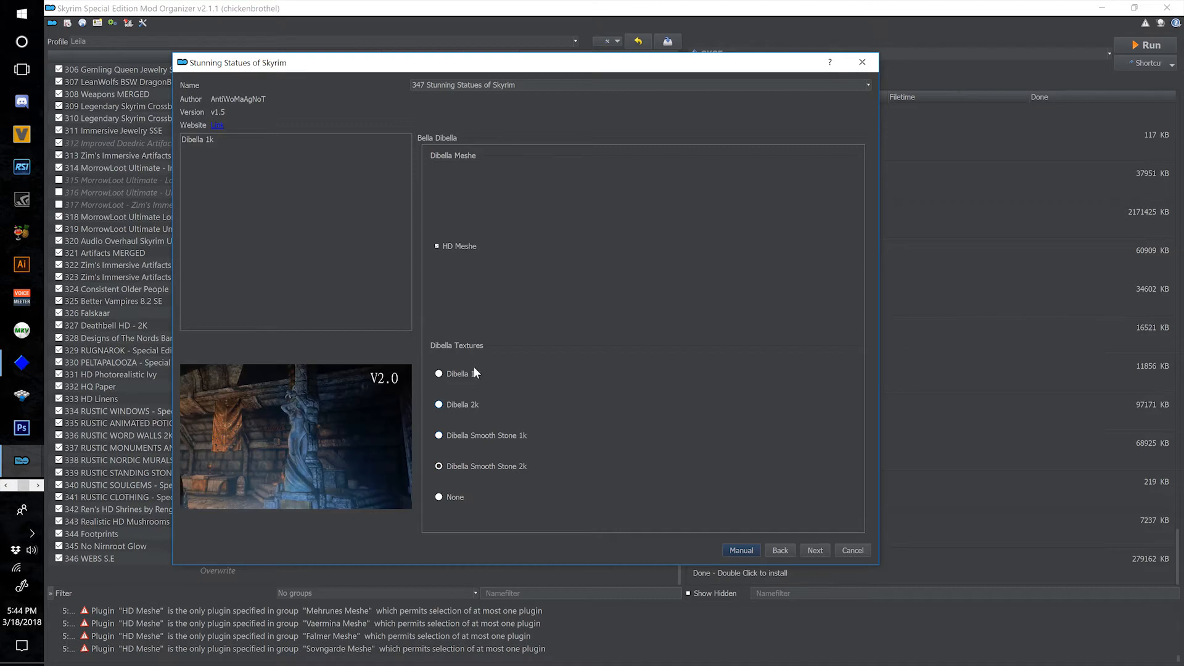
# - Choose HD meshes for Dibella and Nocturnal, with the Dibella Smooth Stone 2k and Nocturnal 2k textures
pyautogui.click(809, 551)
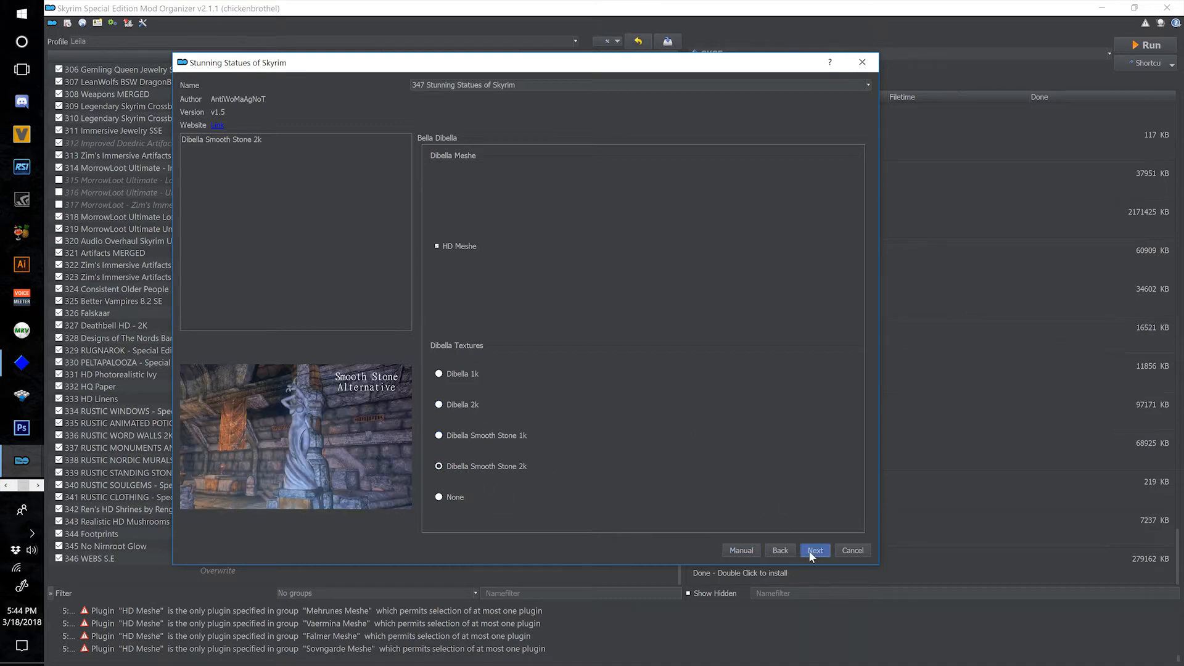
pyautogui.click(457, 247)
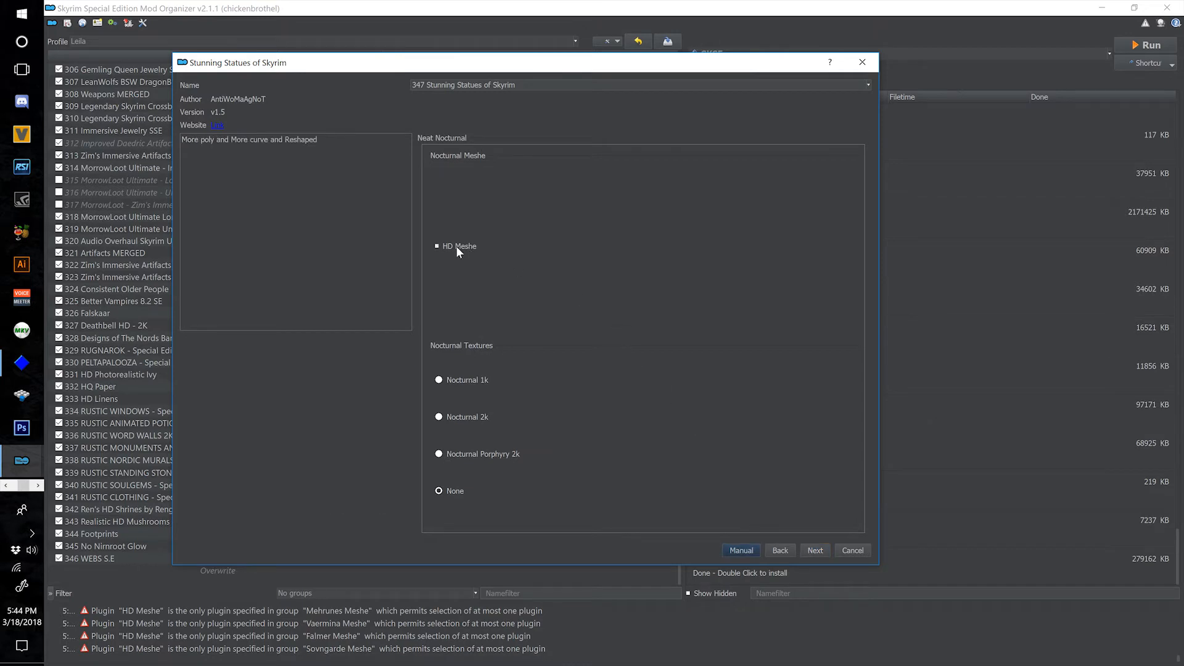
pyautogui.click(476, 417)
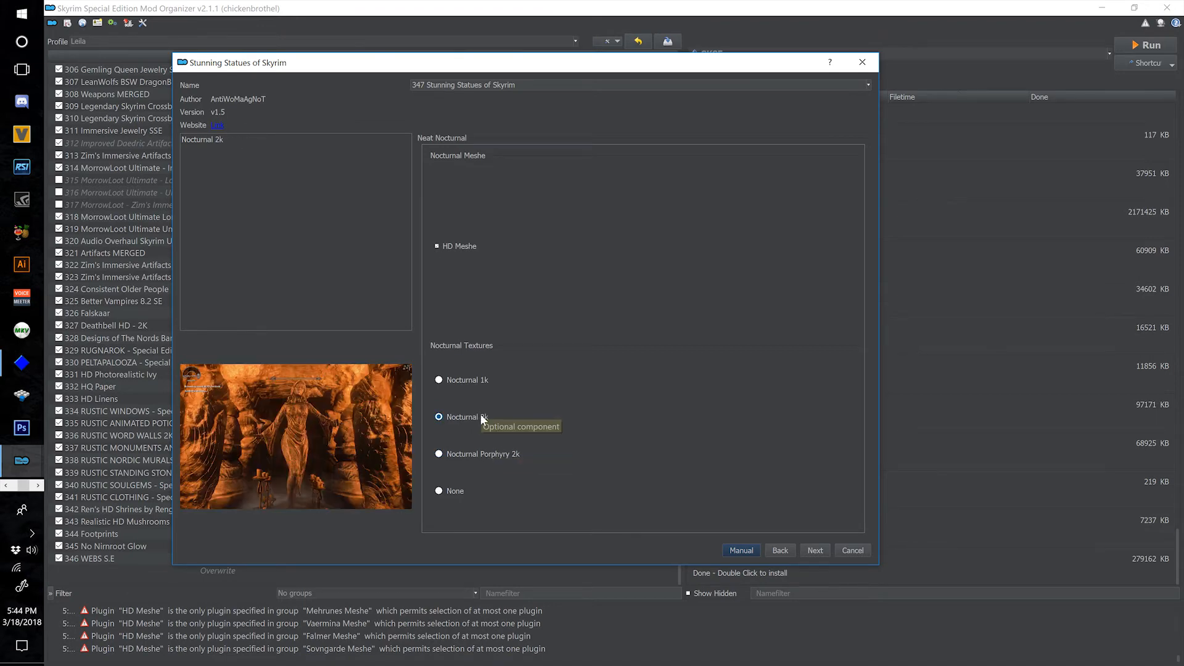
pyautogui.click(815, 550)
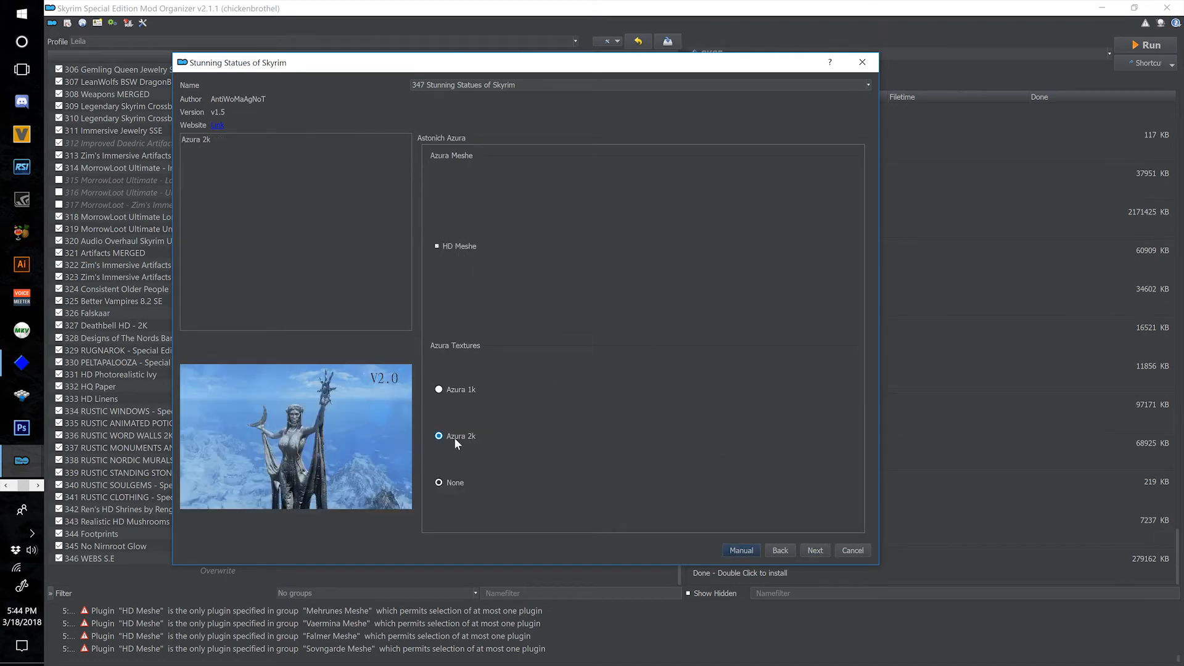
# - Choose the HD mesh with Azura 2k textures for Azura, and the Ultra HD mesh with Talos 2k textures for Talos
pyautogui.click(818, 550)
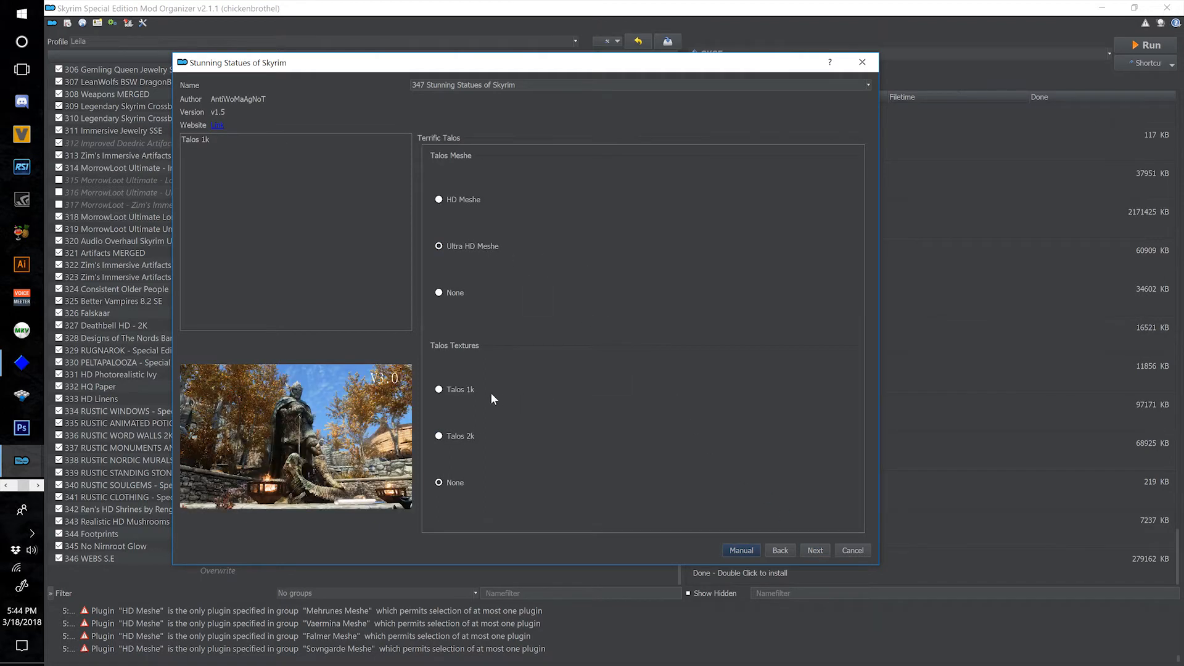
pyautogui.click(460, 436)
pyautogui.click(820, 550)
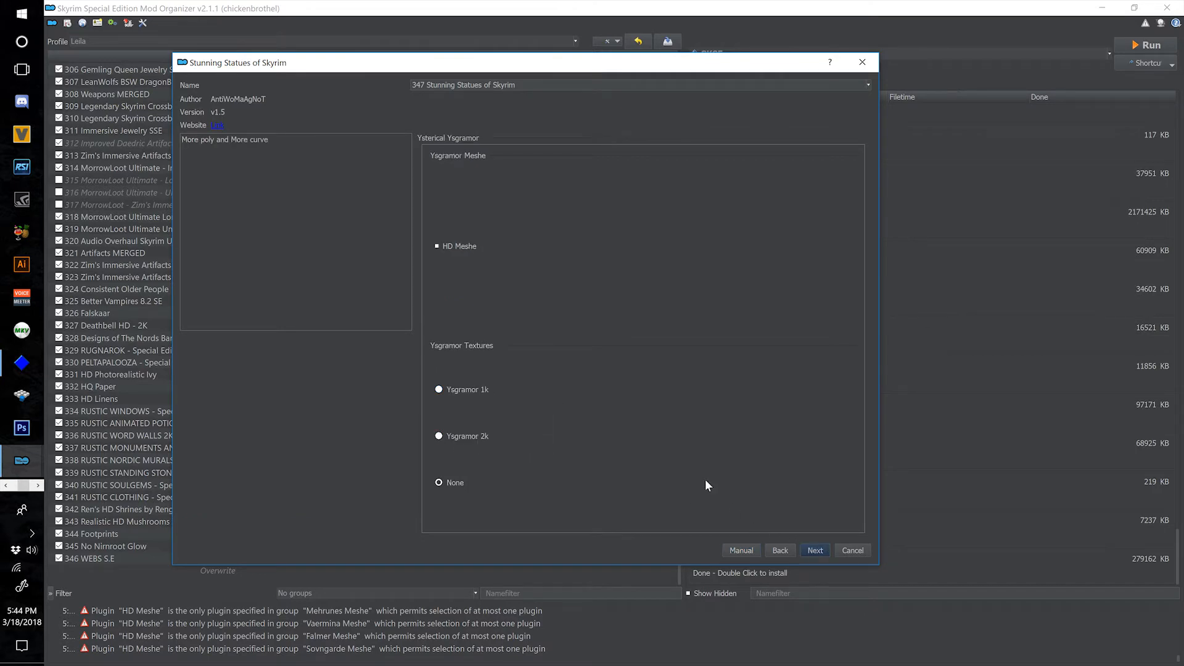
# - Choose HD meshes for Ysgramor and Meridia, with the Ysgramor 2k and Meridia white 4k textures
pyautogui.click(465, 244)
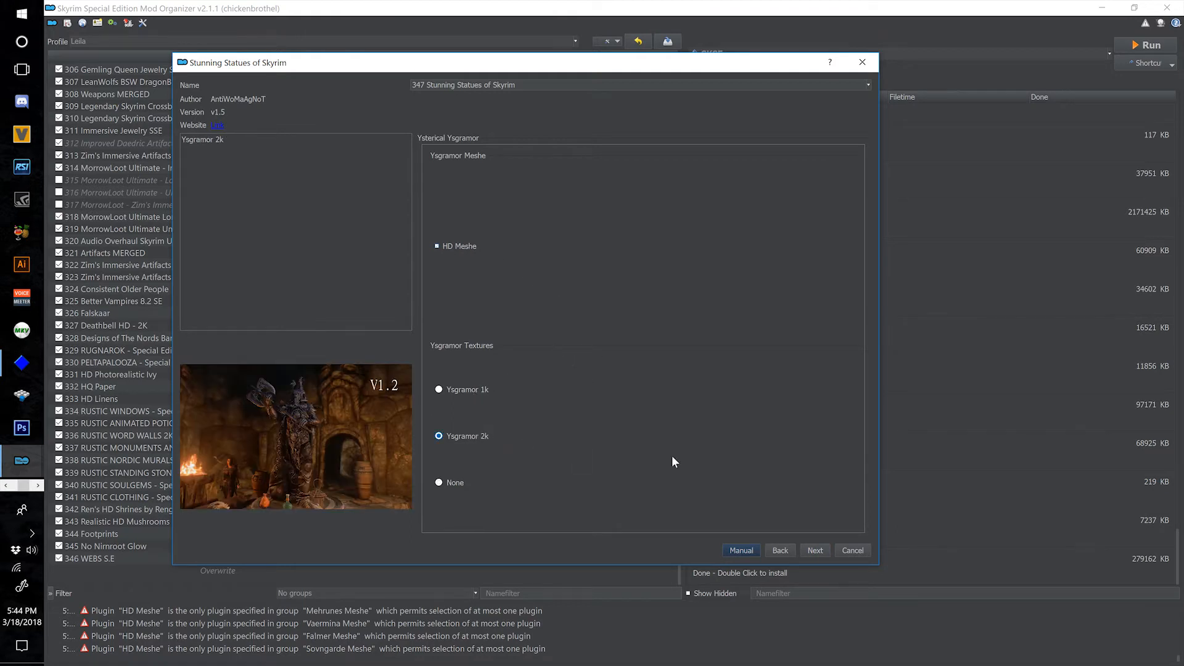
pyautogui.click(818, 553)
pyautogui.click(463, 242)
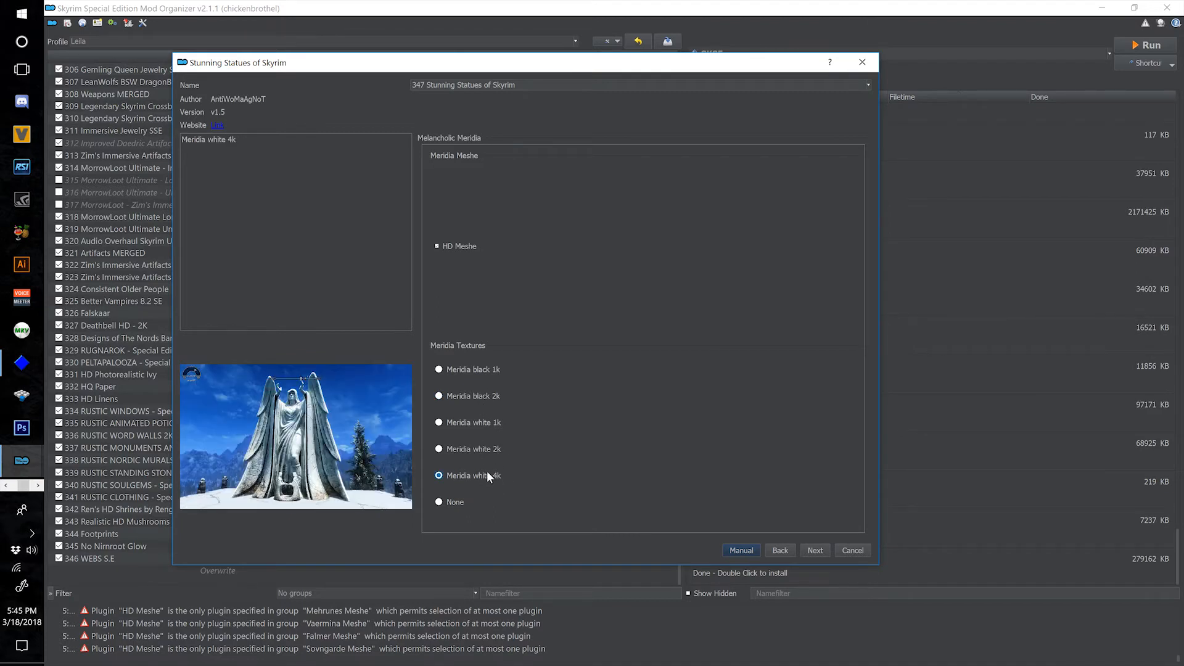
pyautogui.click(810, 549)
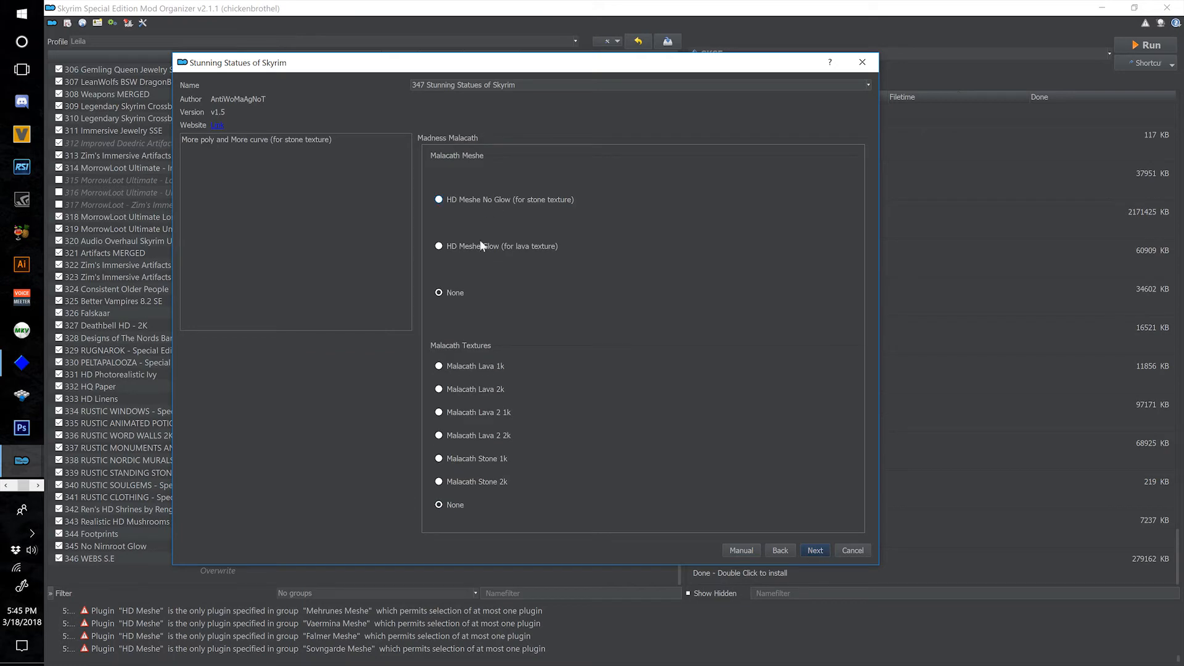
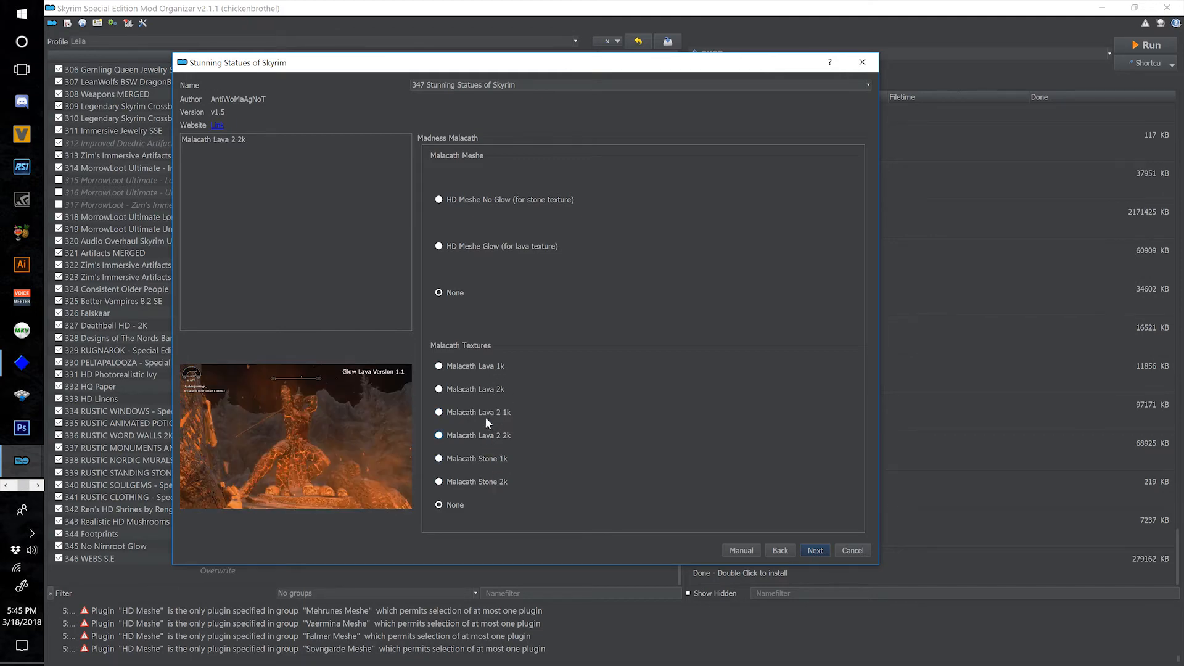
# - Choose HD Meshe No Glow with Malacath Stone 2k, and ENB HD Meshe Default Cape (reduce glow) with Winterhold 4k
pyautogui.click(493, 198)
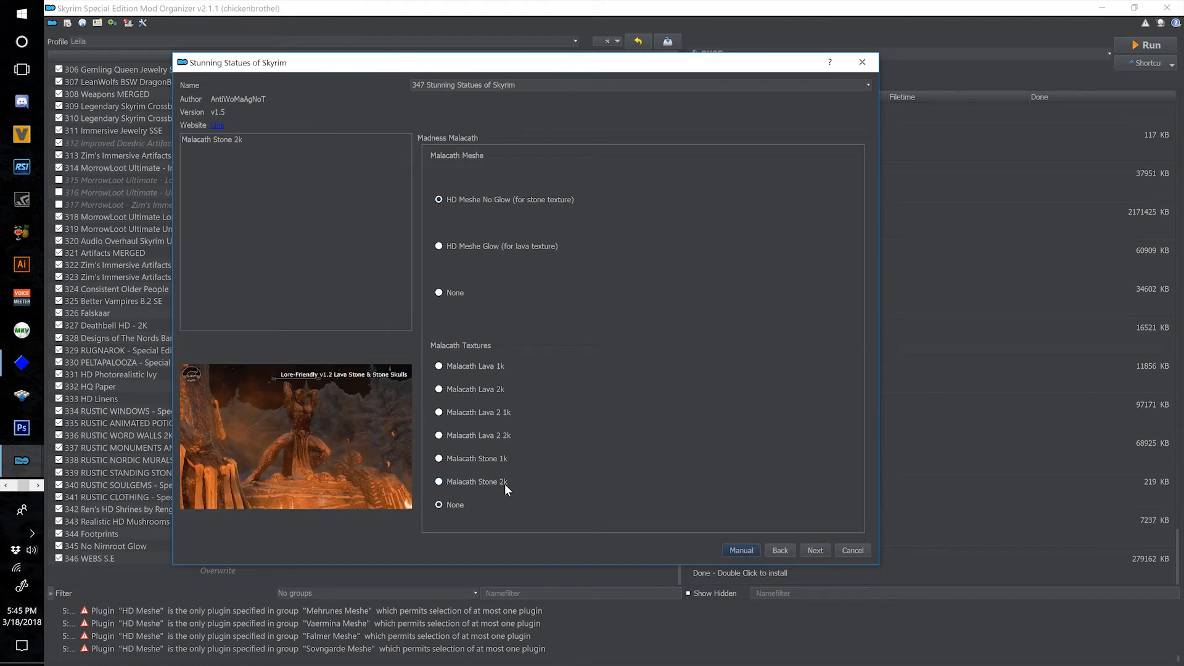
pyautogui.click(823, 550)
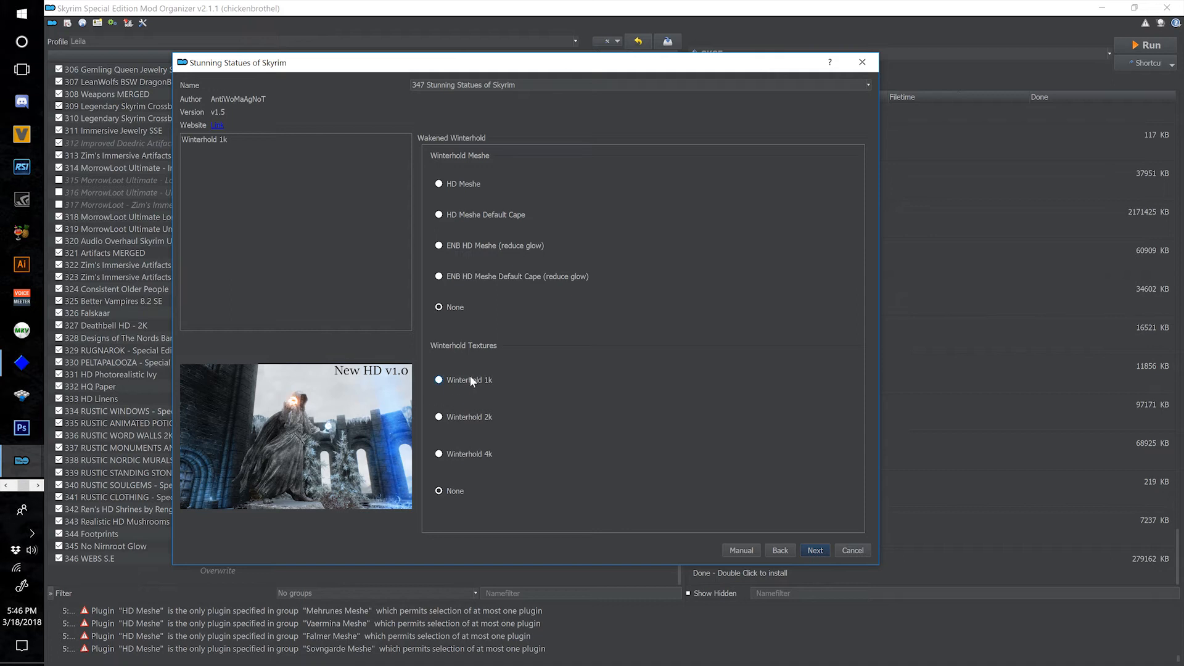
pyautogui.click(468, 272)
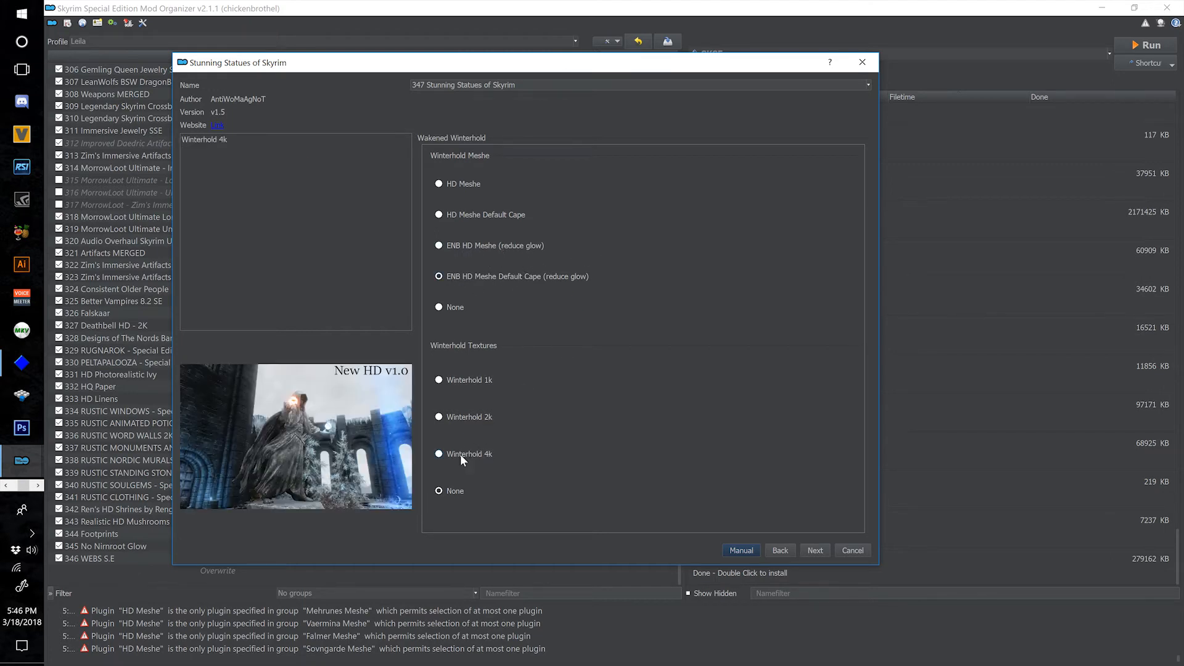
pyautogui.click(810, 548)
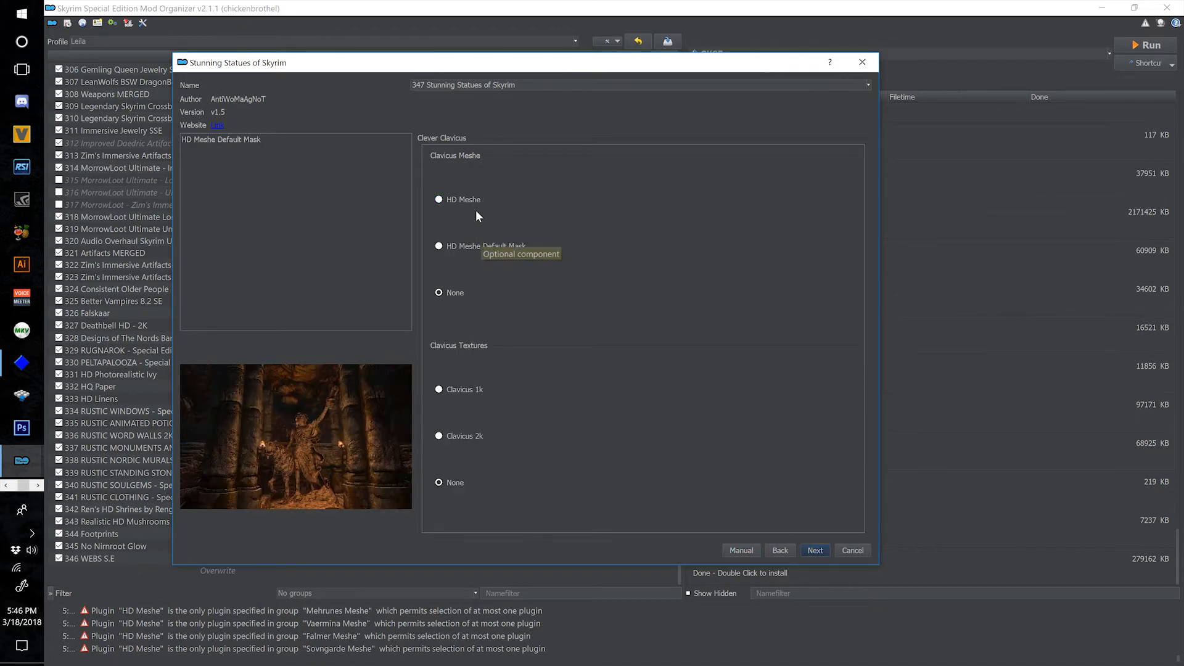
# - Choose the HD mesh and Clavicus 2k textures for Clavicus, and complete the Boethiah and Namira options with their HD meshes
pyautogui.click(461, 200)
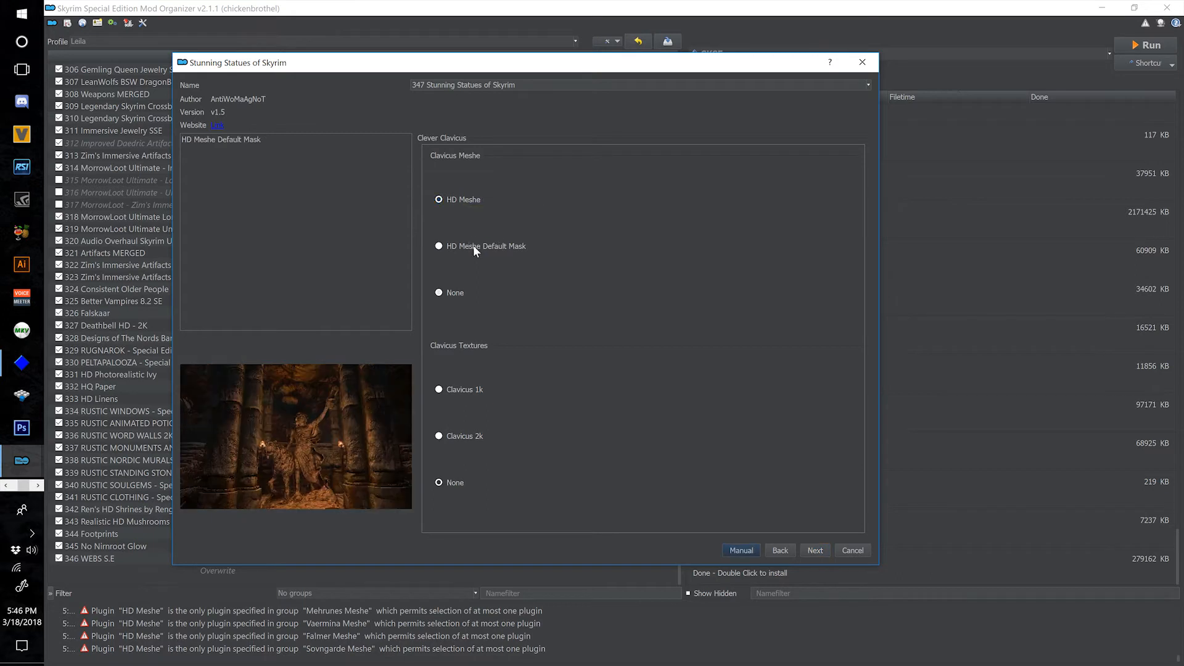
pyautogui.click(469, 436)
pyautogui.click(824, 550)
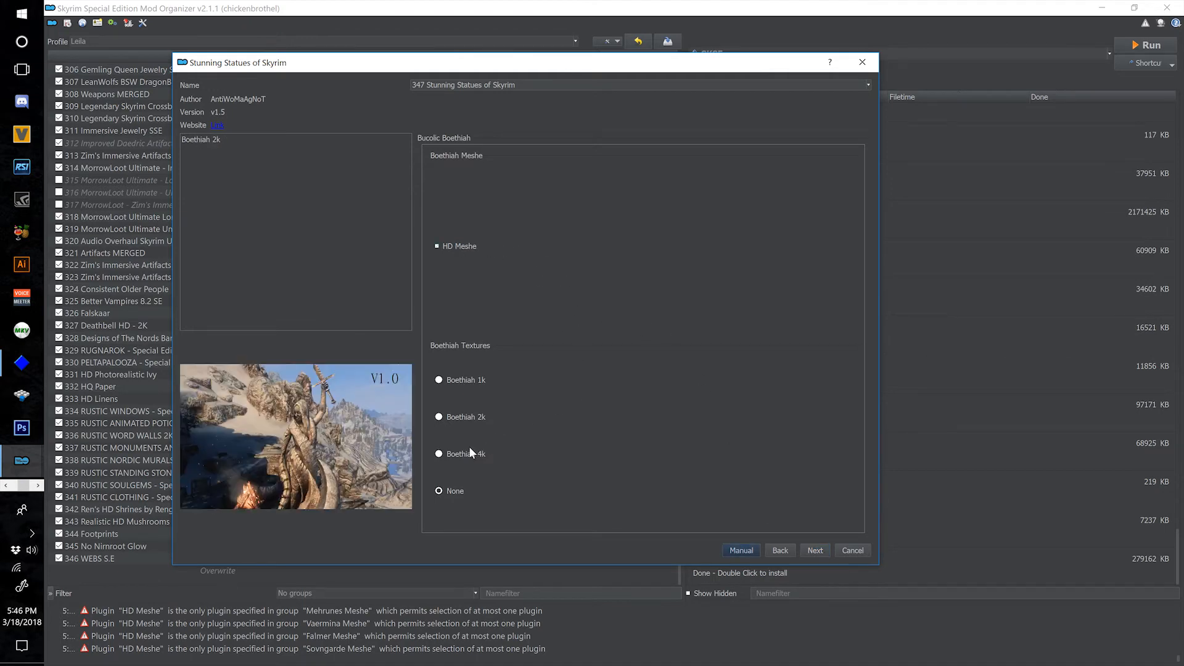
pyautogui.click(820, 545)
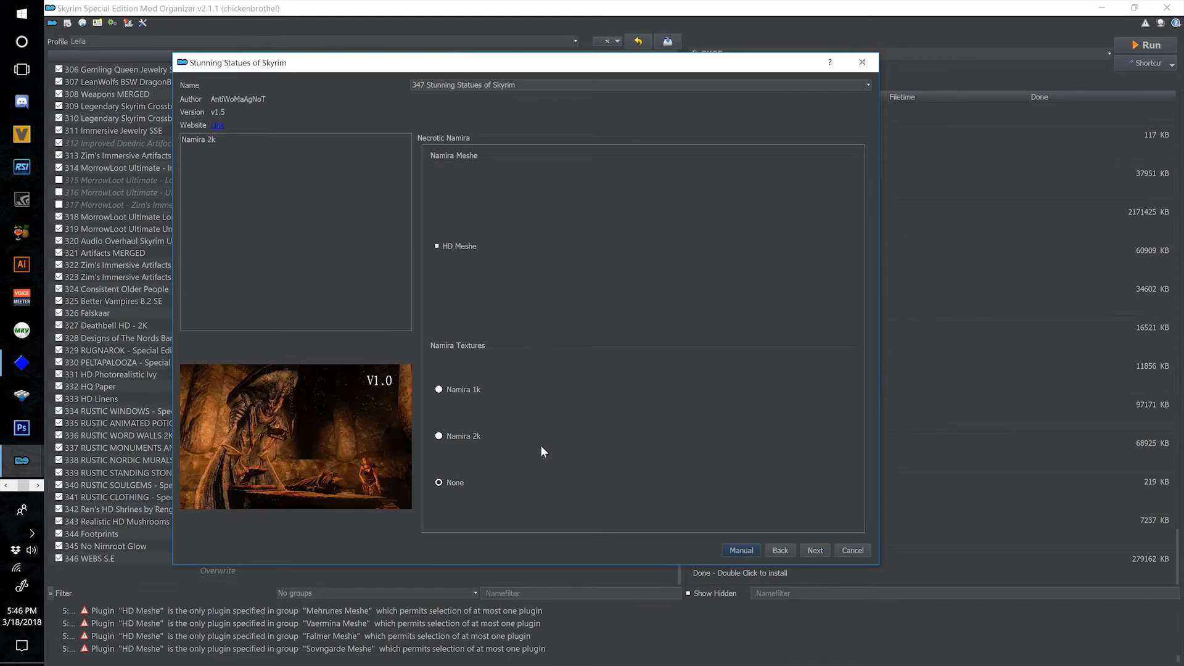
pyautogui.click(816, 549)
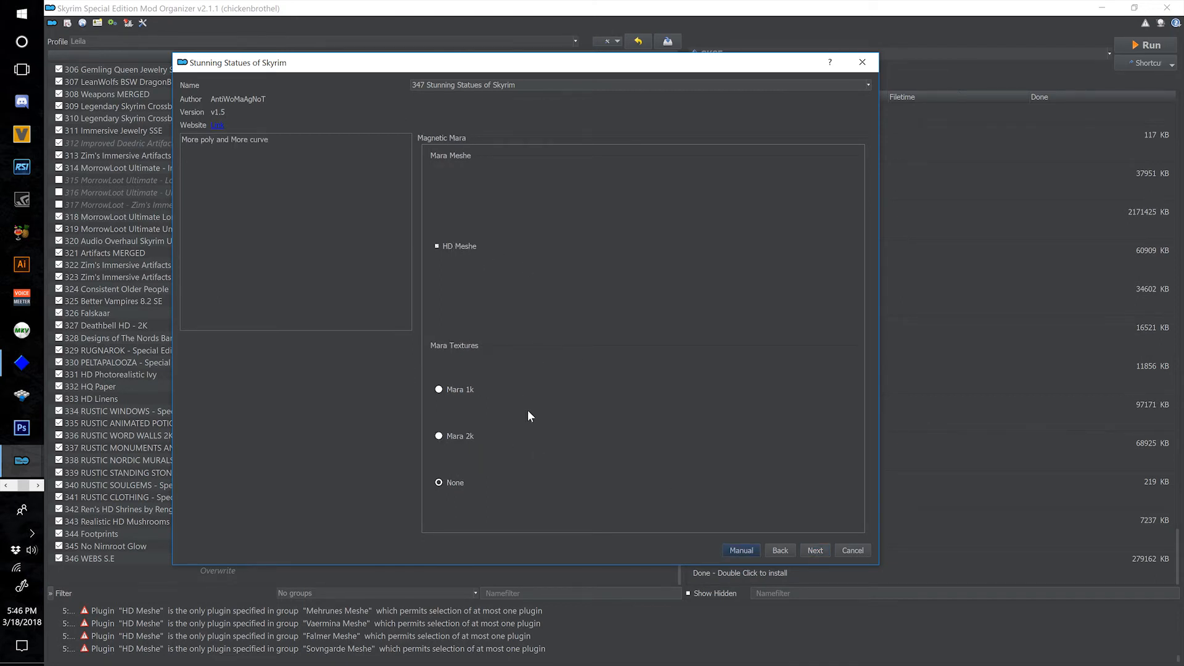
# - Choose the Mara 2k textures for Mara and the Mehrunes Green 2k textures for Mehrunes
pyautogui.click(464, 439)
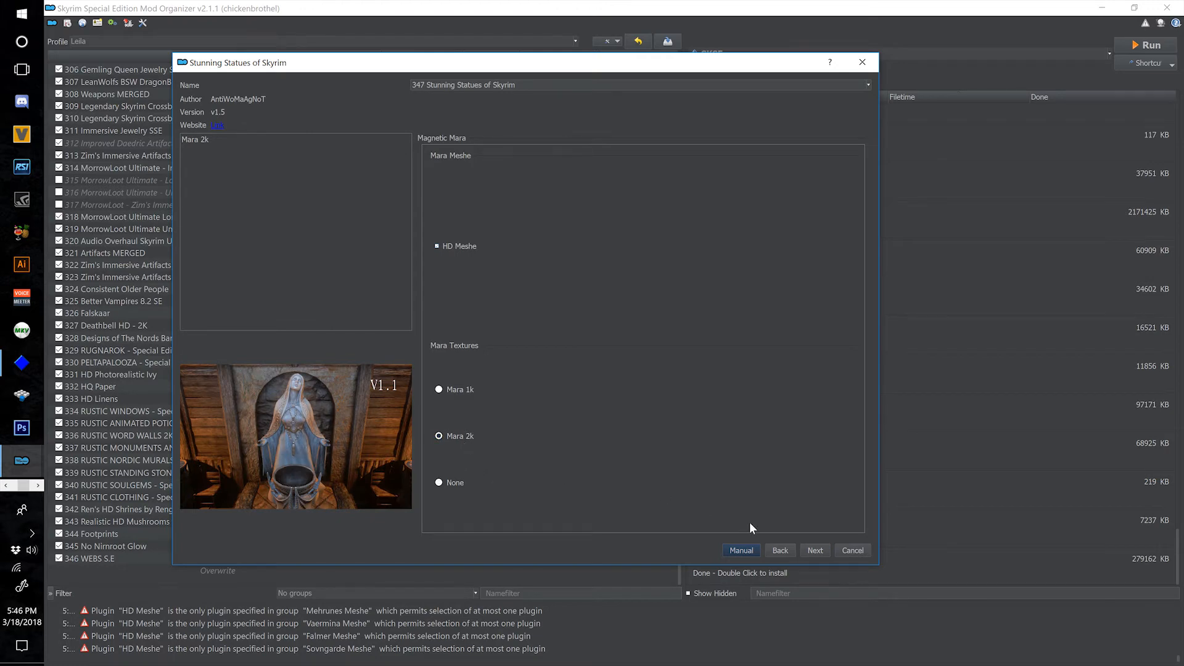
pyautogui.click(816, 546)
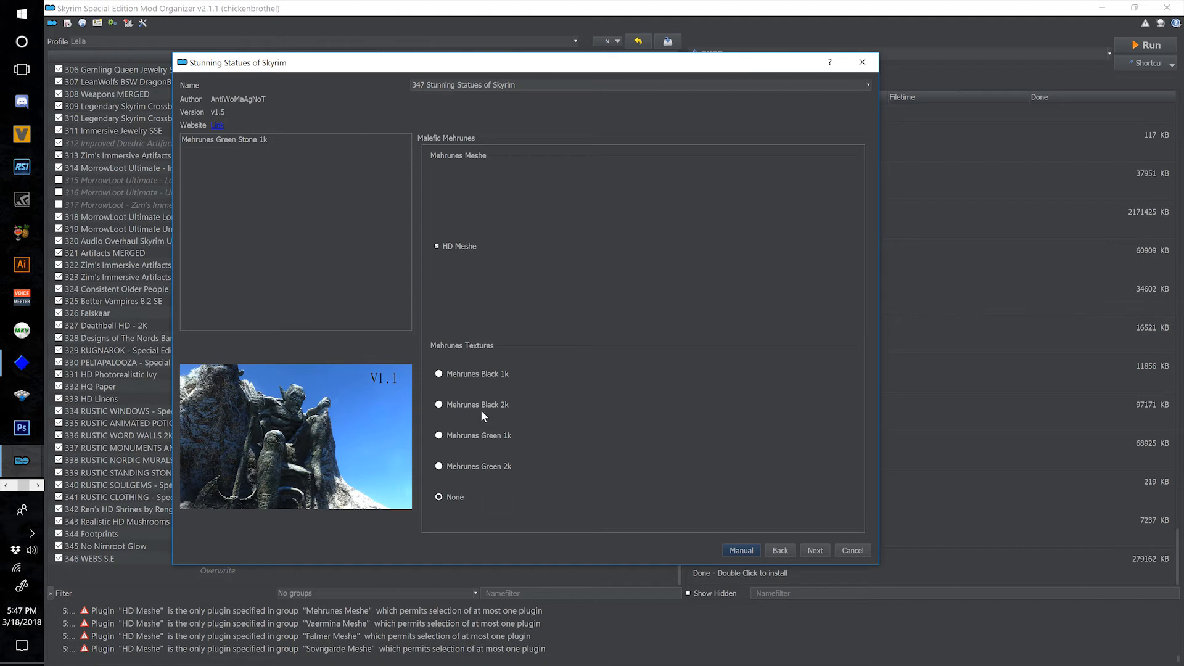
pyautogui.click(481, 468)
pyautogui.click(813, 550)
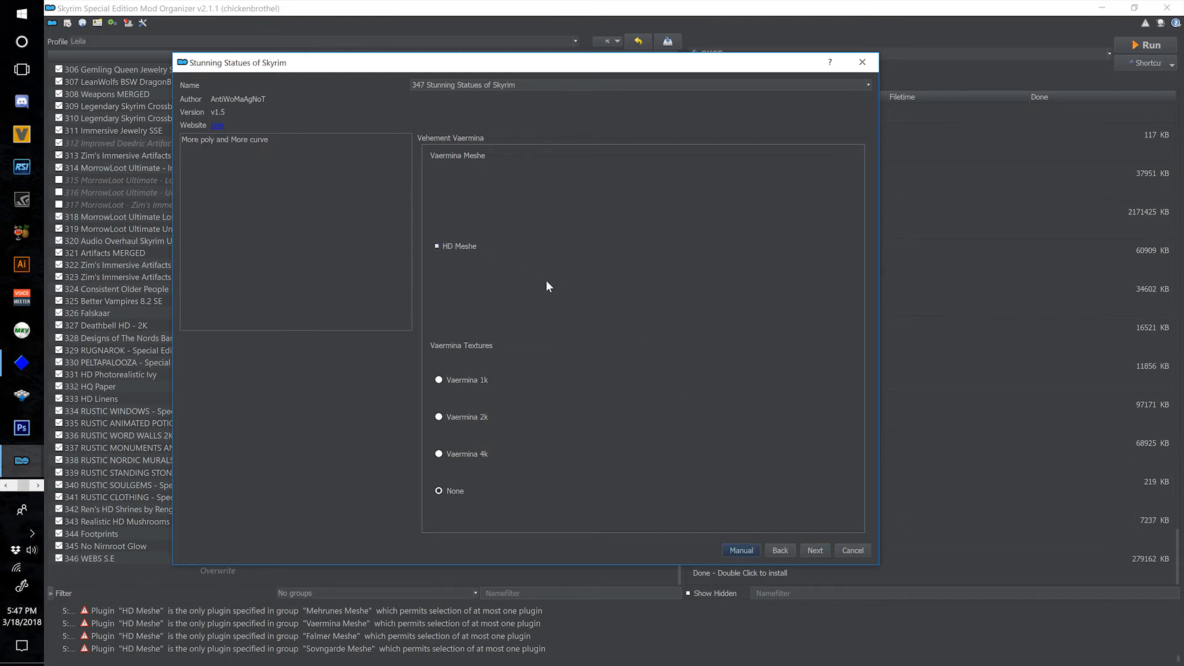
# - Choose the Vaermina 4k textures for Vaermina and the Skyforge 4k textures for Skyforge
pyautogui.click(464, 453)
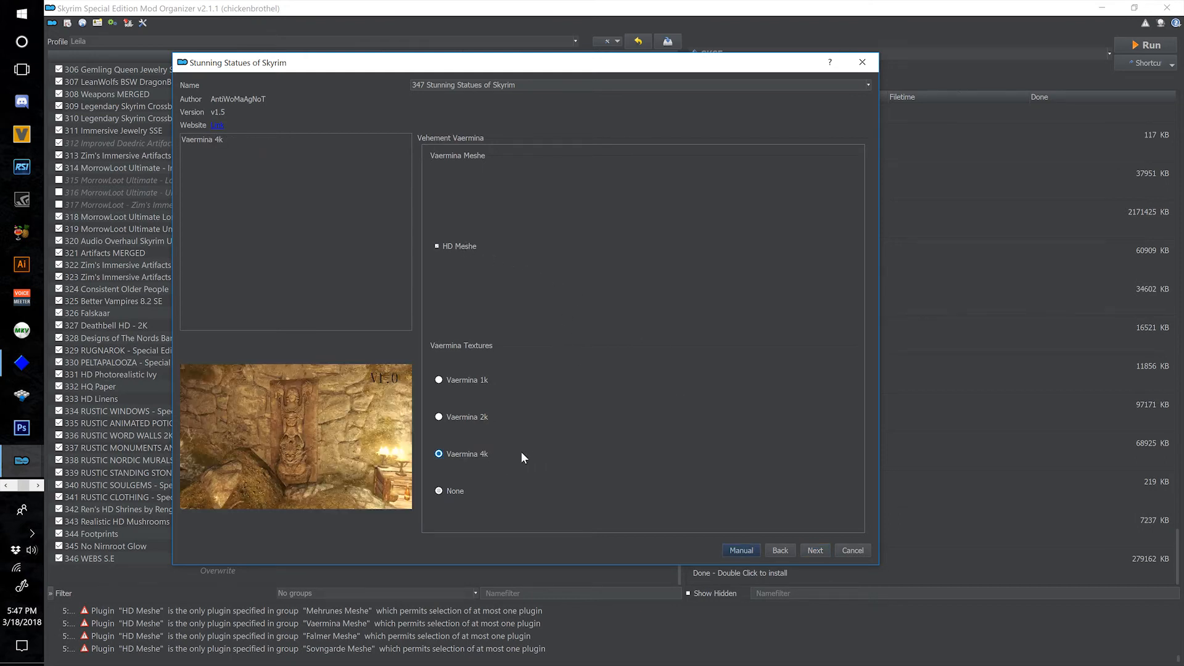
pyautogui.click(817, 548)
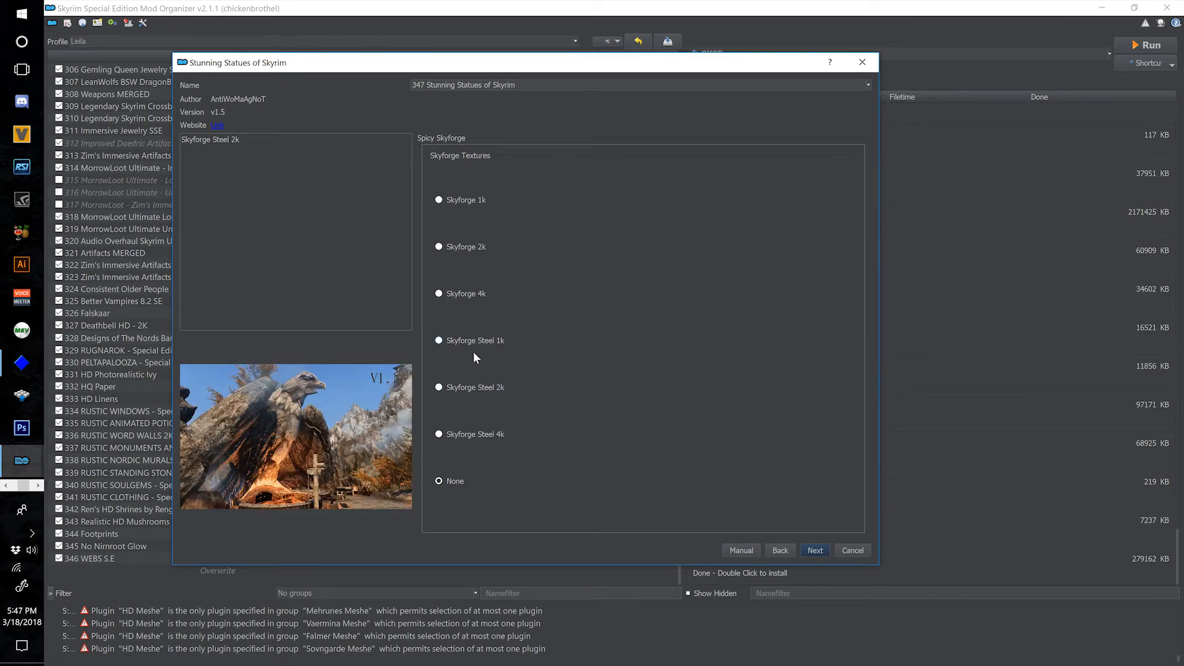
pyautogui.click(460, 294)
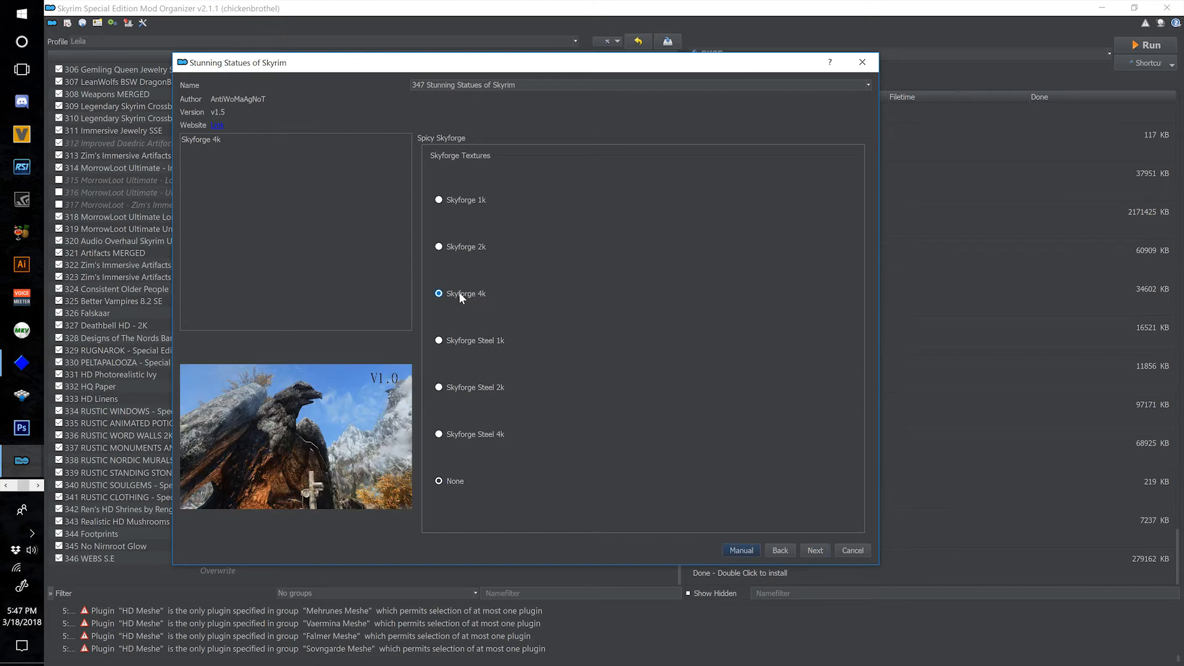
pyautogui.click(818, 553)
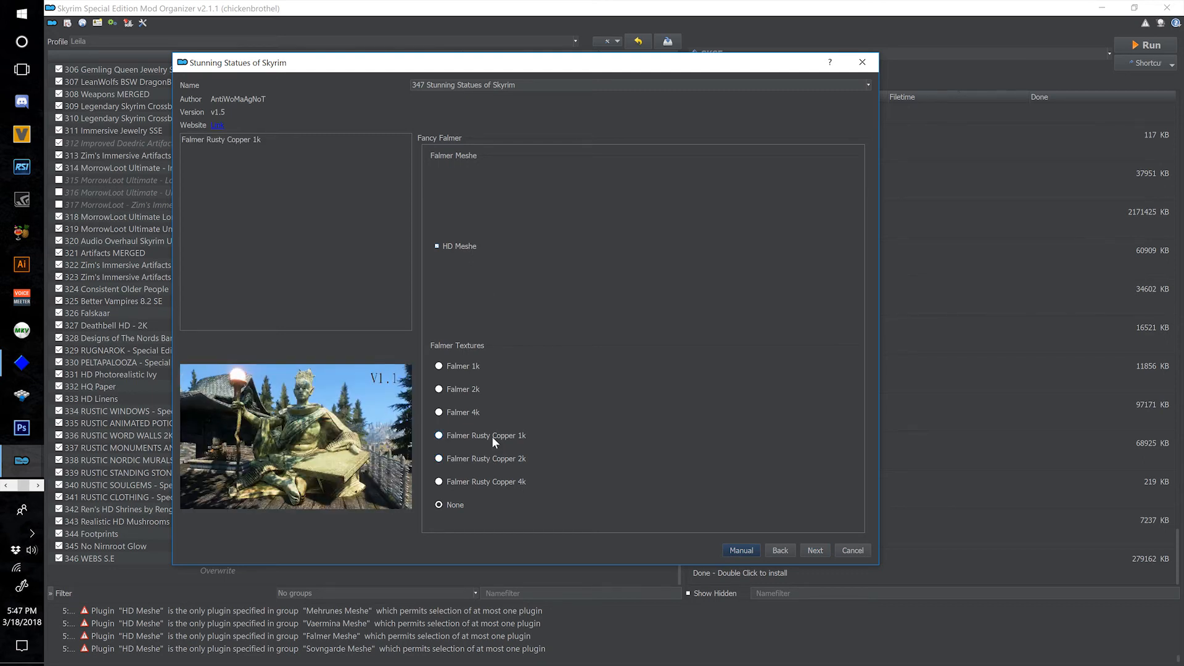
# - Choose the Falmer Rusty Copper 4k and Sovngarde 4k textures, and install Stunning Statues of Skyrim
pyautogui.click(496, 484)
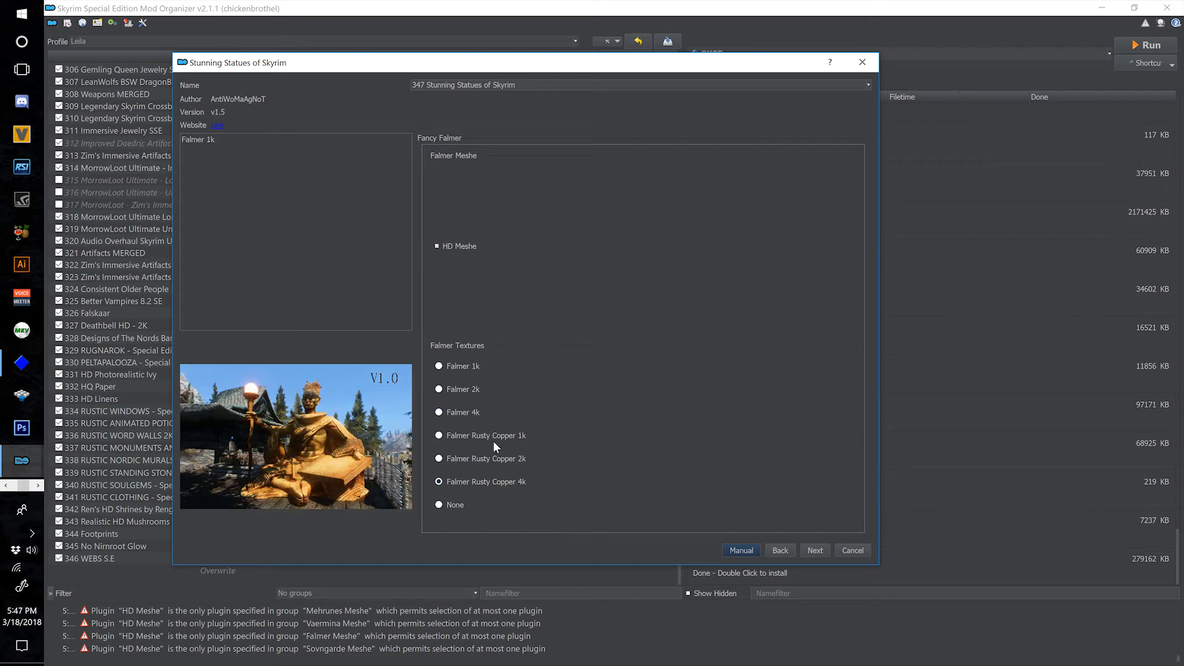
pyautogui.click(822, 550)
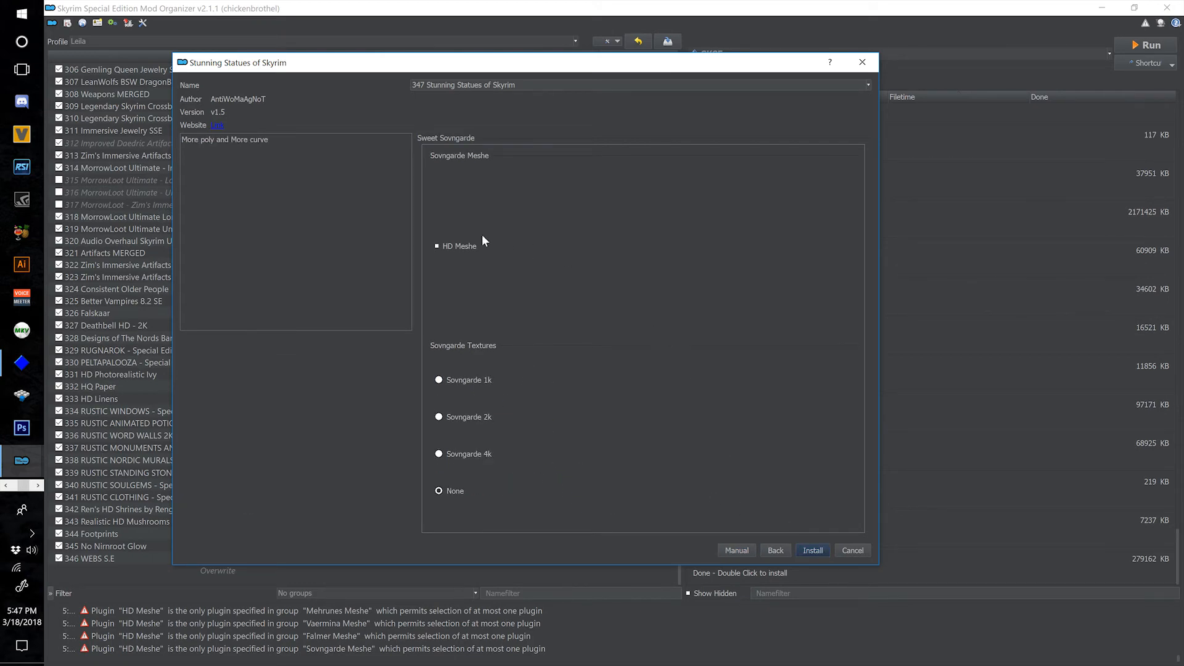
pyautogui.click(467, 457)
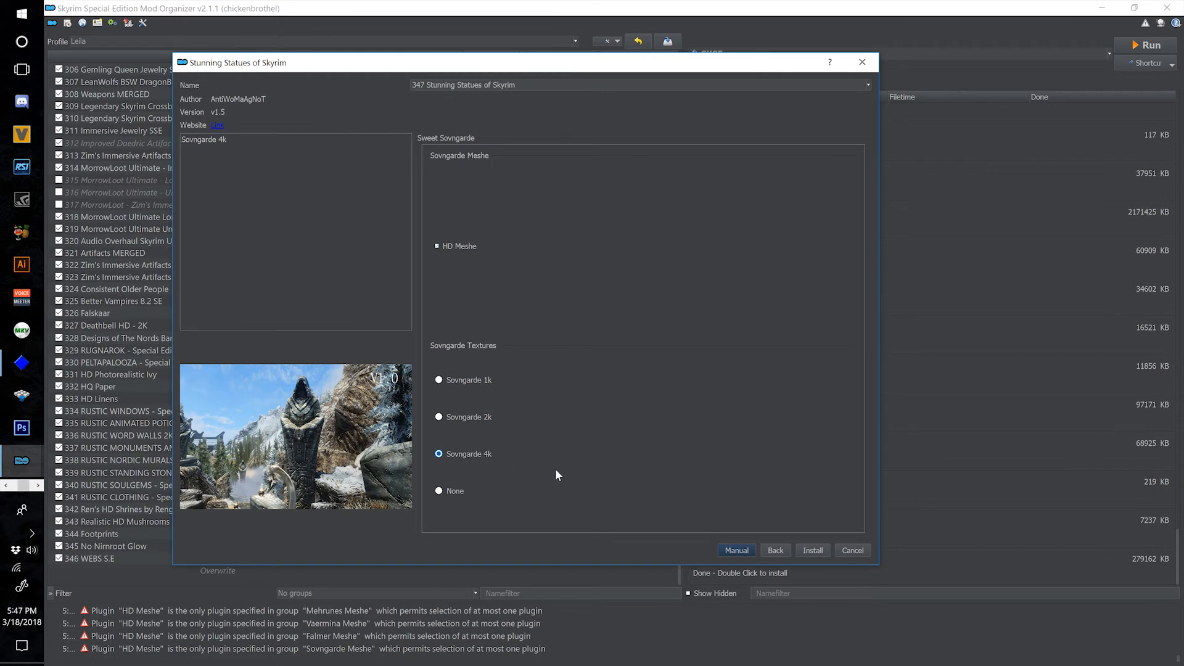
pyautogui.click(812, 550)
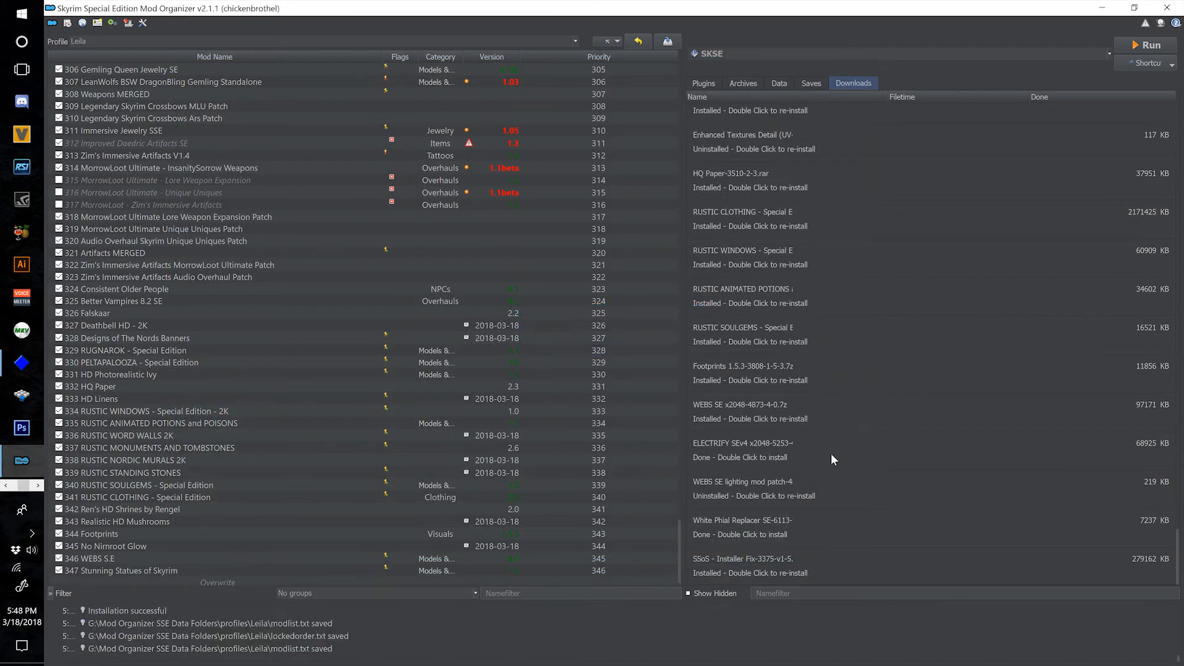
# - Install the downloaded ELECTRIFY SE archive under the name 348 ELECTRIFY S.E
pyautogui.doubleClick(719, 445)
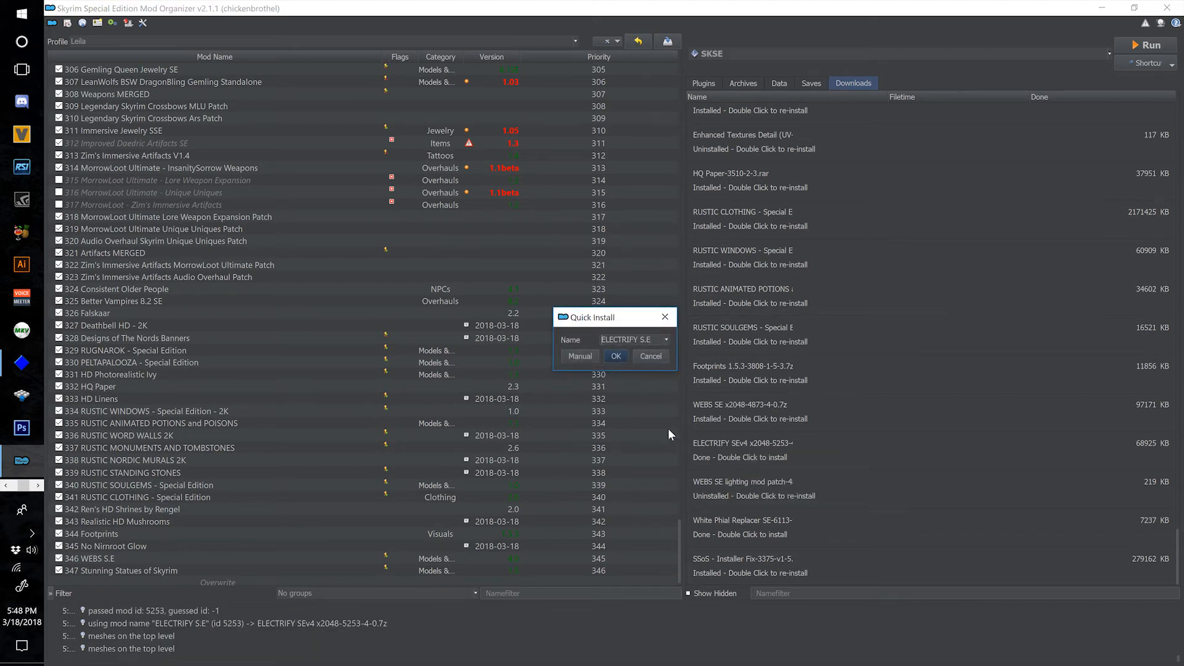
pyautogui.write('348')
pyautogui.click(615, 357)
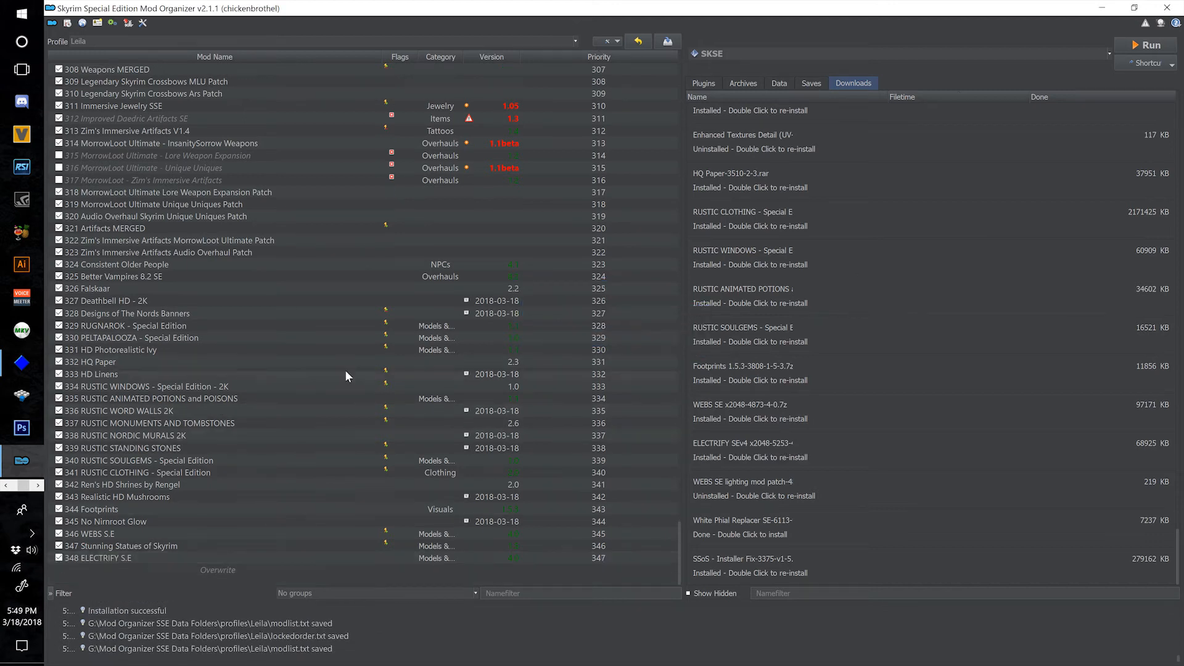
# - Install the DSI High v1_6_1 archive from Downloads as 349 Deadly Spell Impacts with the Default option
pyautogui.click(67, 23)
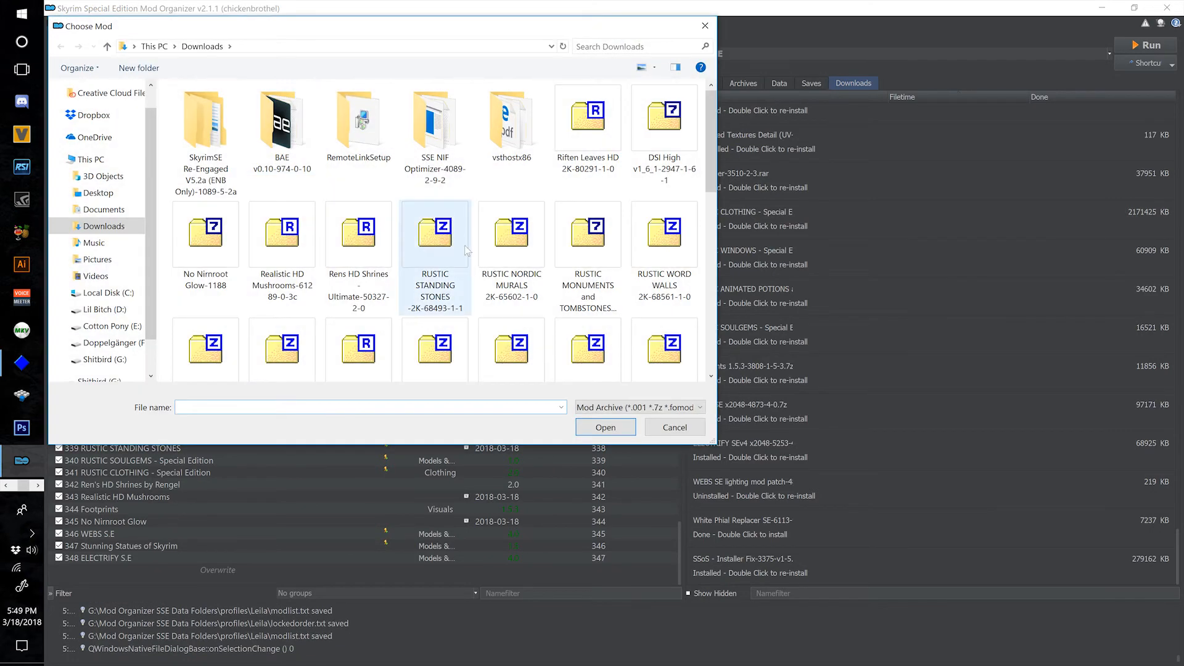
pyautogui.click(659, 133)
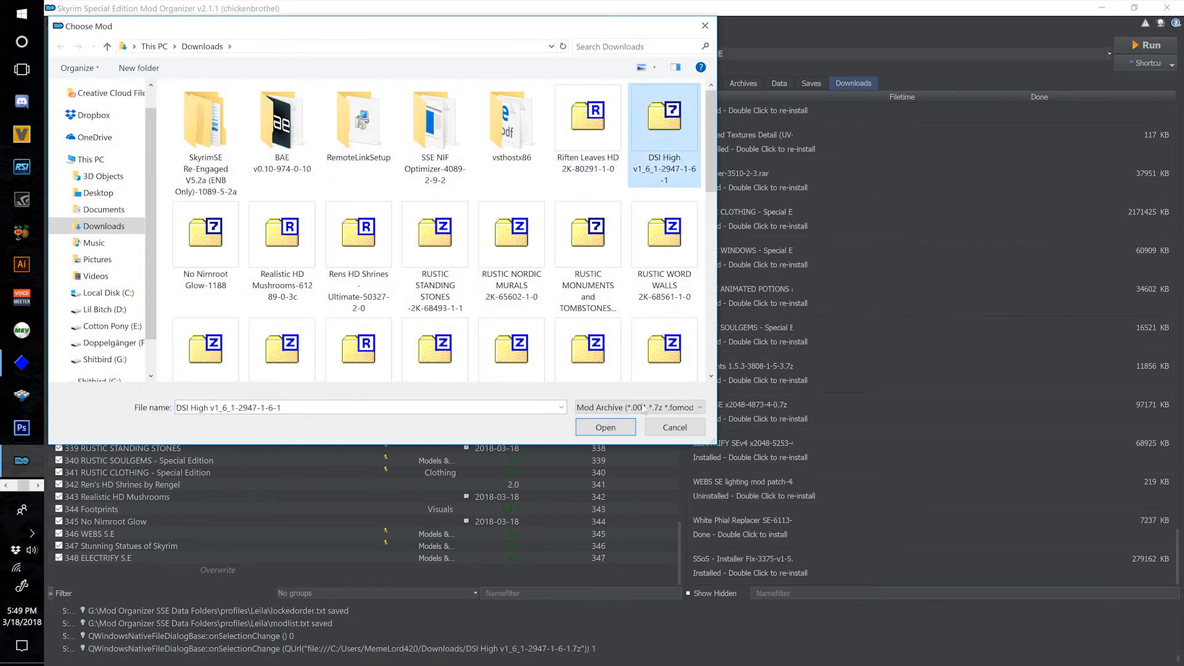
pyautogui.click(622, 430)
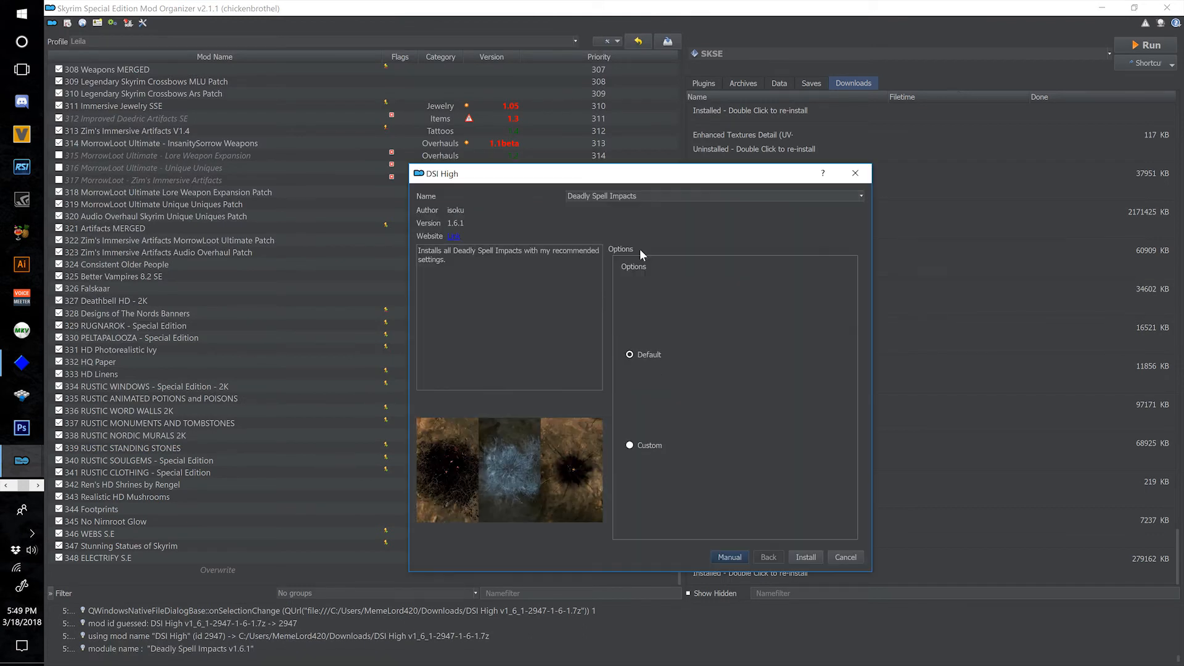
pyautogui.write('349')
pyautogui.click(802, 558)
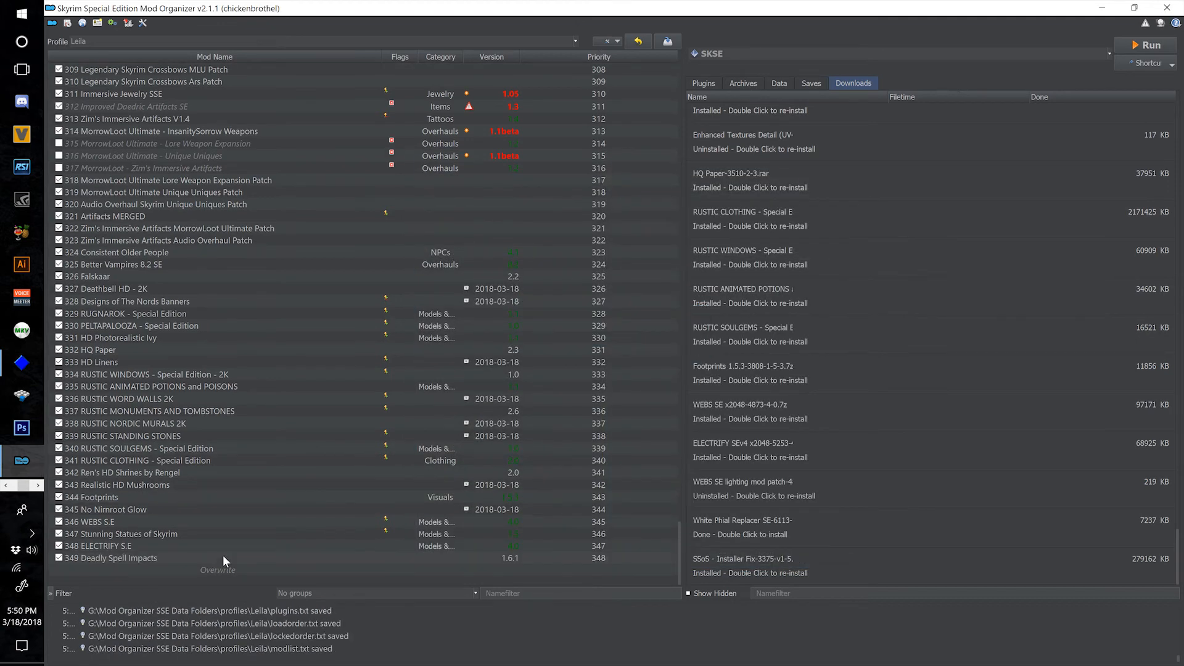
# - Open the file tree of 349 Deadly Spell Impacts, enlarge its window, and expand the textures and impactdecals folders
pyautogui.doubleClick(224, 557)
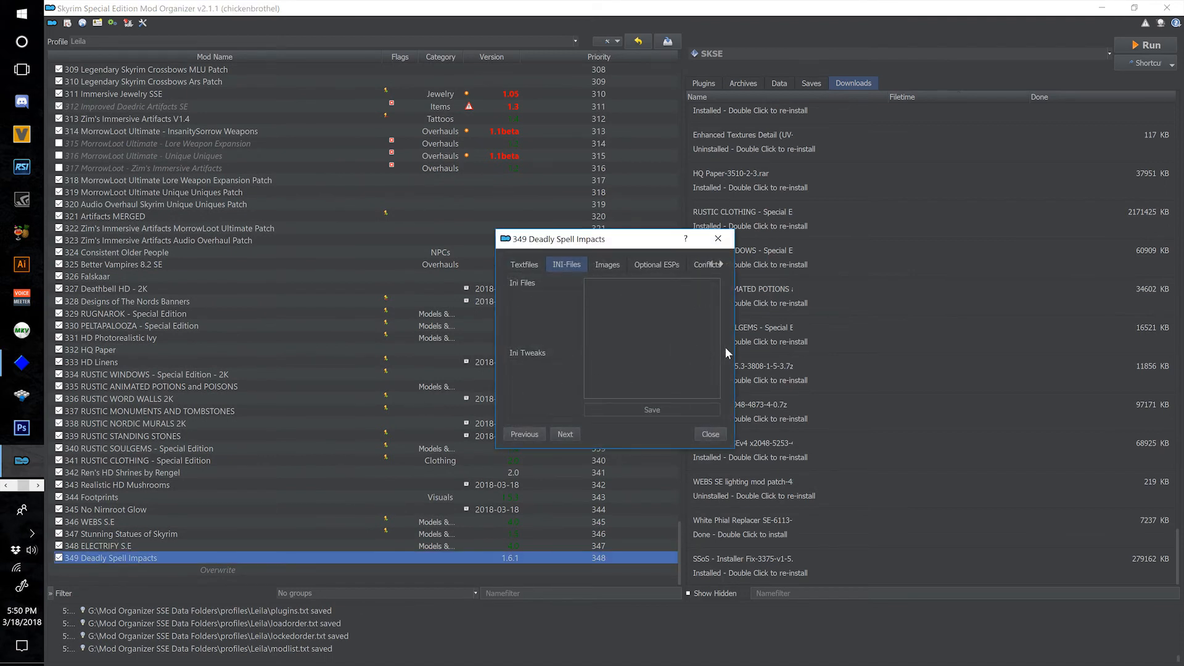
pyautogui.moveTo(727, 346); pyautogui.dragTo(994, 345)
pyautogui.click(891, 264)
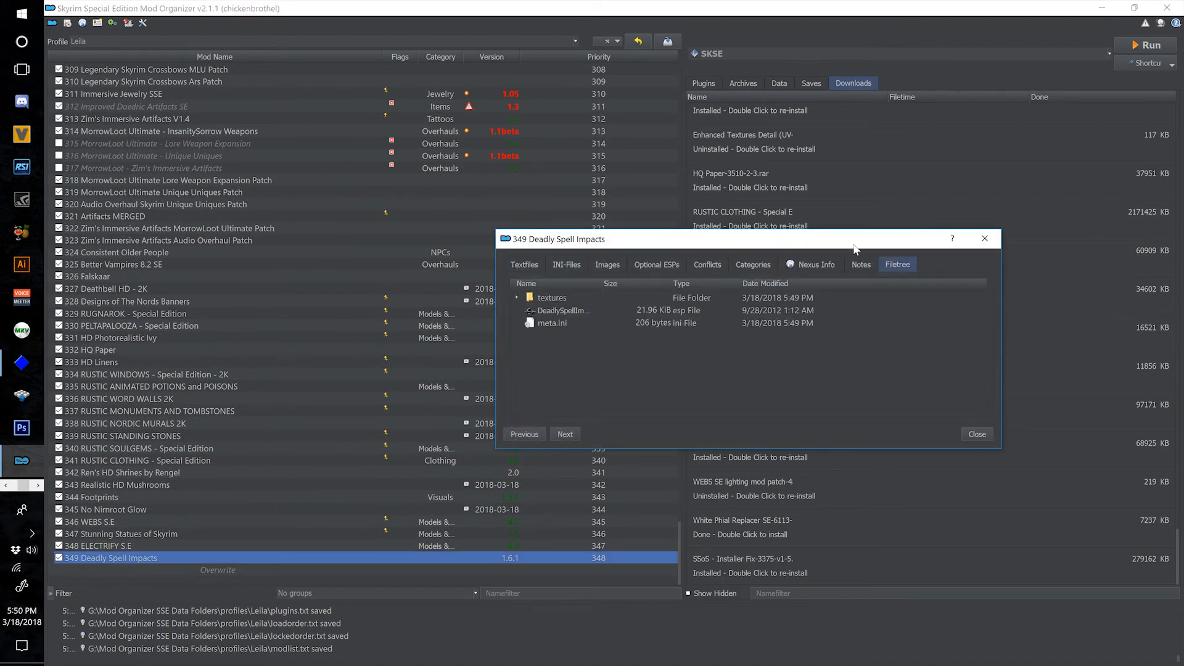
pyautogui.moveTo(854, 248); pyautogui.dragTo(726, 197)
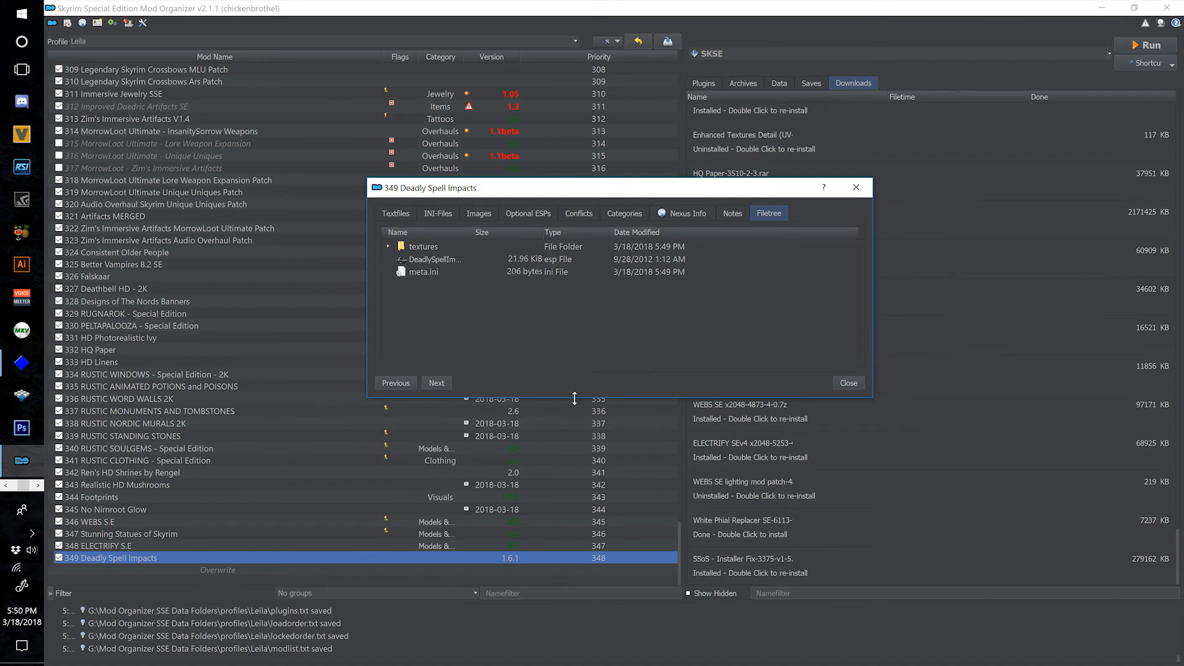
pyautogui.moveTo(579, 394); pyautogui.dragTo(580, 567)
pyautogui.moveTo(475, 237); pyautogui.dragTo(655, 237)
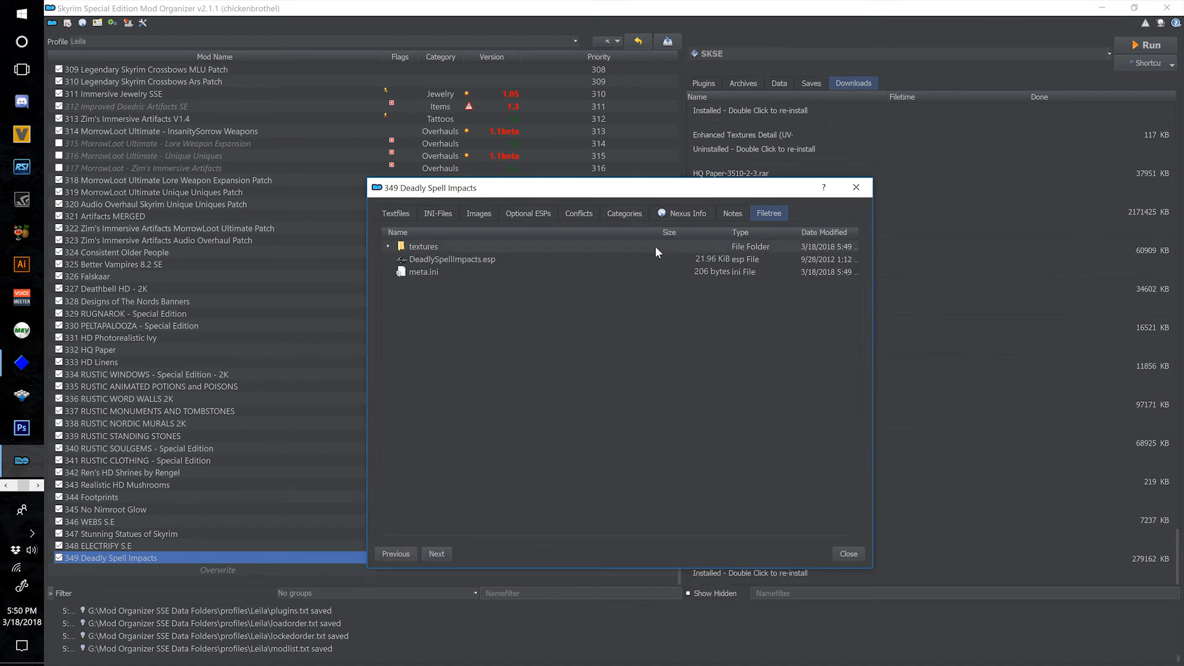
pyautogui.click(387, 246)
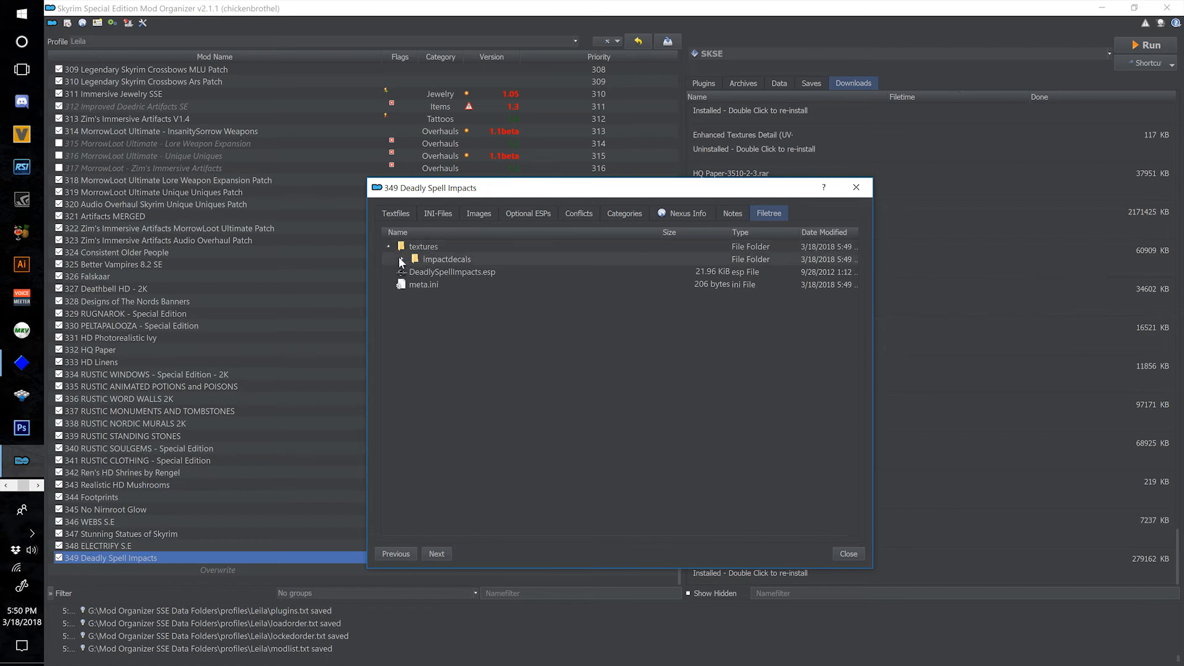
pyautogui.click(402, 259)
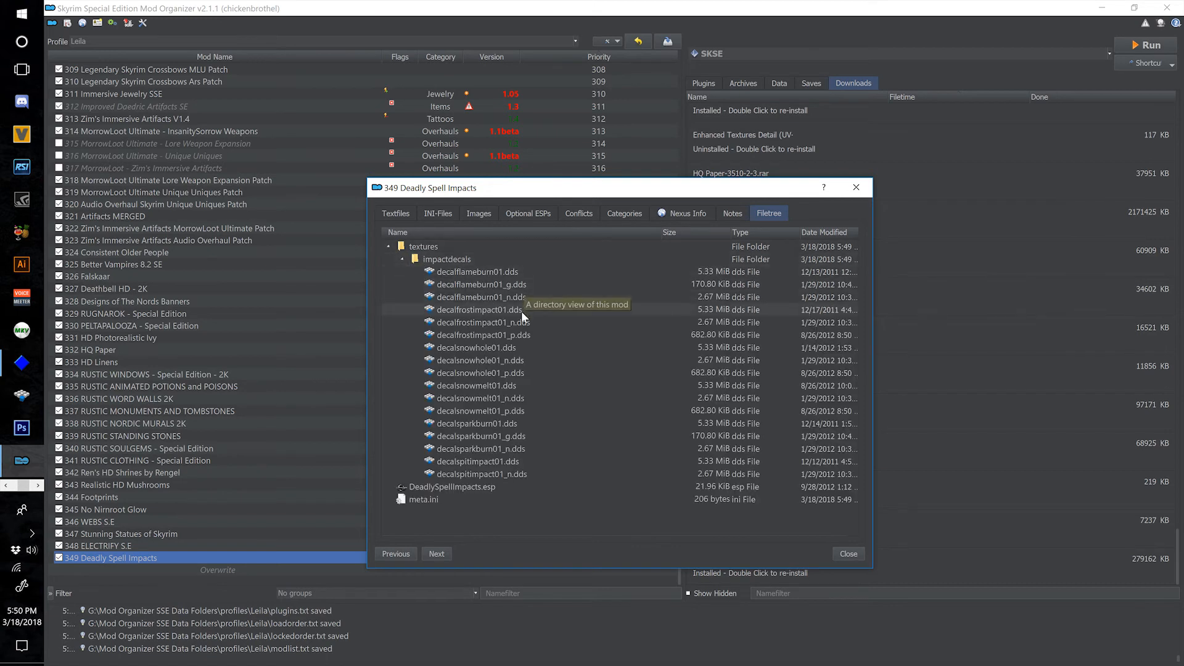
# - Hide decalfrostimpact01_p.dds, decalsnowhole01_p.dds and decalsnowmelt01_p.dds in the impactdecals folder, and collapse the textures folder
pyautogui.click(520, 373)
pyautogui.keyDown('ctrl'); pyautogui.click(515, 334); pyautogui.keyUp('ctrl')
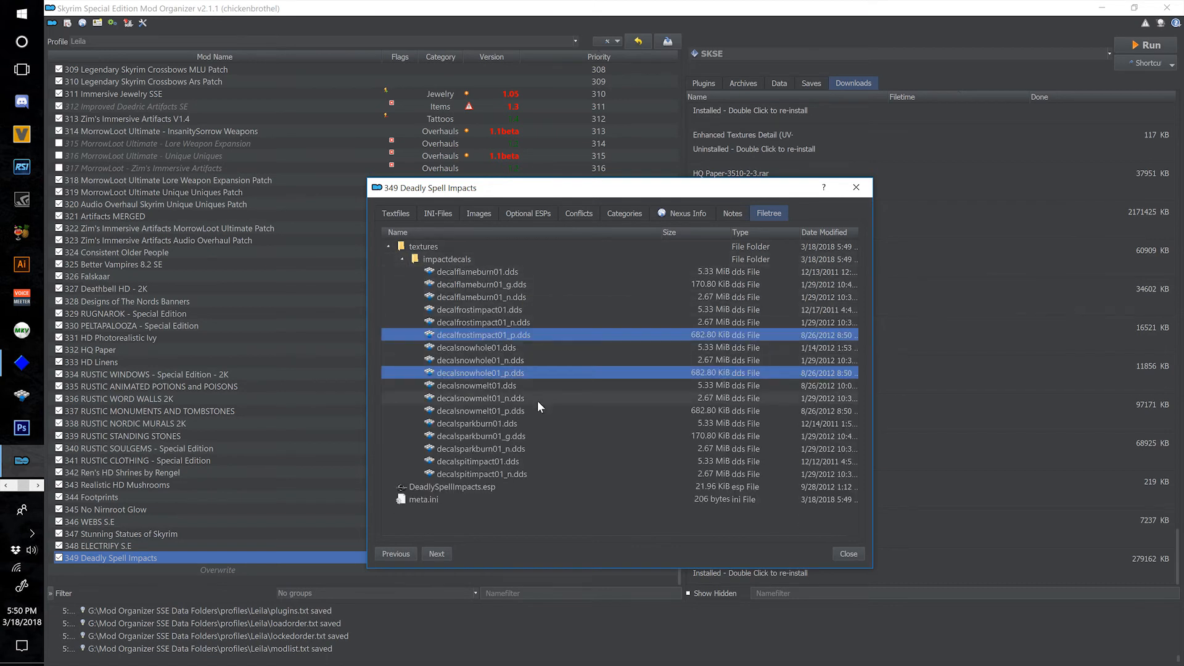
pyautogui.keyDown('ctrl'); pyautogui.click(511, 411); pyautogui.keyUp('ctrl')
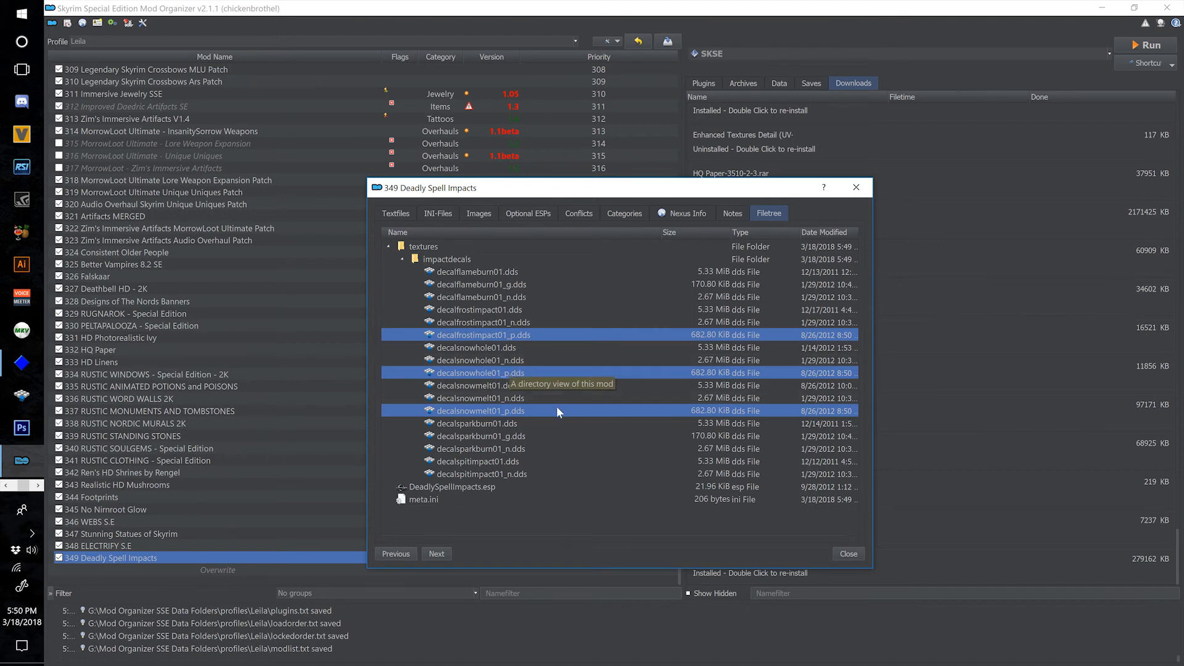
pyautogui.rightClick(513, 409)
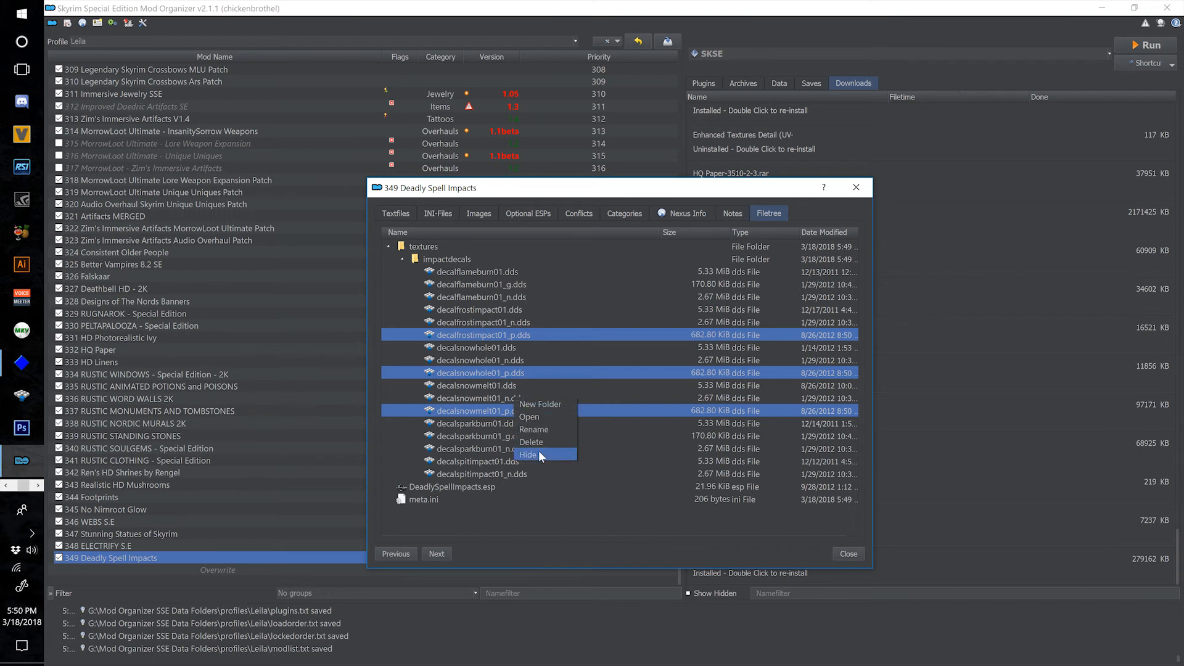
pyautogui.click(536, 449)
pyautogui.click(388, 246)
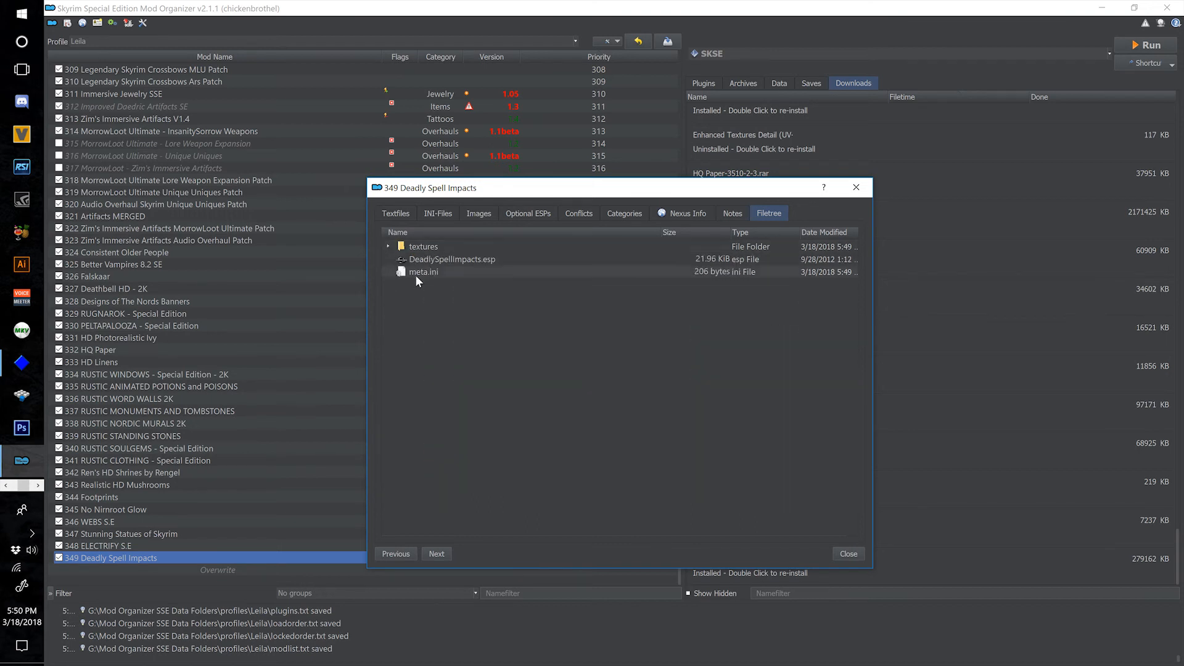
# - Hide DeadlySpellImpacts.esp in the mod's file tree and close the mod information
pyautogui.rightClick(436, 260)
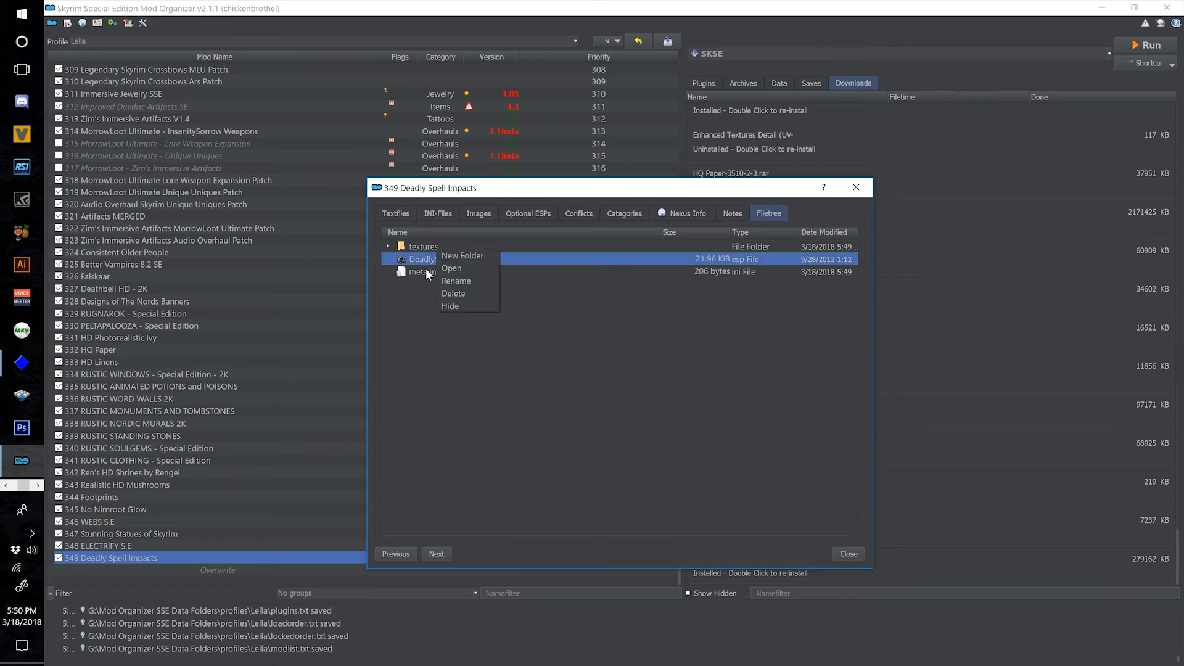
pyautogui.click(473, 306)
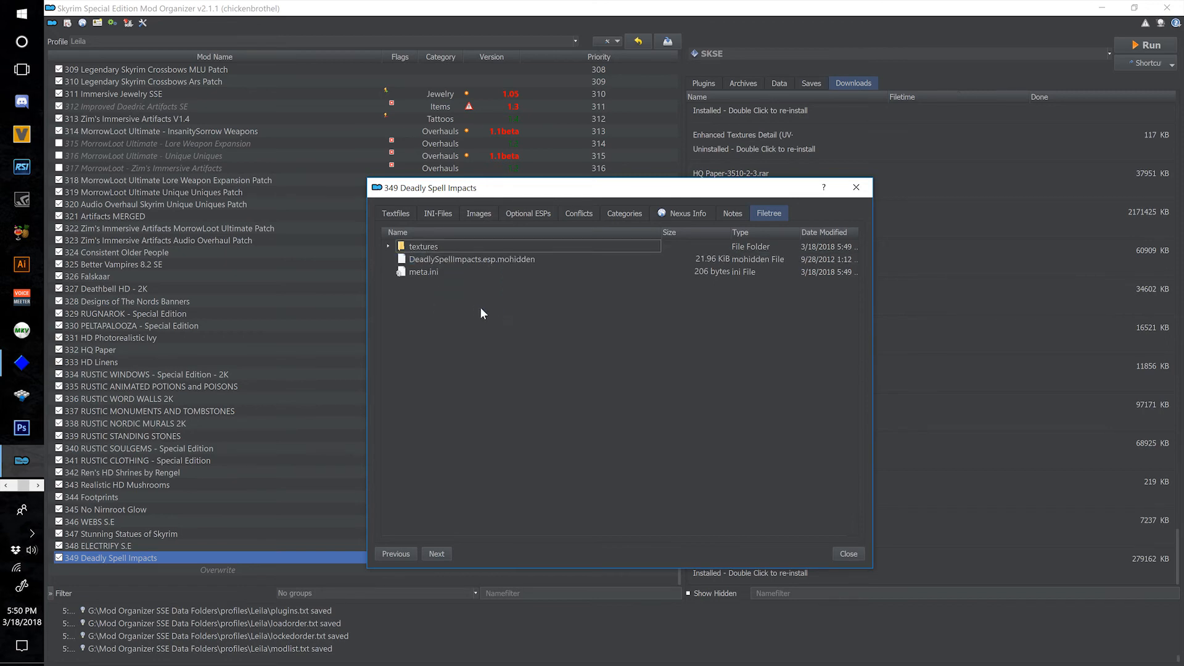
pyautogui.click(850, 554)
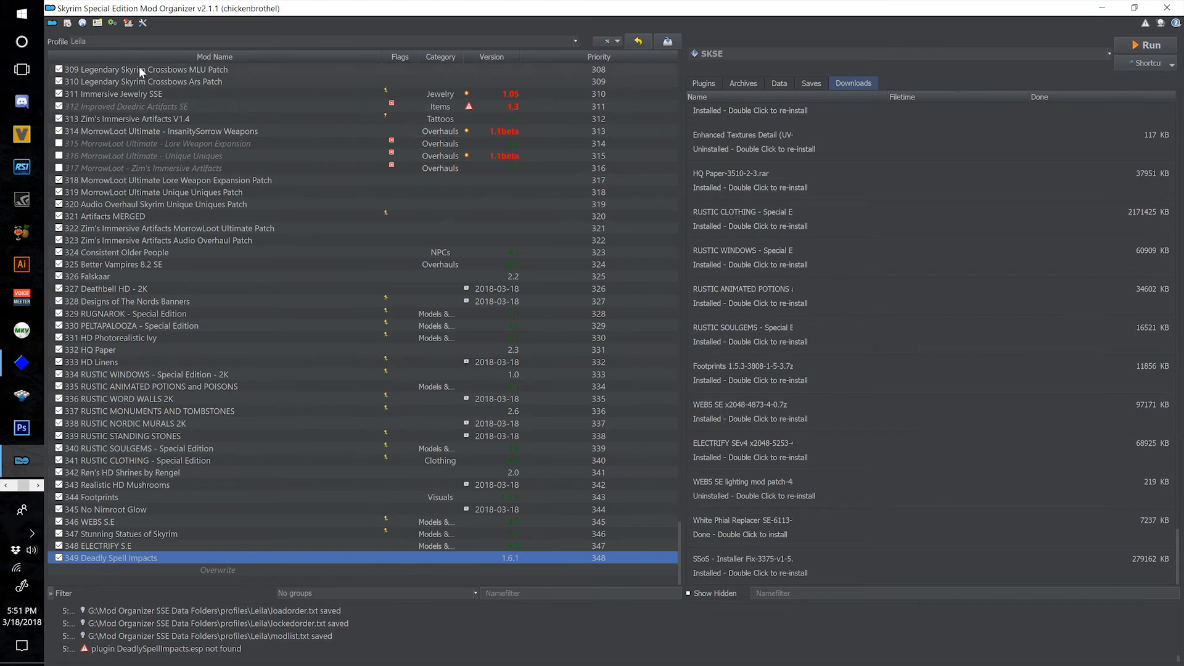
# - Install the Riften Leaves HD 2K archive from Downloads as 350 Riften Leaves HD 2K and enable the mod
pyautogui.click(68, 23)
pyautogui.click(601, 124)
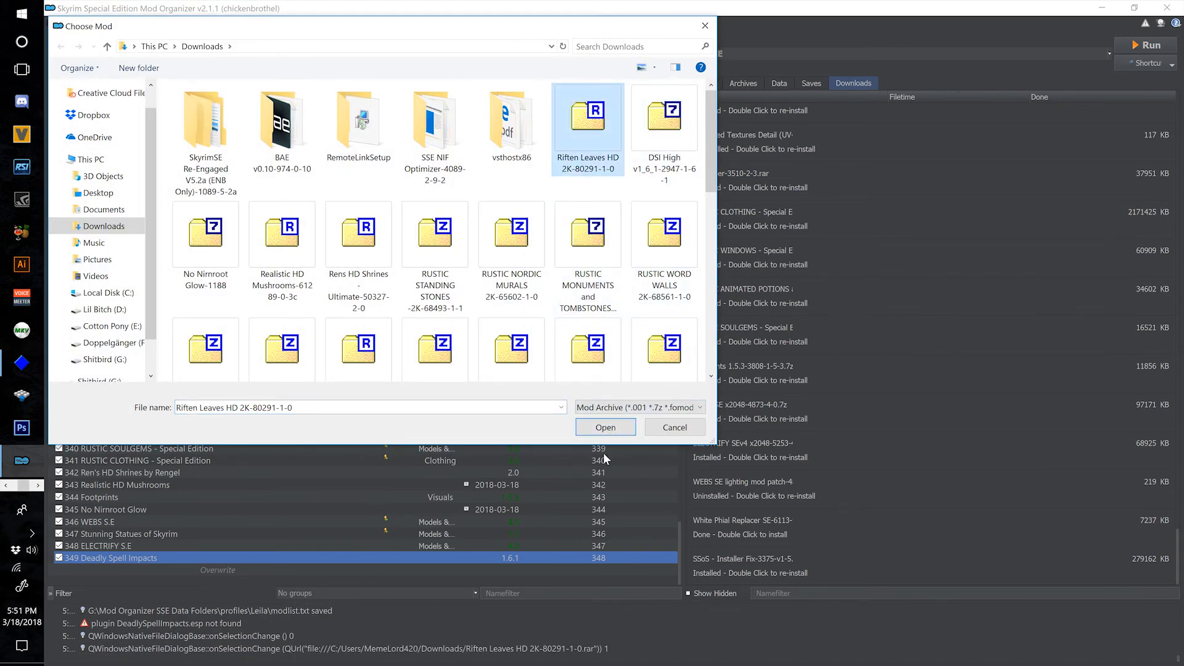
pyautogui.click(607, 428)
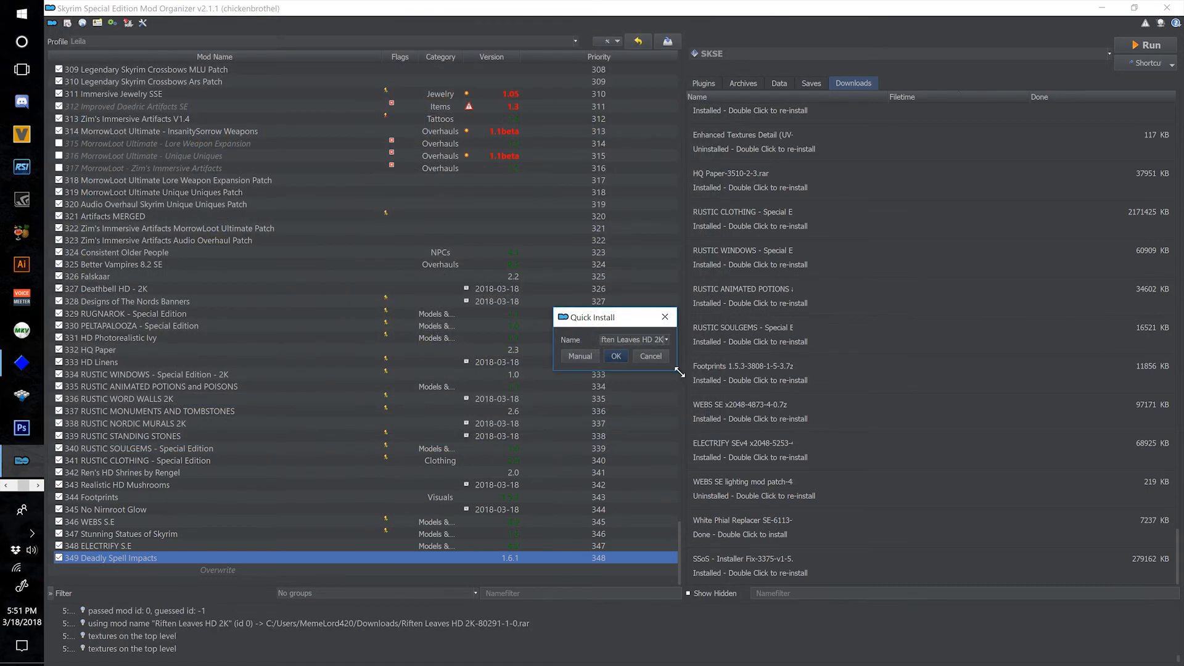
pyautogui.moveTo(679, 373); pyautogui.dragTo(941, 502)
pyautogui.click(691, 383)
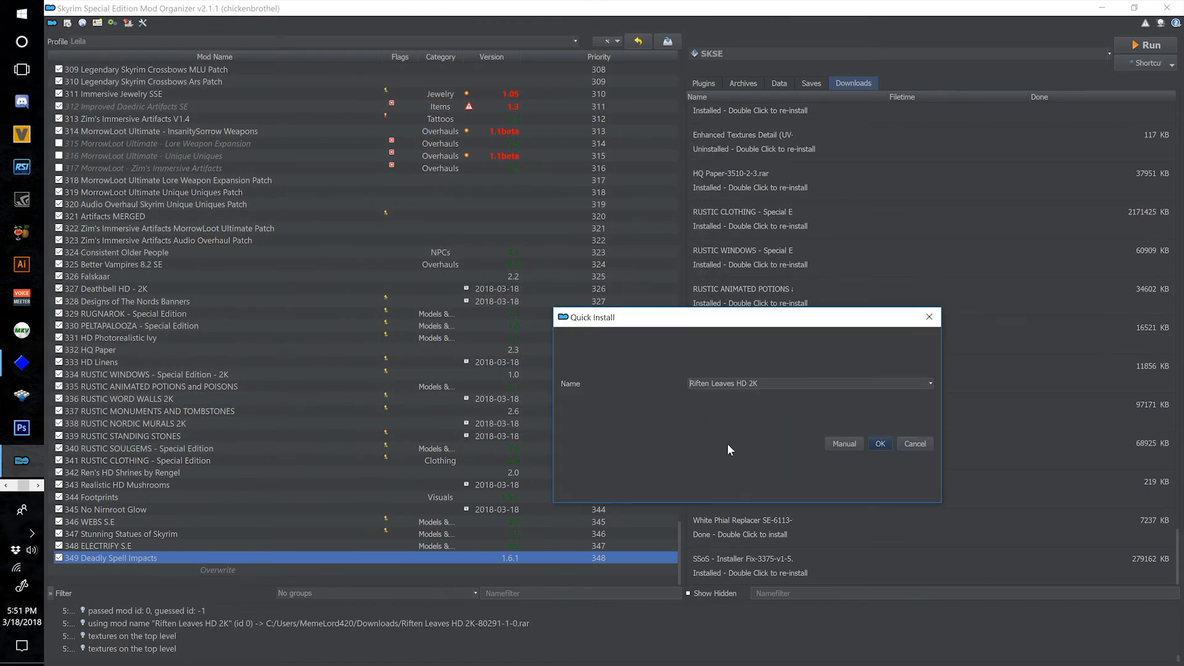
pyautogui.write('350')
pyautogui.click(879, 443)
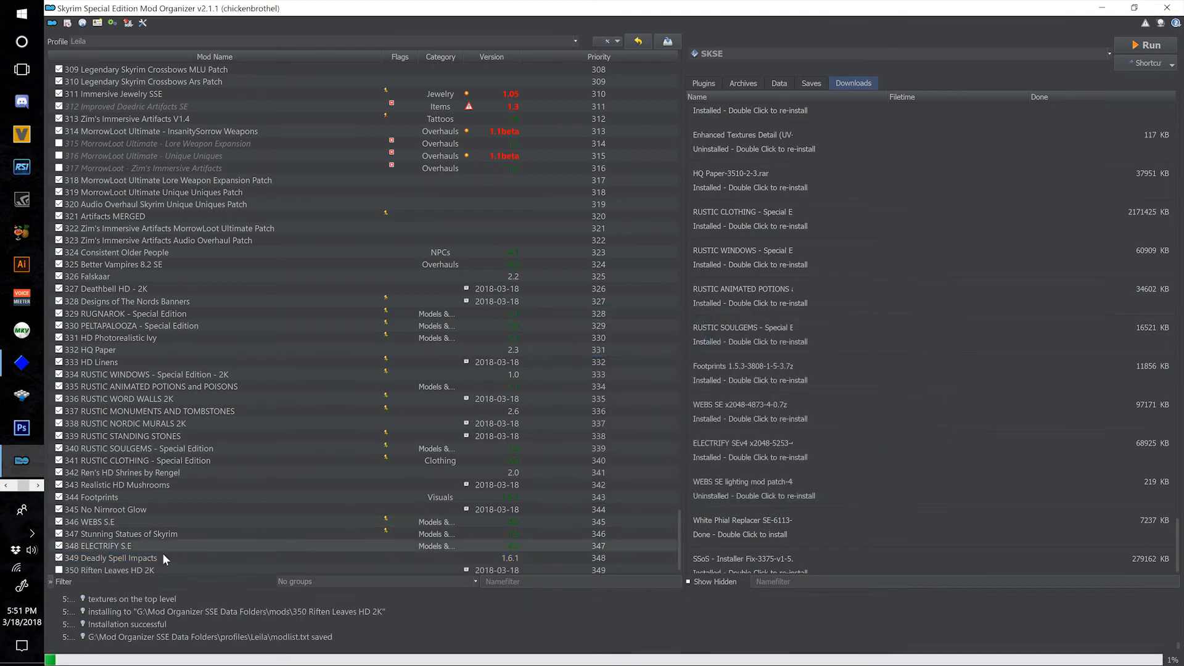
pyautogui.click(56, 571)
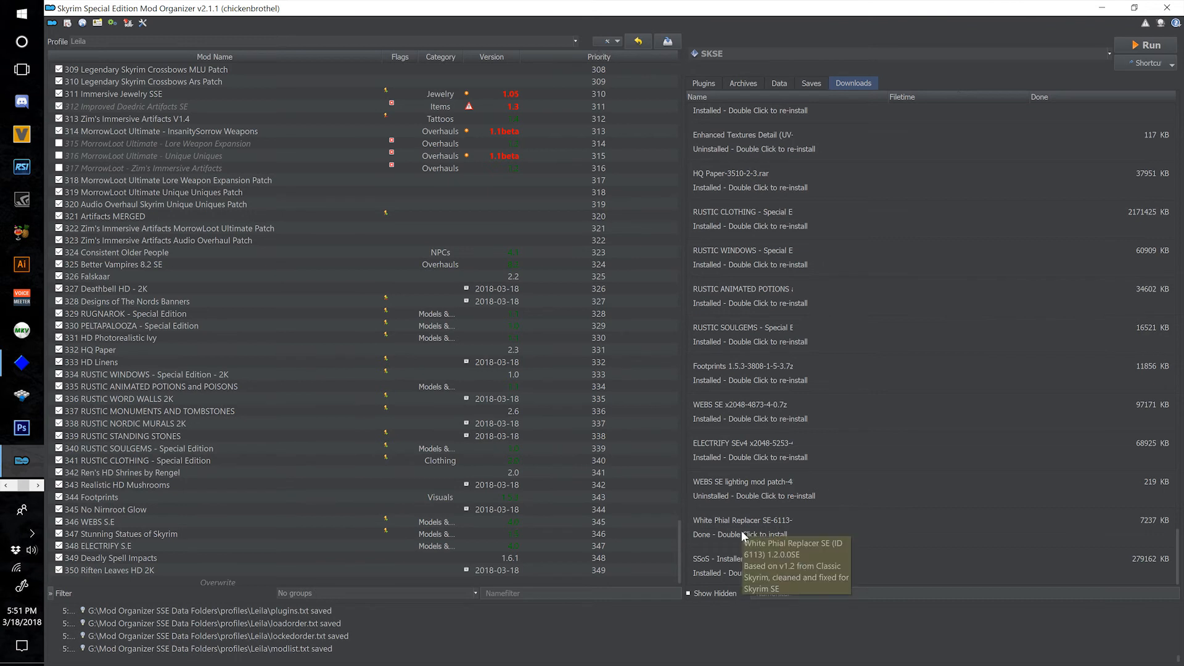
# - Install the White Phial Replacer SE archive from Downloads as 351 White Phial Replacer SE and enable the mod
pyautogui.doubleClick(719, 528)
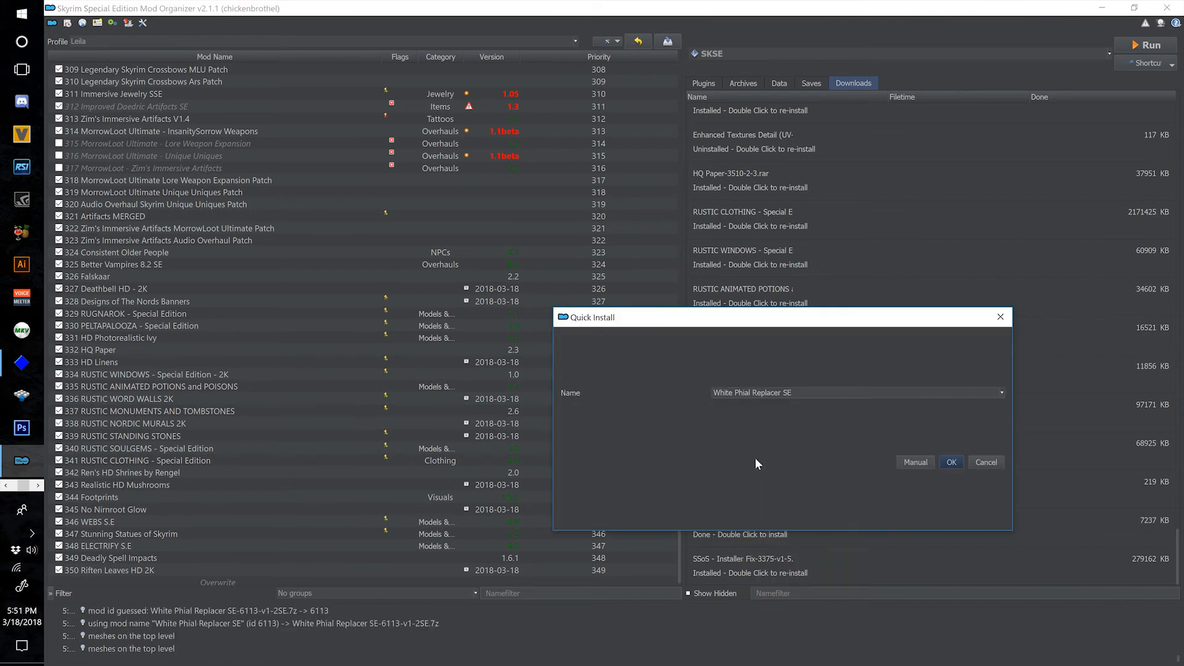
pyautogui.write('351')
pyautogui.click(950, 462)
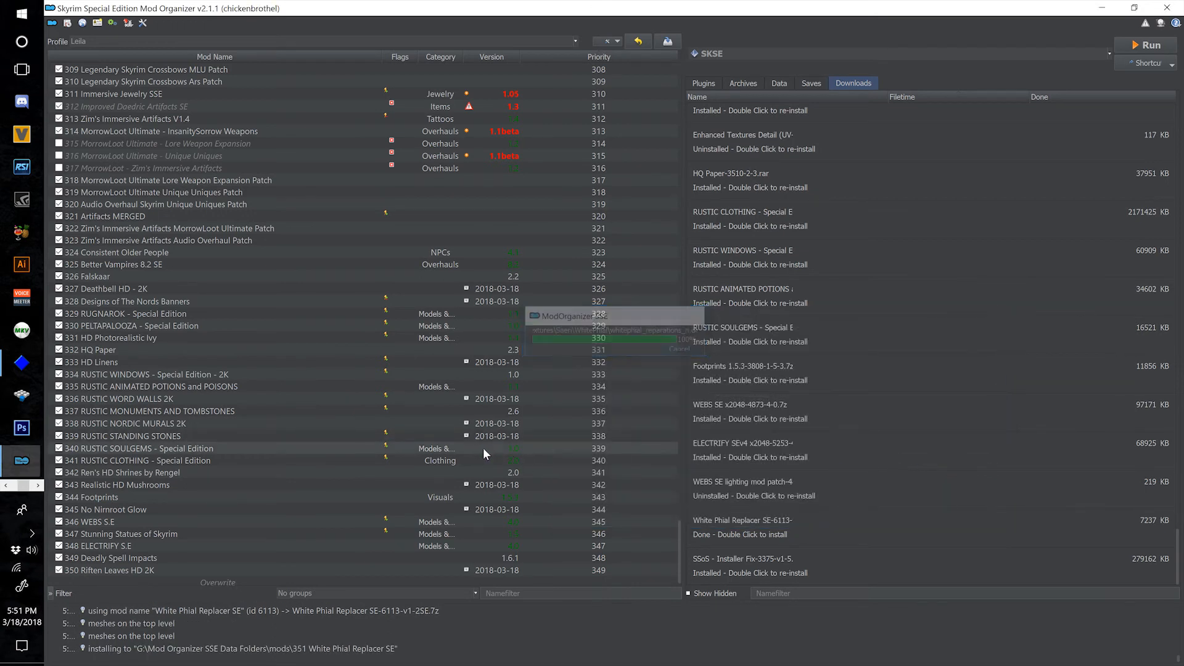
pyautogui.click(59, 559)
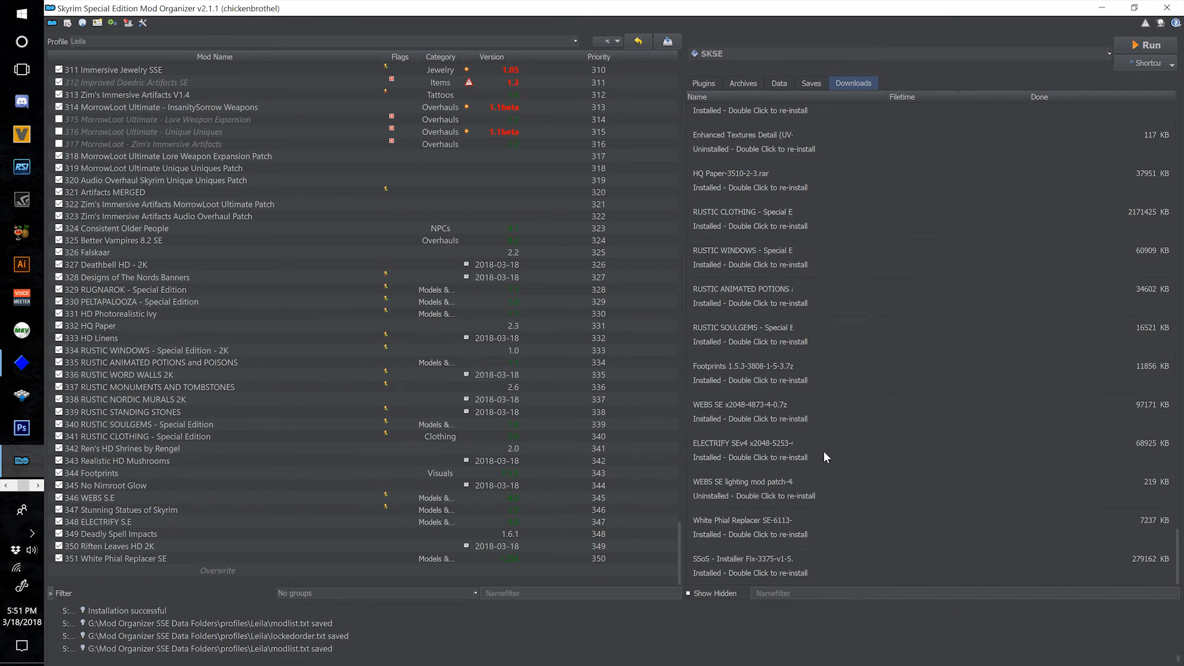
# - Install the High Poly Project archive from Downloads as 352 High Poly Project and enable the mod
pyautogui.scroll(10, 805, 399)
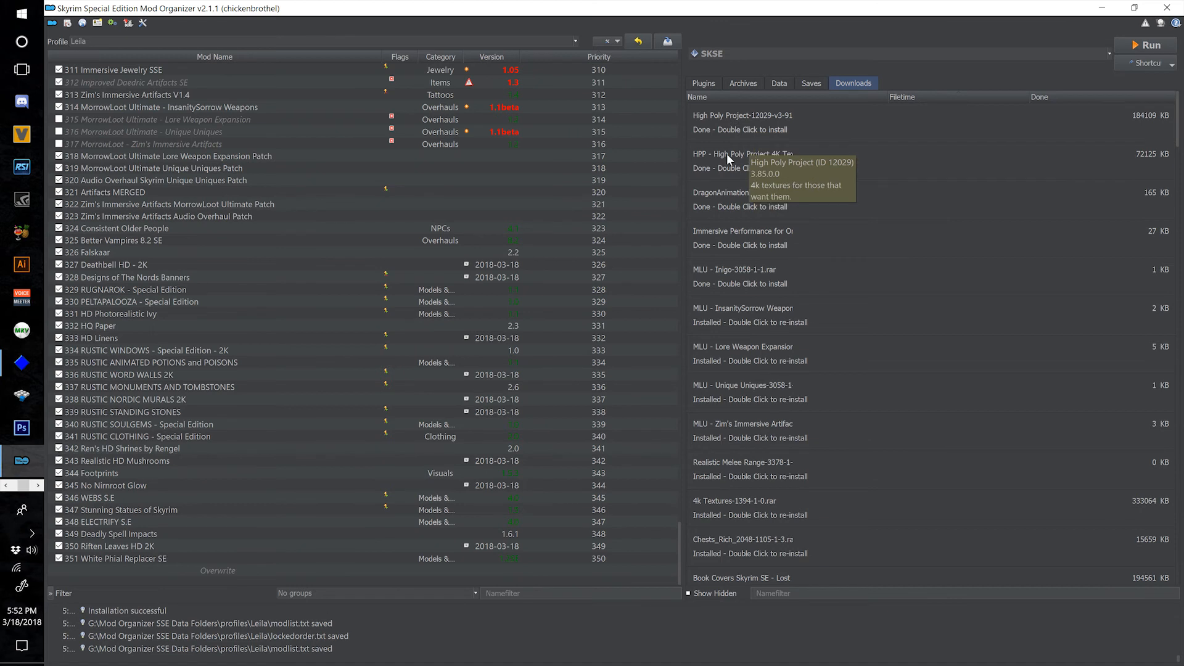
pyautogui.doubleClick(727, 124)
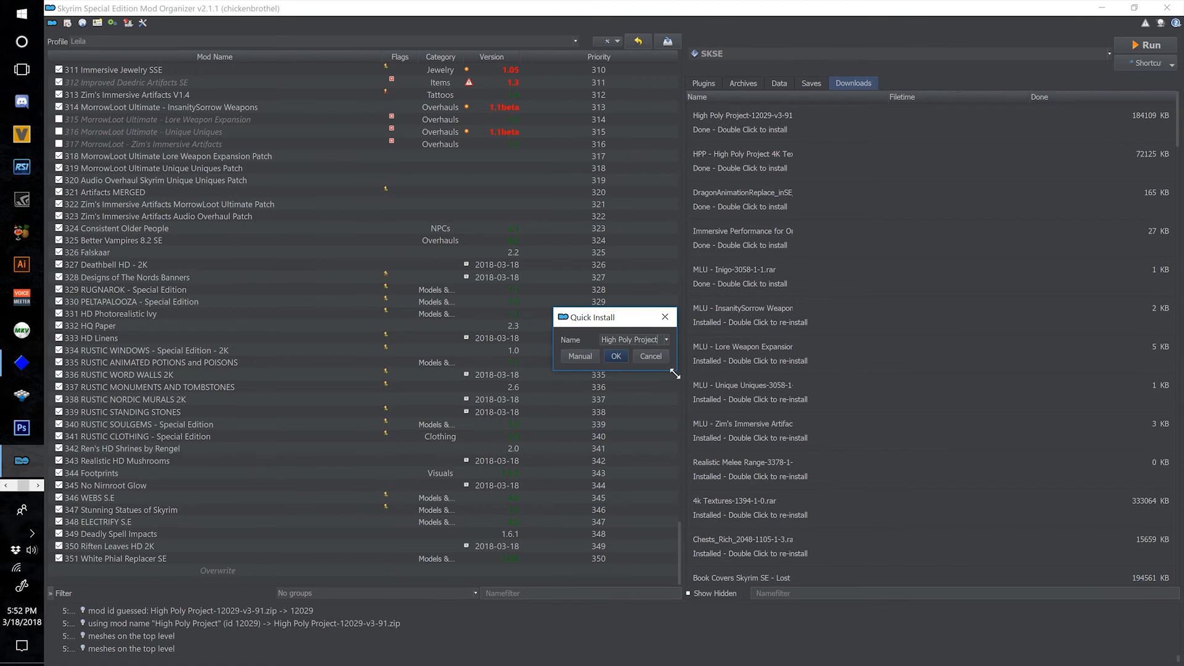
pyautogui.moveTo(675, 374); pyautogui.dragTo(954, 513)
pyautogui.press('Home')
pyautogui.write('352')
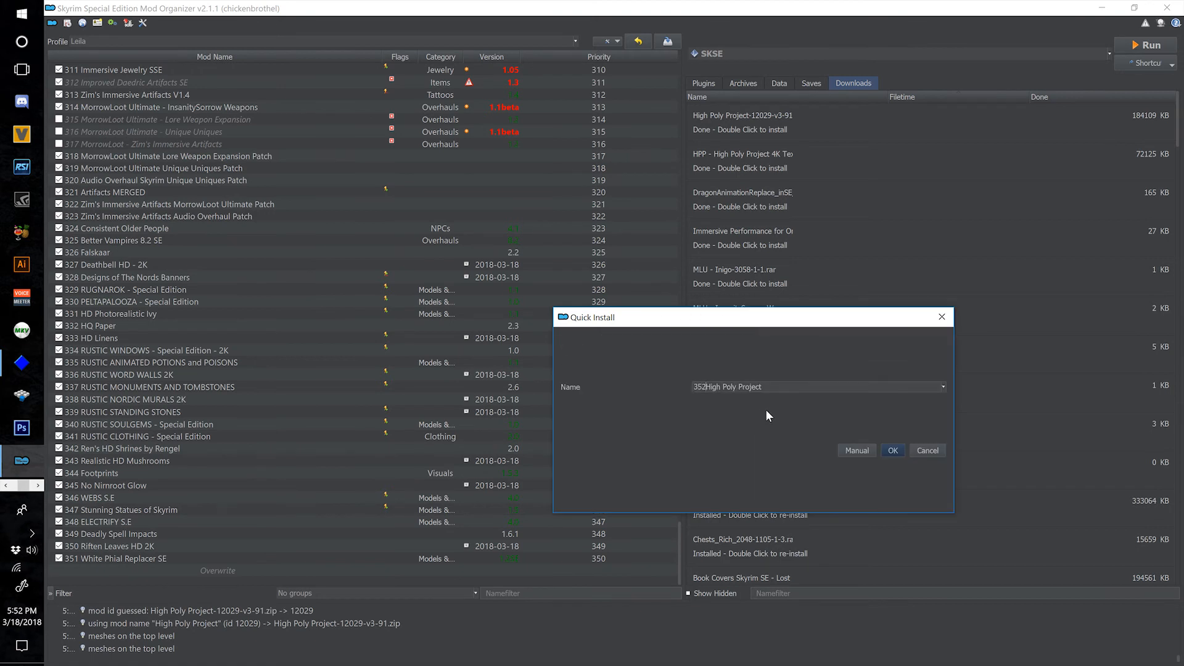
pyautogui.click(892, 450)
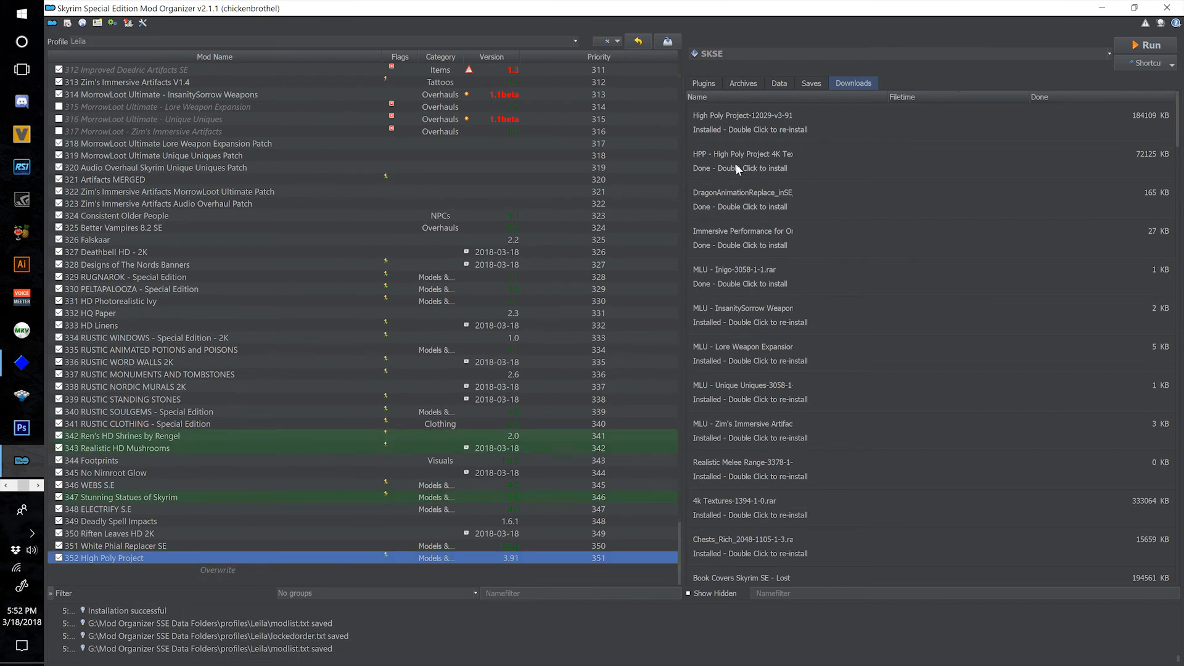
# - Install the HPP - High Poly Project 4K Textures archive as 353 High Poly Project - 4k Textures and enable the mod
pyautogui.doubleClick(734, 172)
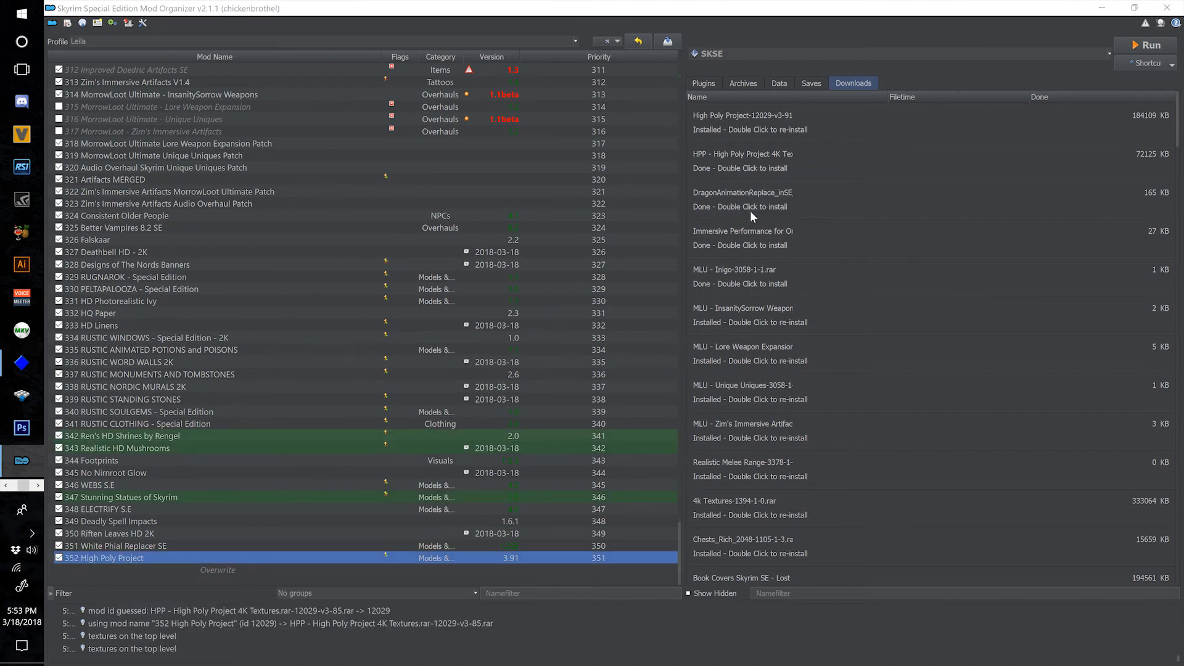
pyautogui.click(910, 390)
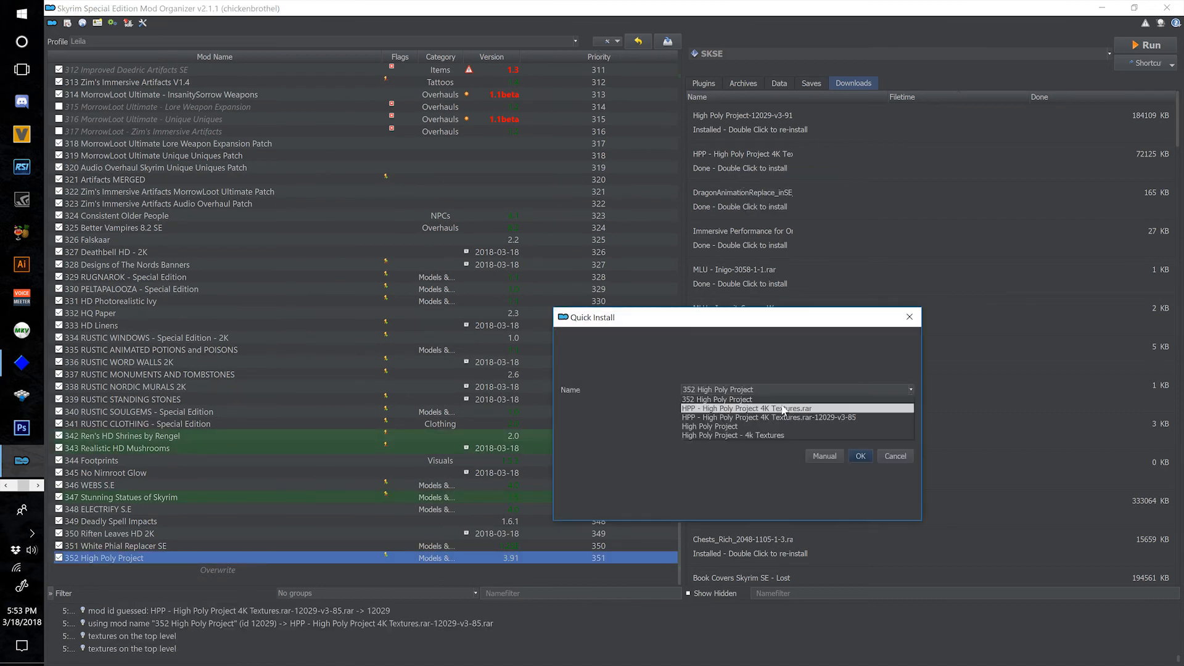
pyautogui.click(740, 435)
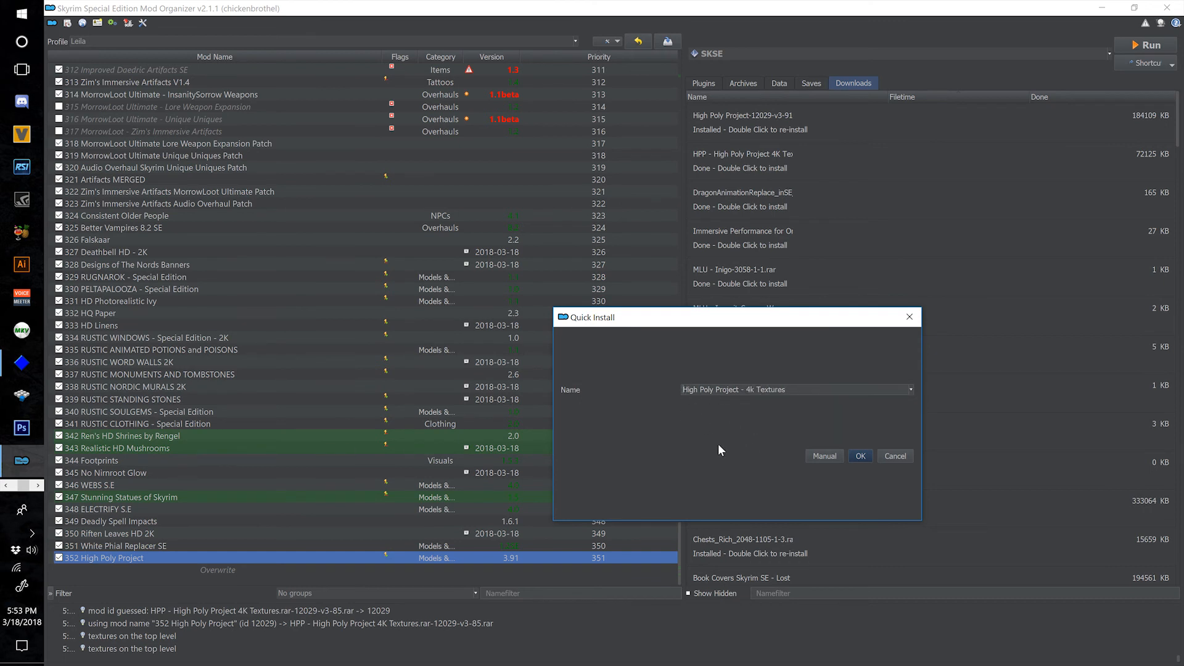
pyautogui.write('354')
pyautogui.press('BackSpace')
pyautogui.write('3')
pyautogui.click(861, 456)
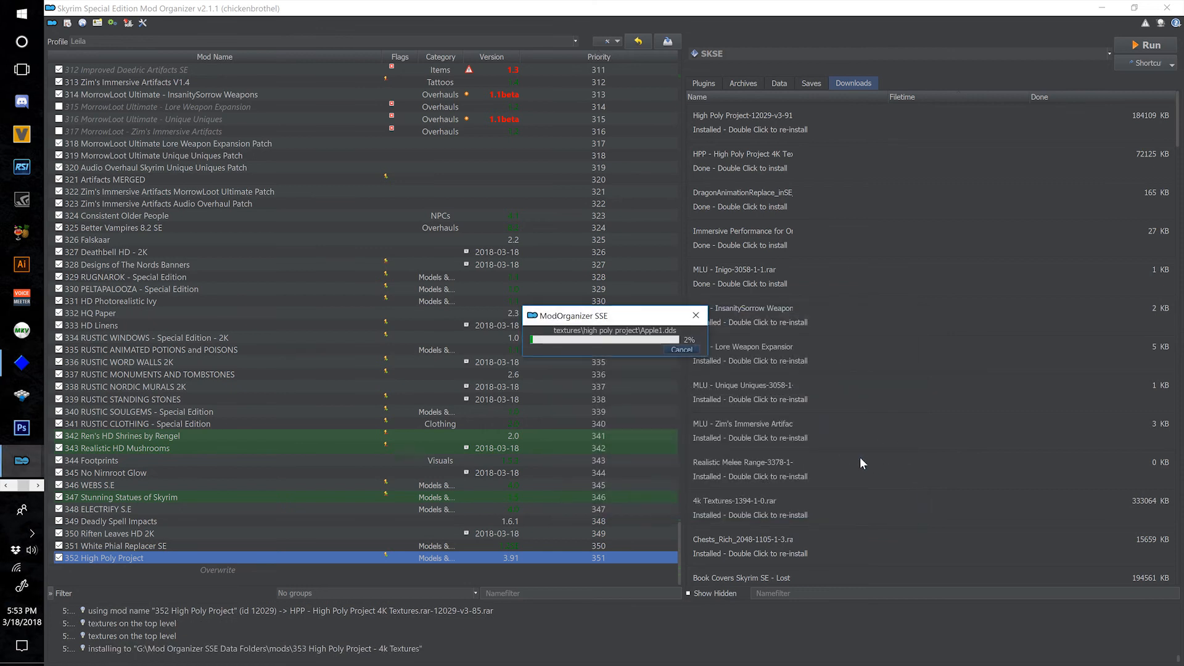
# - Hide all already installed archives from the Downloads list
pyautogui.rightClick(887, 312)
pyautogui.click(949, 388)
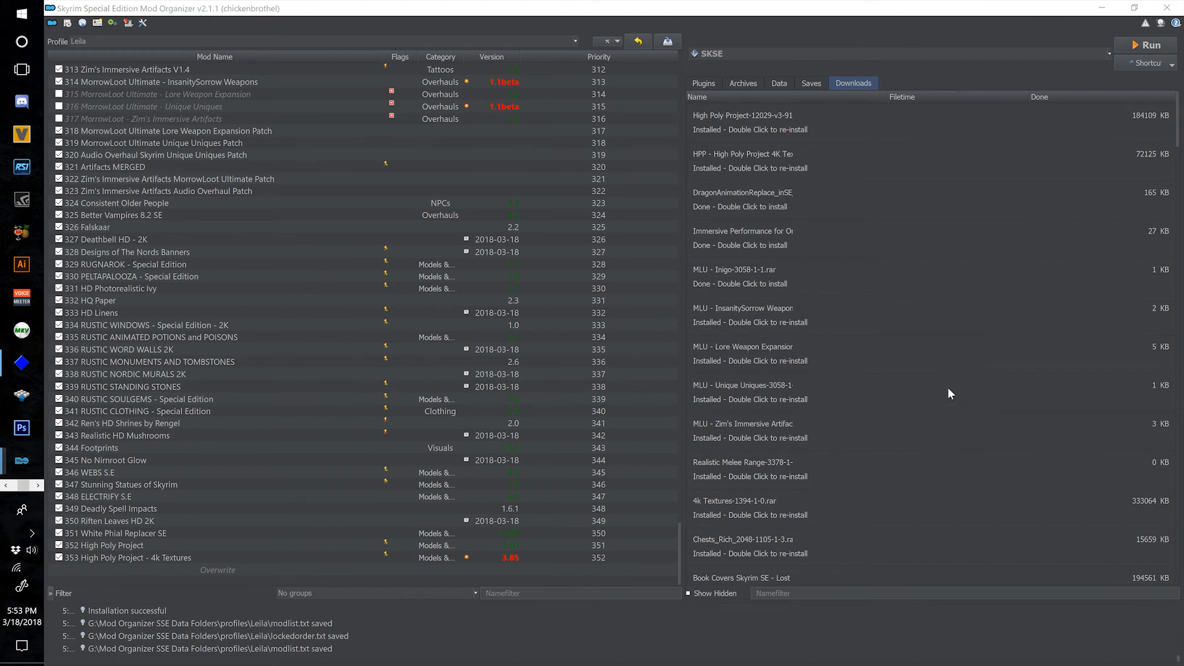
pyautogui.click(643, 364)
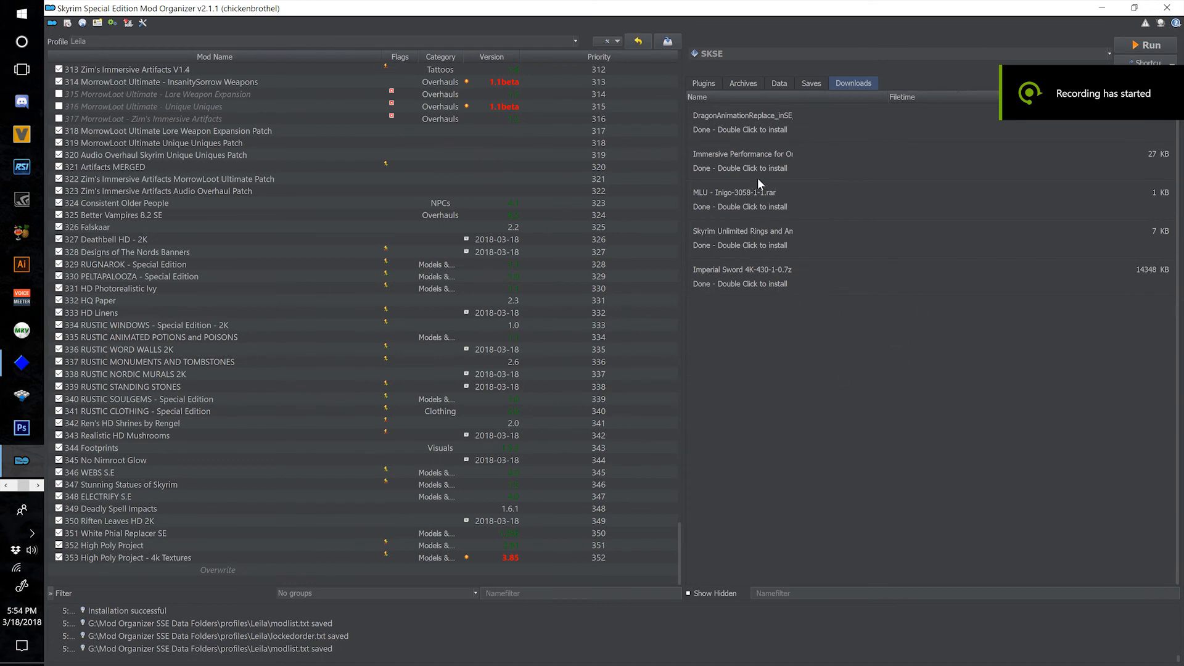
# - Install the Imperial Sword 4K archive from Downloads as 354 Imperial Sword 4K By Billyro and enable the mod
pyautogui.doubleClick(729, 285)
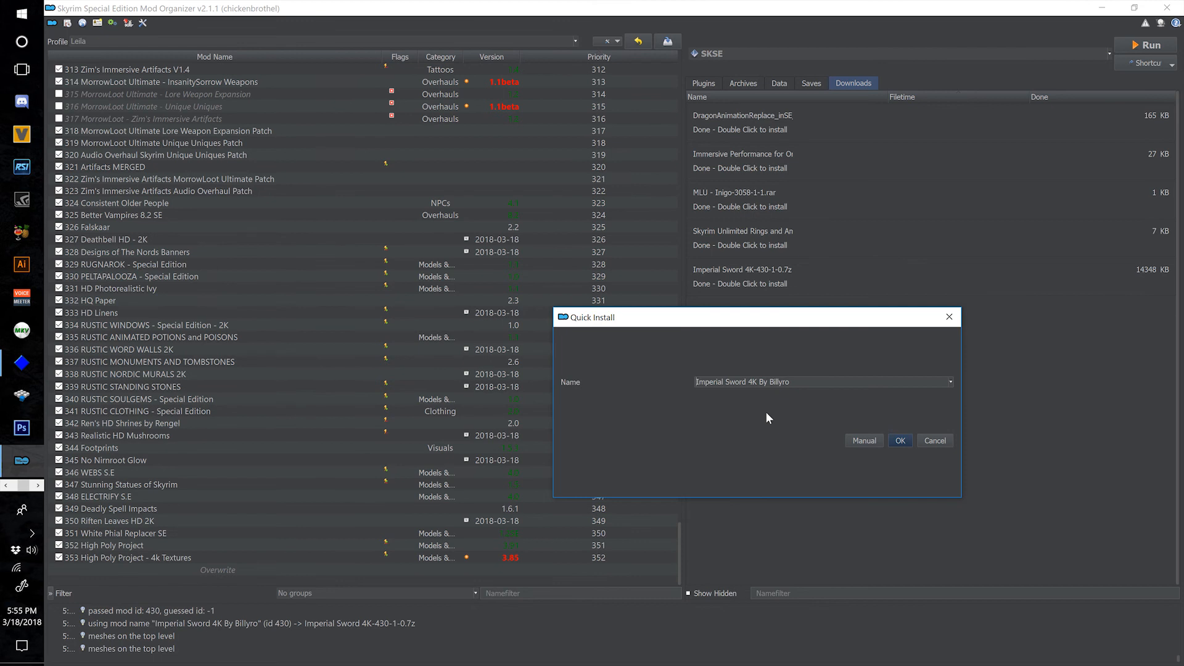
pyautogui.moveTo(761, 330); pyautogui.dragTo(665, 328)
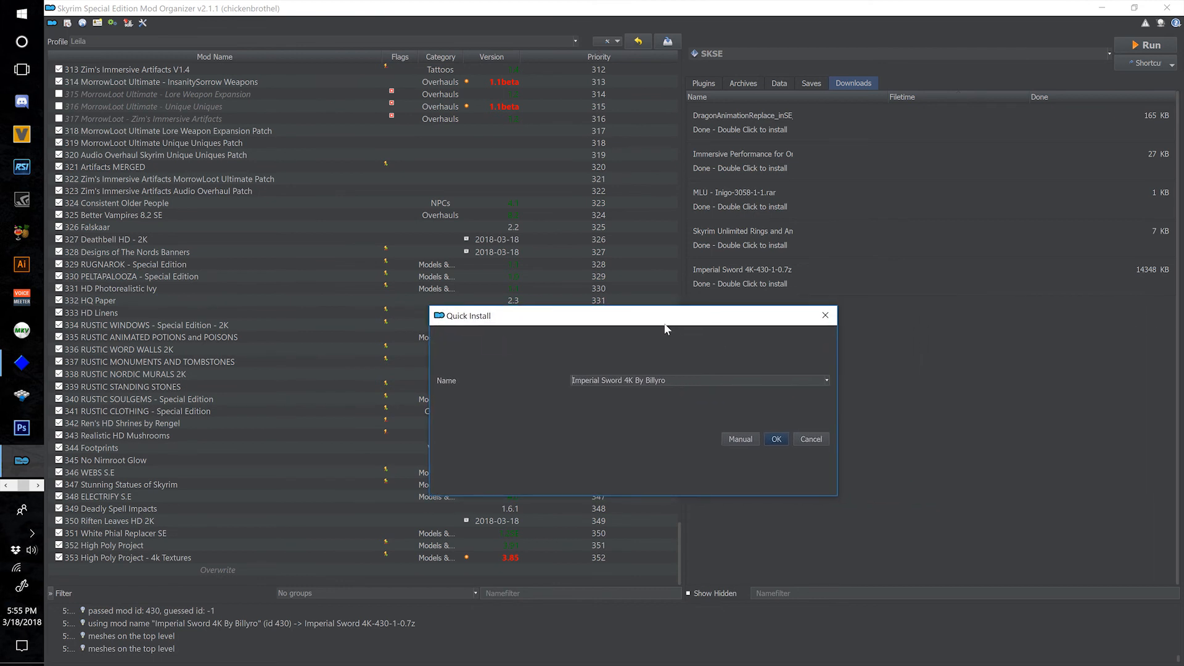
pyautogui.write('354')
pyautogui.click(776, 441)
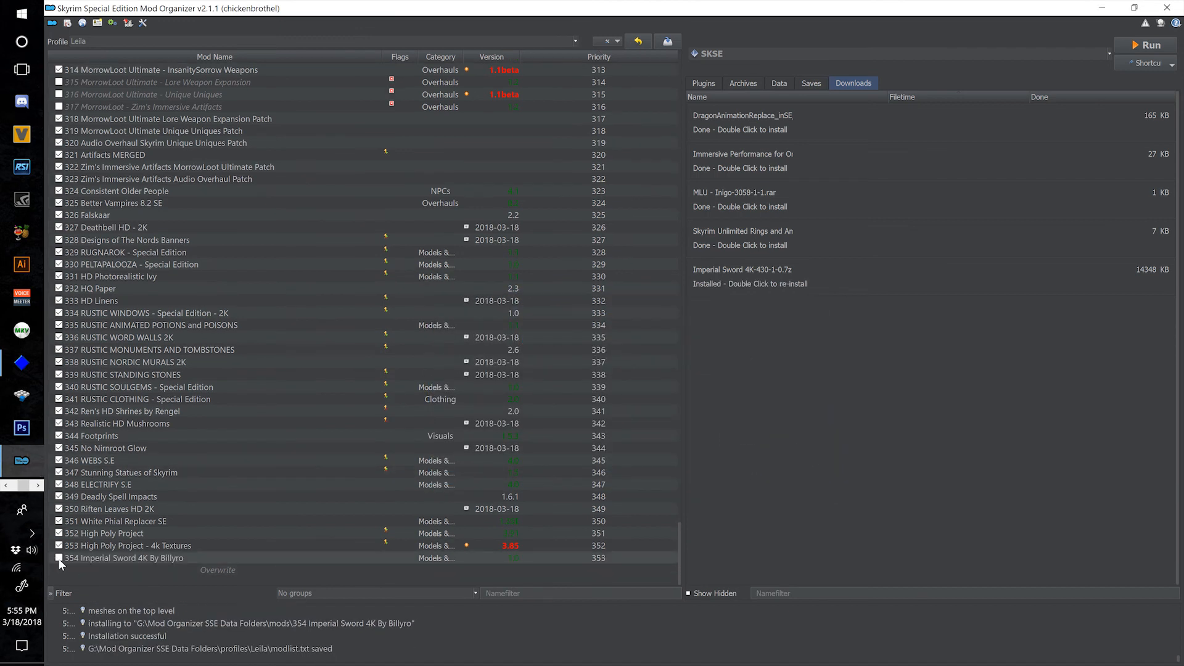
pyautogui.click(60, 558)
# - Check the file tree of 354 Imperial Sword 4K By Billyro in an enlarged mod information window and close it
pyautogui.doubleClick(275, 557)
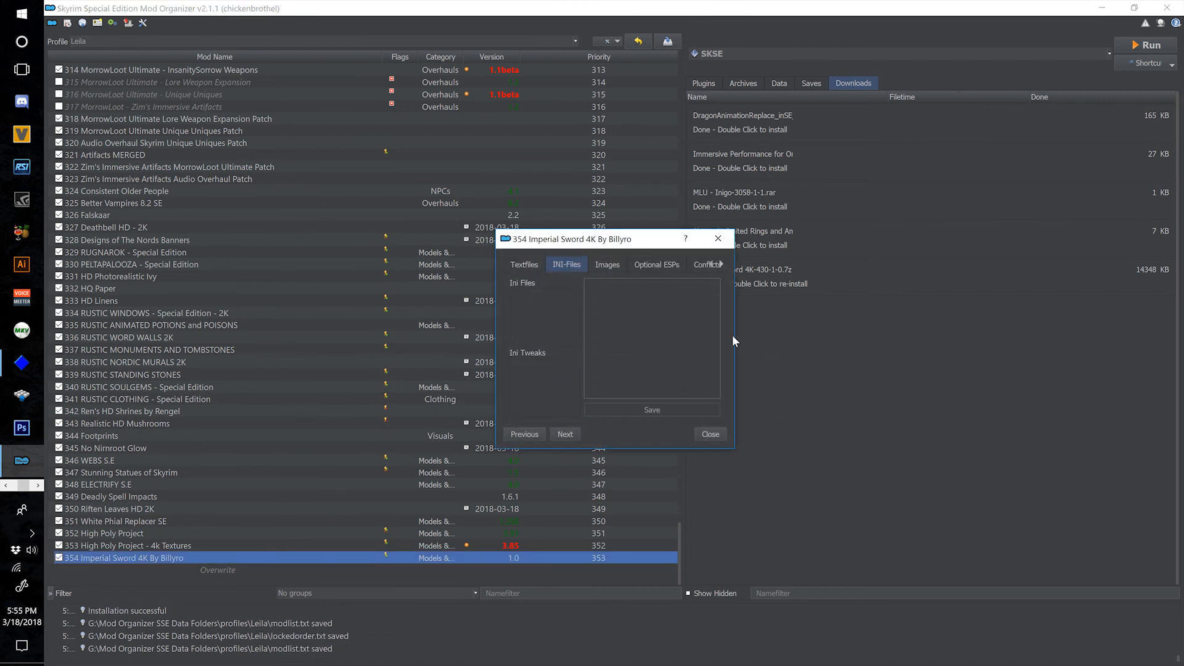
pyautogui.moveTo(733, 335); pyautogui.dragTo(1067, 336)
pyautogui.click(907, 264)
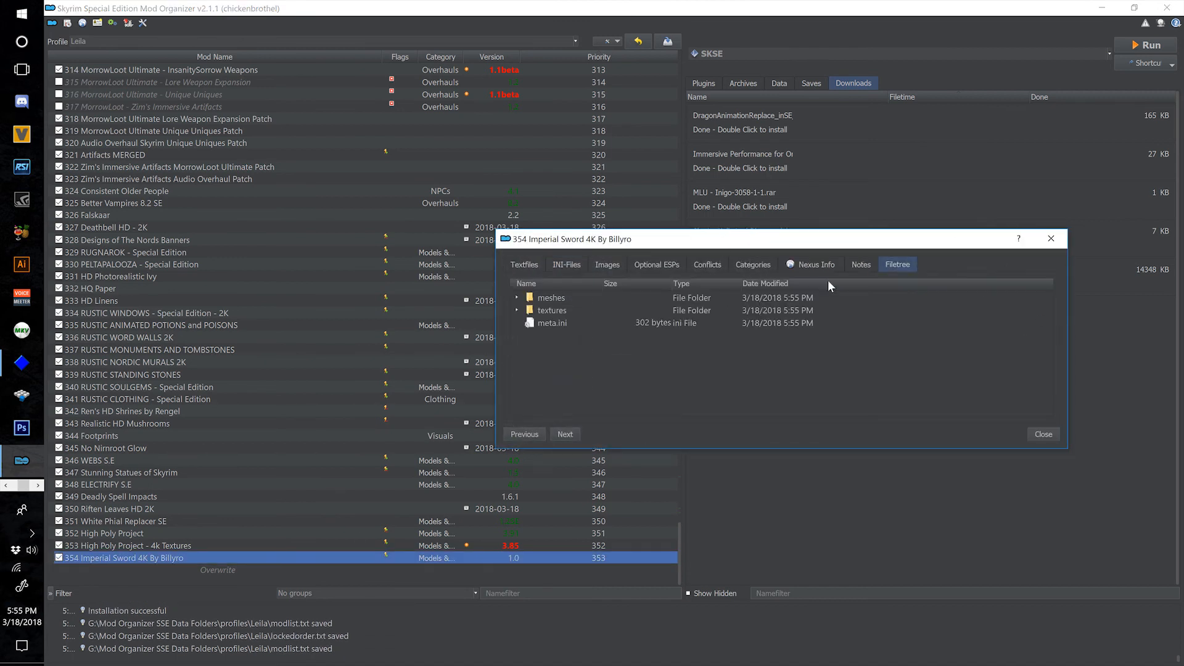
pyautogui.click(1051, 238)
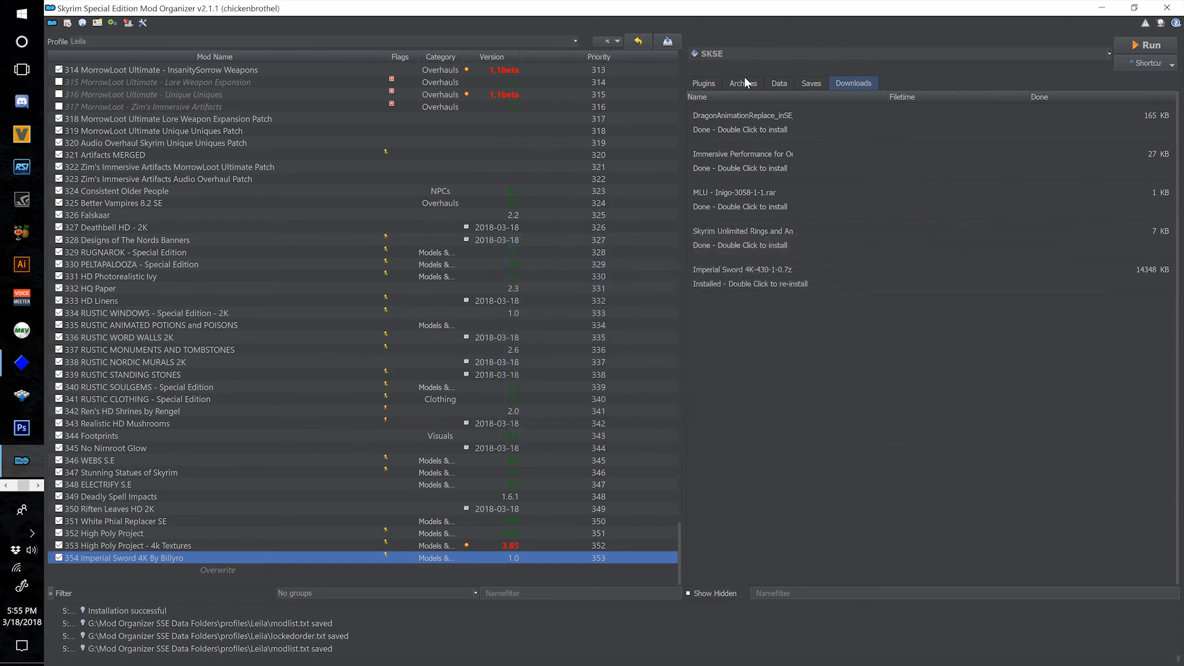
# - Review the plugin list and run LOOT to sort the load order
pyautogui.click(704, 83)
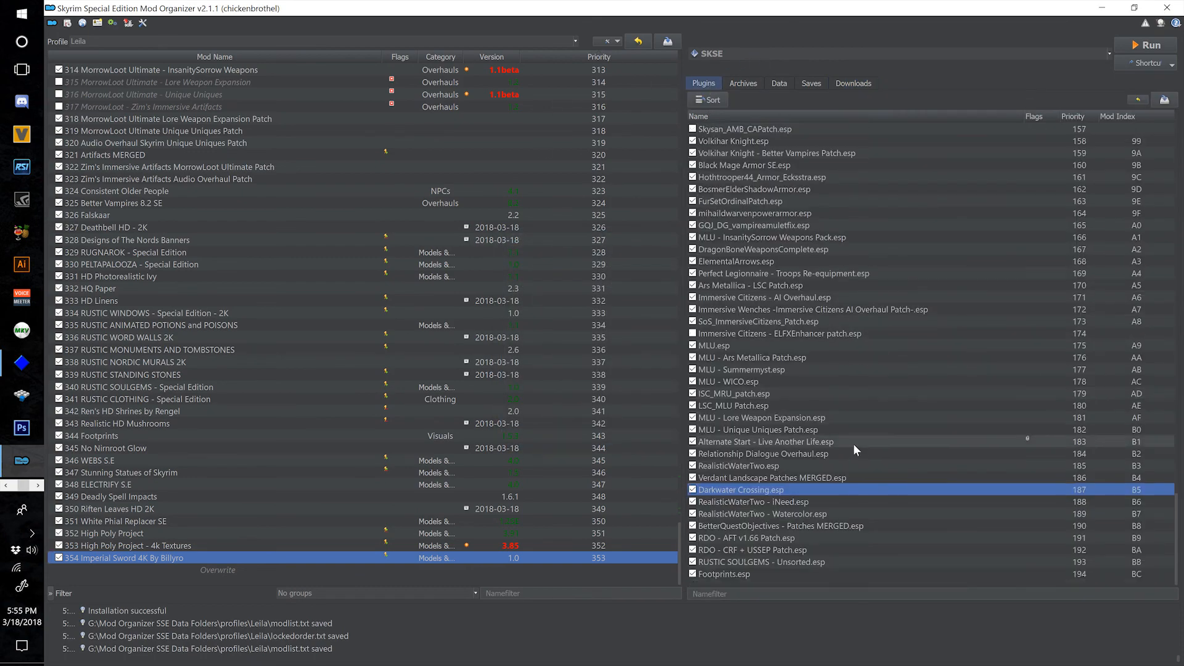
pyautogui.scroll(20, 912, 471)
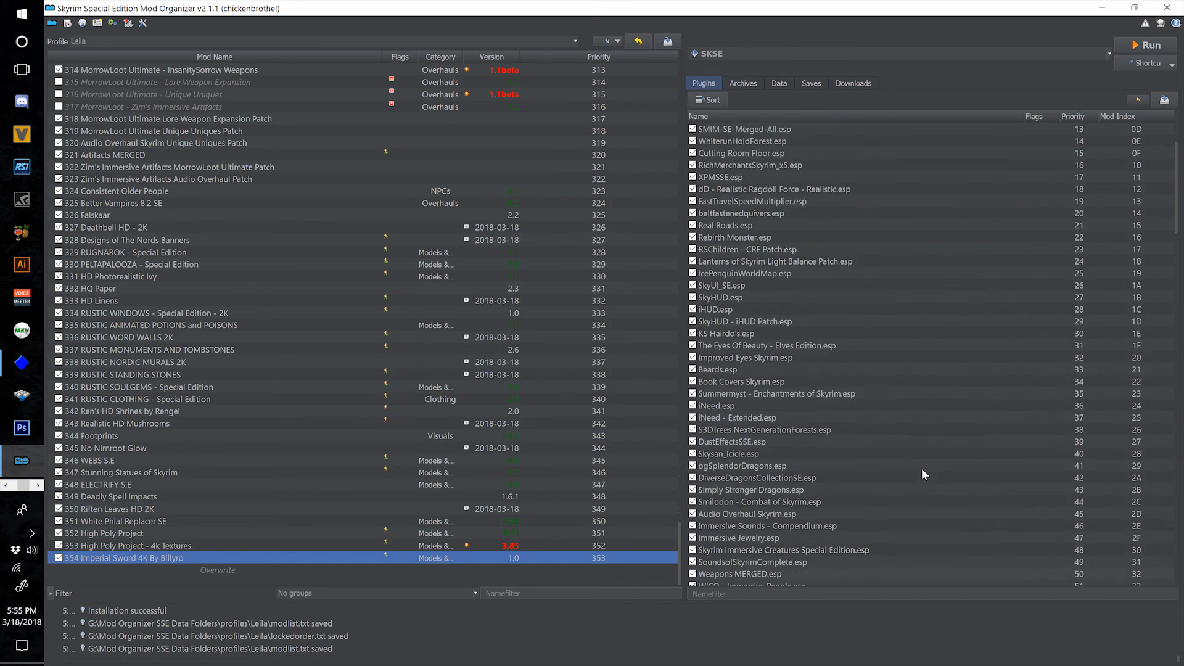
pyautogui.scroll(-20, 930, 471)
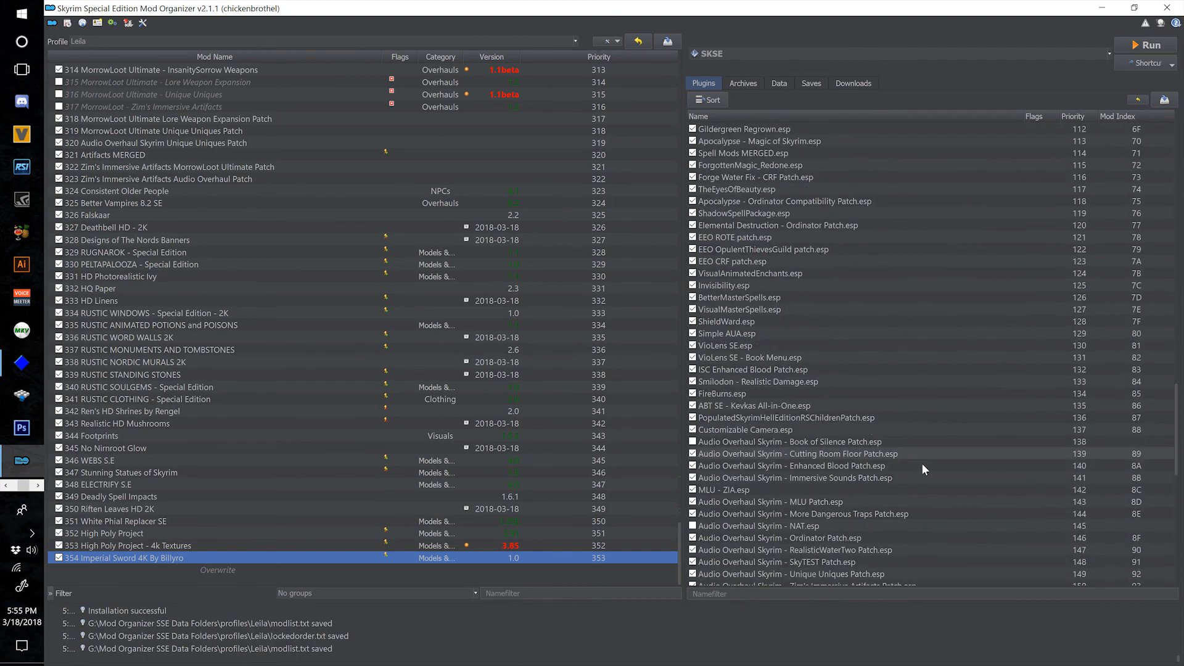
pyautogui.scroll(-5, 932, 456)
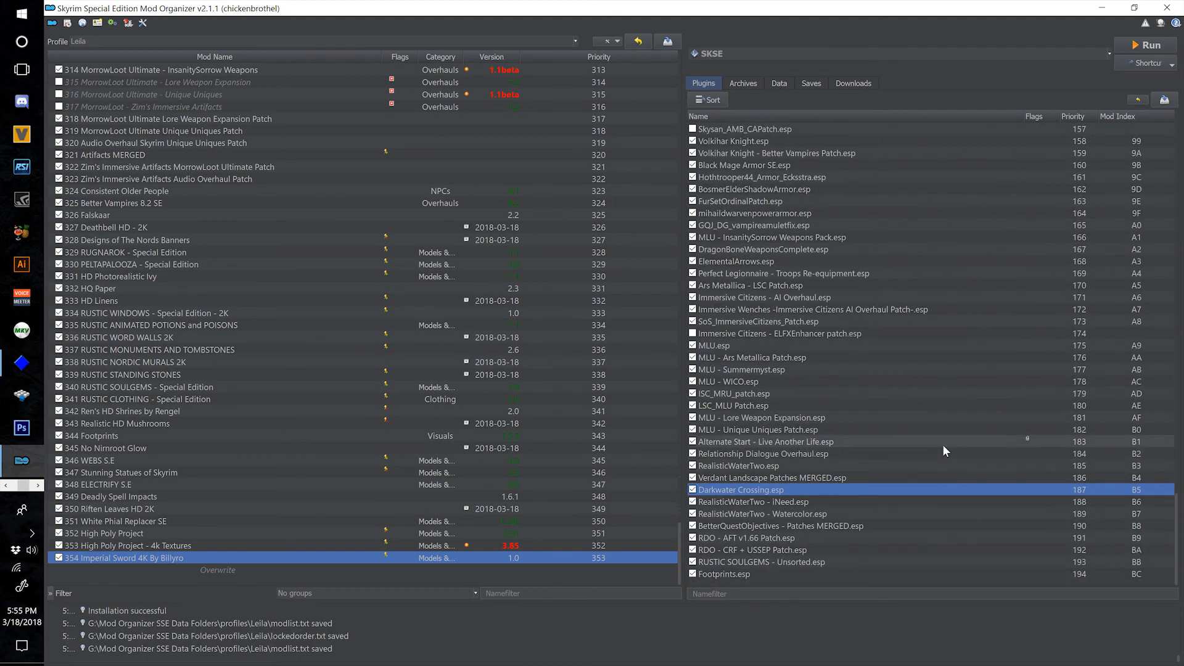
pyautogui.click(771, 56)
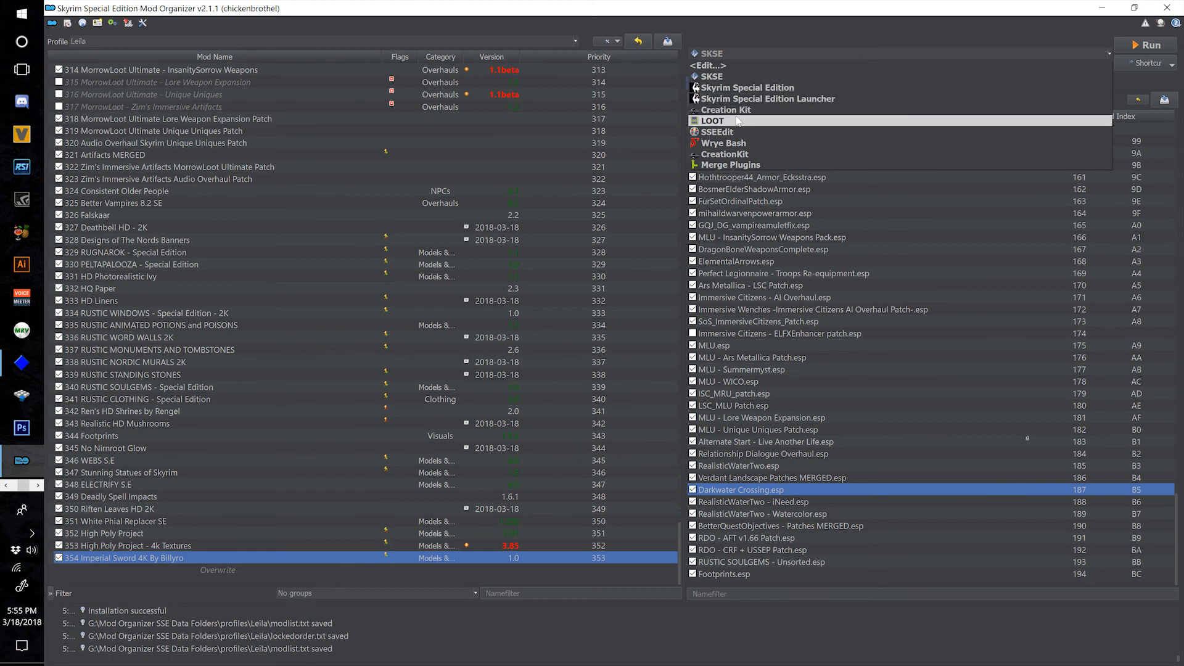
pyautogui.click(802, 111)
pyautogui.click(1146, 45)
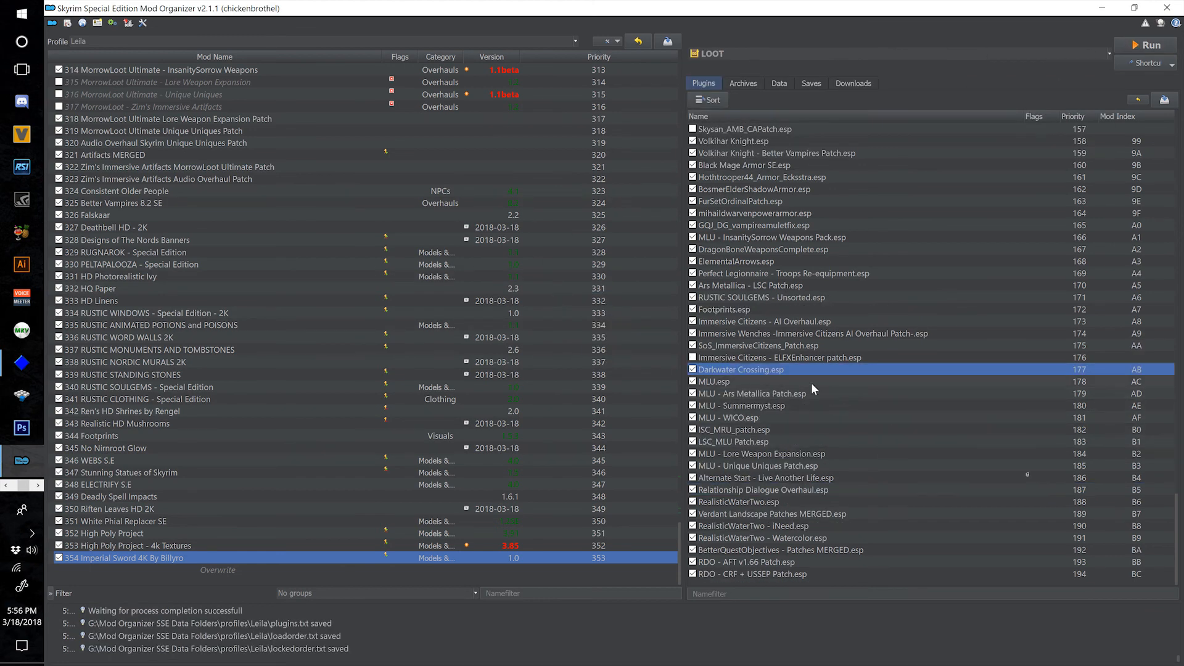
# - Move Darkwater Crossing.esp directly below Verdant Landscape Patches MERGED.esp in the load order and set the launch executable back to SKSE
pyautogui.moveTo(793, 370); pyautogui.dragTo(856, 514)
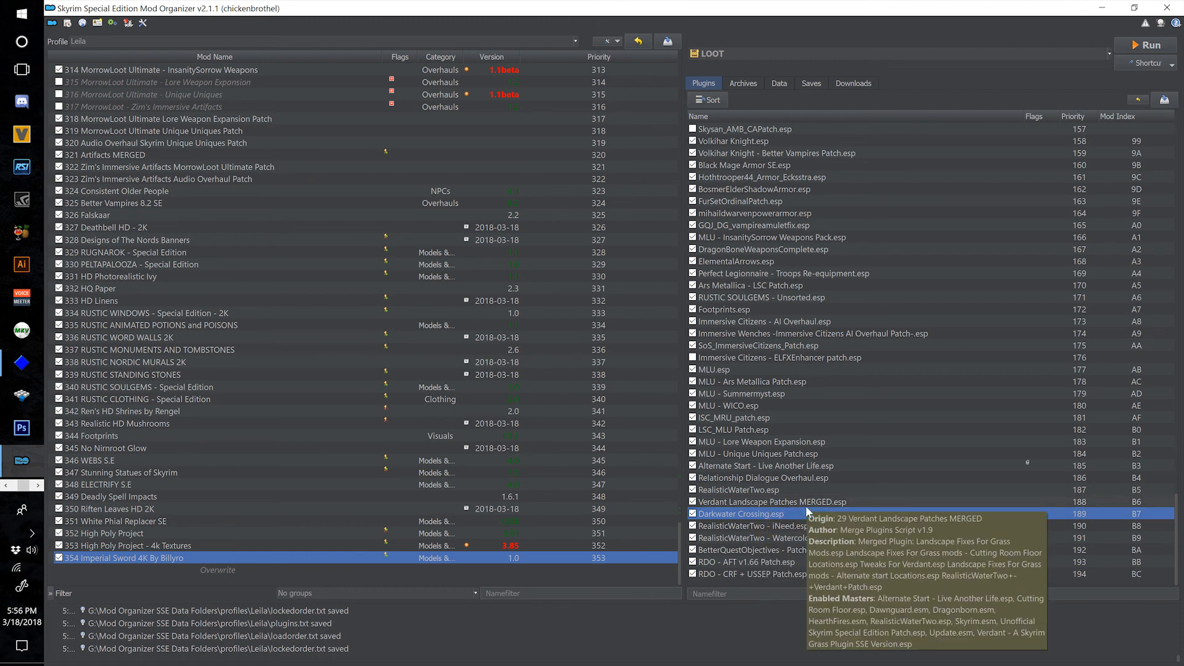
pyautogui.click(785, 51)
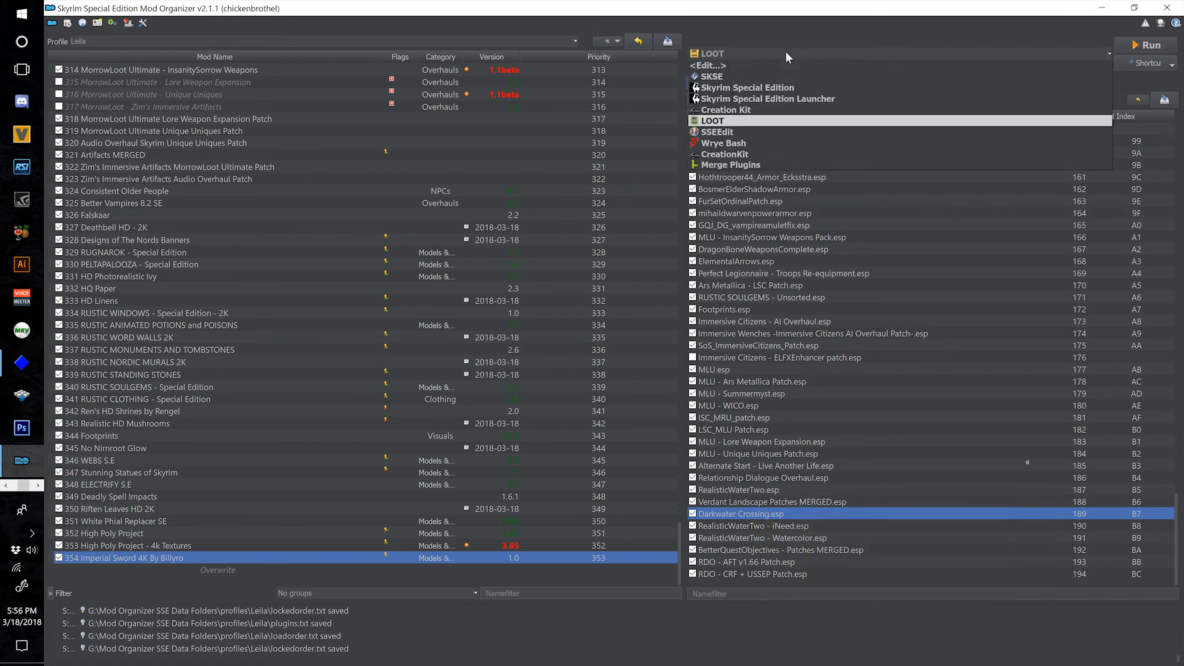
pyautogui.click(785, 50)
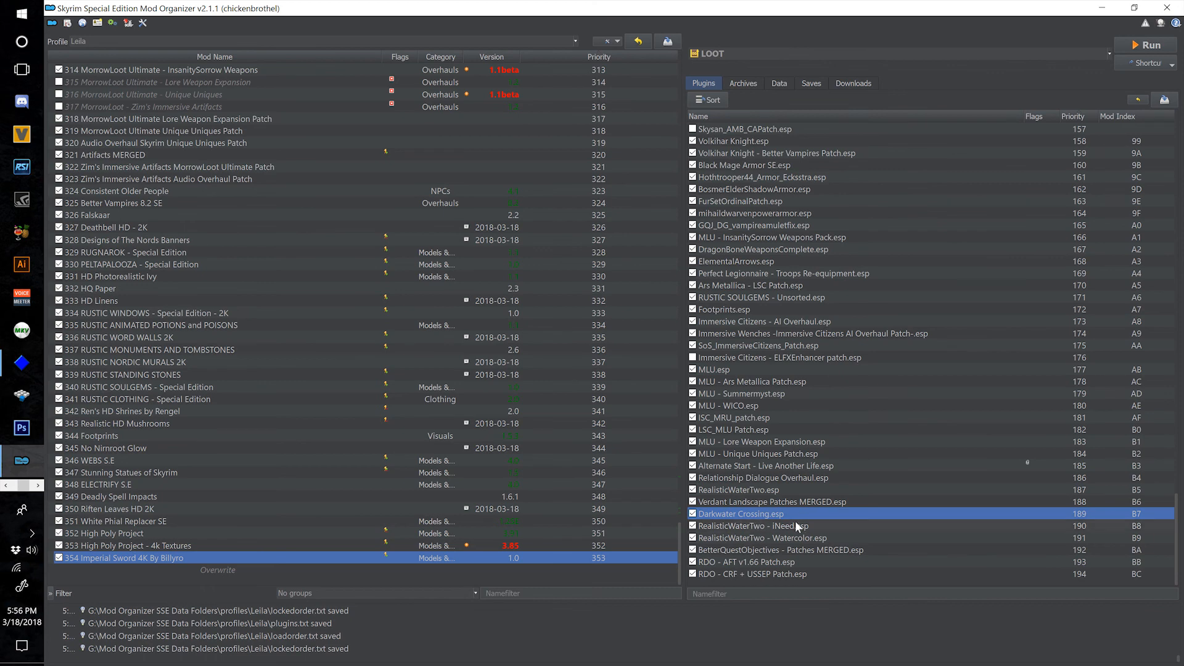
pyautogui.click(745, 47)
pyautogui.click(745, 69)
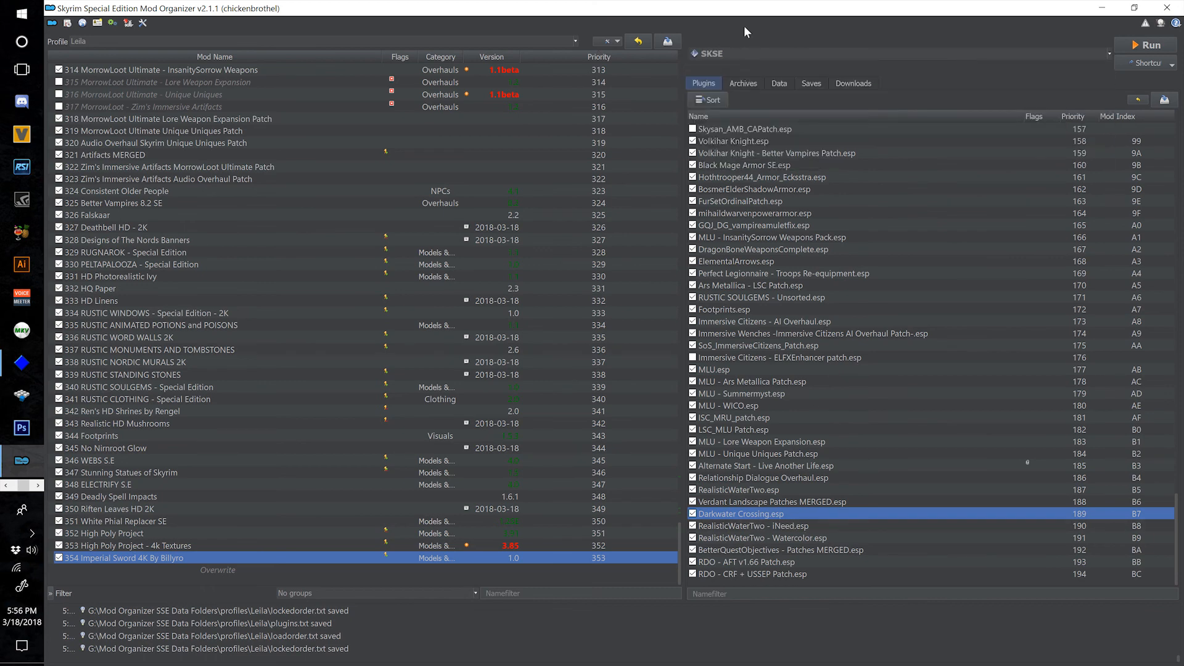